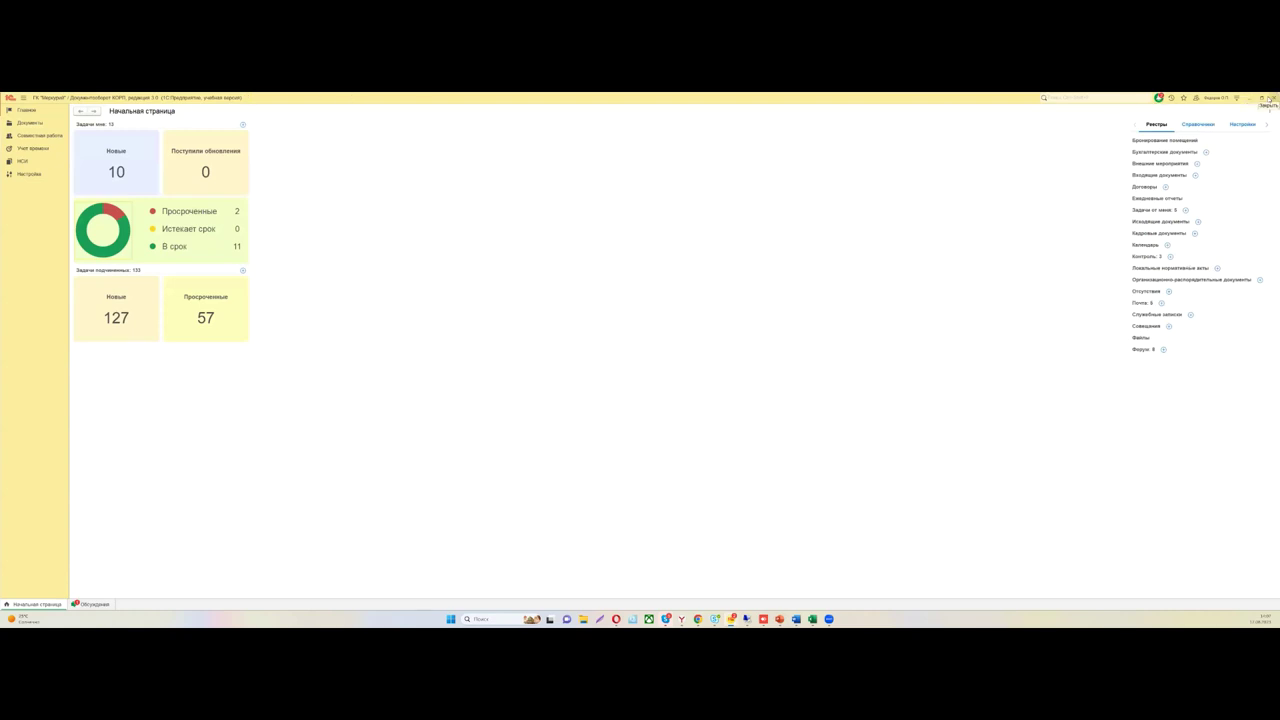
# Close the current session, sign in again as Администратор, and dismiss the internet support and notification windows
pyautogui.click(1268, 98)
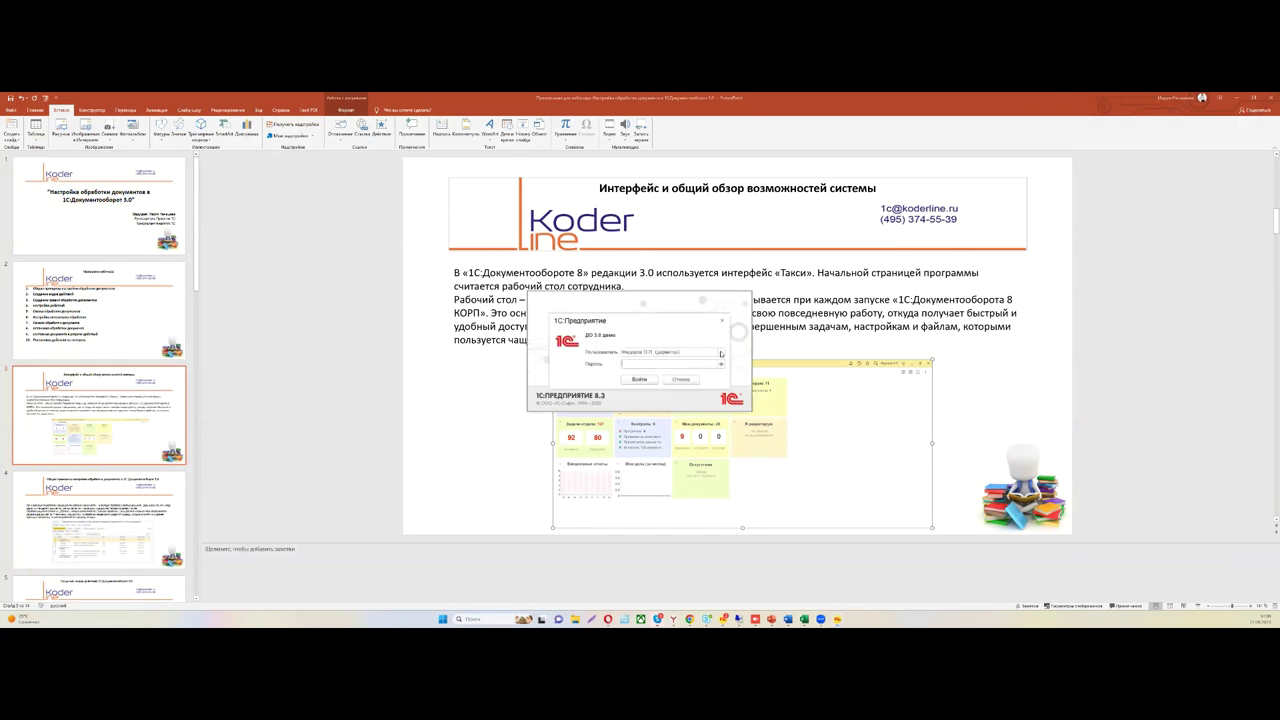
pyautogui.click(721, 353)
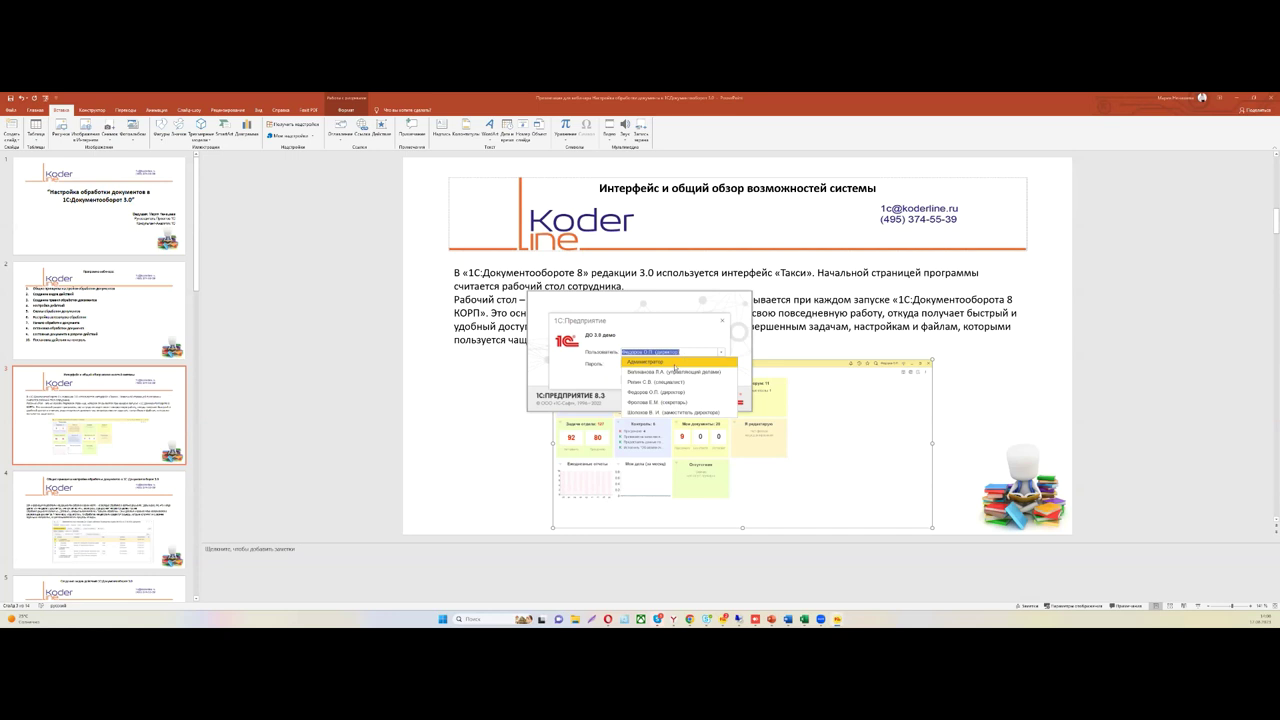
pyautogui.click(675, 362)
pyautogui.press('Return')
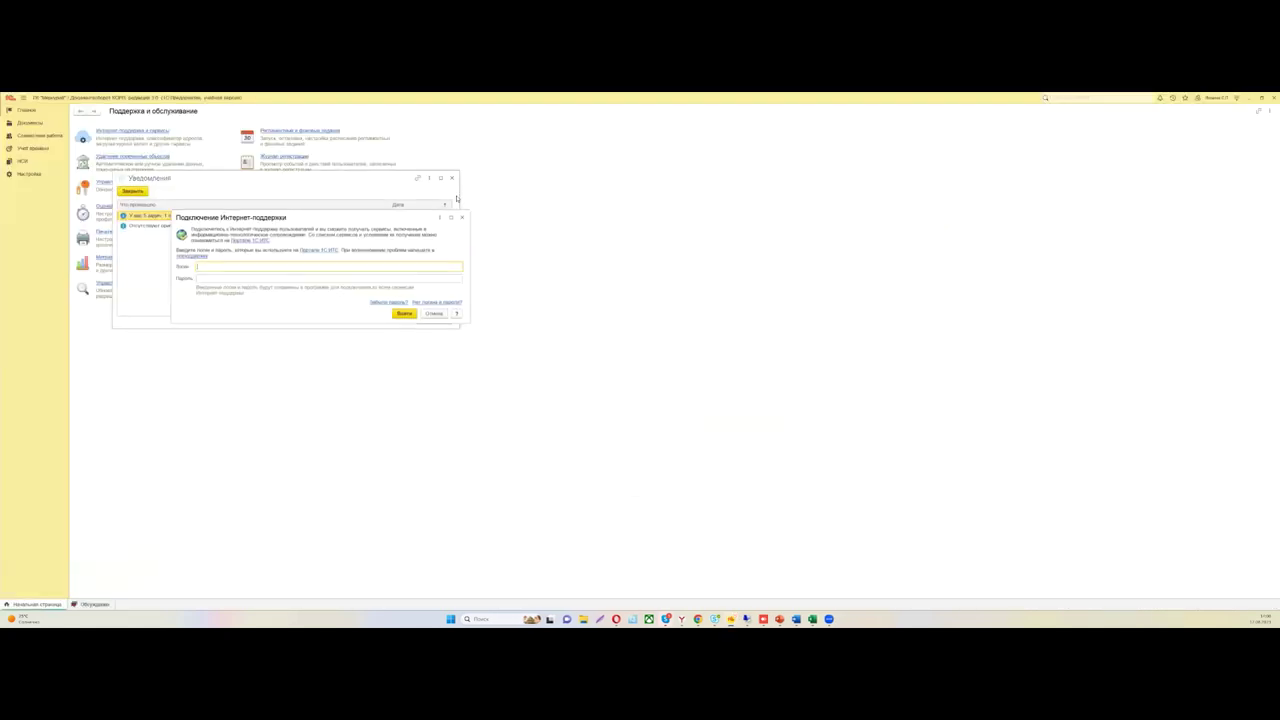
pyautogui.click(460, 218)
pyautogui.click(451, 179)
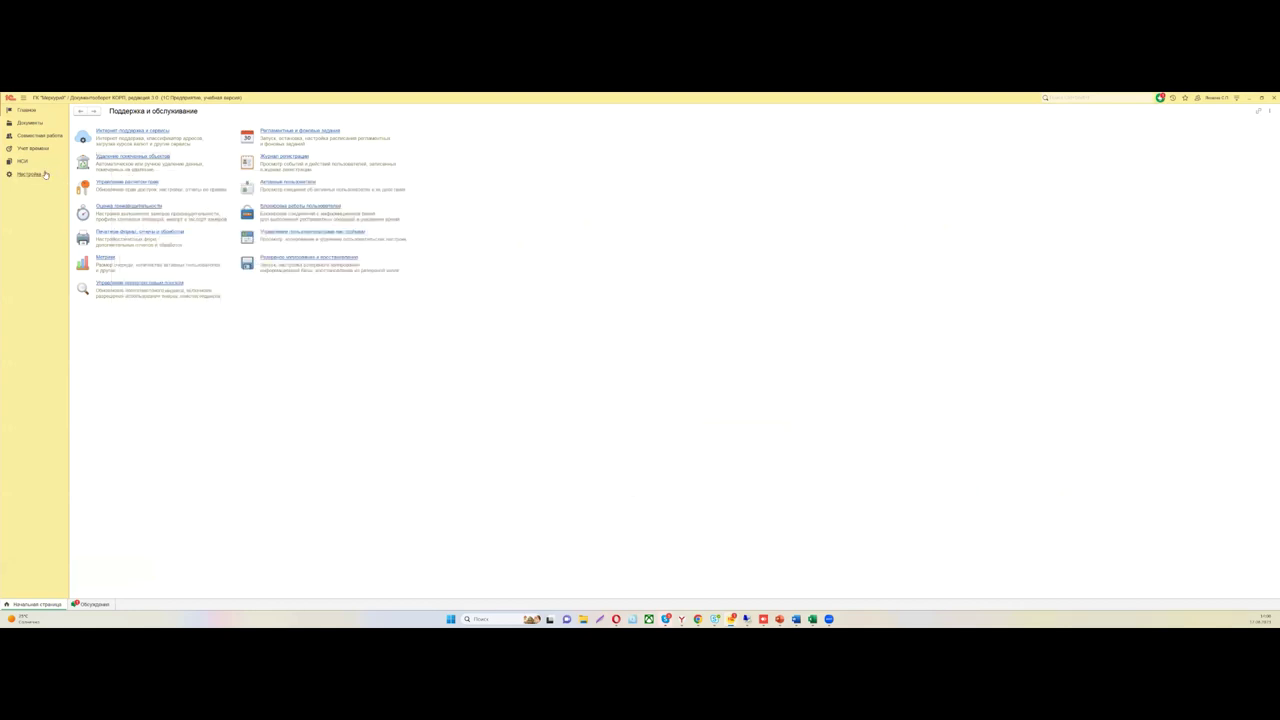
# Open the processing settings of the document type Договор особый from the Виды документов catalog
pyautogui.click(23, 163)
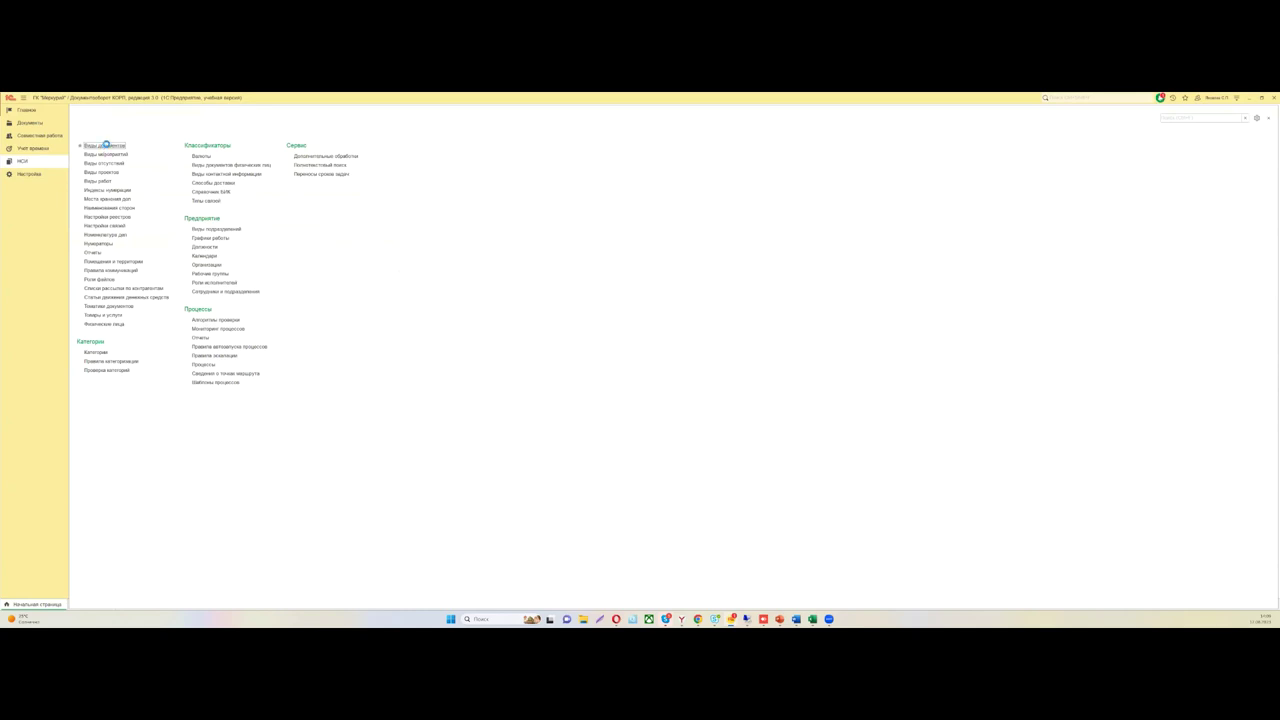
pyautogui.click(106, 146)
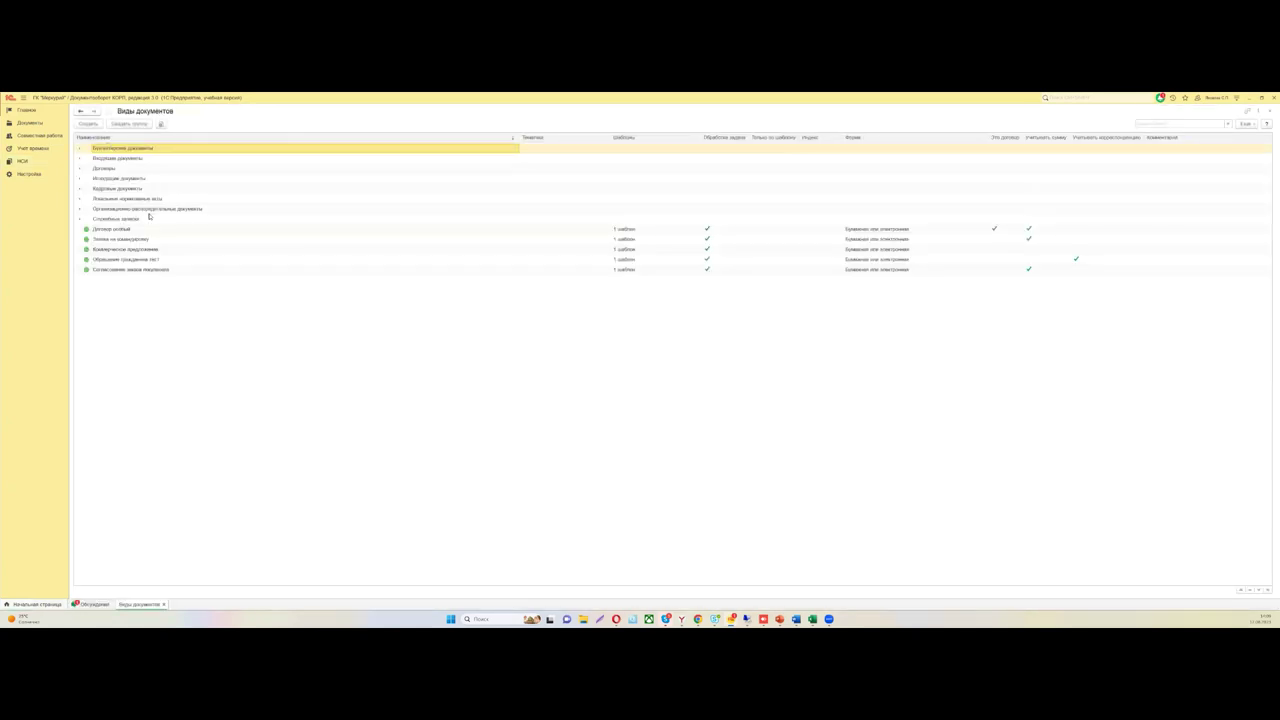
pyautogui.click(172, 225)
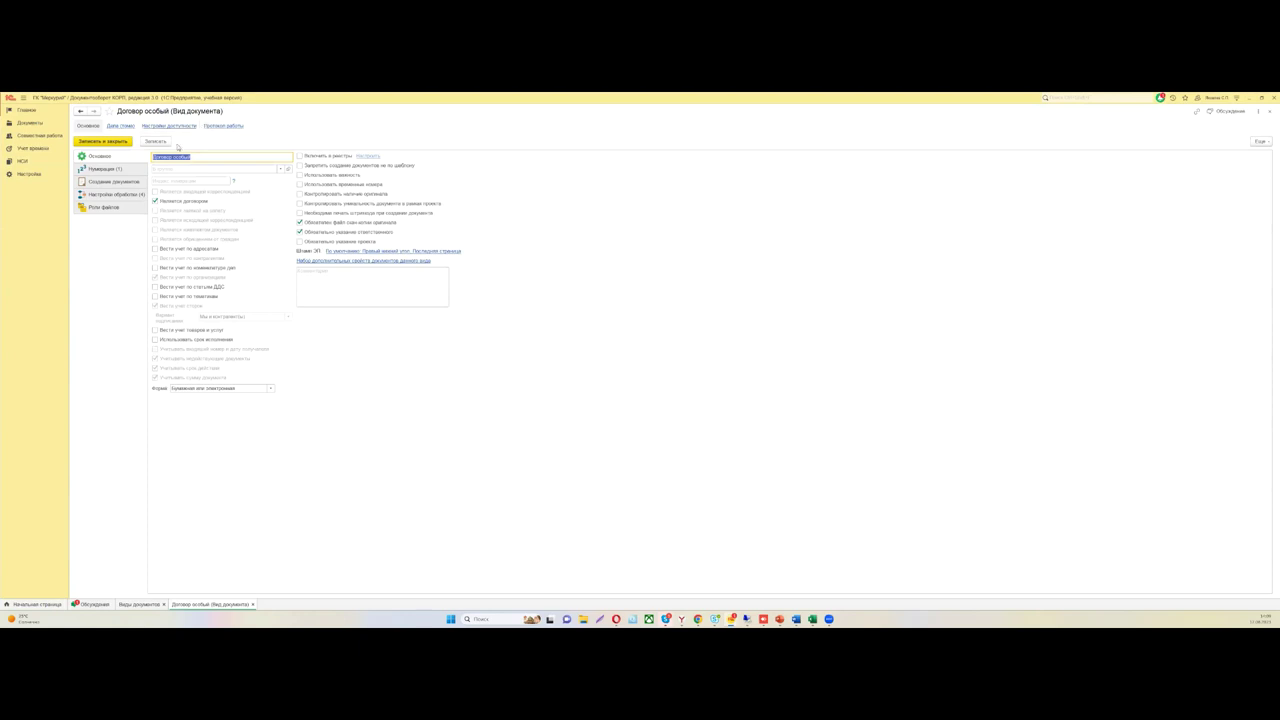
pyautogui.click(116, 194)
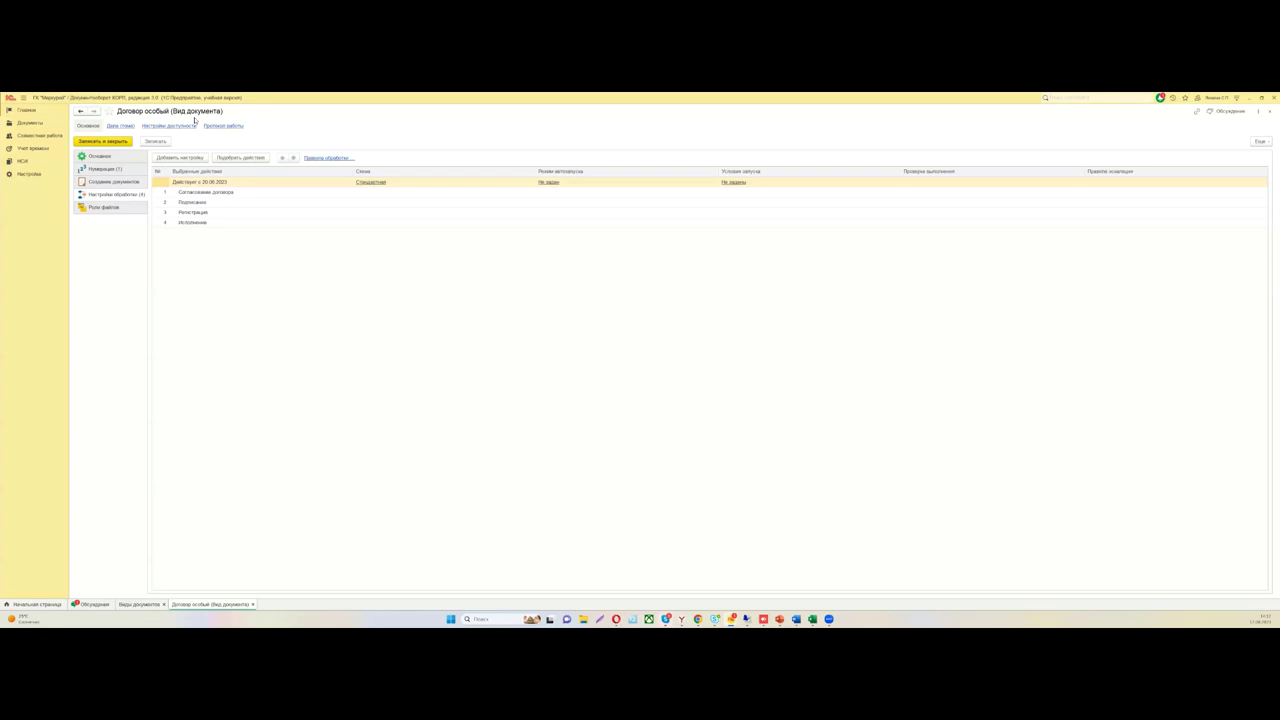
# Show the list of all available actions for the document type's current processing setting
pyautogui.click(200, 184)
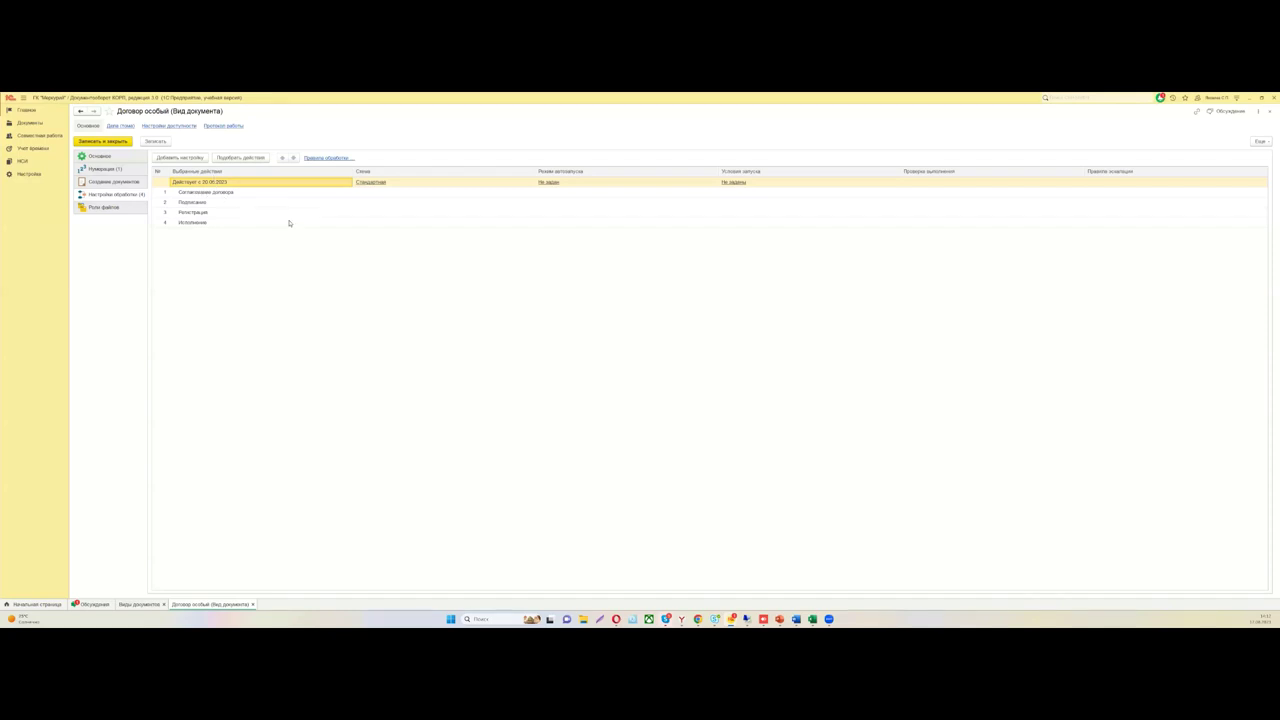
pyautogui.click(220, 195)
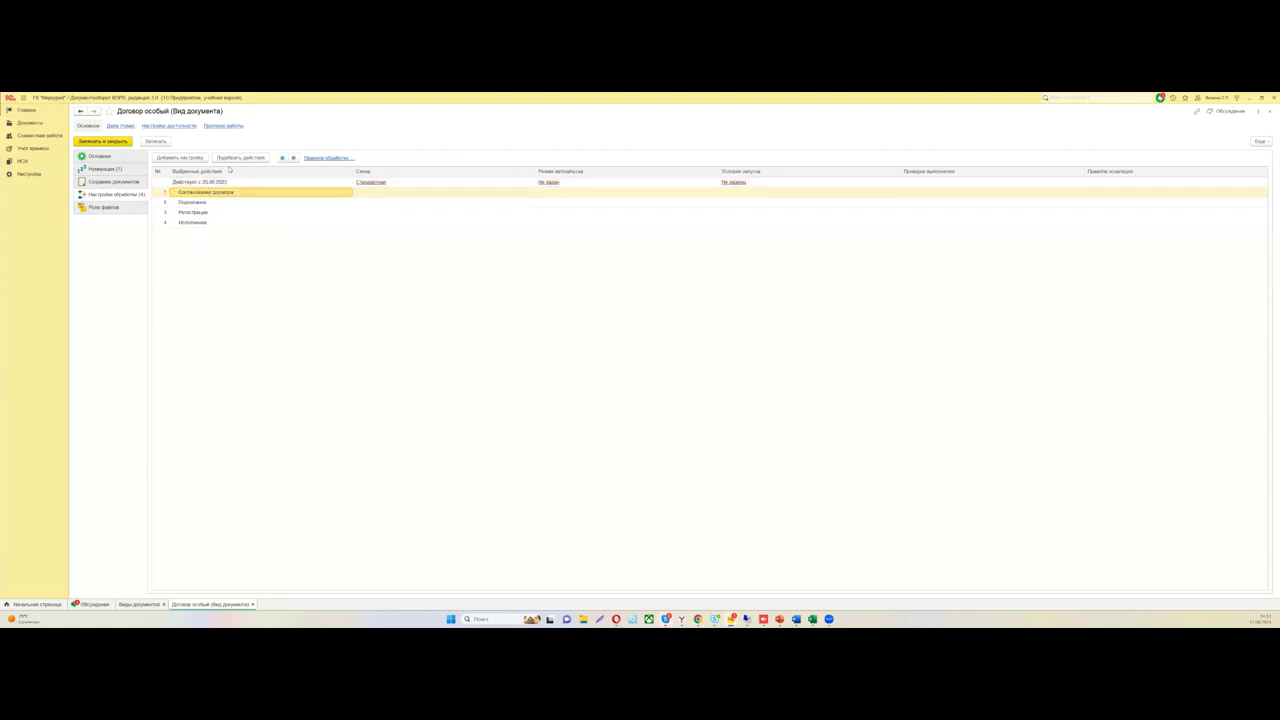
pyautogui.click(241, 158)
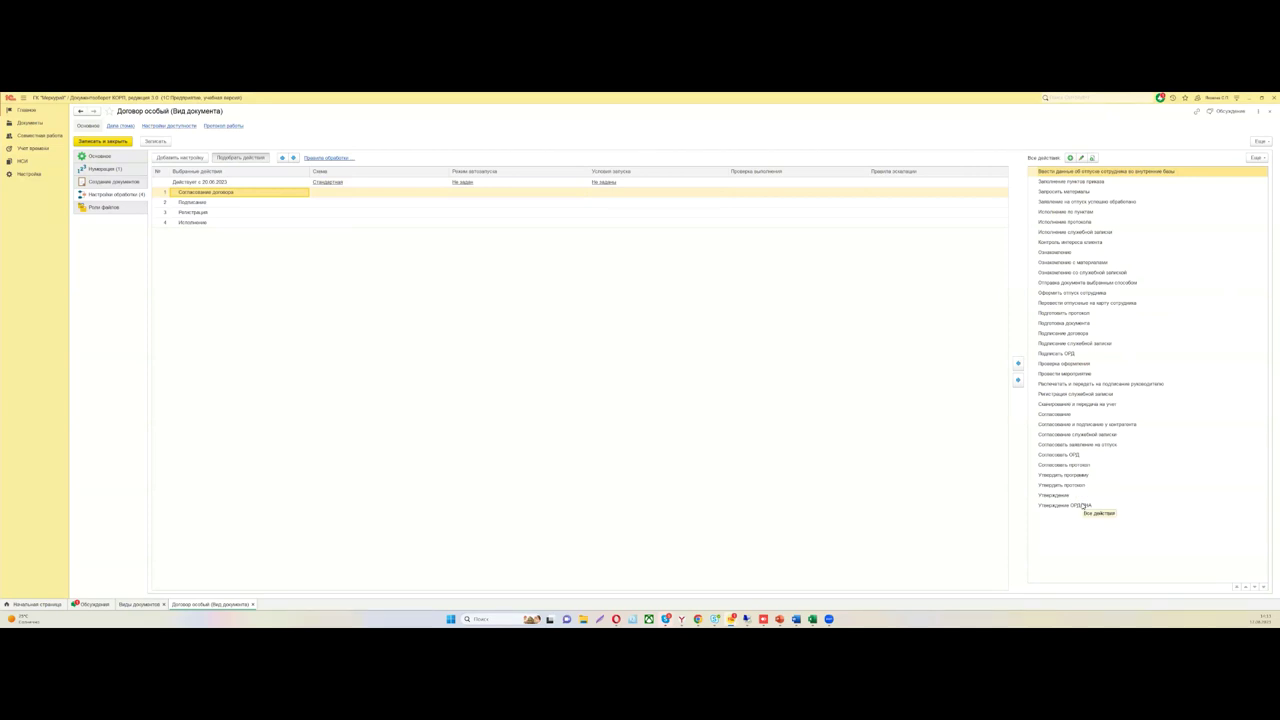
# Create a new action type based on Согласование
pyautogui.click(1070, 158)
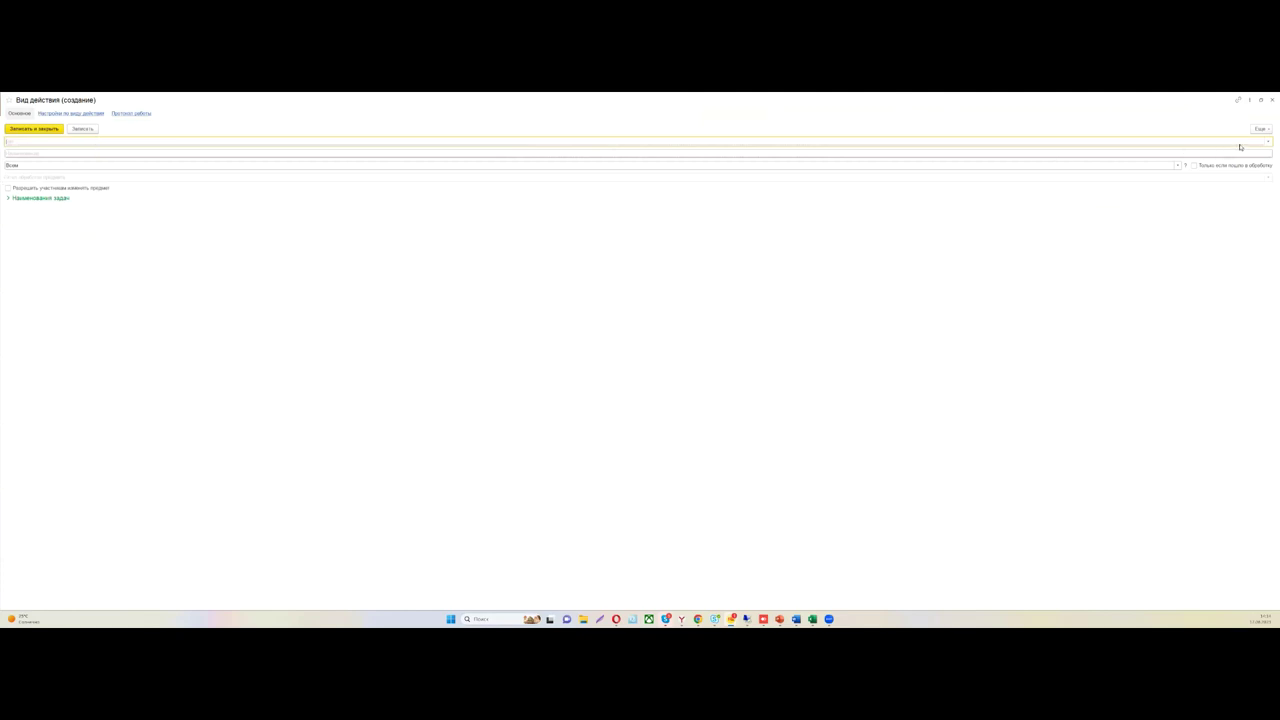
pyautogui.click(1268, 144)
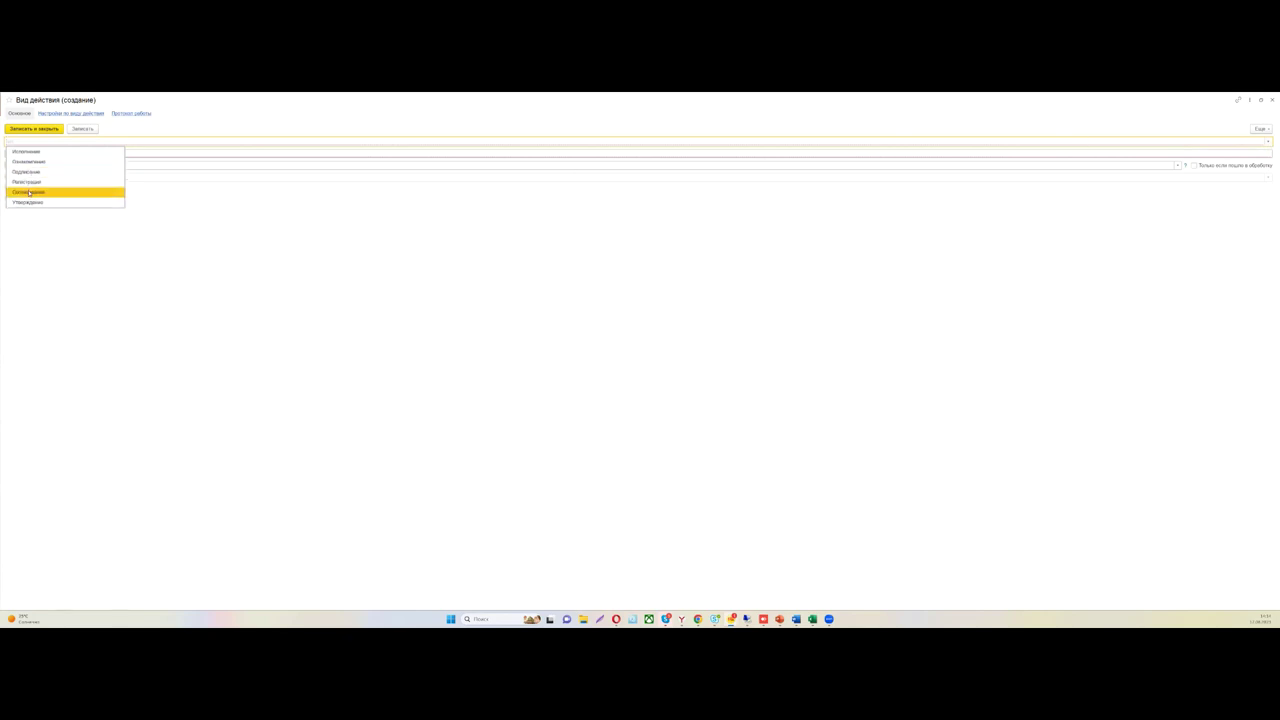
pyautogui.click(29, 191)
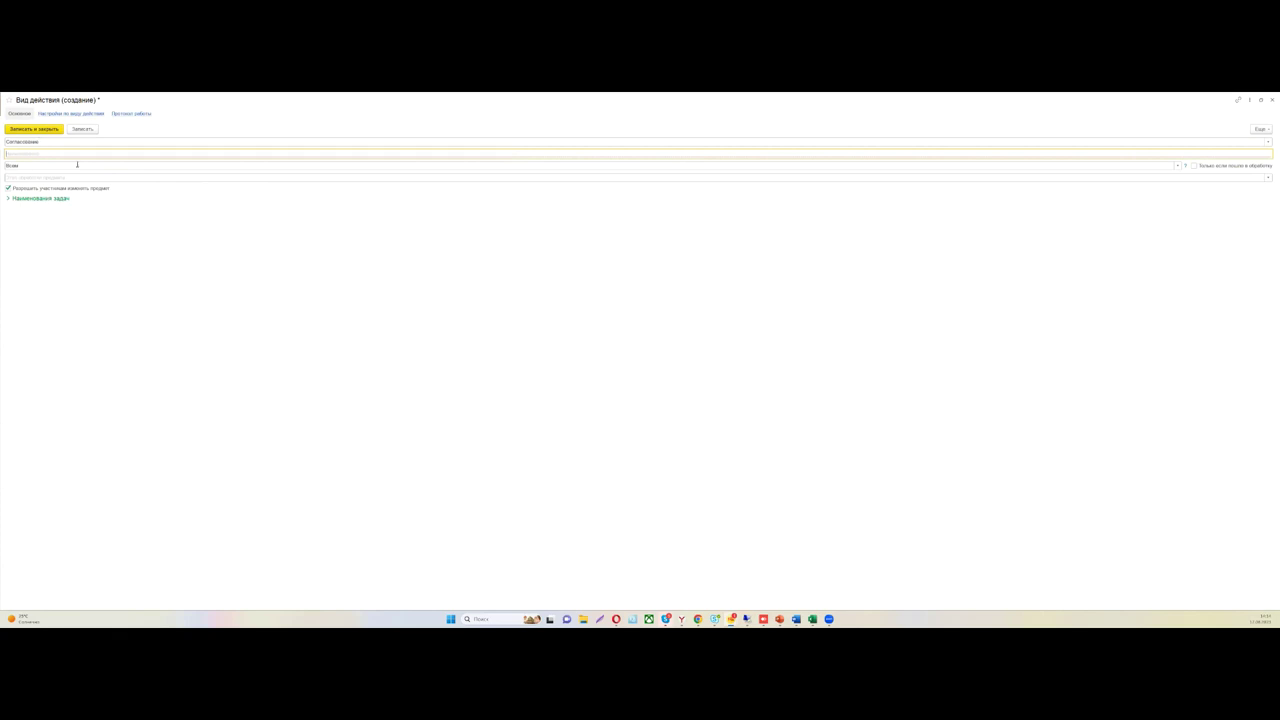
pyautogui.write('Оплатить по договору')
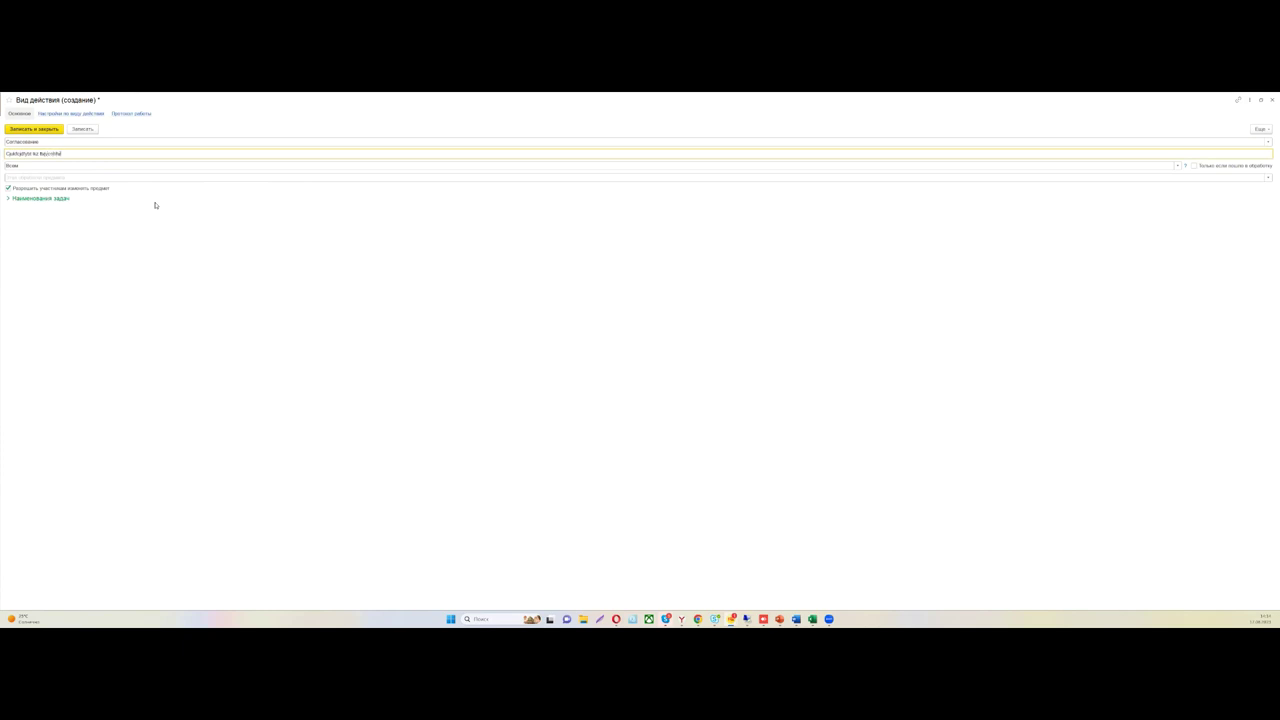
pyautogui.press('BackSpace')
pyautogui.press('BackSpace')
pyautogui.press('BackSpace')
pyautogui.press('BackSpace')
pyautogui.press('BackSpace')
pyautogui.press('BackSpace')
pyautogui.press('BackSpace')
pyautogui.press('BackSpace')
pyautogui.press('BackSpace')
pyautogui.press('BackSpace')
pyautogui.press('BackSpace')
pyautogui.press('BackSpace')
pyautogui.press('BackSpace')
pyautogui.press('BackSpace')
pyautogui.press('BackSpace')
pyautogui.write('О')
pyautogui.press('BackSpace')
pyautogui.press('BackSpace')
pyautogui.press('BackSpace')
pyautogui.press('BackSpace')
pyautogui.press('BackSpace')
pyautogui.press('BackSpace')
pyautogui.press('BackSpace')
pyautogui.press('BackSpace')
pyautogui.press('BackSpace')
pyautogui.press('BackSpace')
pyautogui.press('BackSpace')
pyautogui.press('BackSpace')
pyautogui.press('BackSpace')
pyautogui.press('BackSpace')
pyautogui.press('BackSpace')
pyautogui.press('BackSpace')
pyautogui.press('BackSpace')
pyautogui.press('BackSpace')
pyautogui.press('BackSpace')
pyautogui.press('BackSpace')
pyautogui.press('super+i')
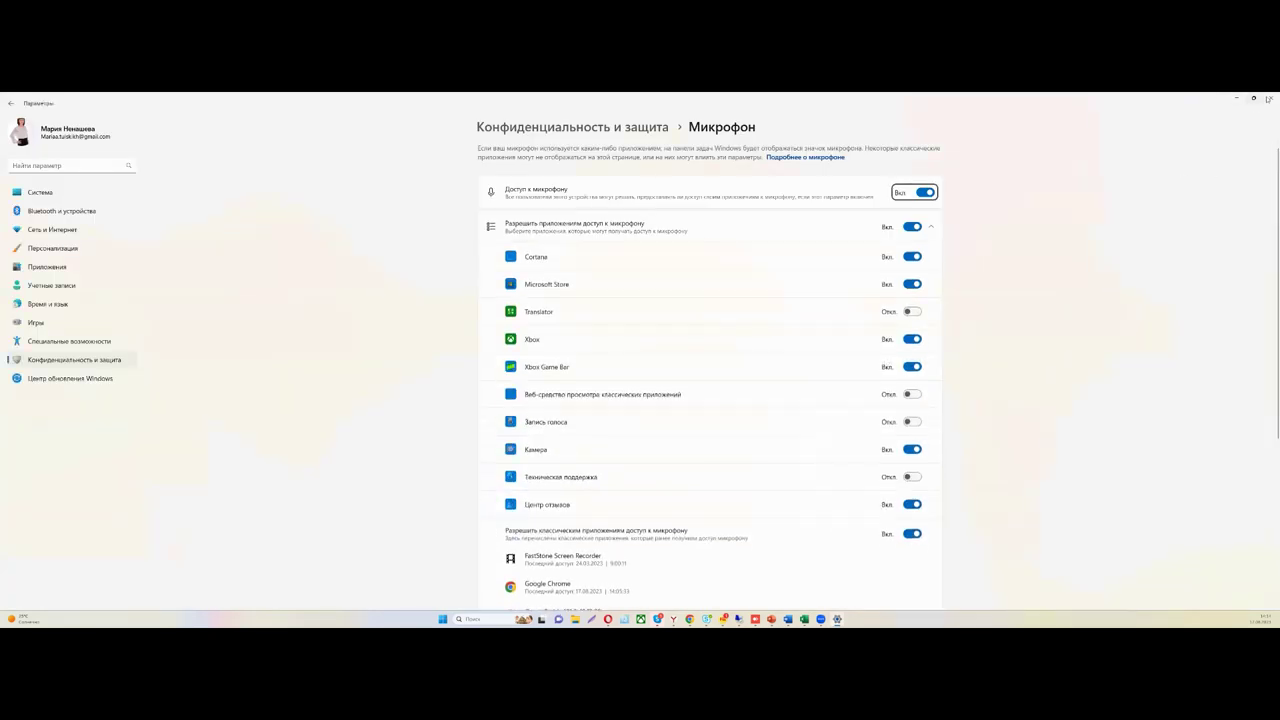
pyautogui.click(1270, 97)
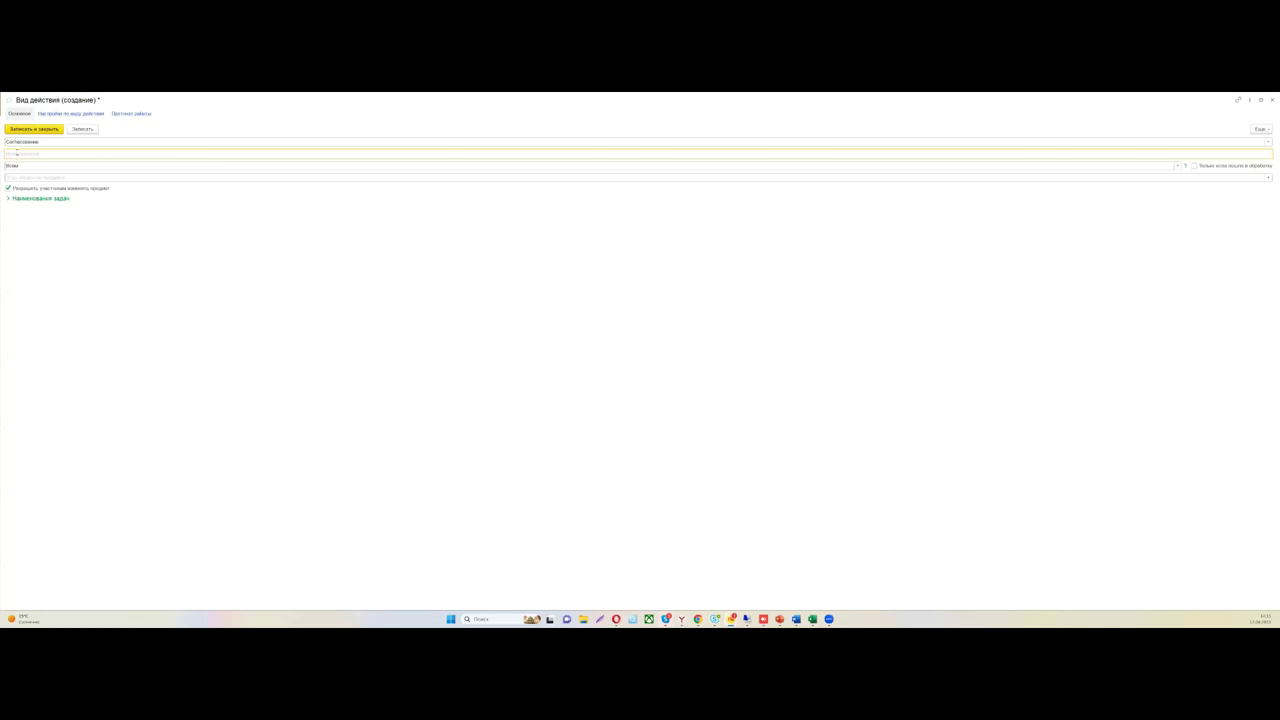
# Name the new action type Согласование для демонстрации and save it
pyautogui.write('О')
pyautogui.click(38, 130)
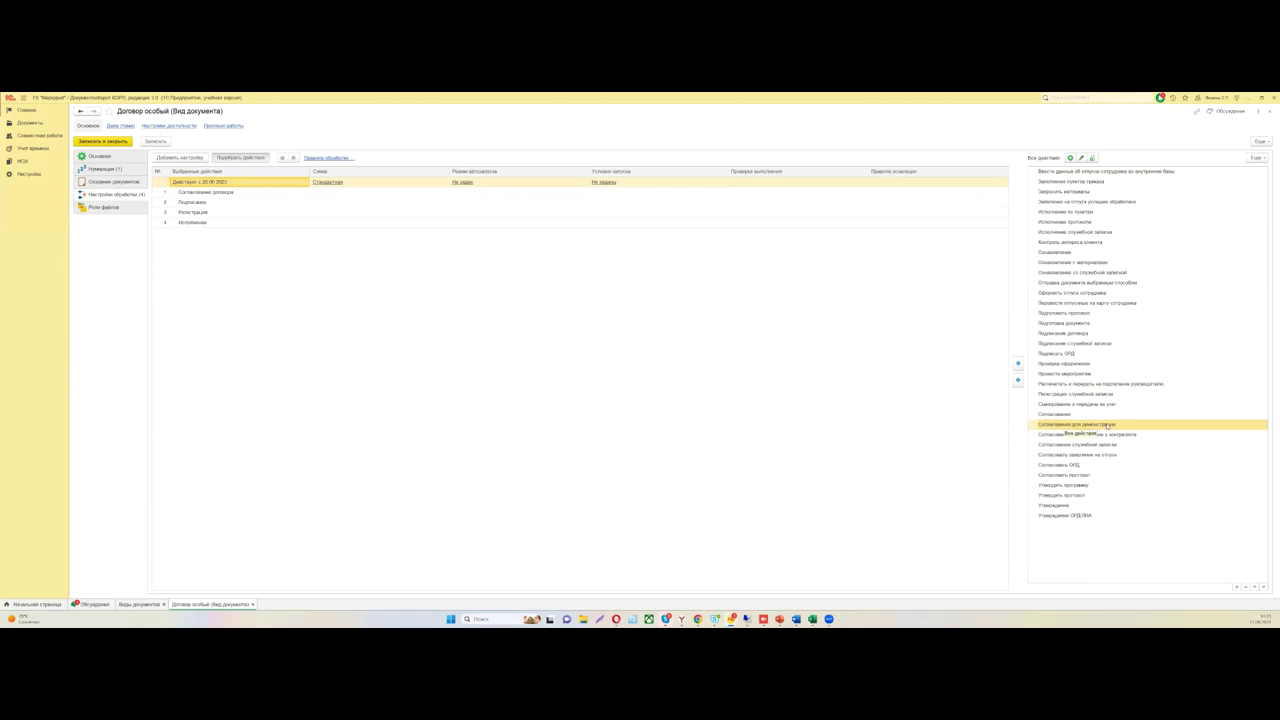
# Add Согласование для демонстрации to the selected actions and move it to the first position
pyautogui.click(1020, 366)
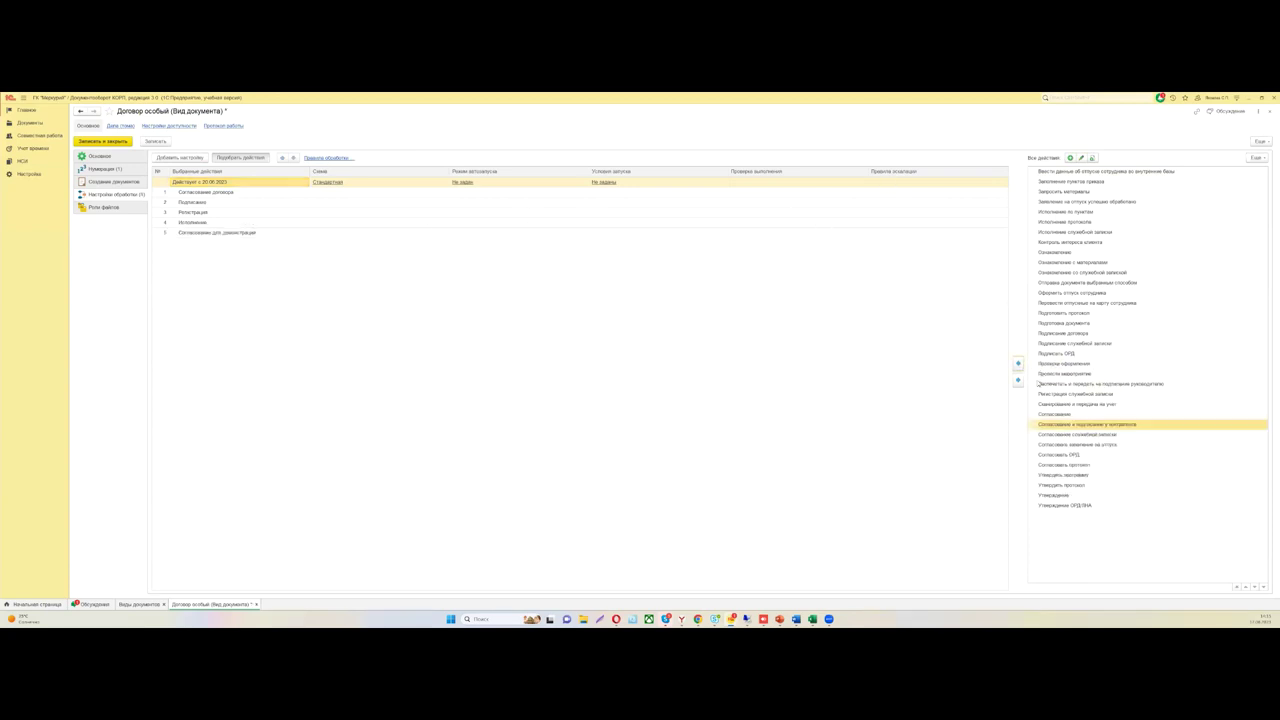
pyautogui.click(243, 233)
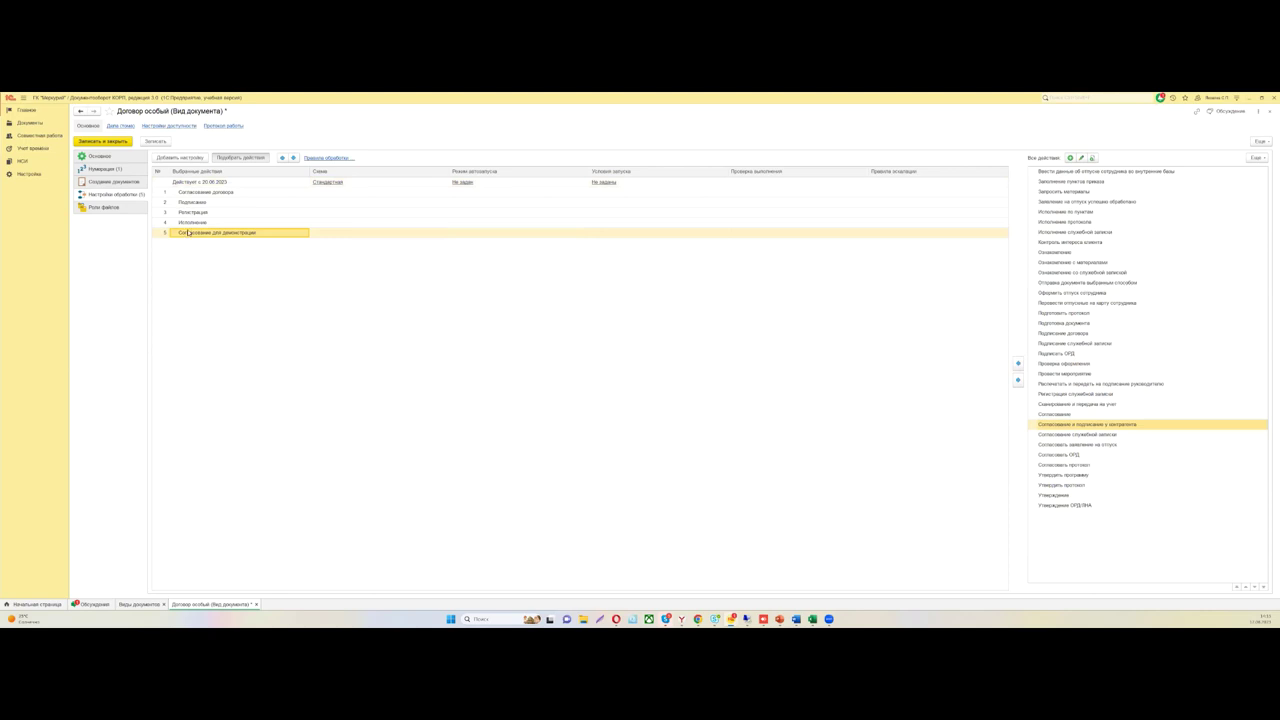
pyautogui.click(283, 158)
pyautogui.click(283, 158)
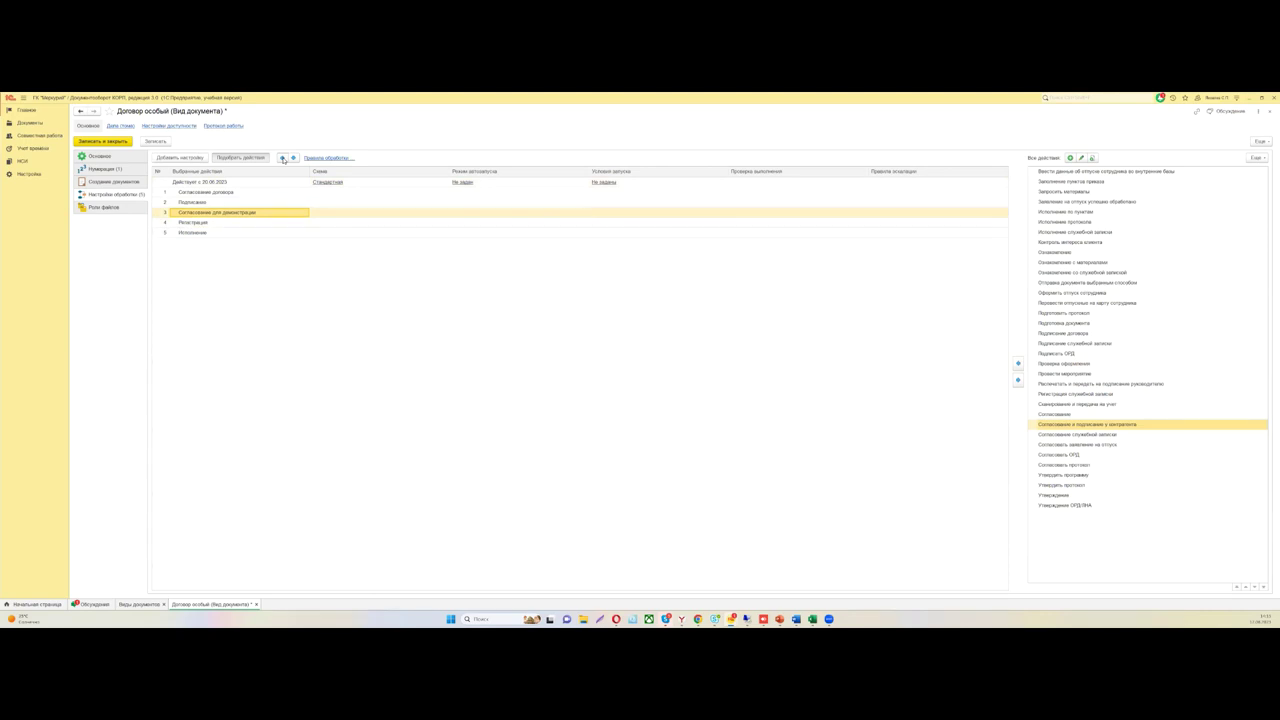
pyautogui.click(283, 158)
pyautogui.click(283, 158)
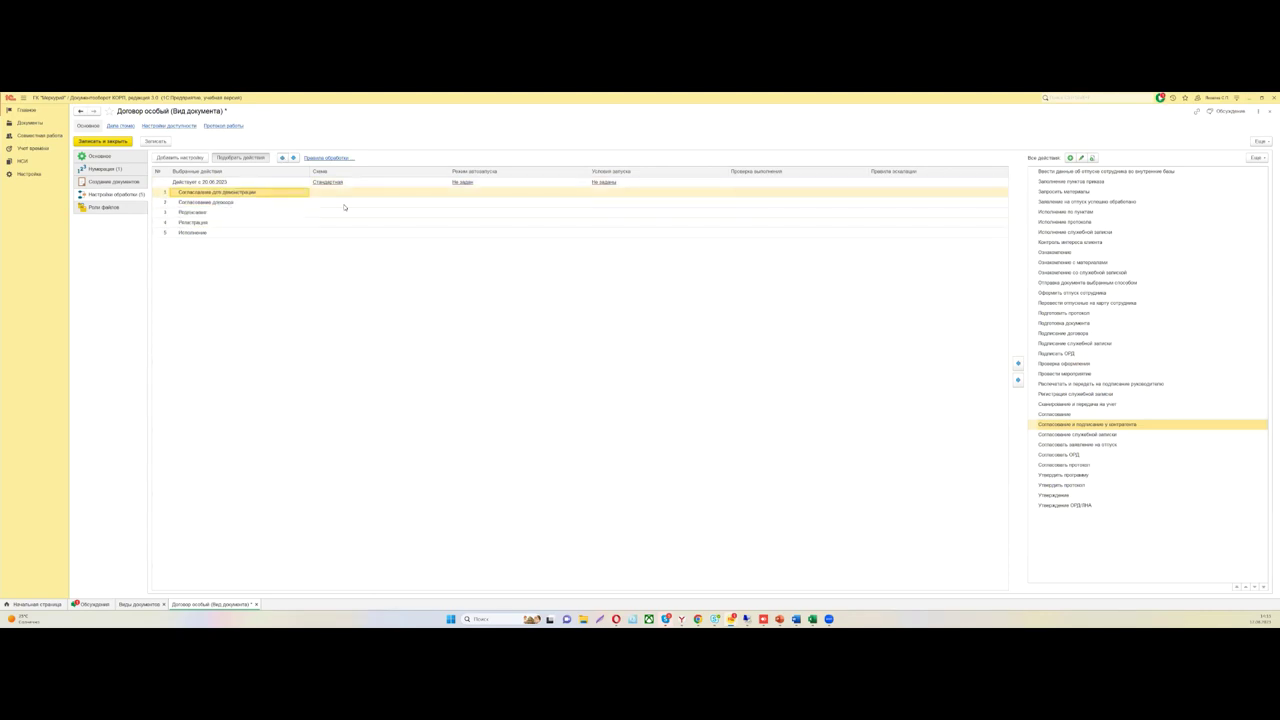
# Remove the action Согласование договора from the selected actions
pyautogui.click(219, 201)
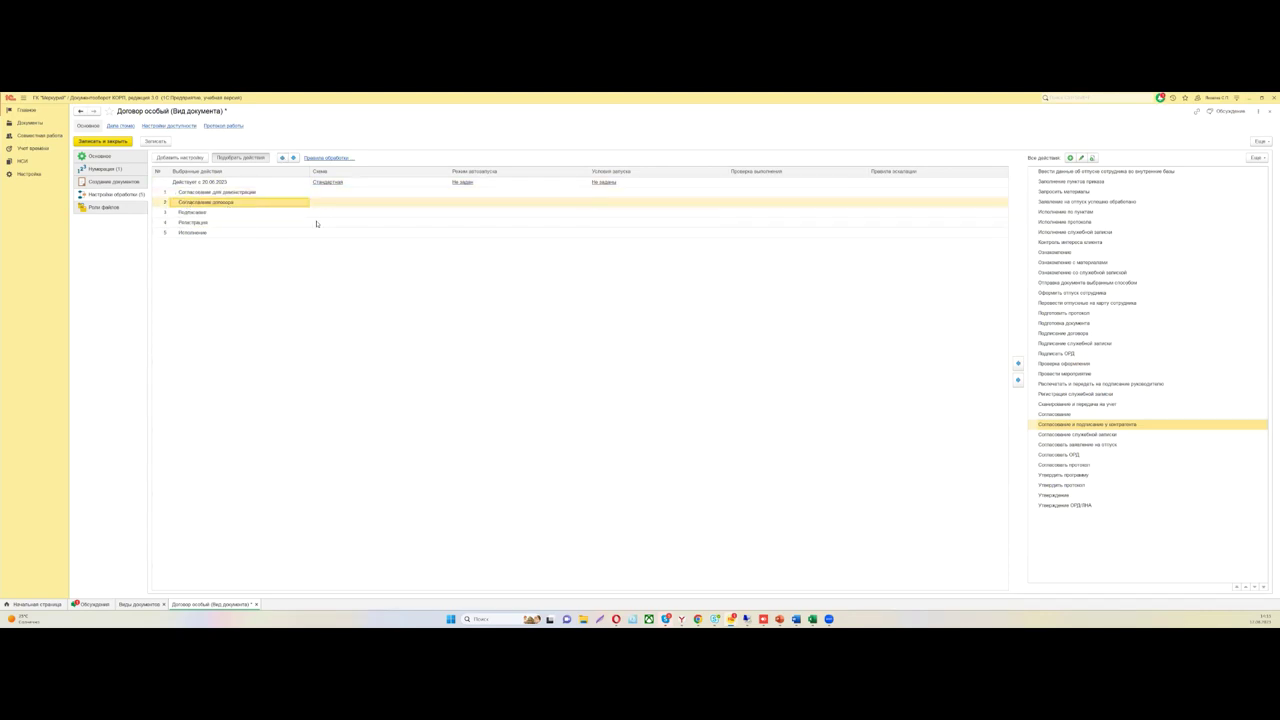
pyautogui.click(1018, 380)
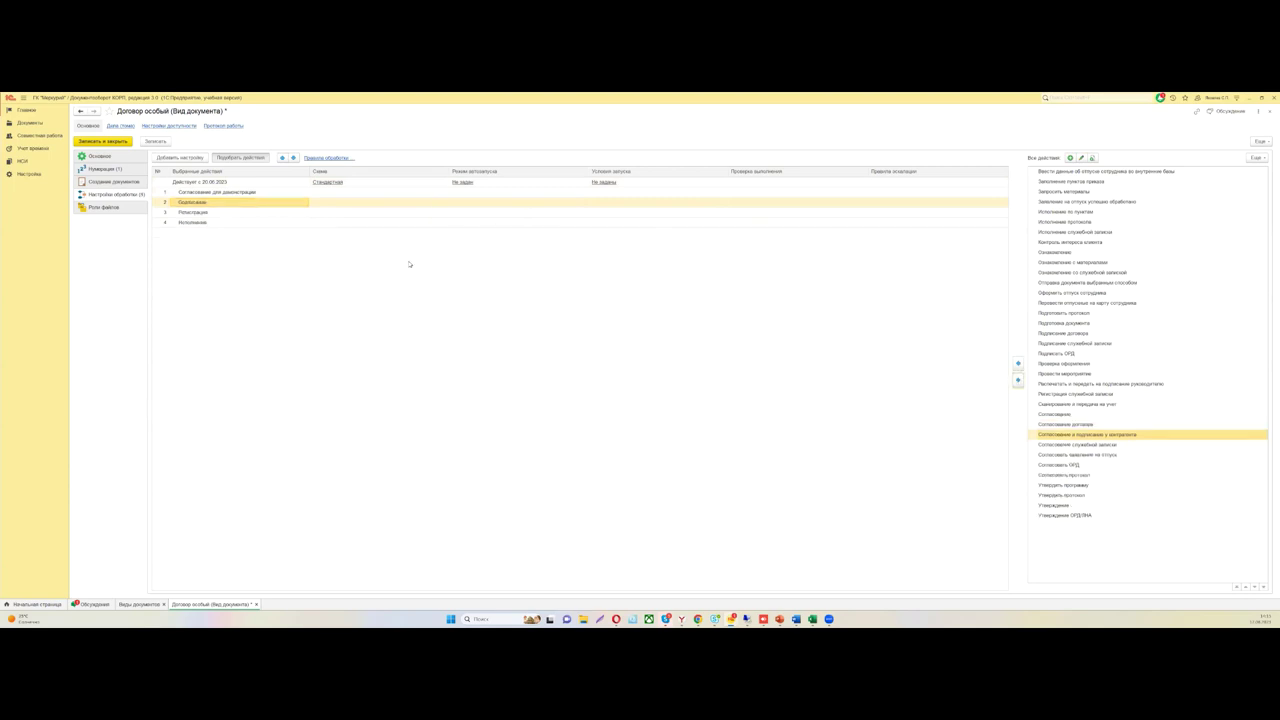
pyautogui.press('Up')
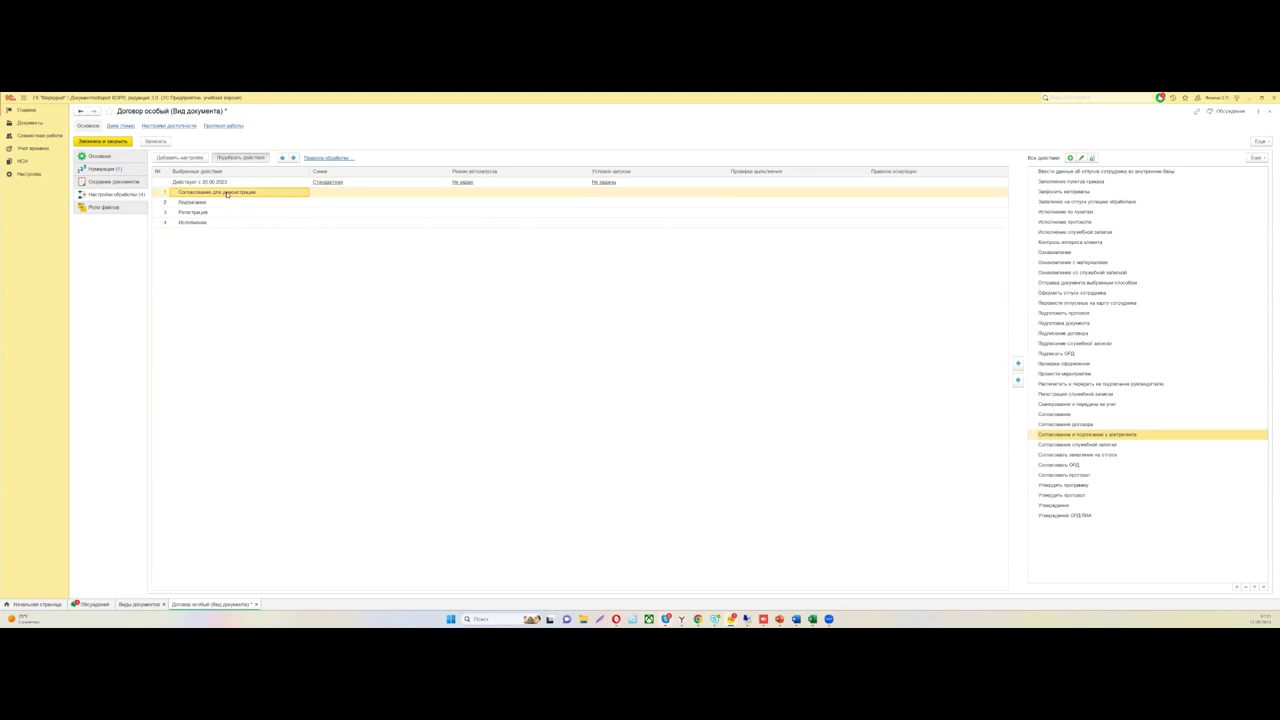
pyautogui.click(223, 202)
pyautogui.click(216, 212)
pyautogui.click(216, 221)
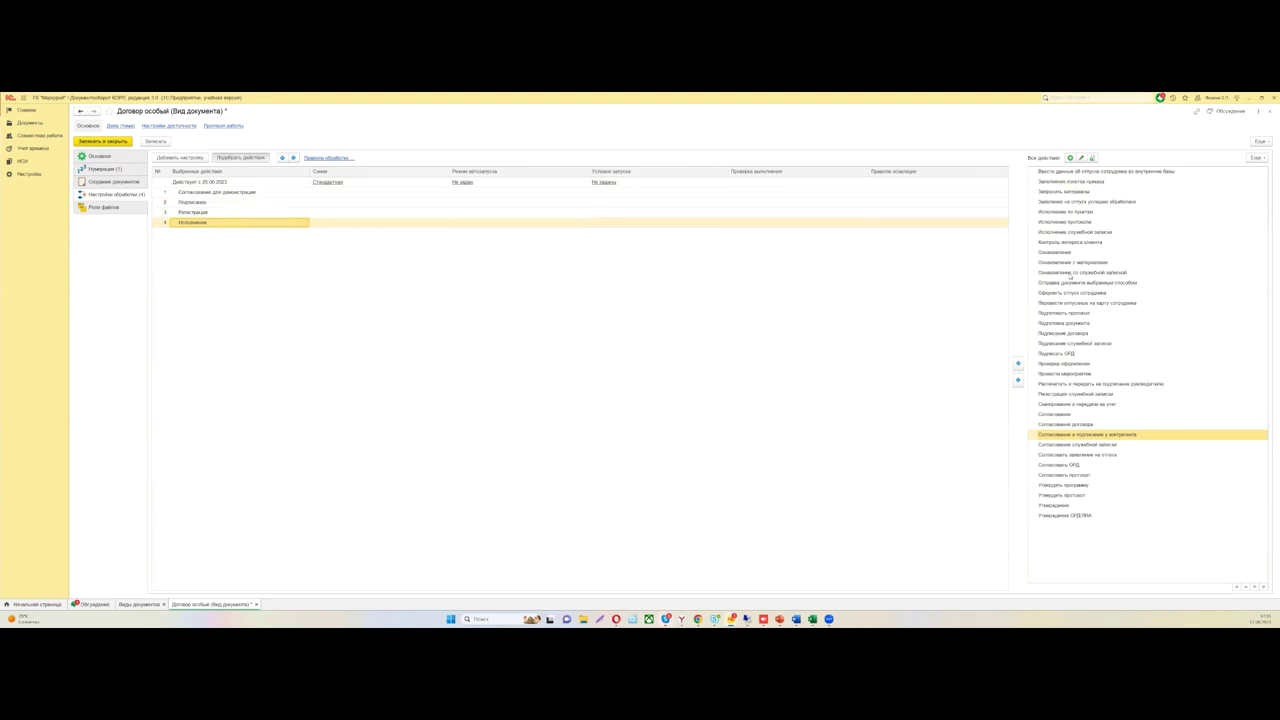
pyautogui.click(1073, 536)
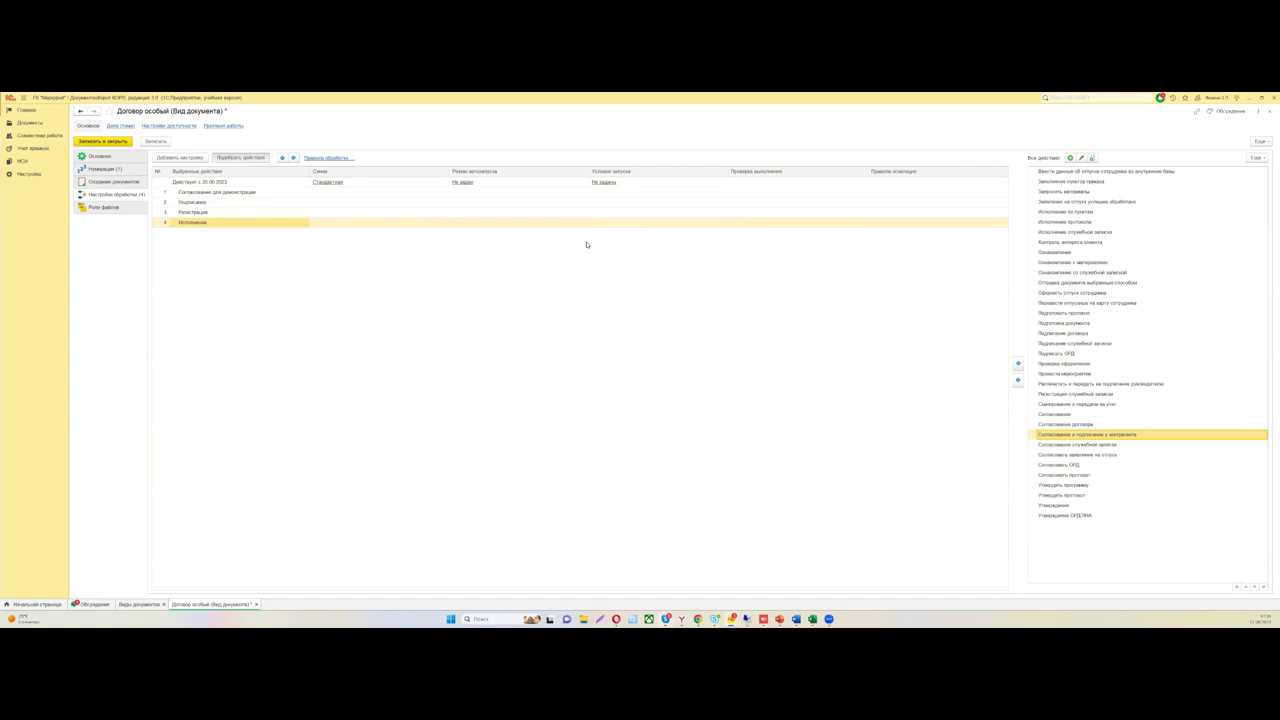
# Open the document type's processing rules and enable the actions Согласование для демонстрации, Подписание, Регистрация and Исполнение
pyautogui.click(322, 159)
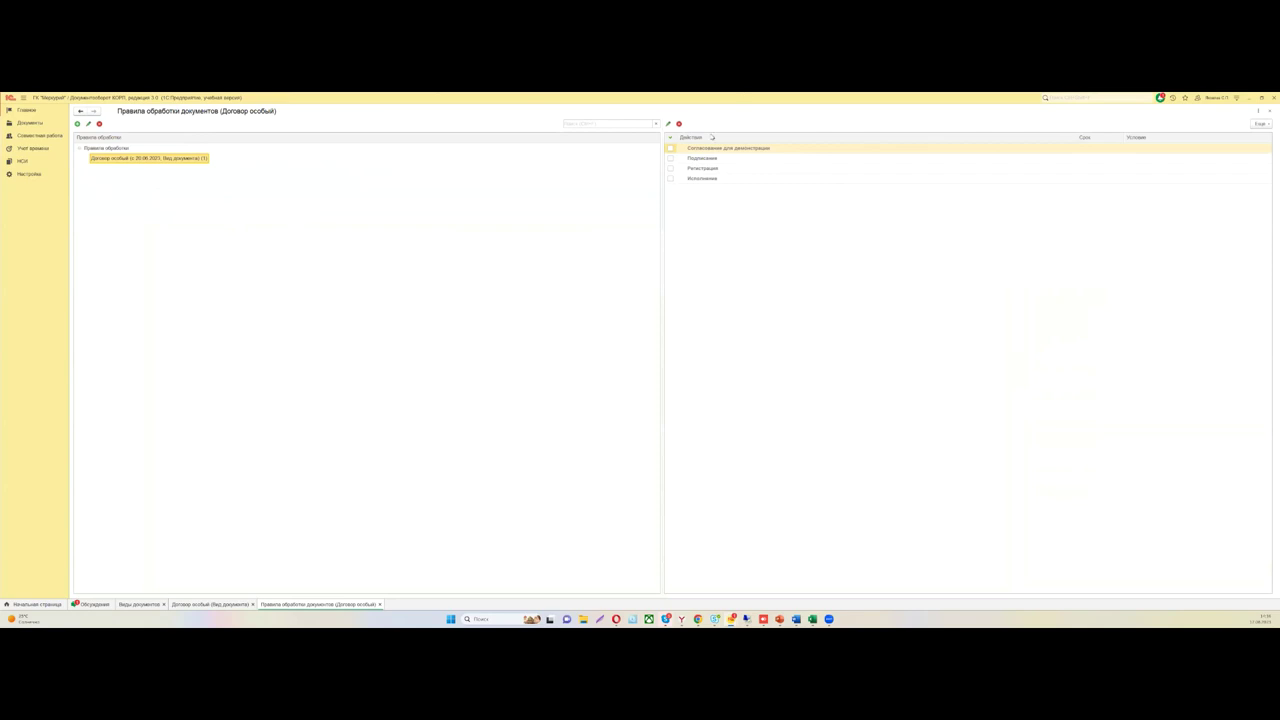
pyautogui.click(671, 148)
pyautogui.click(671, 158)
pyautogui.click(671, 168)
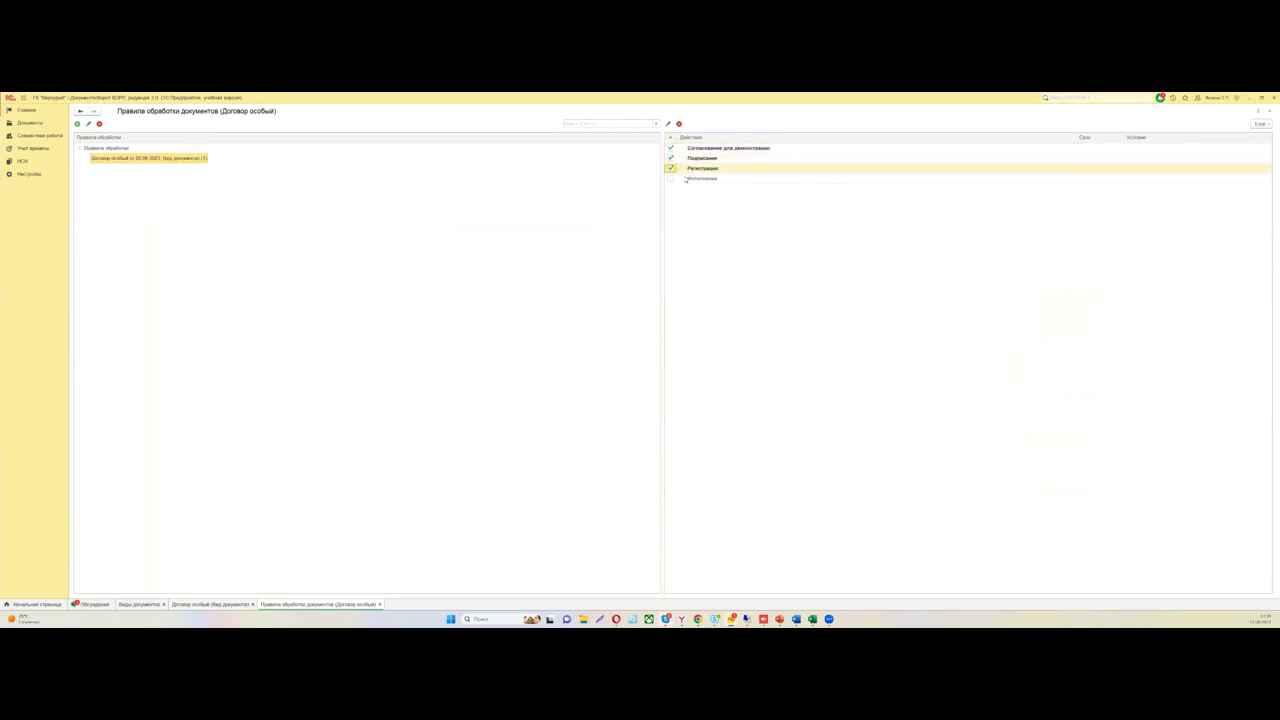
pyautogui.click(671, 178)
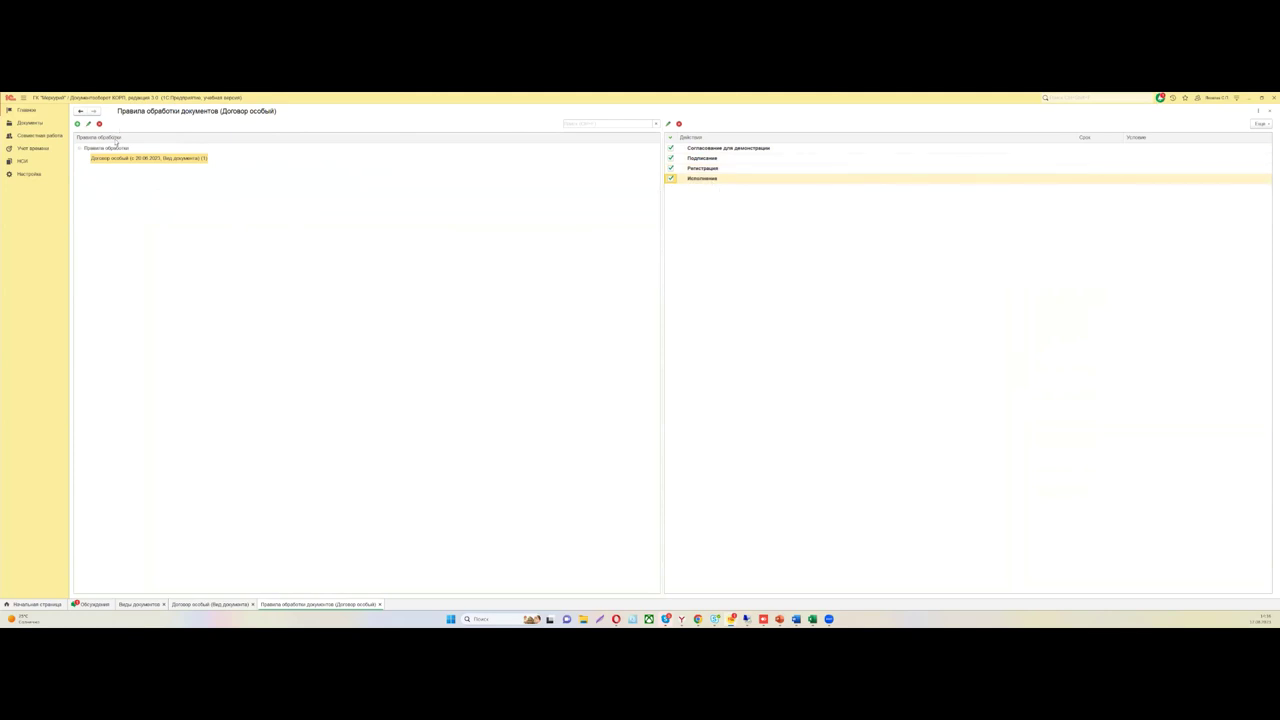
# Look at the settings of the Согласование для демонстрации action in the processing rule
pyautogui.click(700, 149)
pyautogui.doubleClick(731, 148)
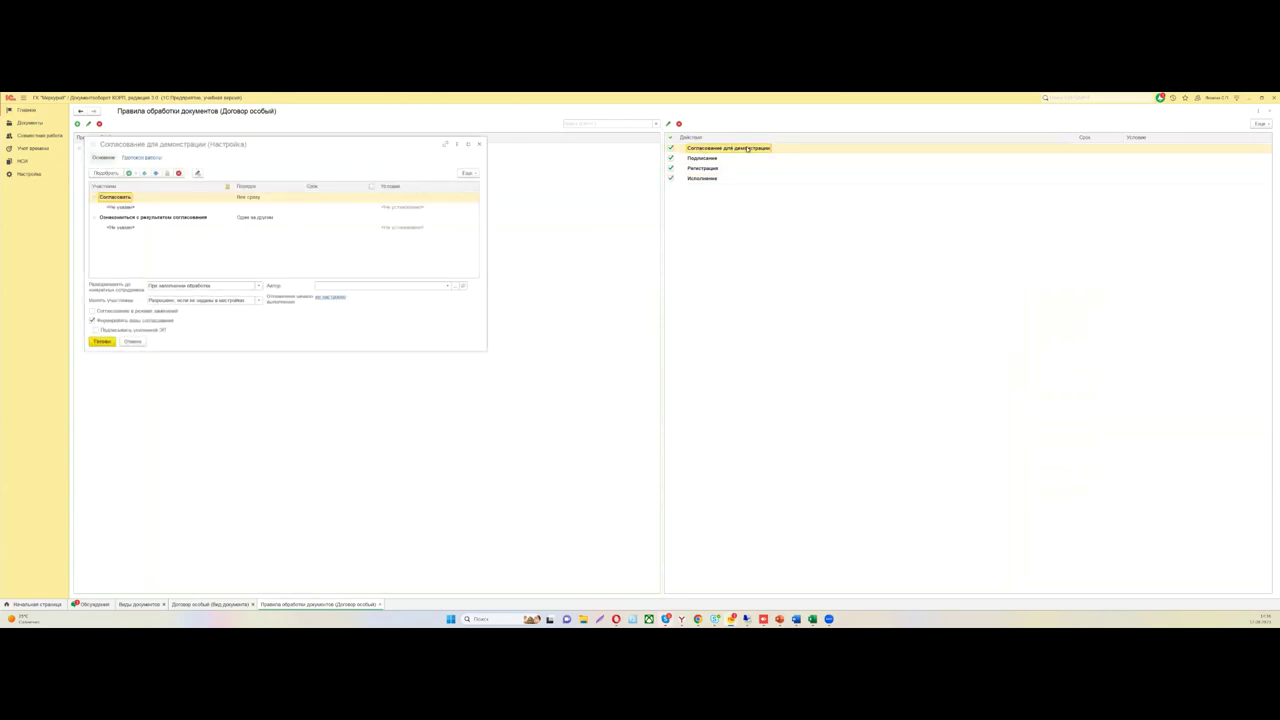
pyautogui.click(479, 144)
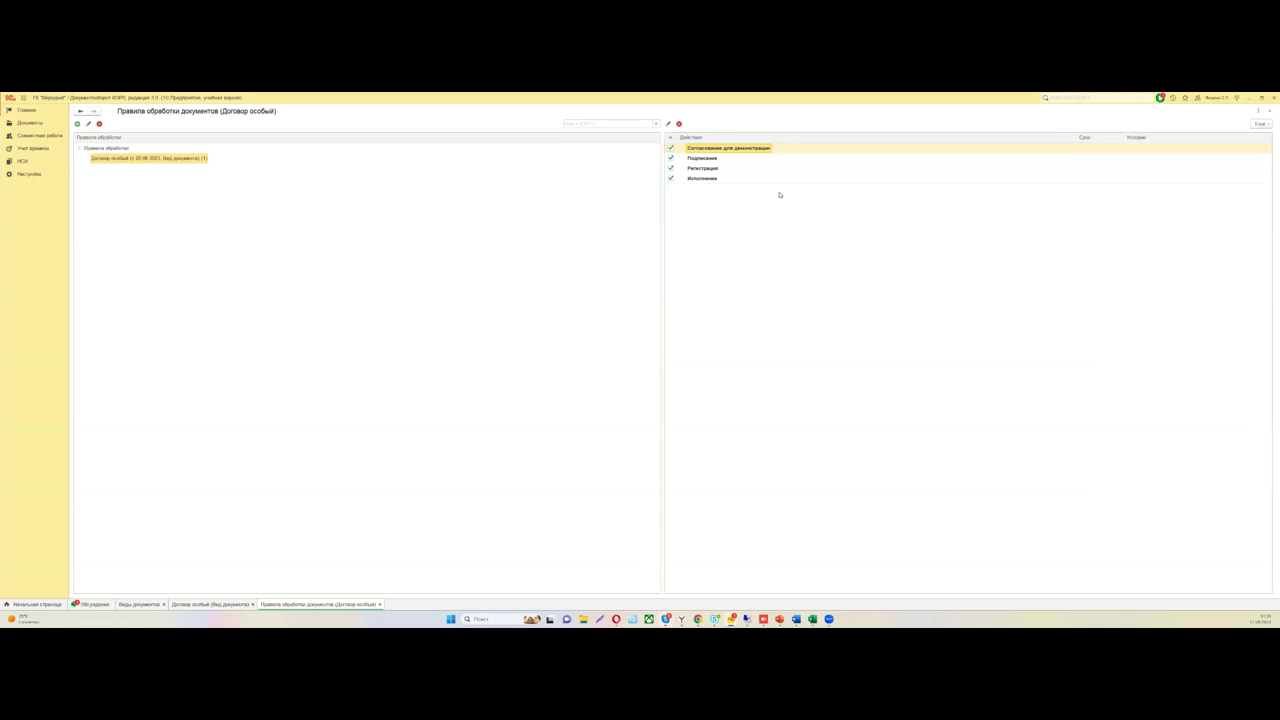
# In the Согласование для демонстрации settings, make the immediate manager of the person responsible for the document the first approver in the Согласовать stage
pyautogui.doubleClick(1094, 150)
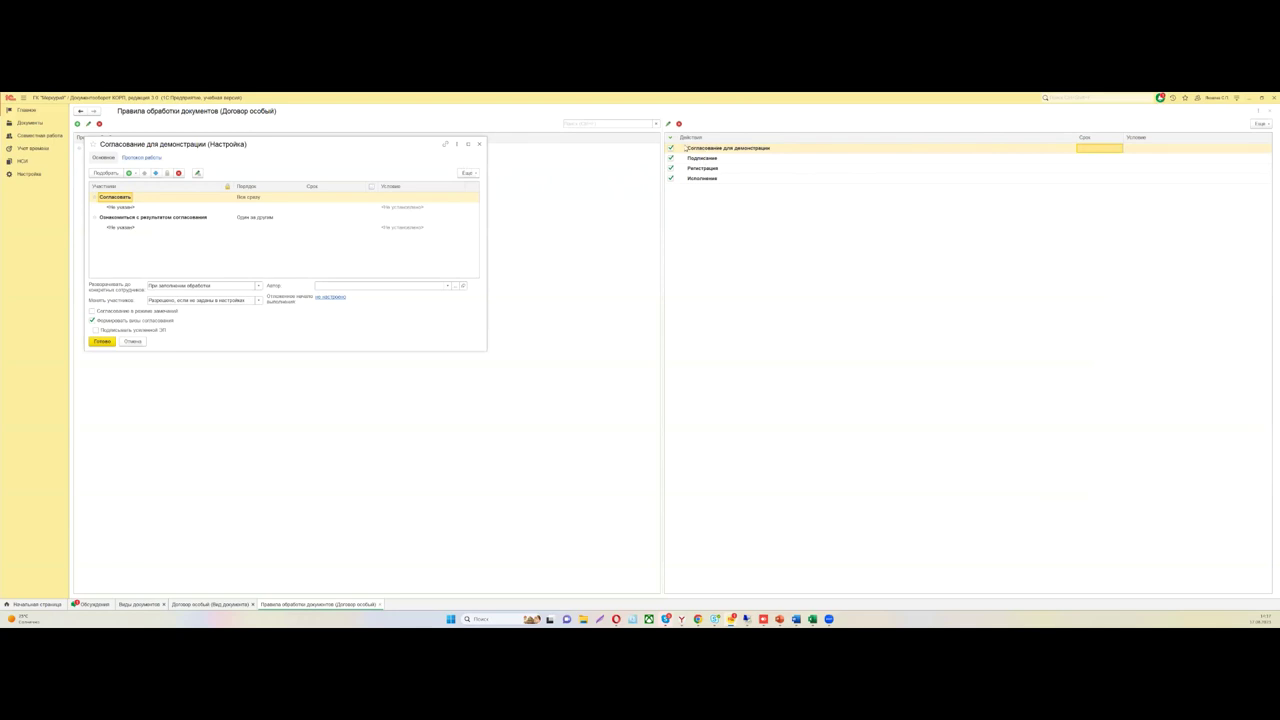
pyautogui.click(469, 145)
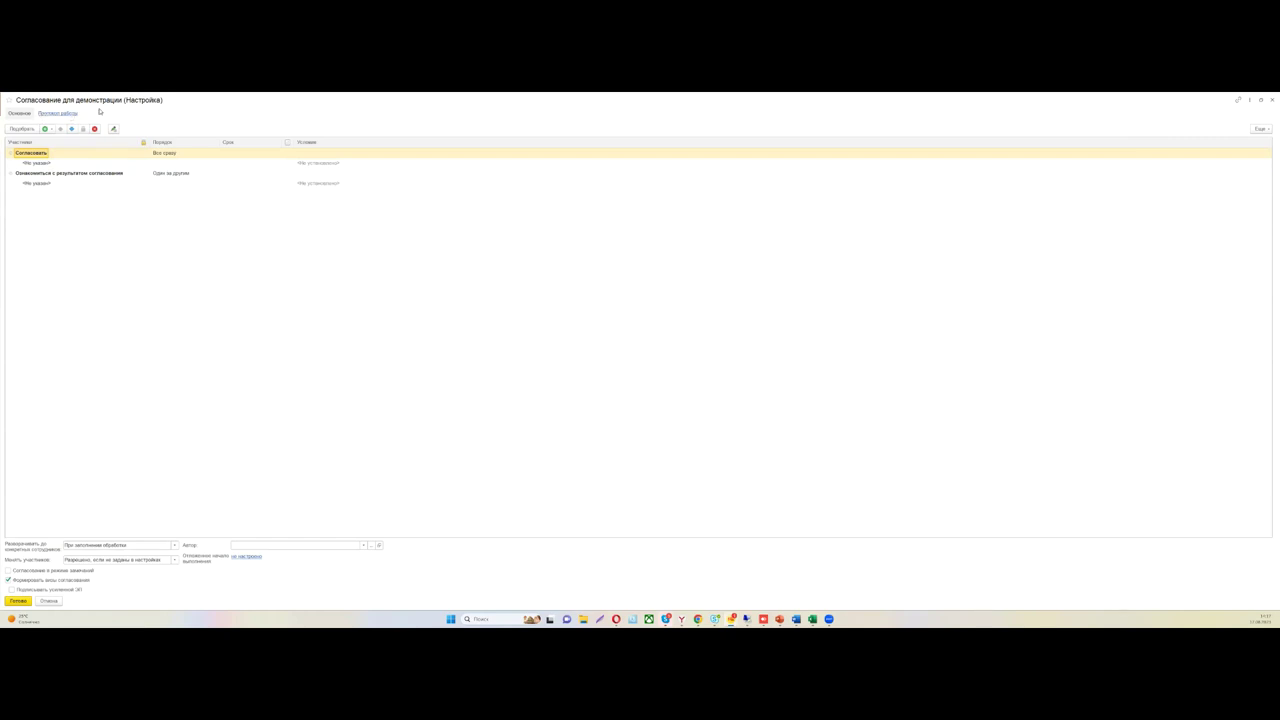
pyautogui.click(46, 163)
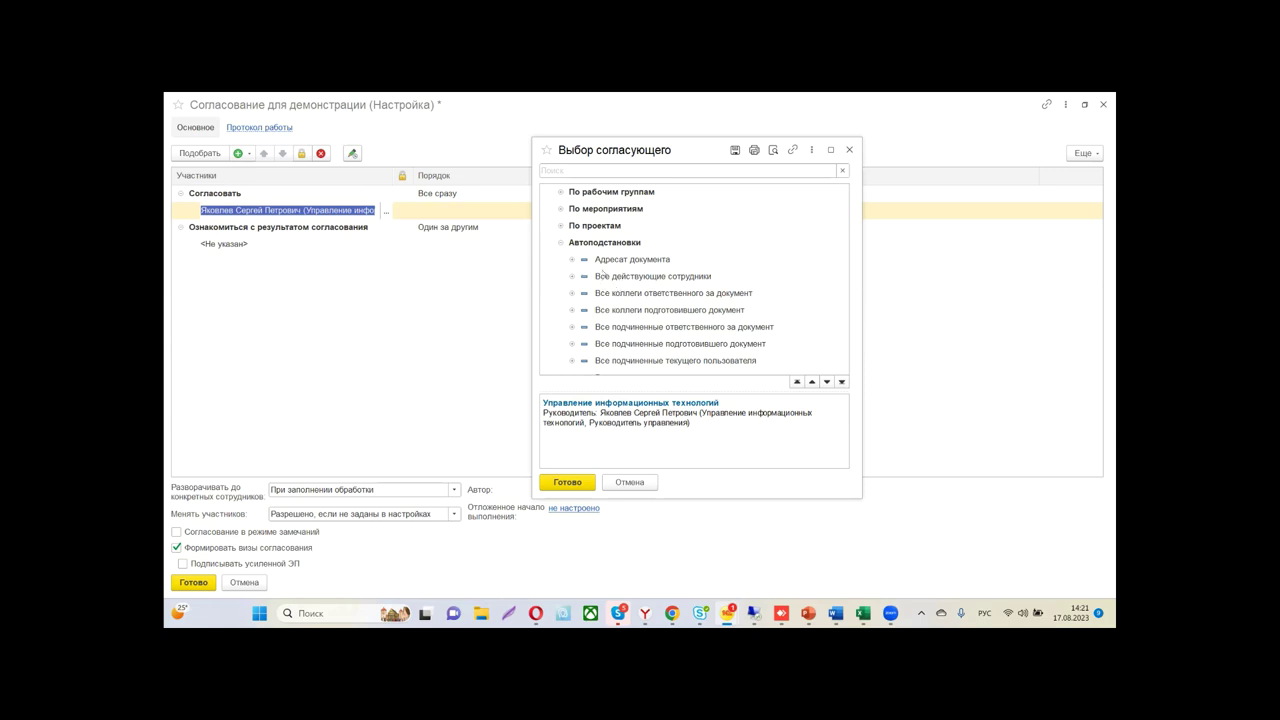
pyautogui.scroll(-1, 616, 289)
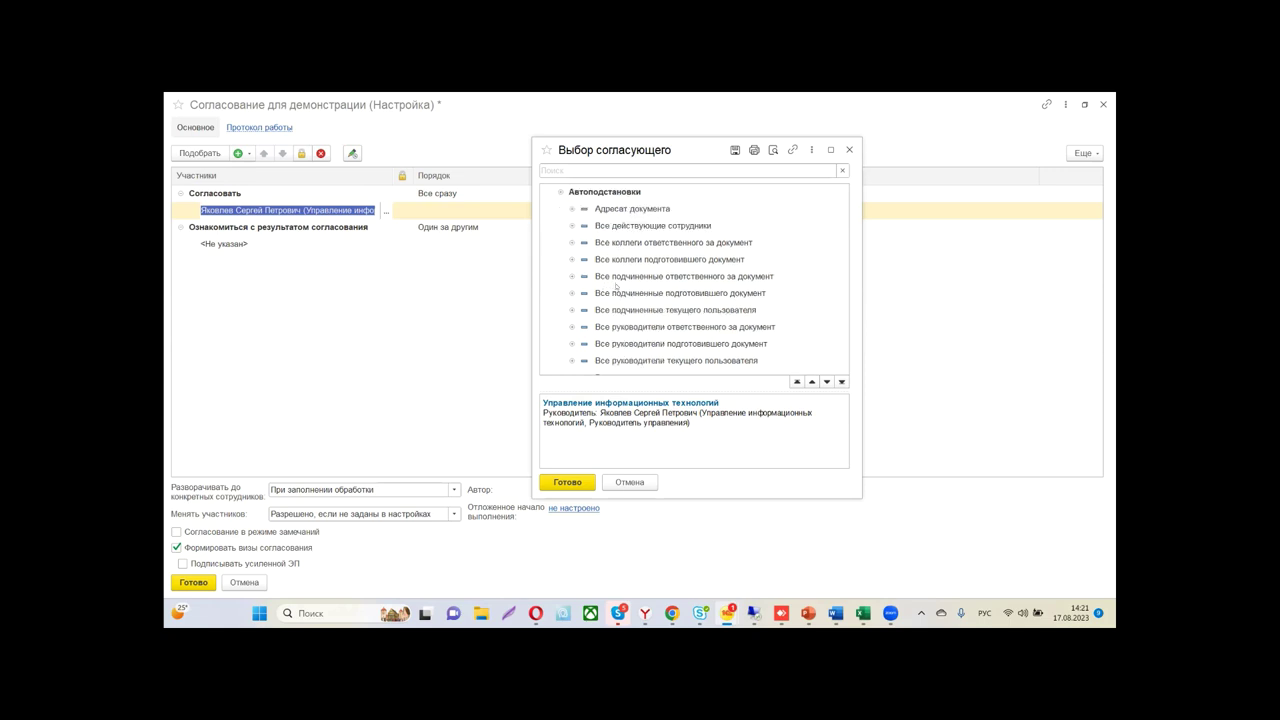
pyautogui.scroll(-2, 630, 293)
pyautogui.scroll(-2, 700, 305)
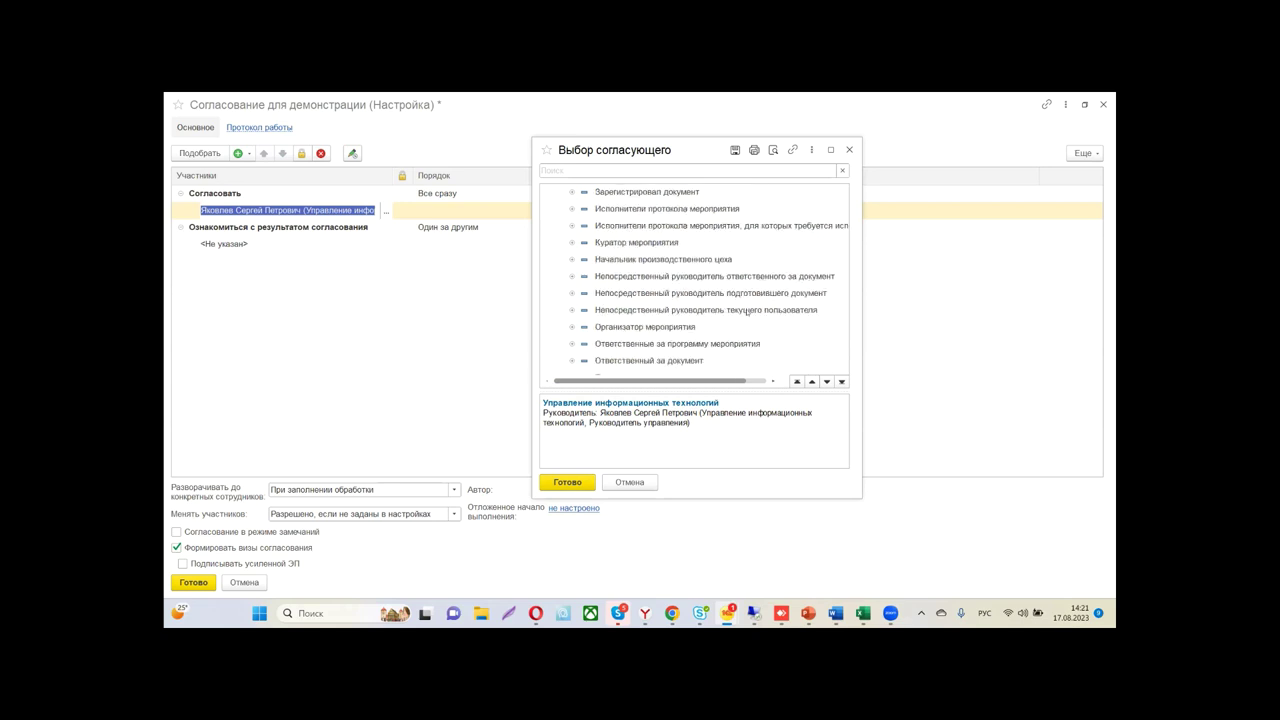
pyautogui.doubleClick(743, 275)
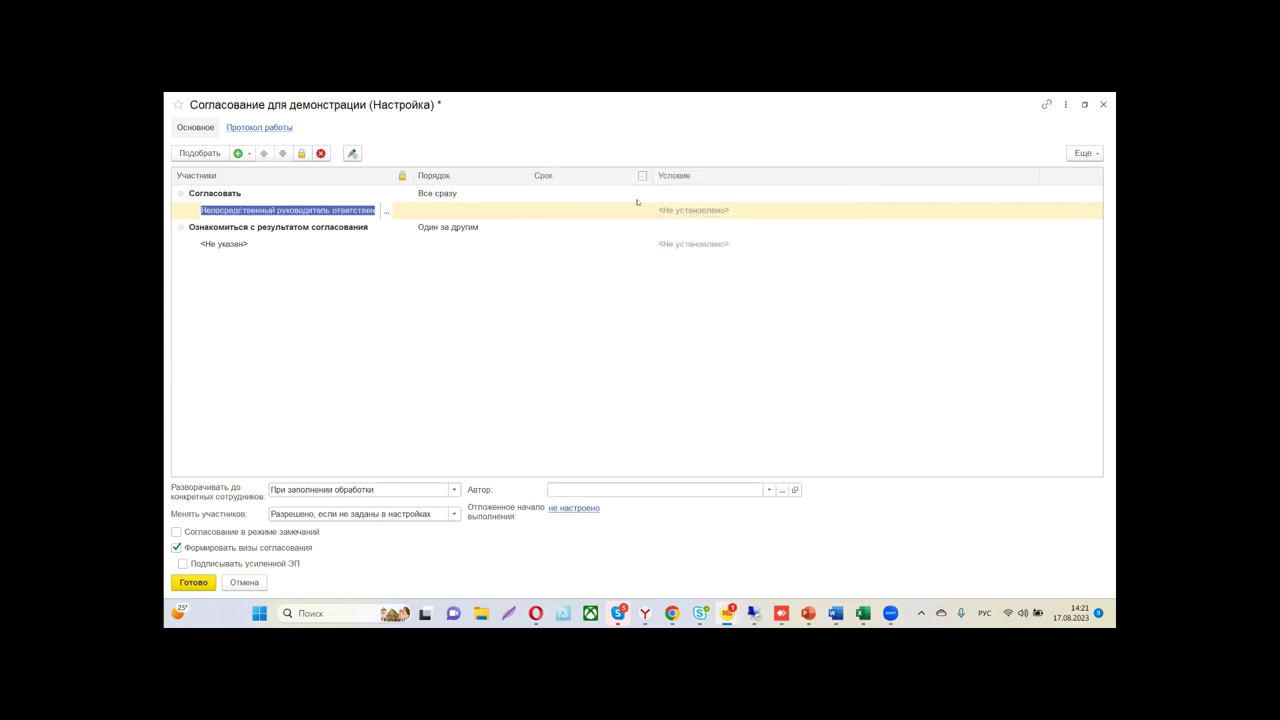
# Add a second participant to the Согласовать stage and assign the role Главный бухгалтер
pyautogui.click(249, 153)
pyautogui.click(290, 169)
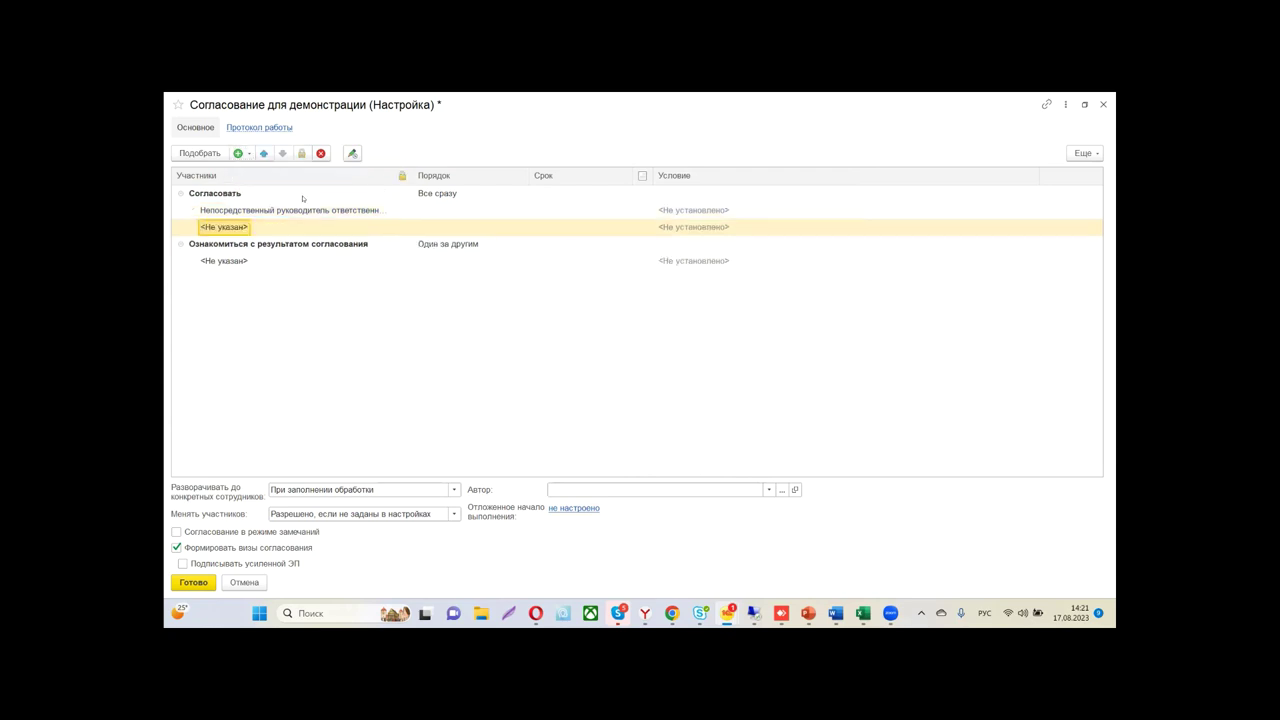
pyautogui.click(386, 228)
pyautogui.click(556, 295)
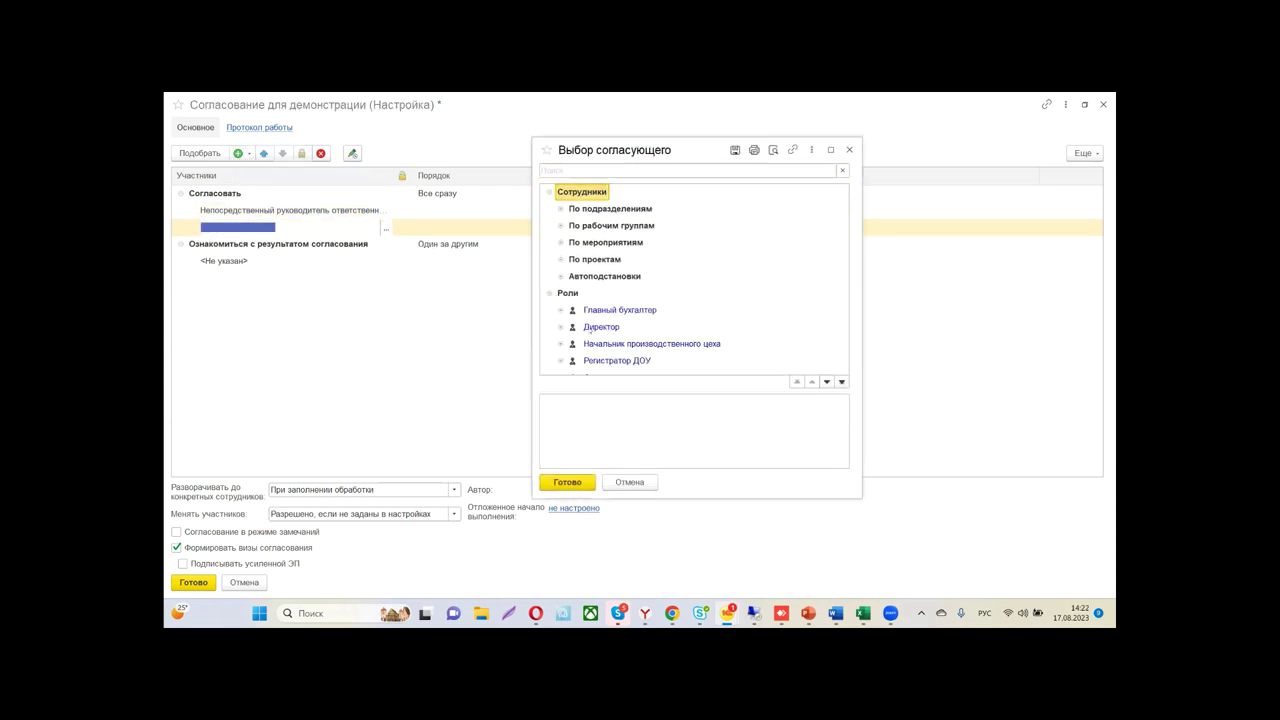
pyautogui.doubleClick(612, 311)
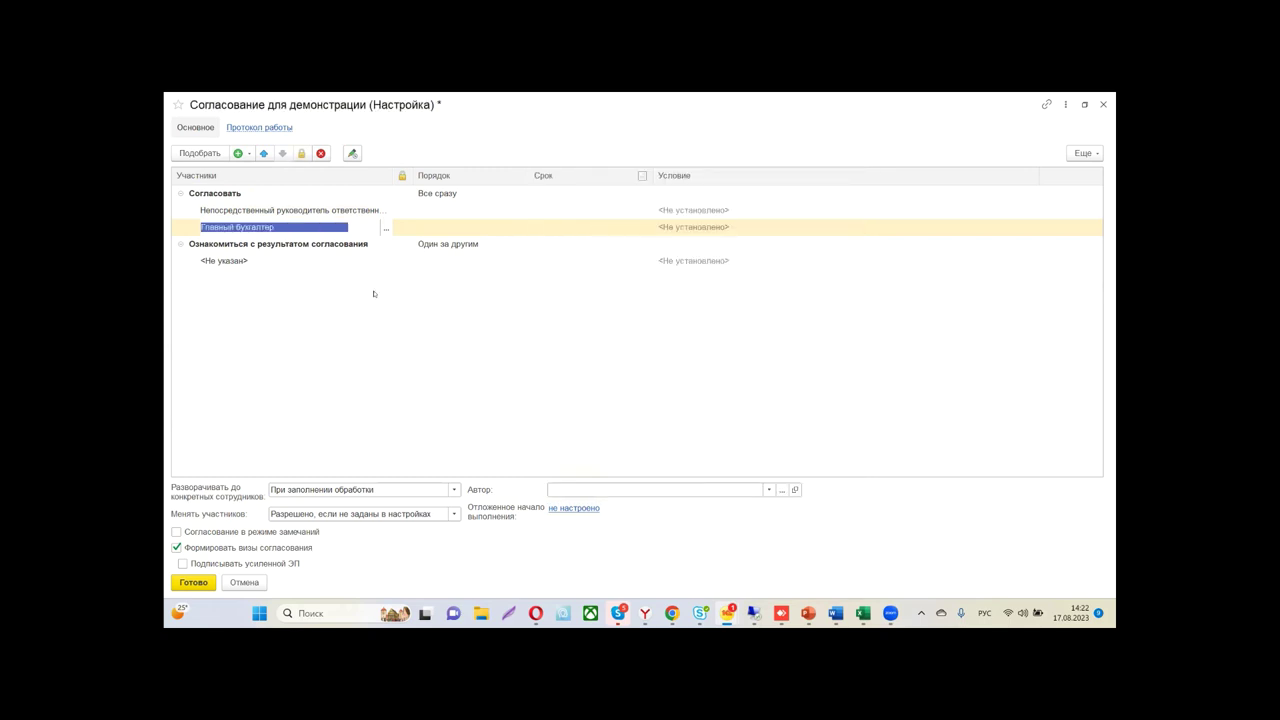
# Set the order of the Согласовать stage to Все сразу
pyautogui.click(260, 234)
pyautogui.click(451, 196)
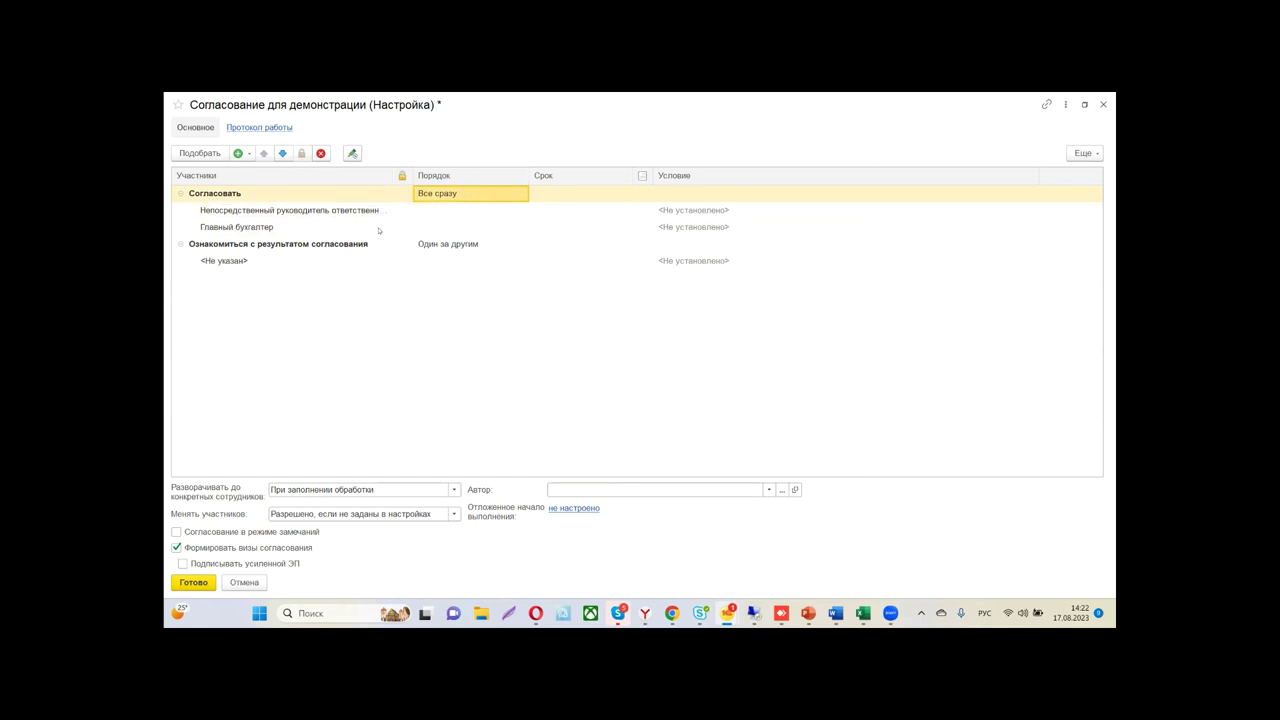
pyautogui.click(453, 195)
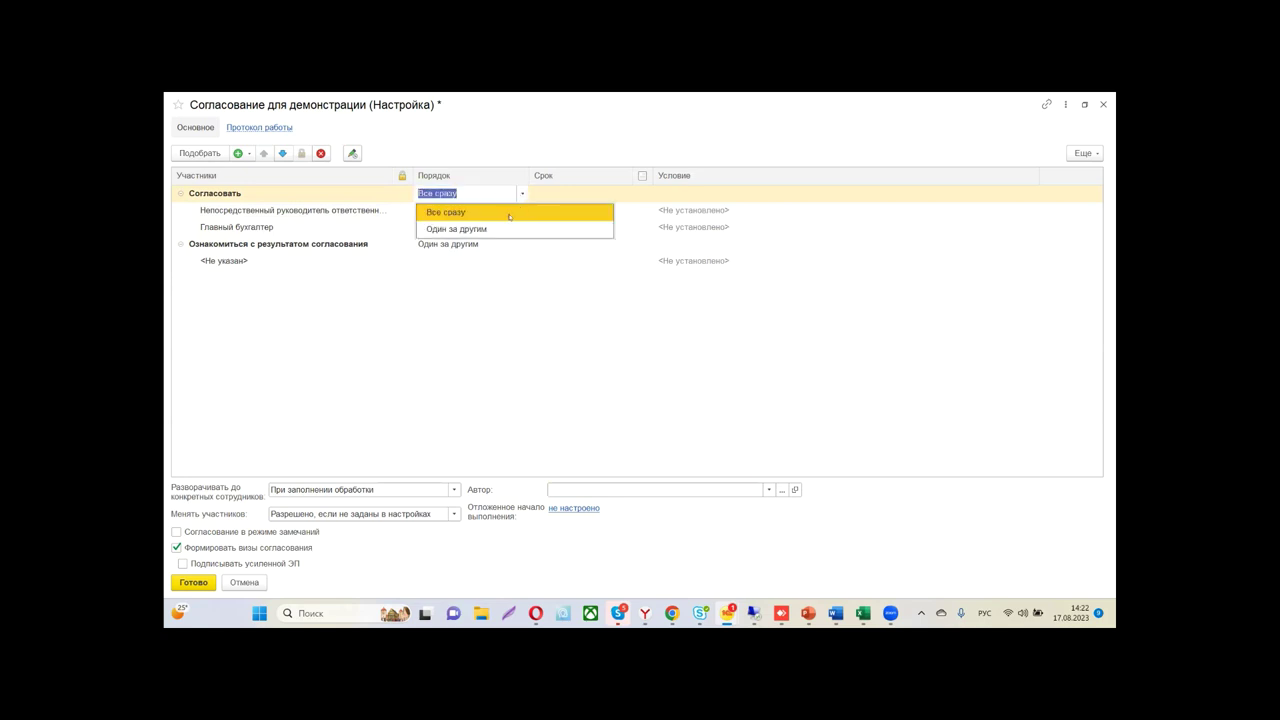
pyautogui.click(438, 213)
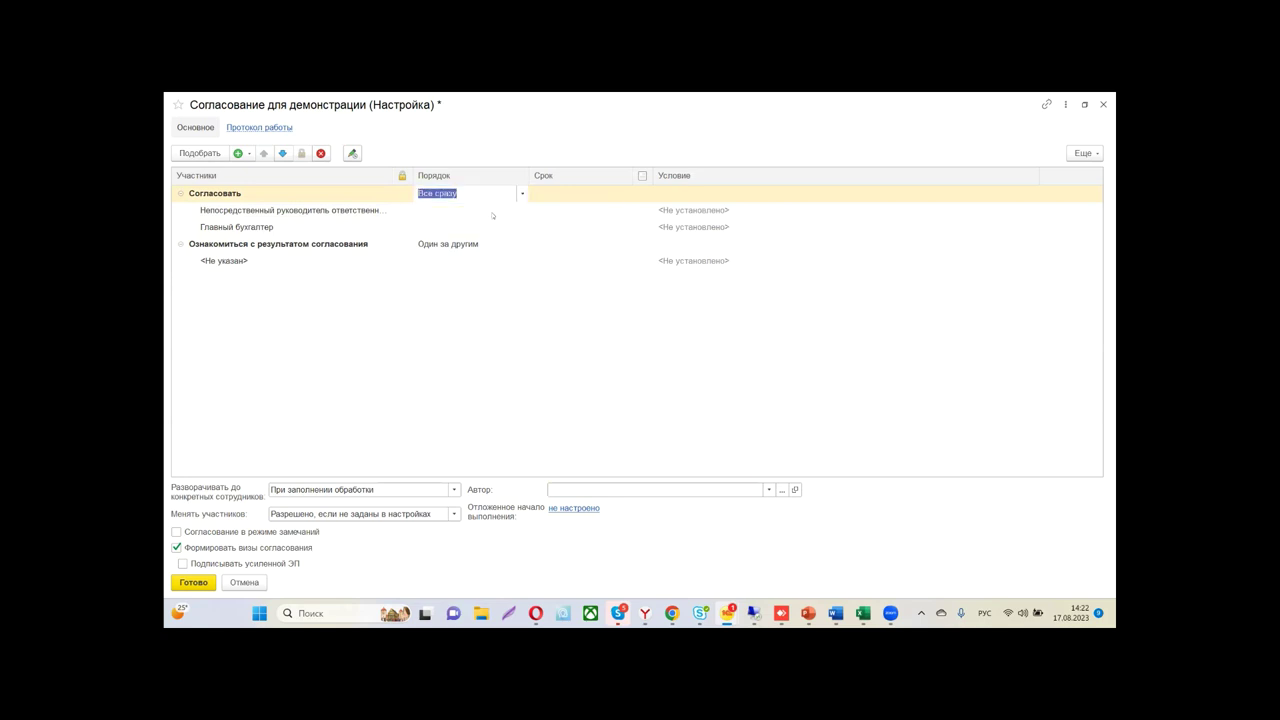
# Set a deadline of 1 day for both the immediate manager and Главный бухгалтер
pyautogui.click(573, 213)
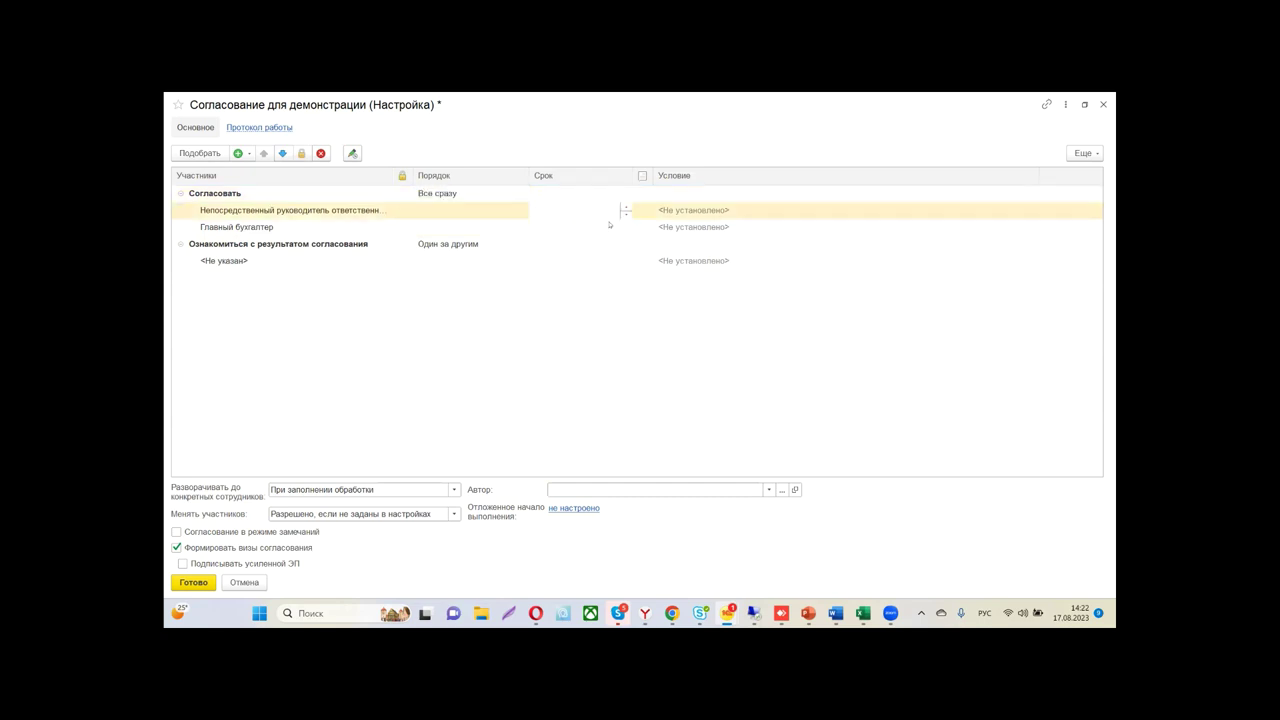
pyautogui.write('1')
pyautogui.click(577, 222)
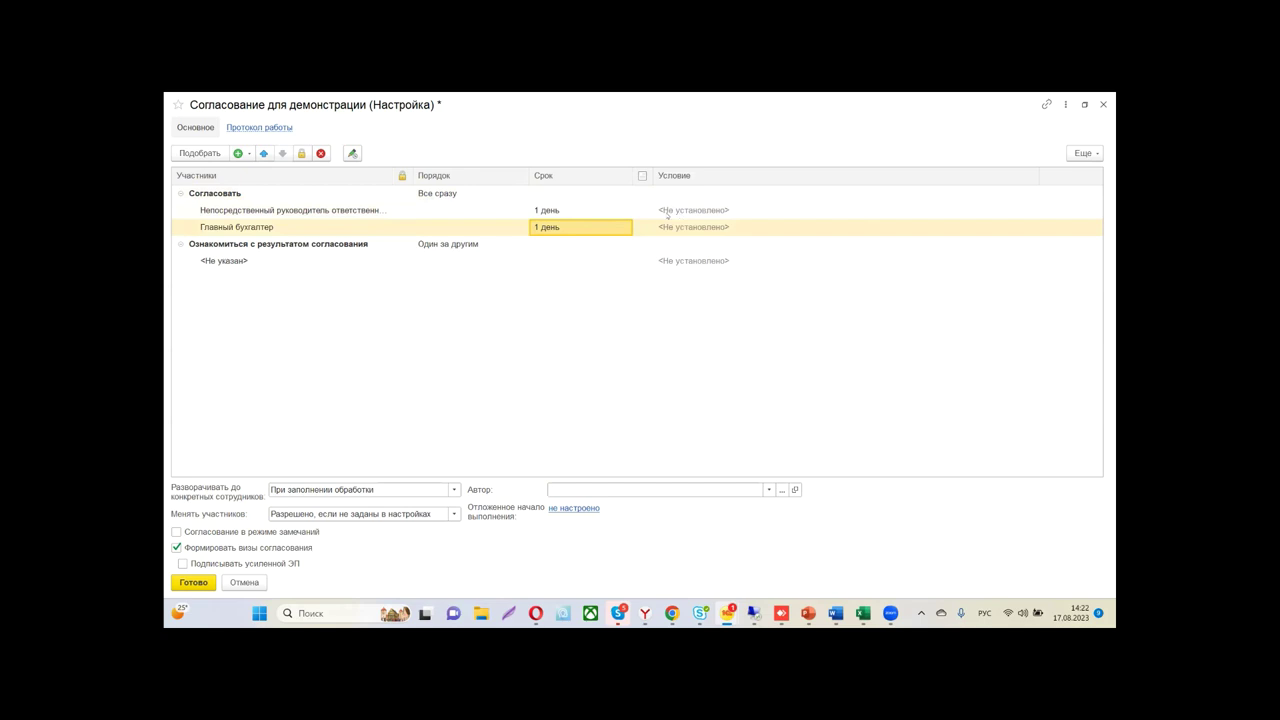
# Set the immediate manager's participation condition to Документ подписан контрагентом
pyautogui.click(737, 213)
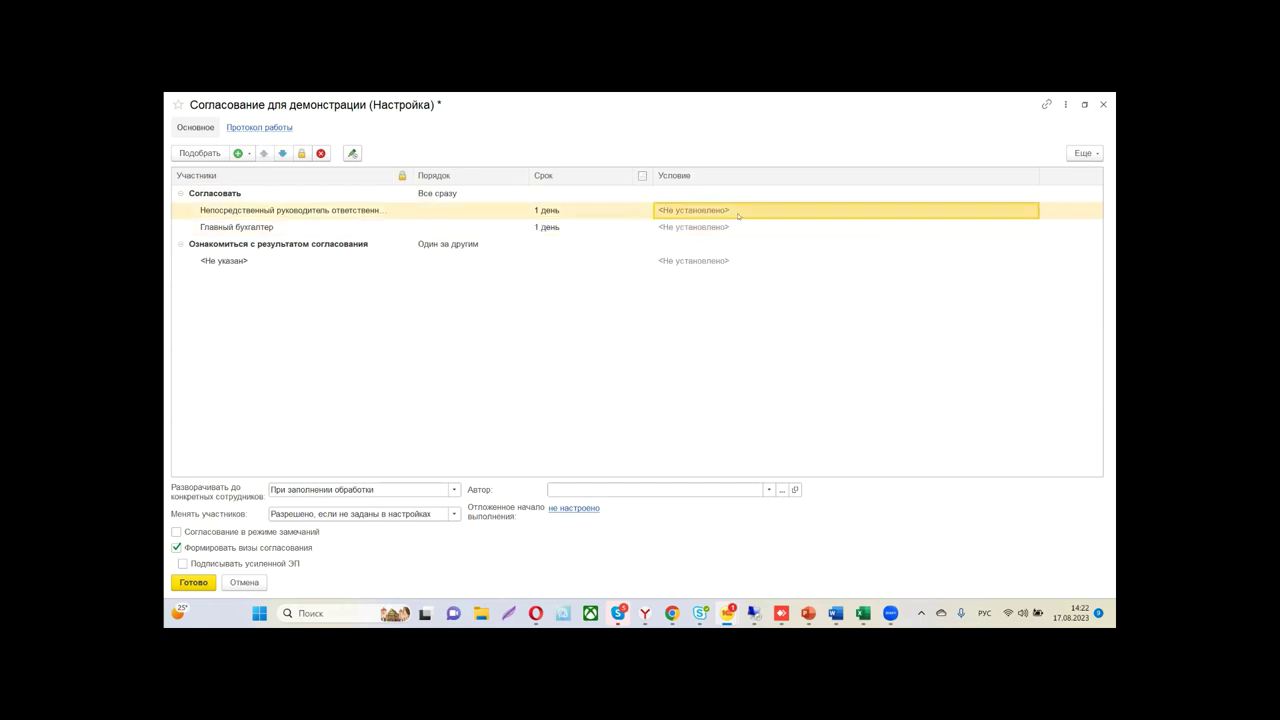
pyautogui.click(736, 211)
pyautogui.click(1020, 210)
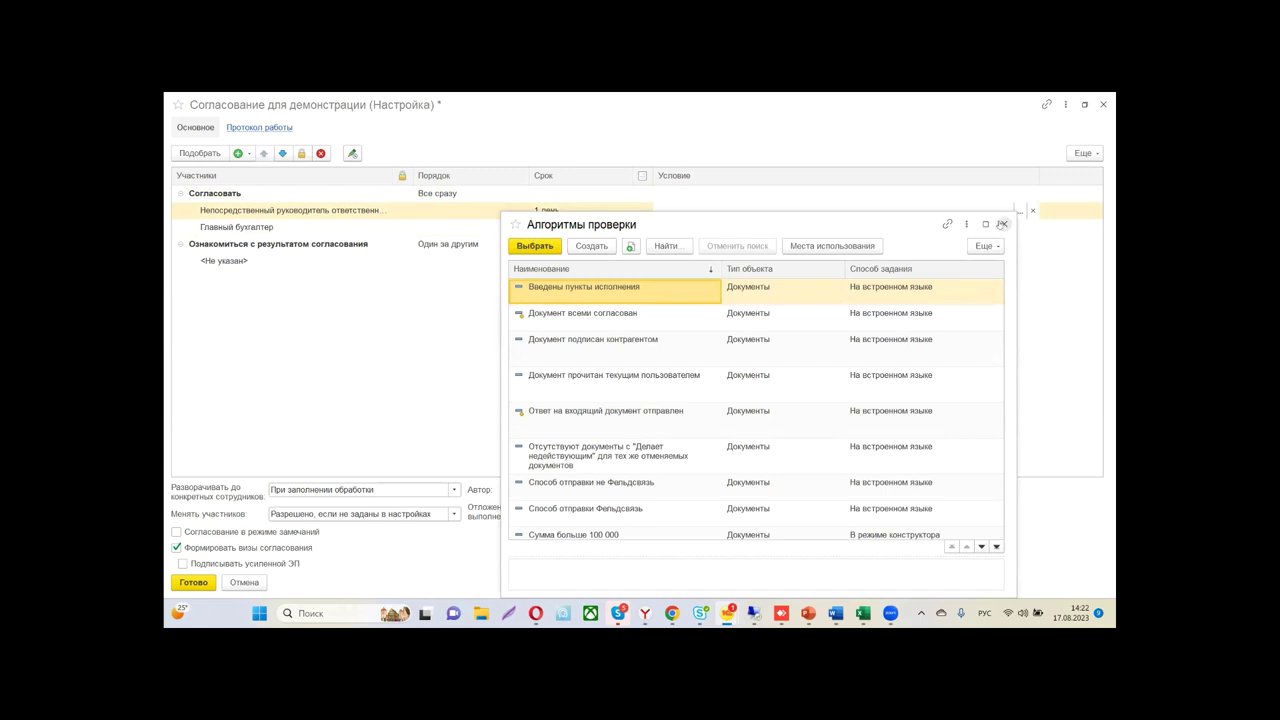
pyautogui.click(985, 224)
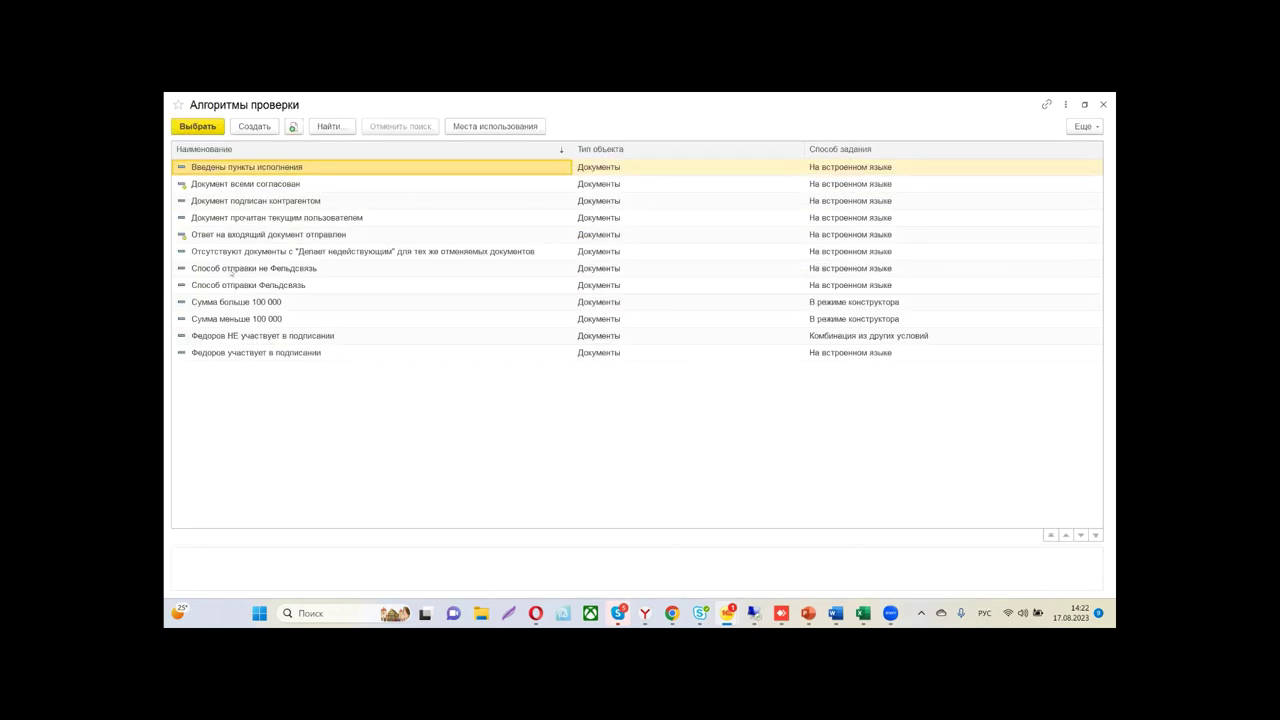
pyautogui.doubleClick(225, 200)
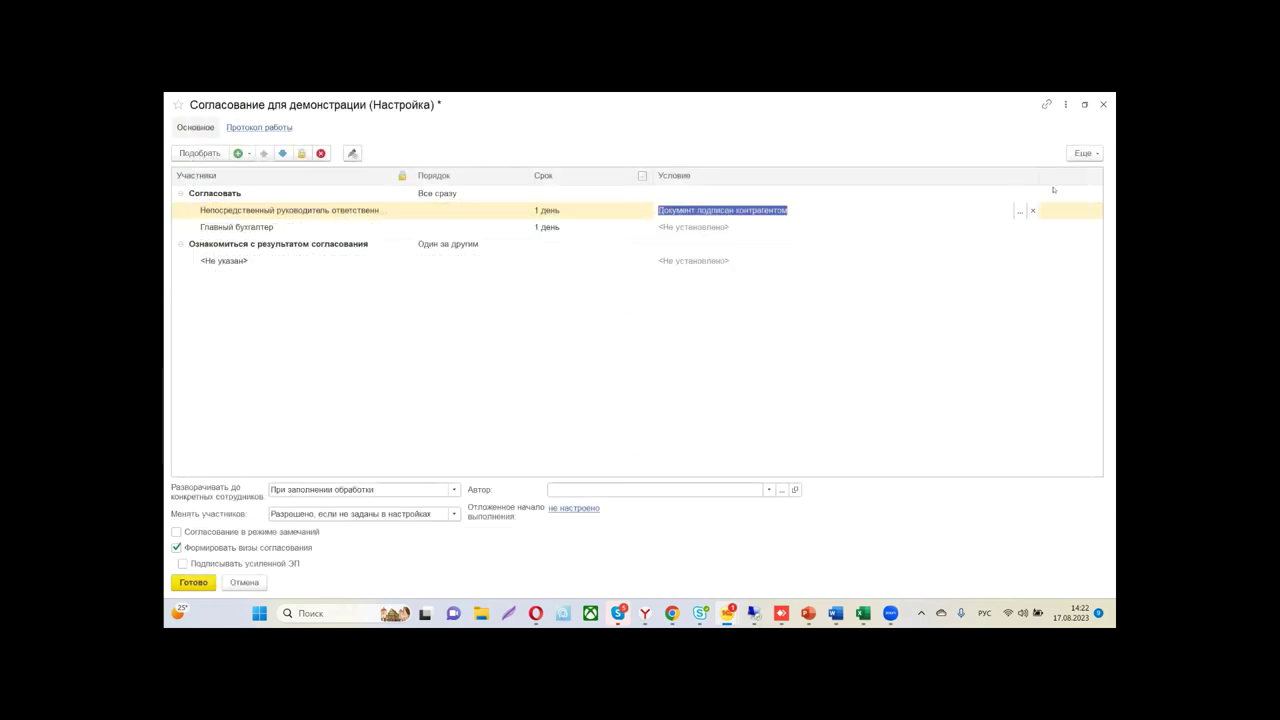
# Examine the definition and the available specification methods of the check algorithm Документ подписан контрагентом
pyautogui.click(1019, 210)
pyautogui.rightClick(228, 229)
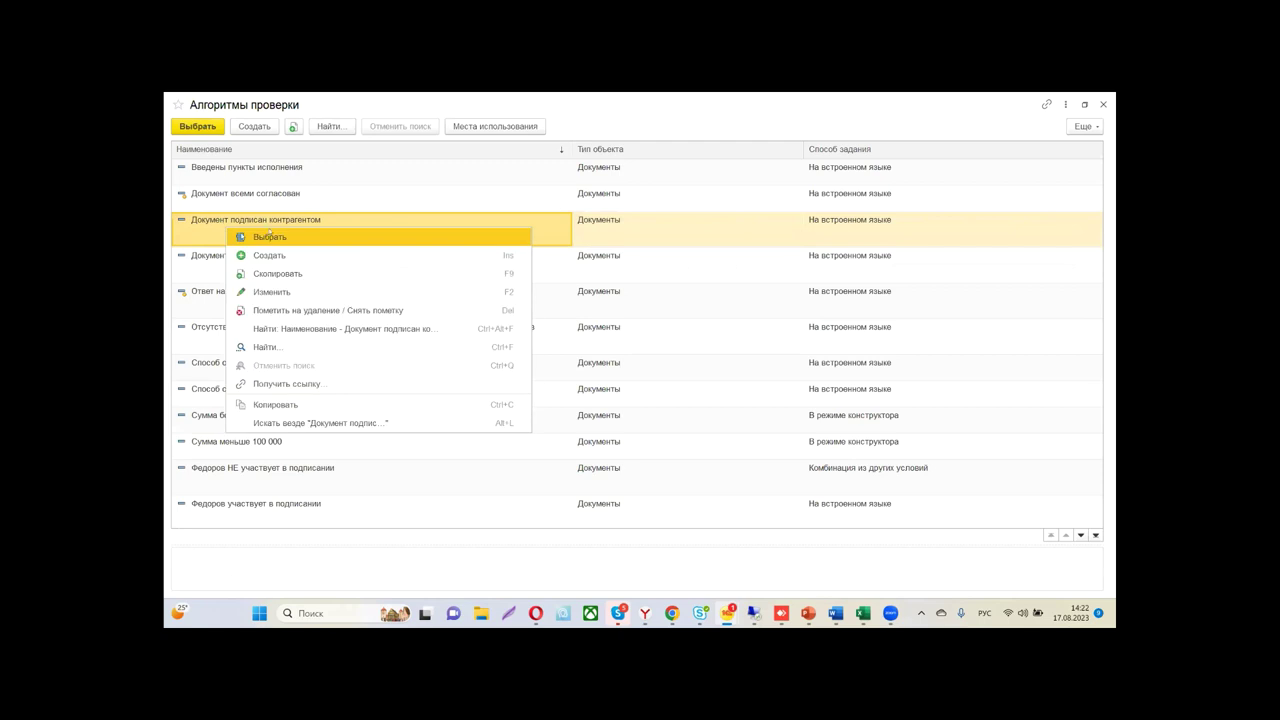
pyautogui.click(372, 286)
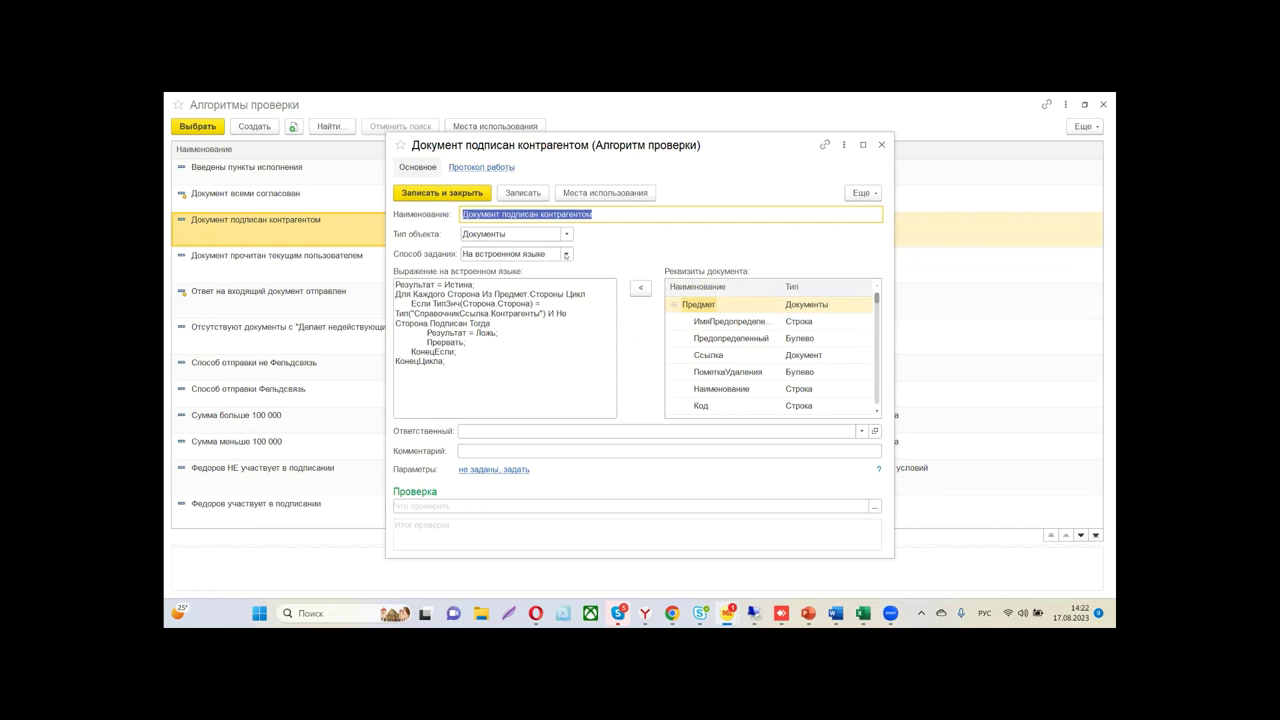
pyautogui.click(566, 254)
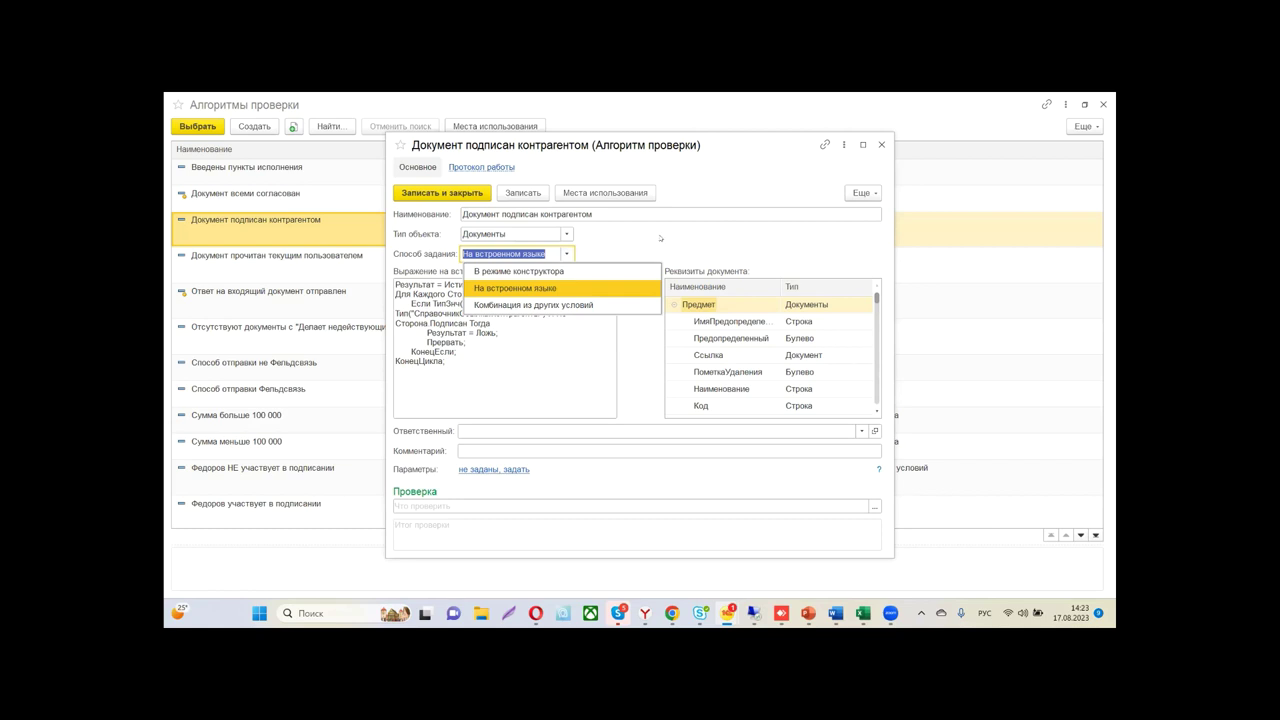
pyautogui.click(686, 233)
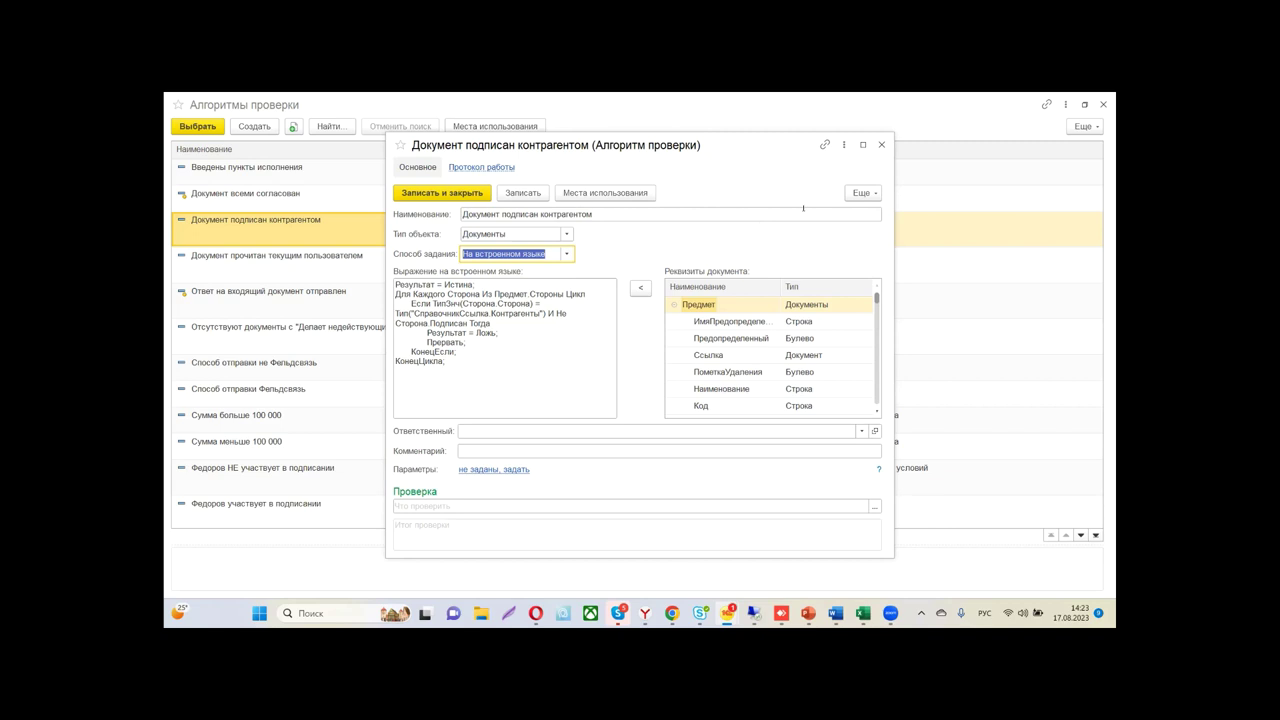
pyautogui.click(881, 144)
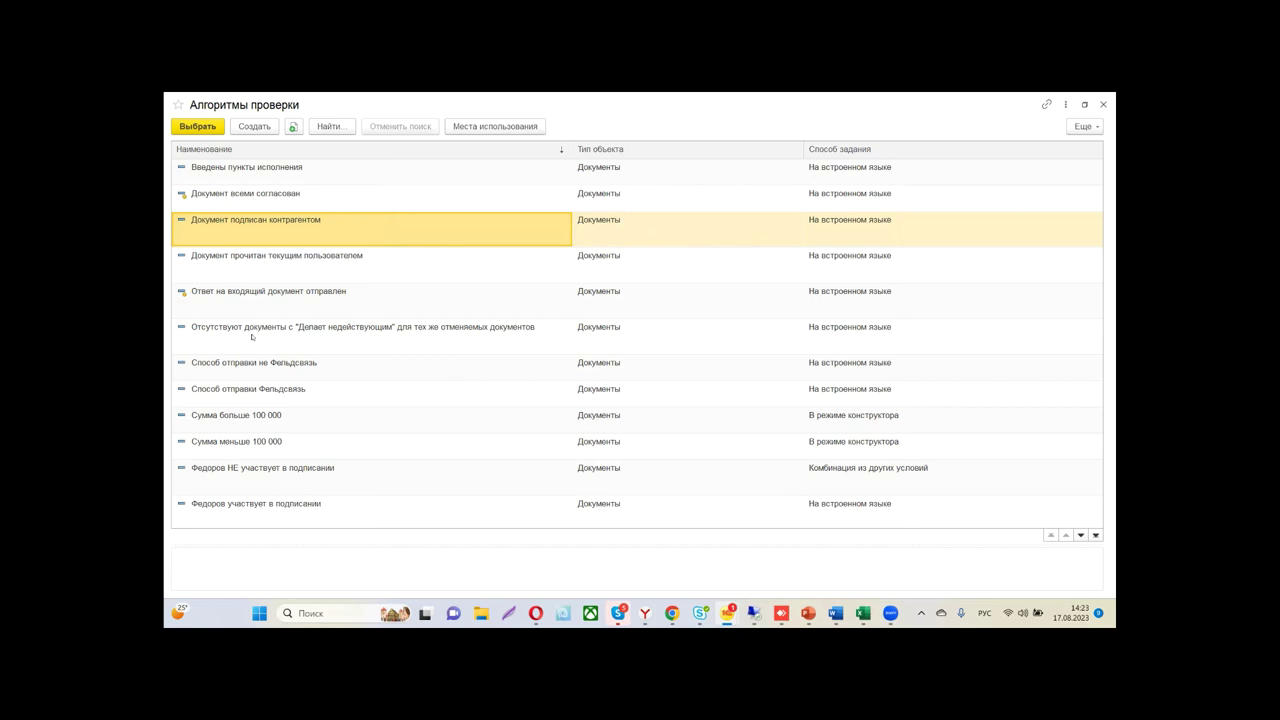
# Set the immediate manager's participation condition to Сумма меньше 100 000
pyautogui.doubleClick(244, 443)
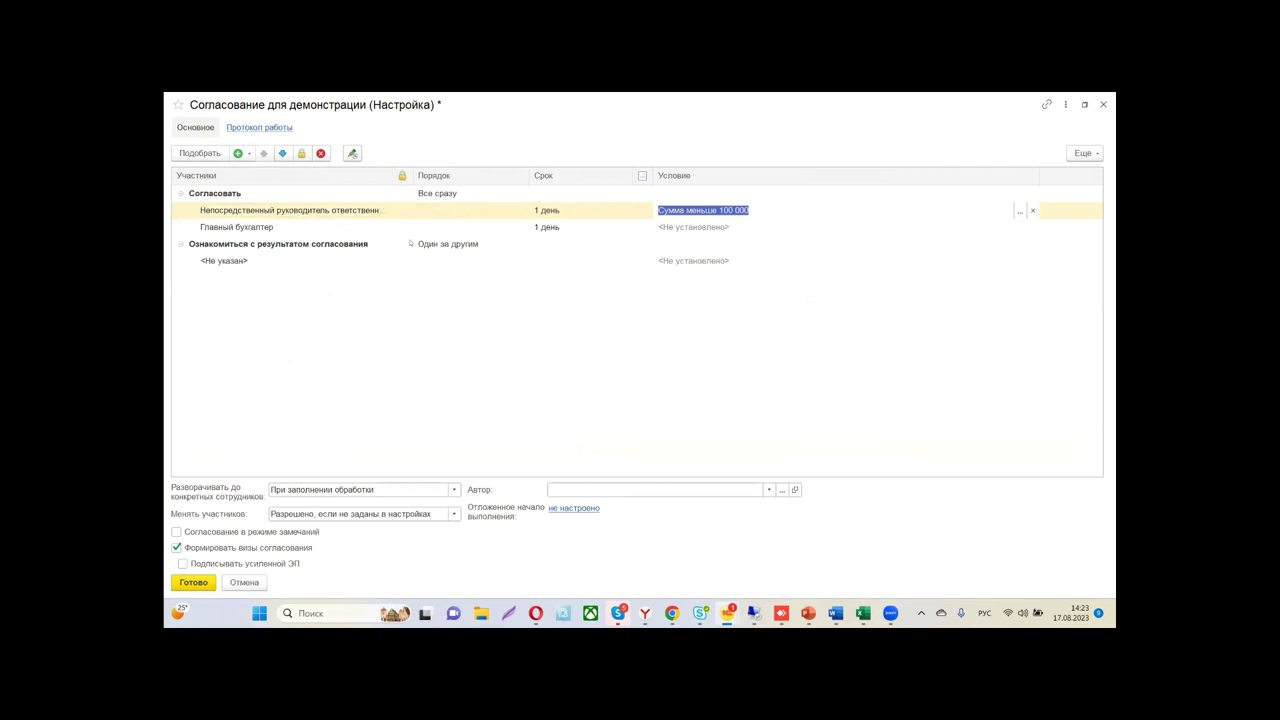
pyautogui.click(684, 227)
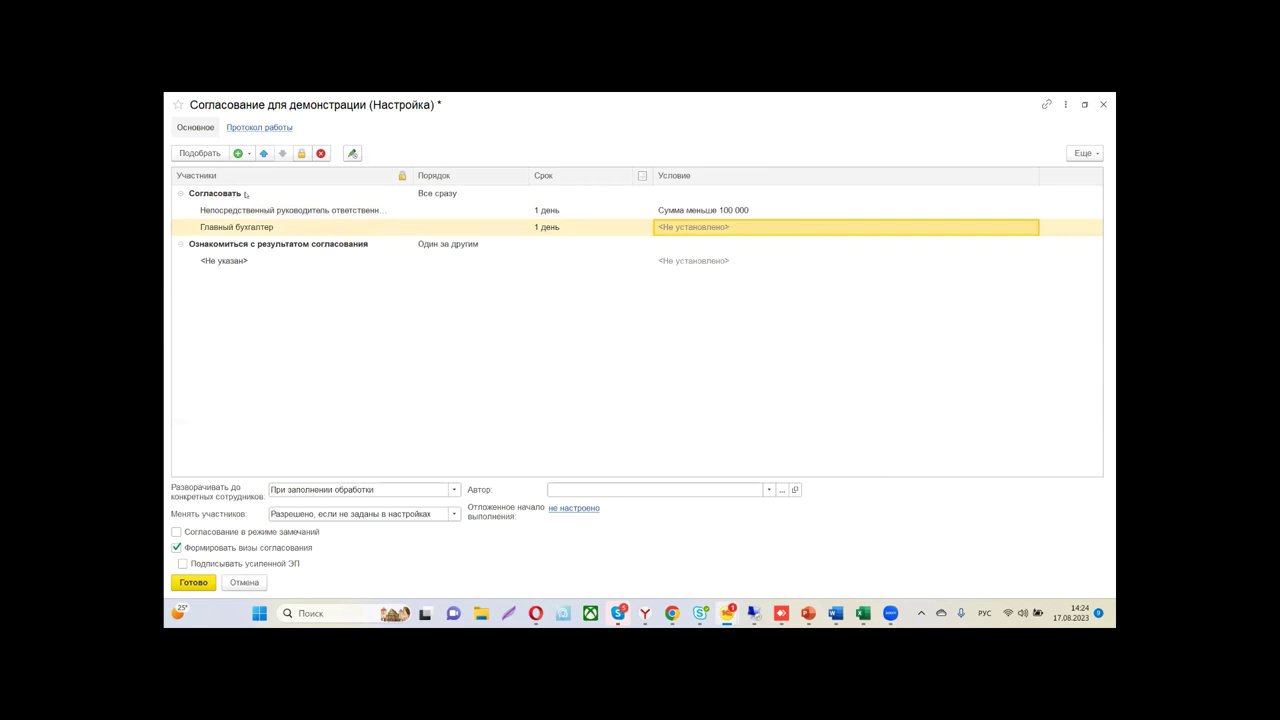
pyautogui.click(469, 209)
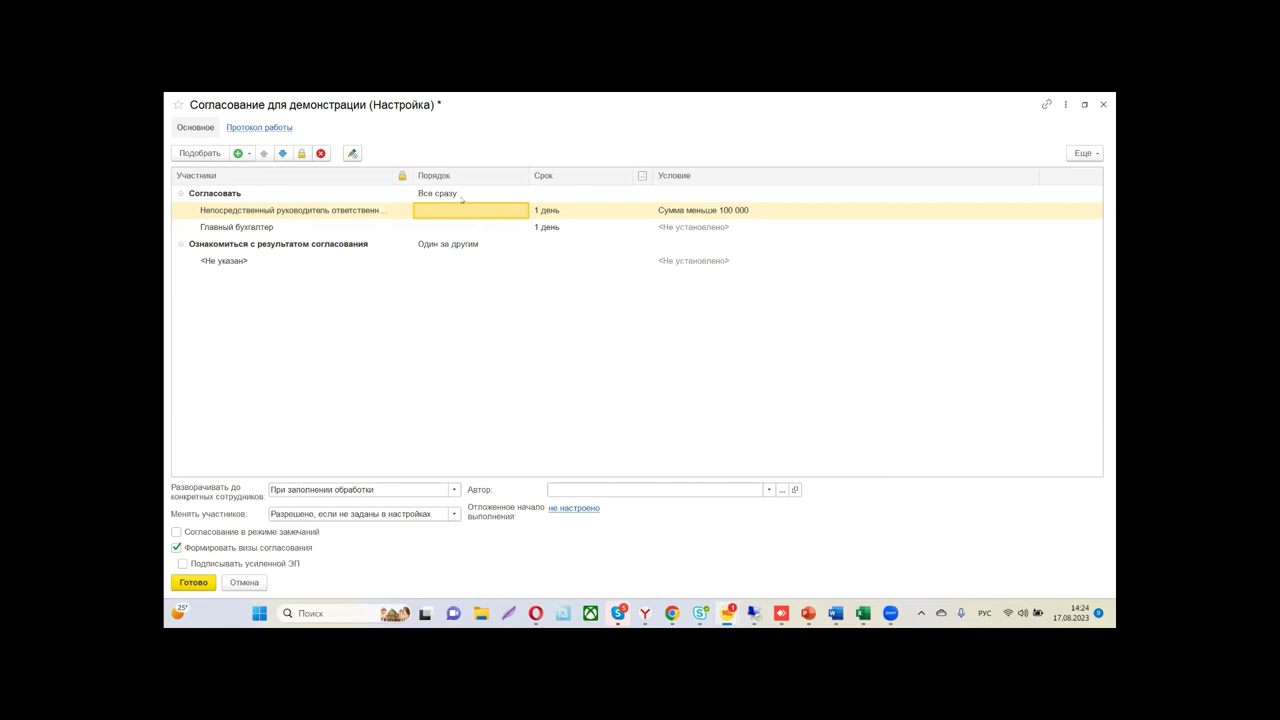
pyautogui.click(330, 217)
# Add a new stage after the participant Главный бухгалтер
pyautogui.click(328, 225)
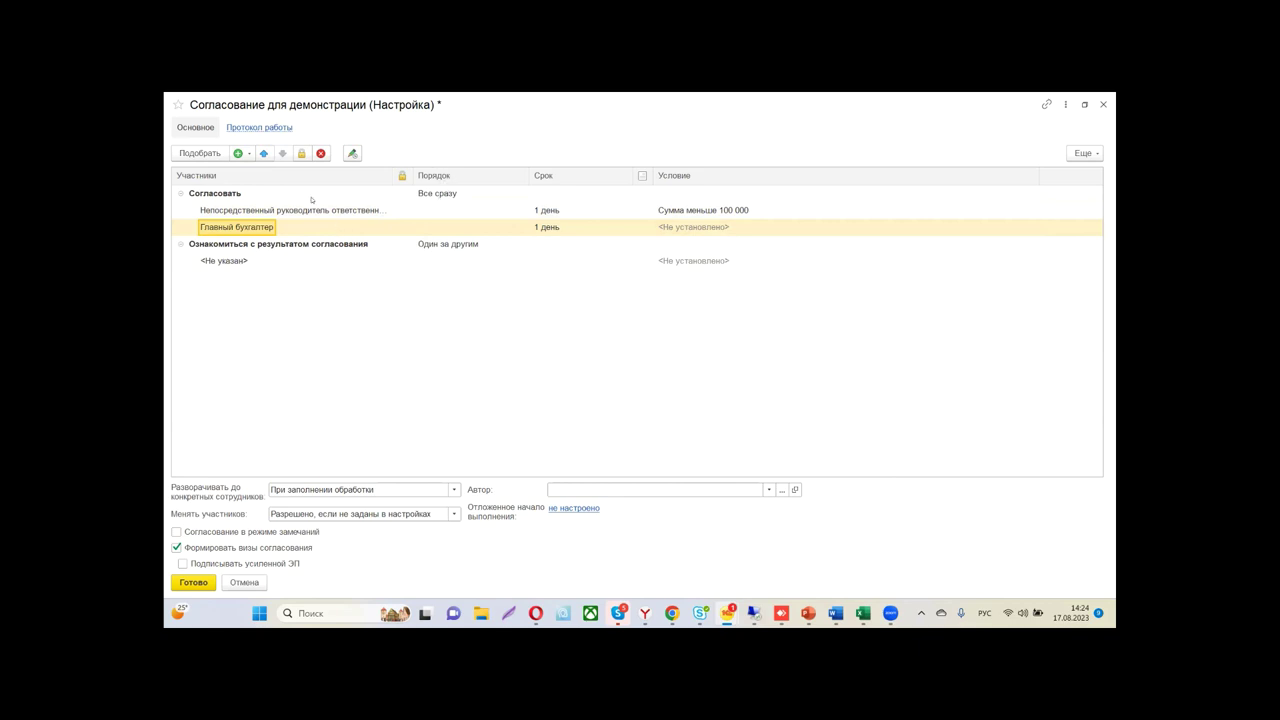
pyautogui.click(246, 153)
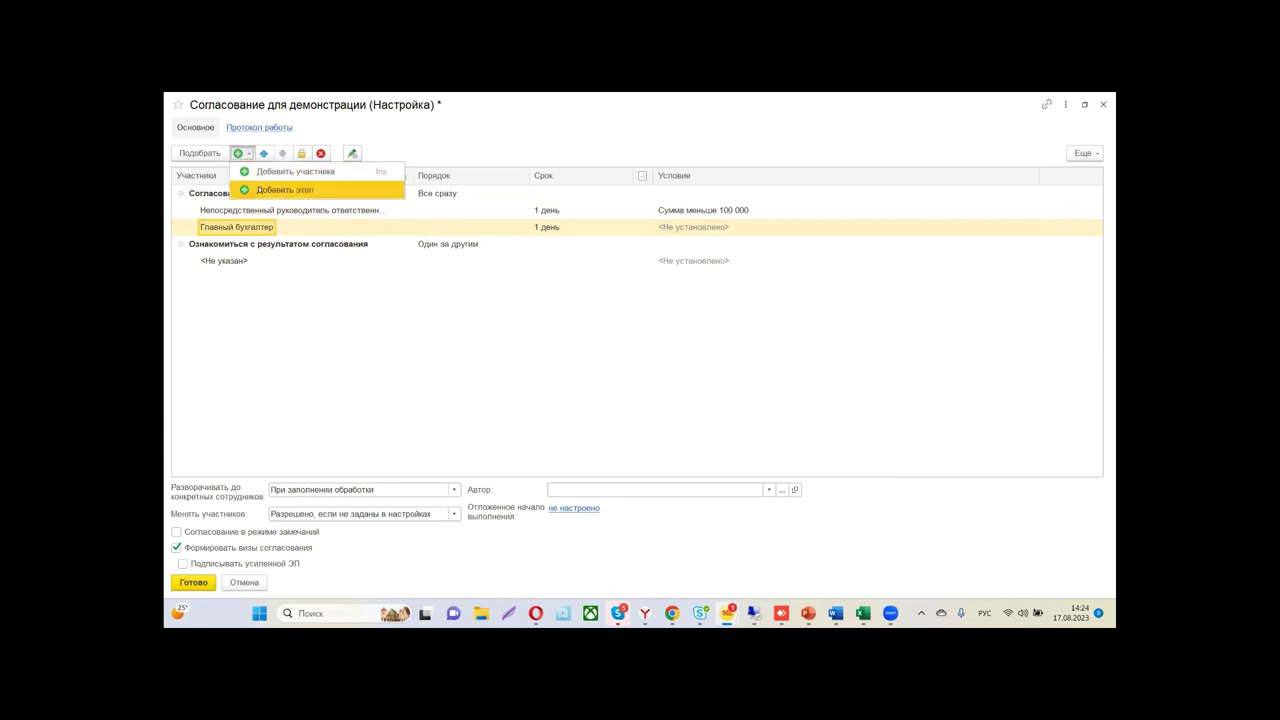
pyautogui.click(272, 189)
pyautogui.click(225, 248)
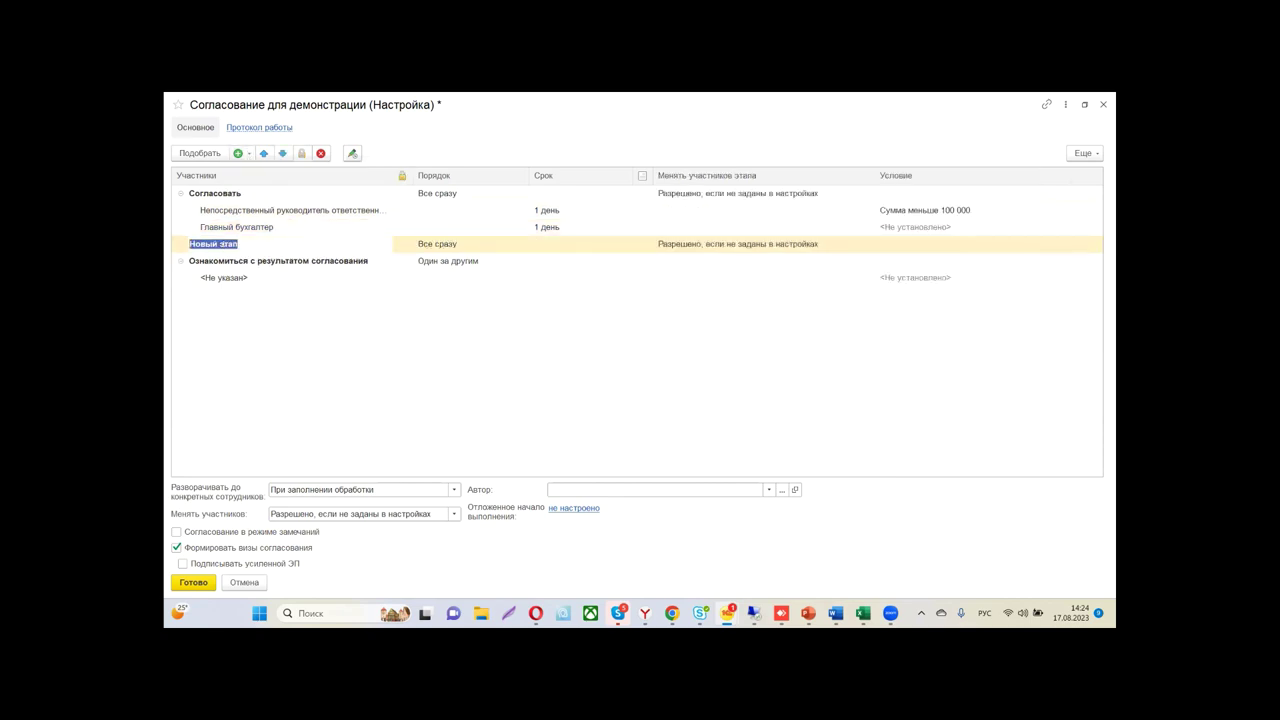
# Rename the Согласовать stage as Согласование руководителями служб
pyautogui.click(232, 190)
pyautogui.click(234, 194)
pyautogui.click(257, 191)
pyautogui.press('BackSpace')
pyautogui.press('BackSpace')
pyautogui.press('BackSpace')
pyautogui.write('ание руковод')
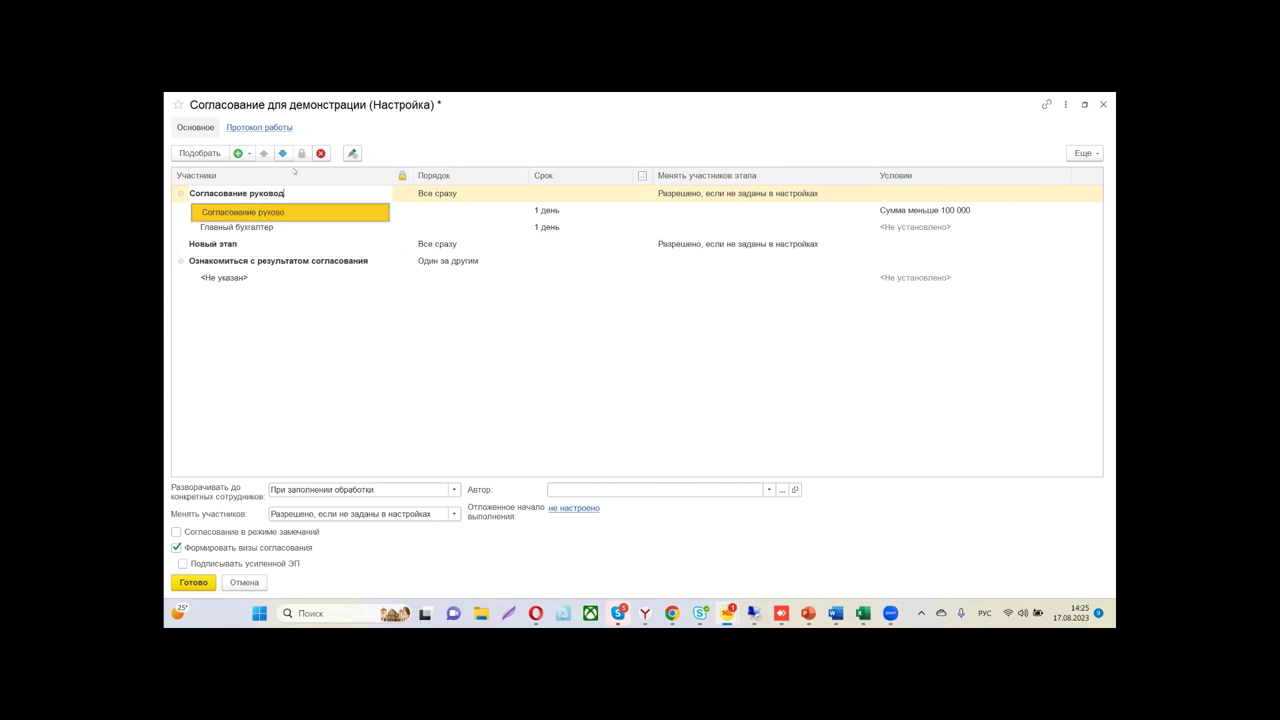
pyautogui.write('ителями служб')
pyautogui.press('Return')
# Rename the stage Новый этап as Сгласование руководителем компании
pyautogui.doubleClick(235, 244)
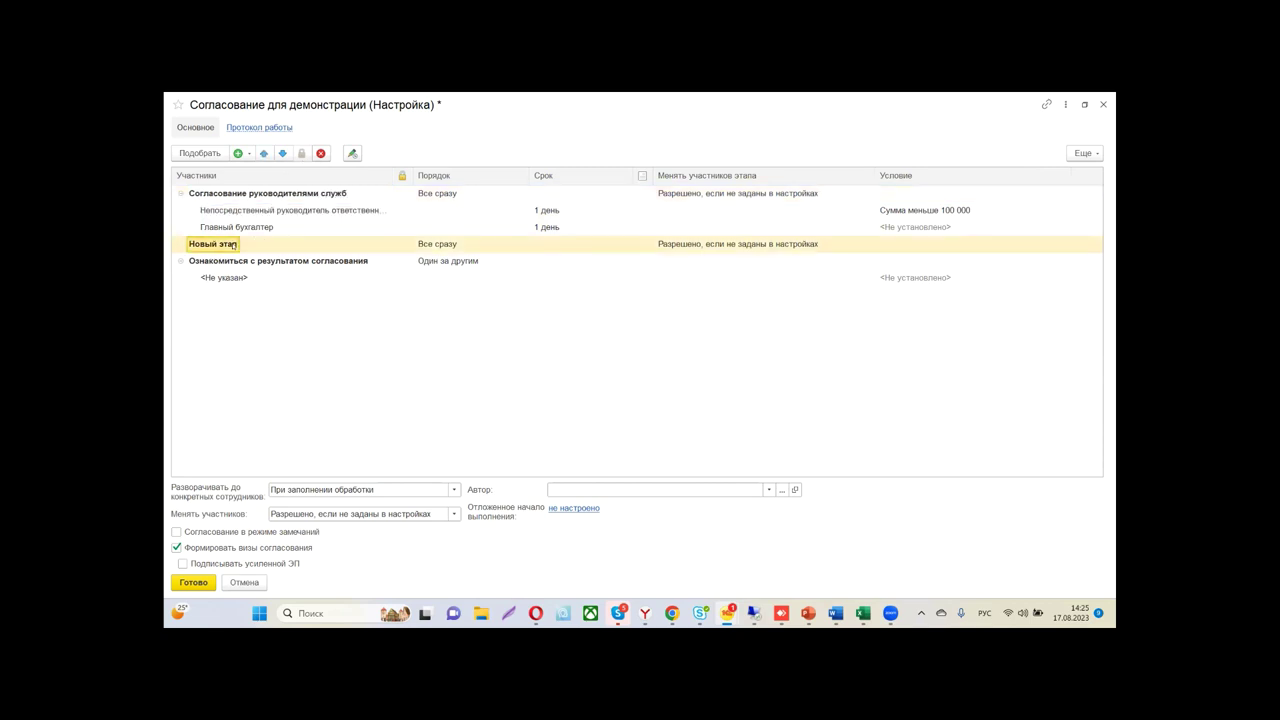
pyautogui.press('BackSpace')
pyautogui.write('Сгла')
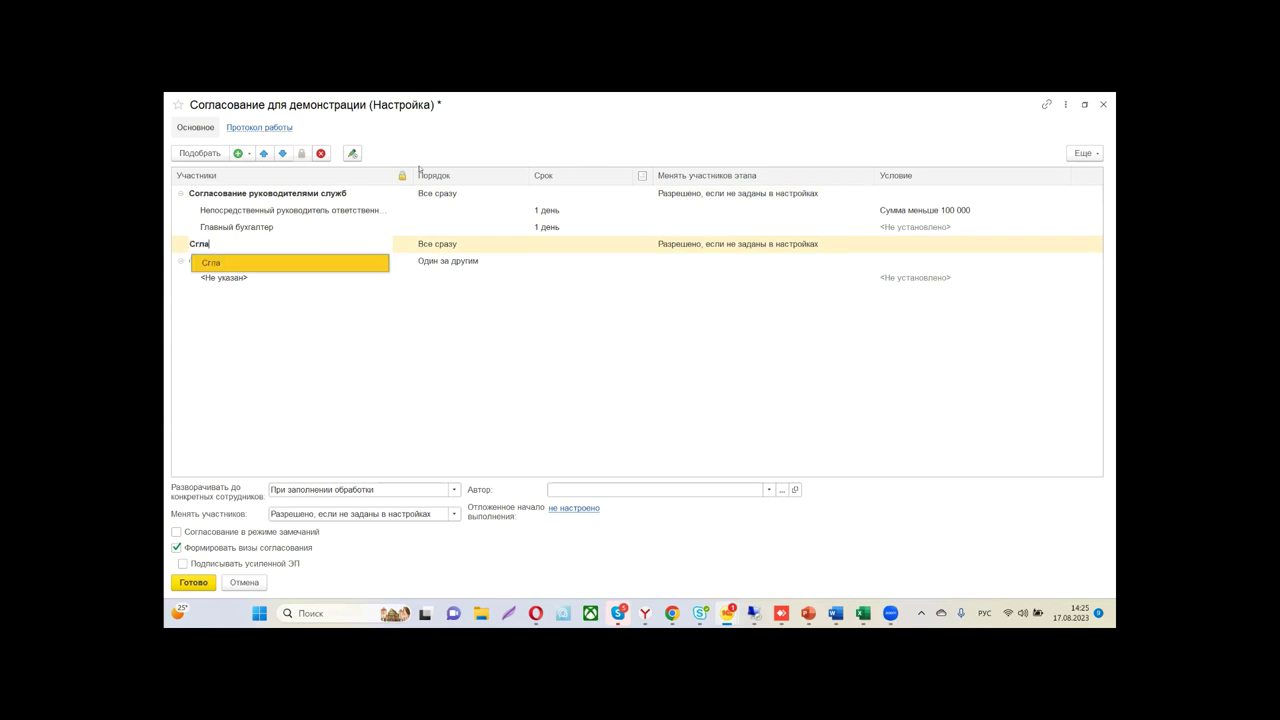
pyautogui.write('сование руководителе')
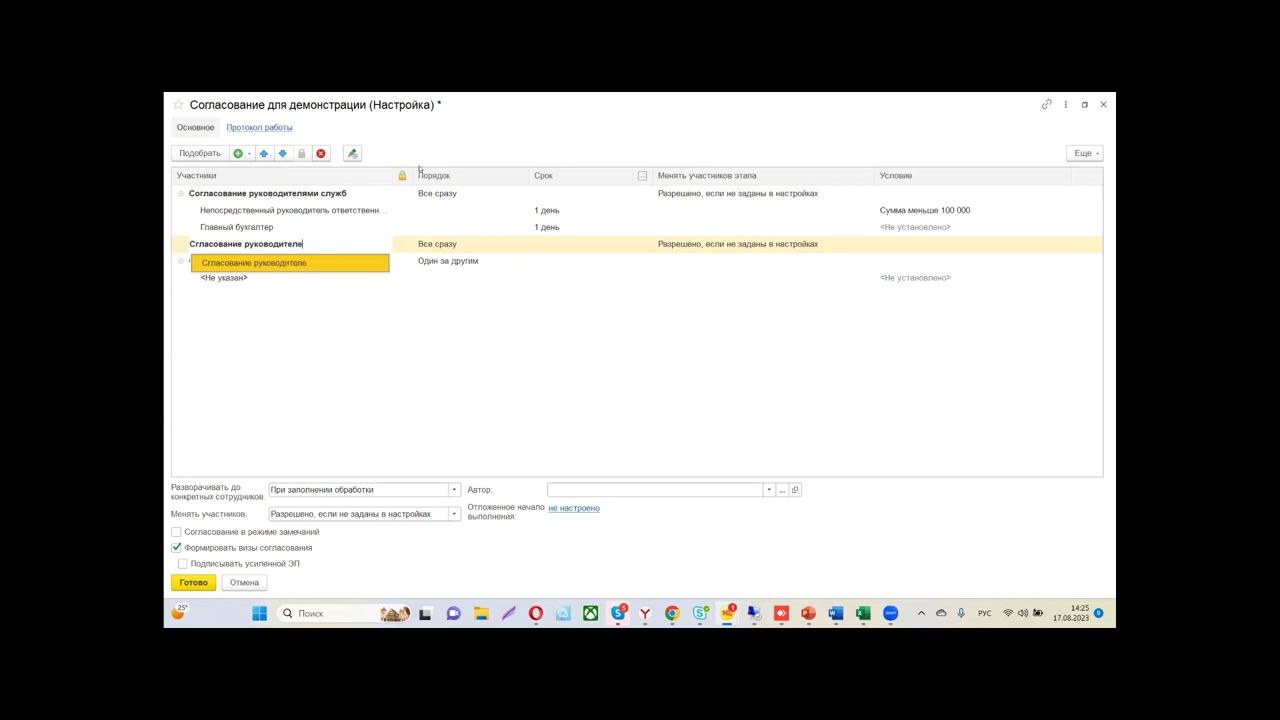
pyautogui.write('м компании')
pyautogui.press('Return')
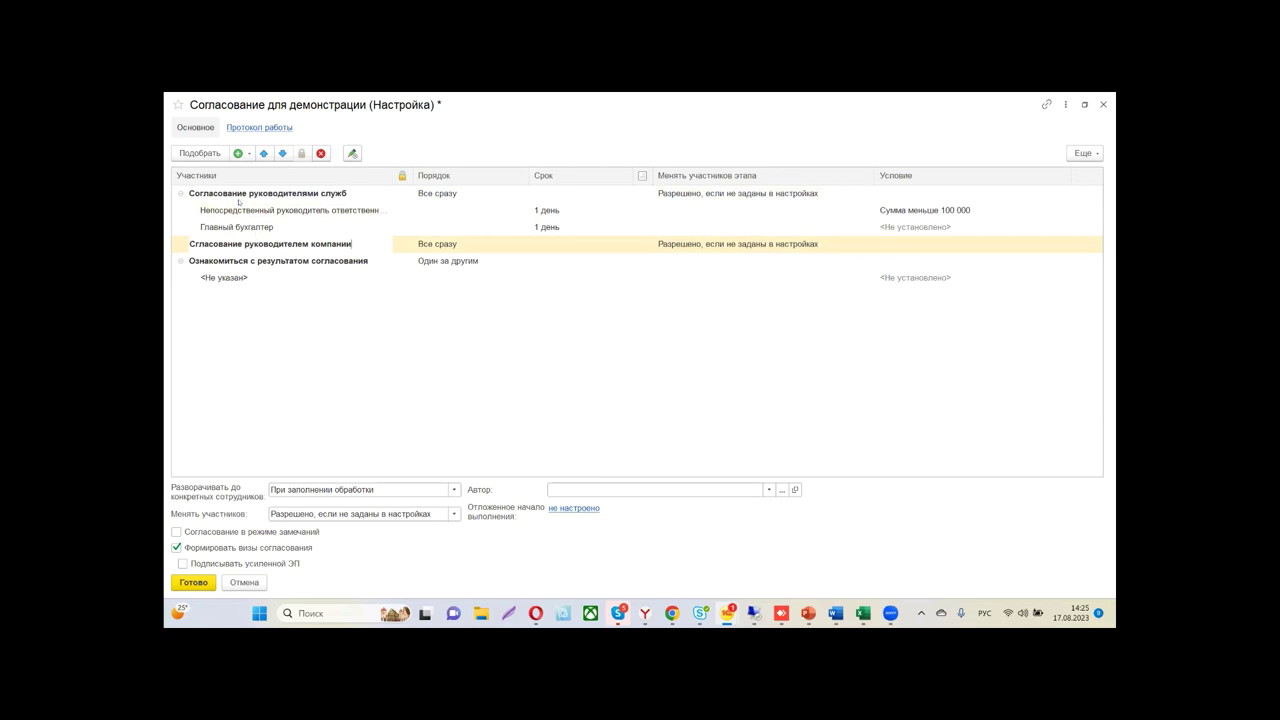
pyautogui.click(248, 229)
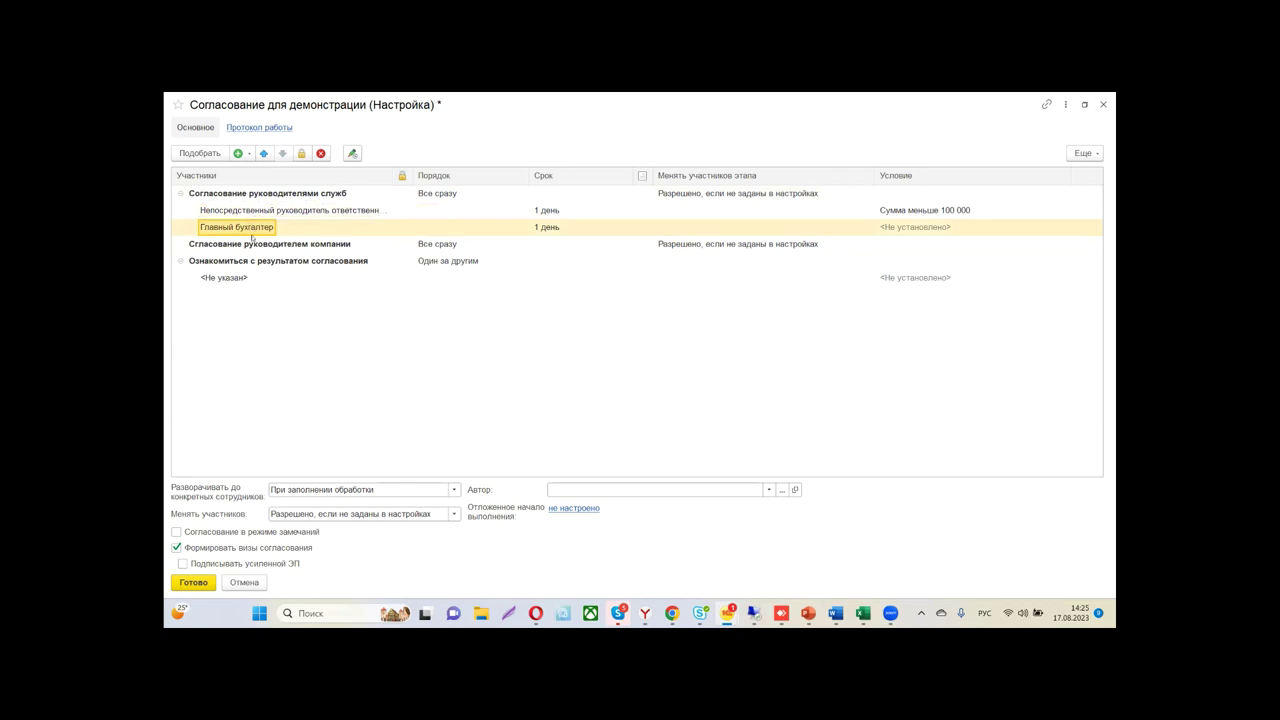
# Correct the spelling of the second approval stage's name to Согласование руководителем компании
pyautogui.click(251, 245)
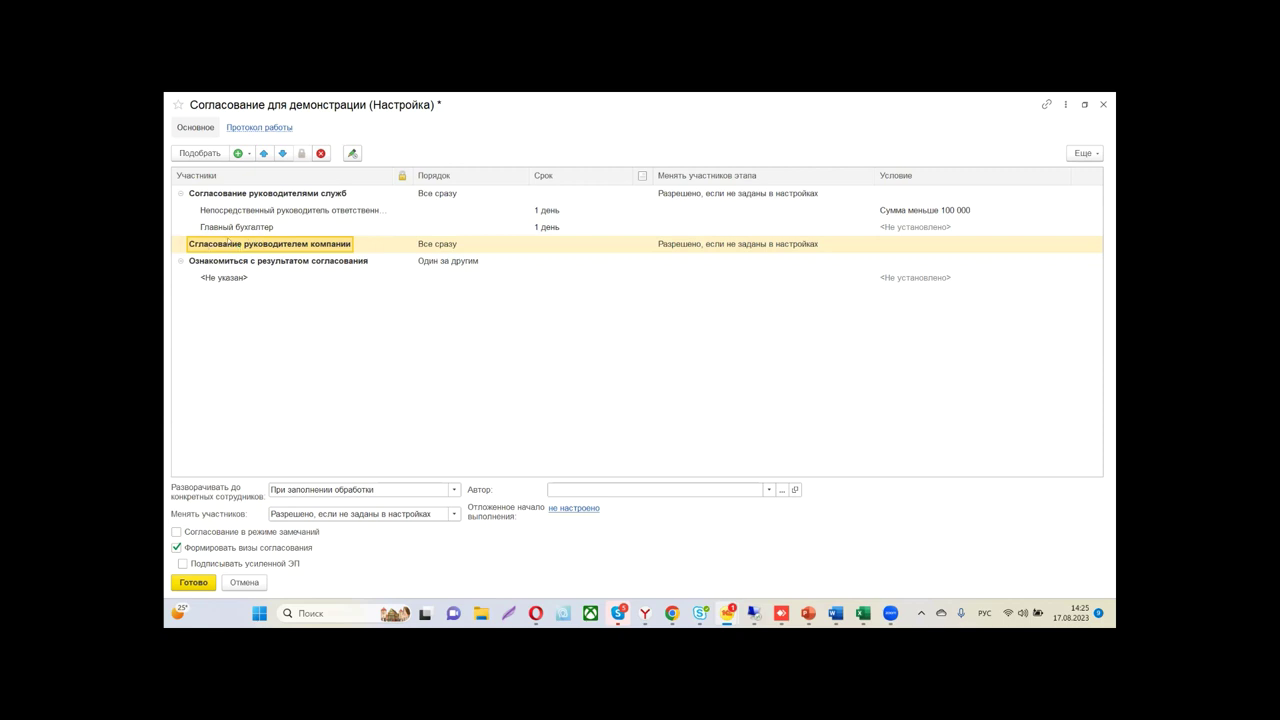
pyautogui.click(215, 242)
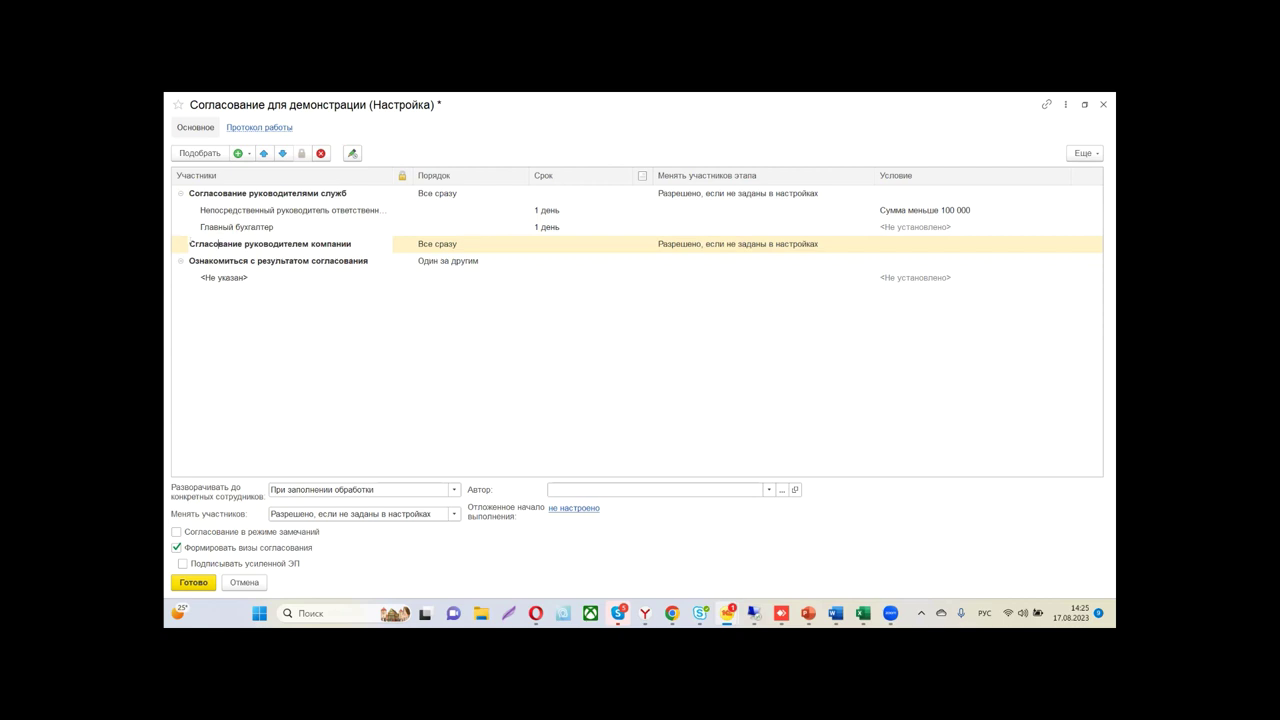
pyautogui.click(193, 241)
pyautogui.write('о')
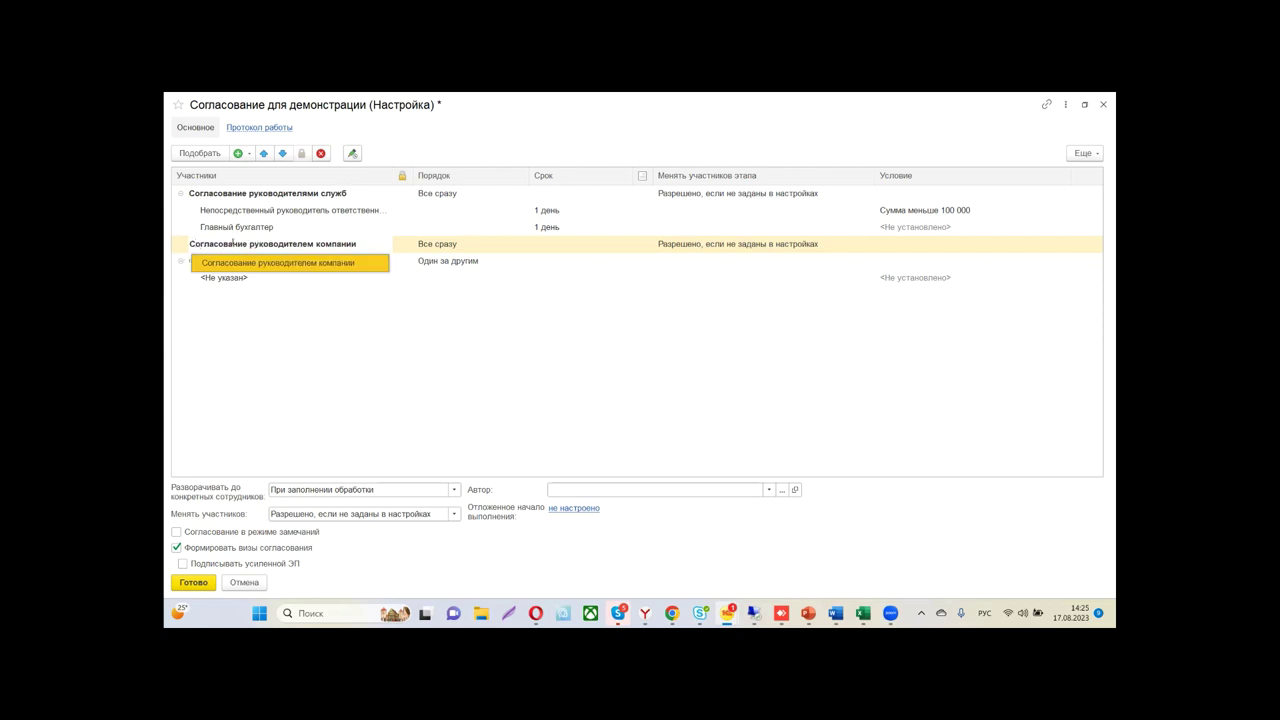
pyautogui.click(250, 263)
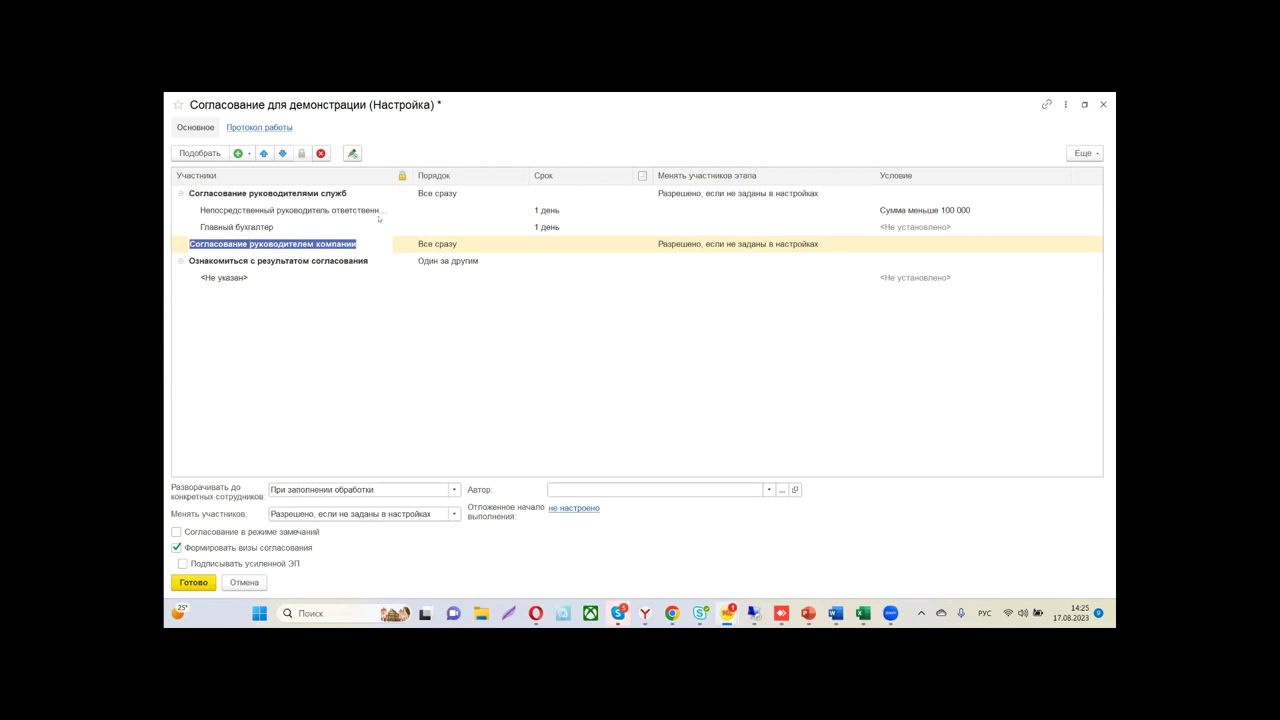
pyautogui.click(404, 247)
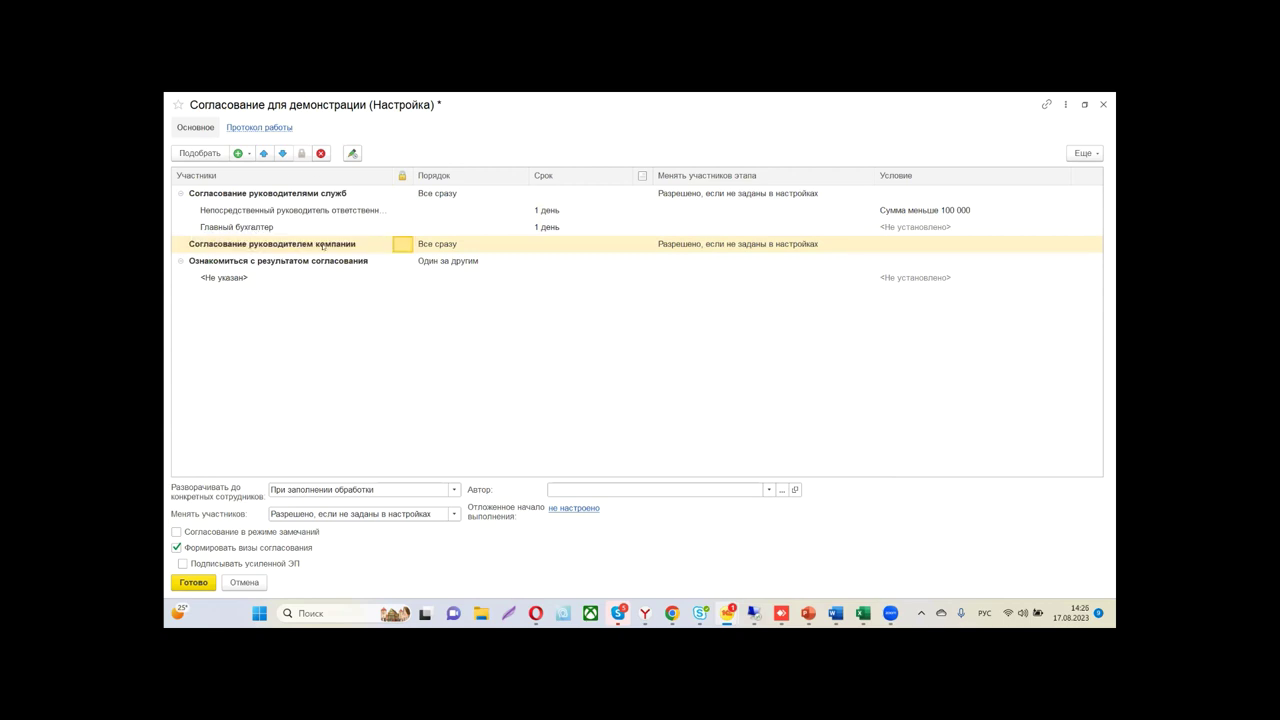
# Add the role Директор as a participant of the stage Согласование руководителем компании
pyautogui.click(281, 246)
pyautogui.click(246, 155)
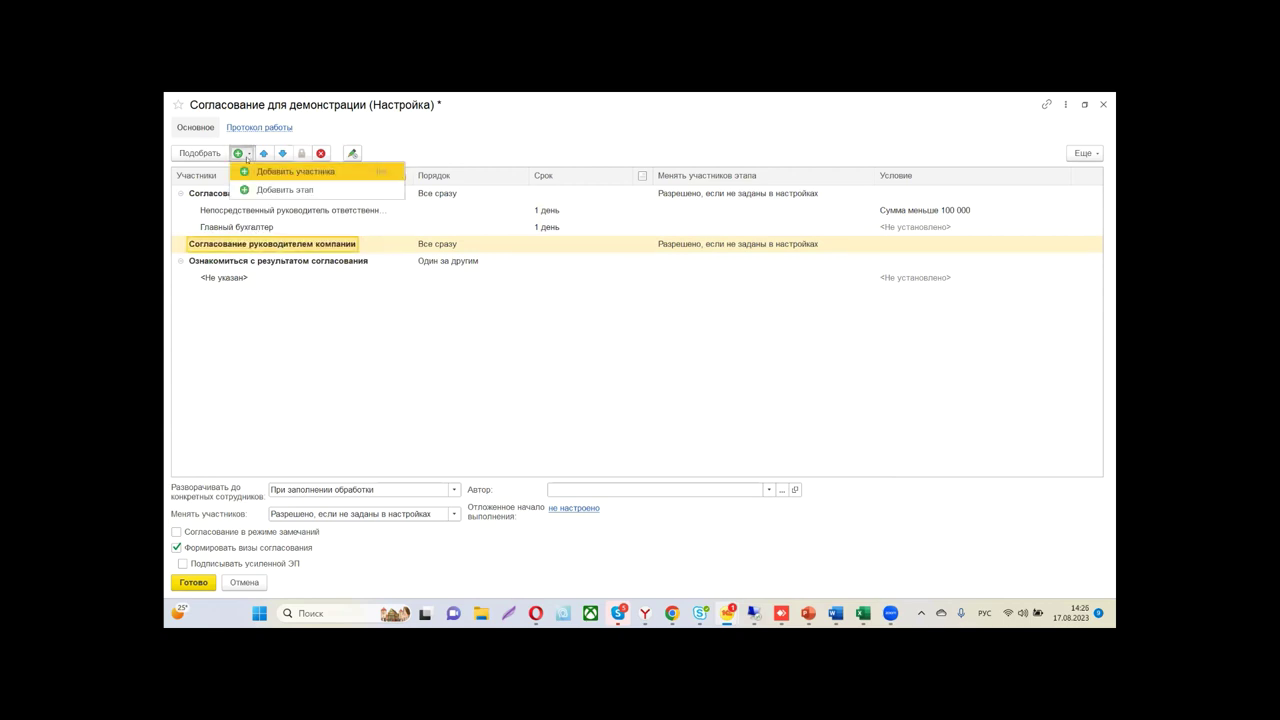
pyautogui.click(290, 171)
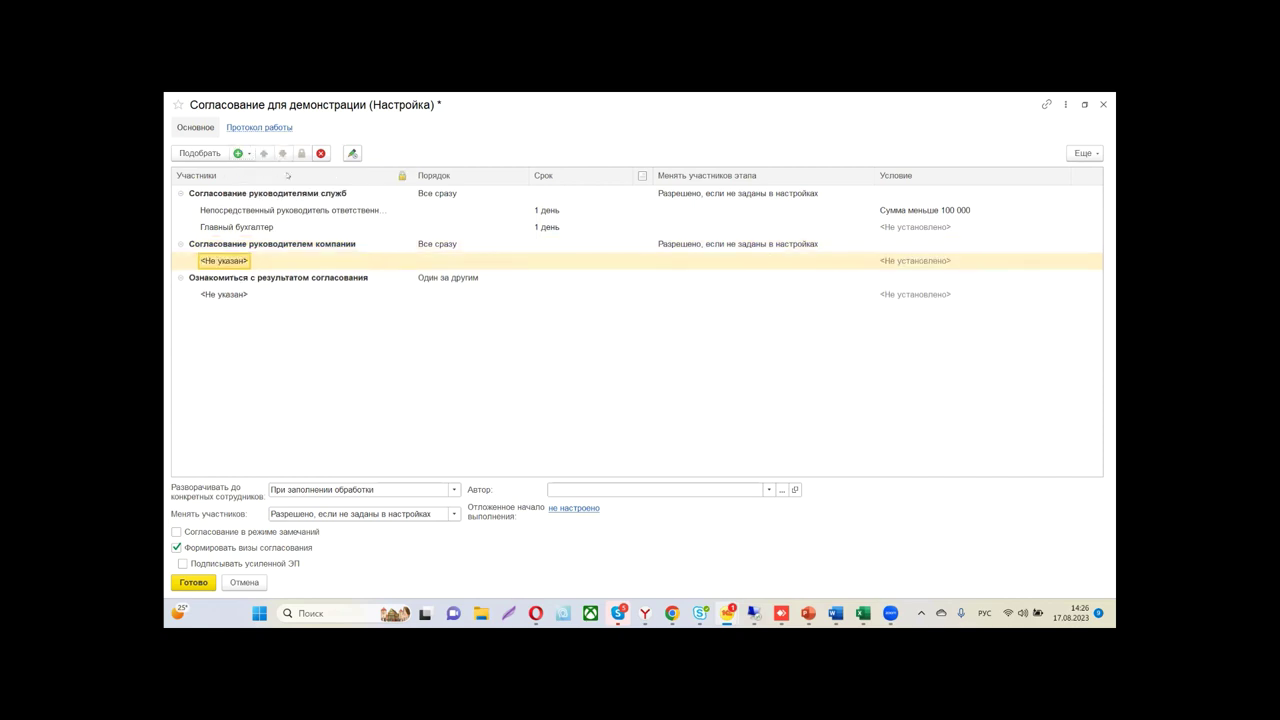
pyautogui.click(220, 260)
pyautogui.write('гене')
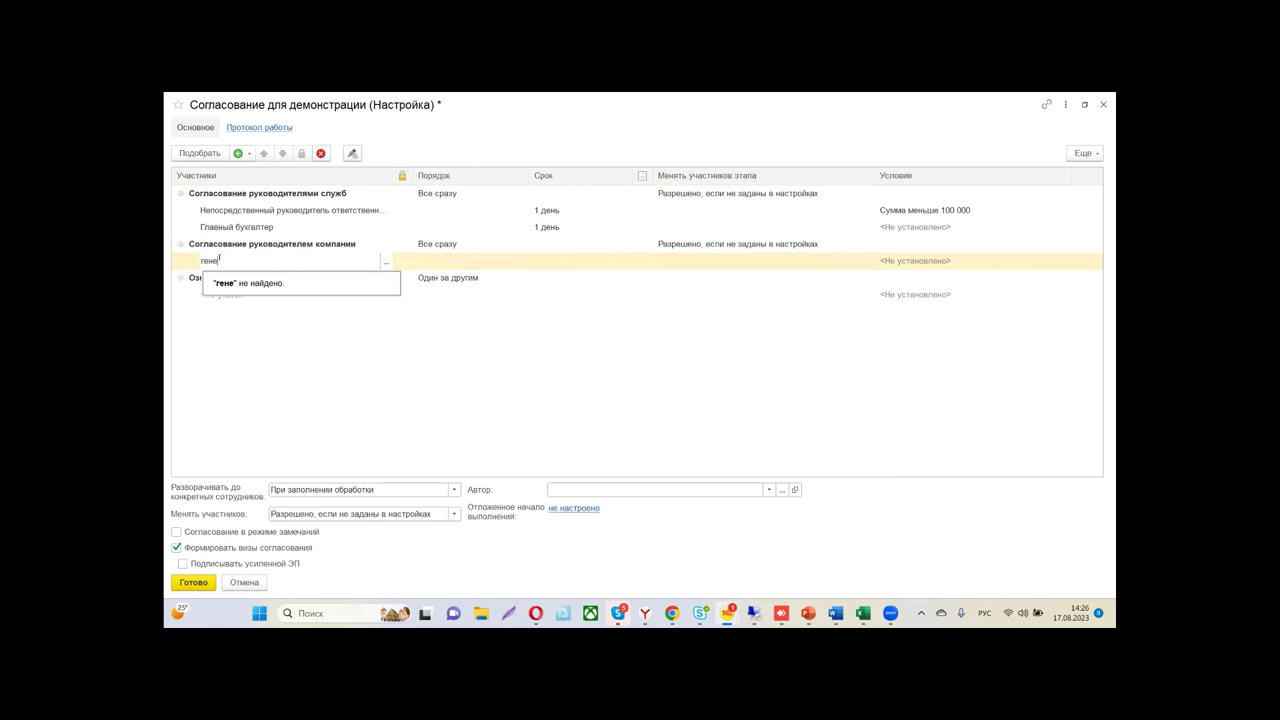
pyautogui.press('BackSpace')
pyautogui.press('BackSpace')
pyautogui.write('дир')
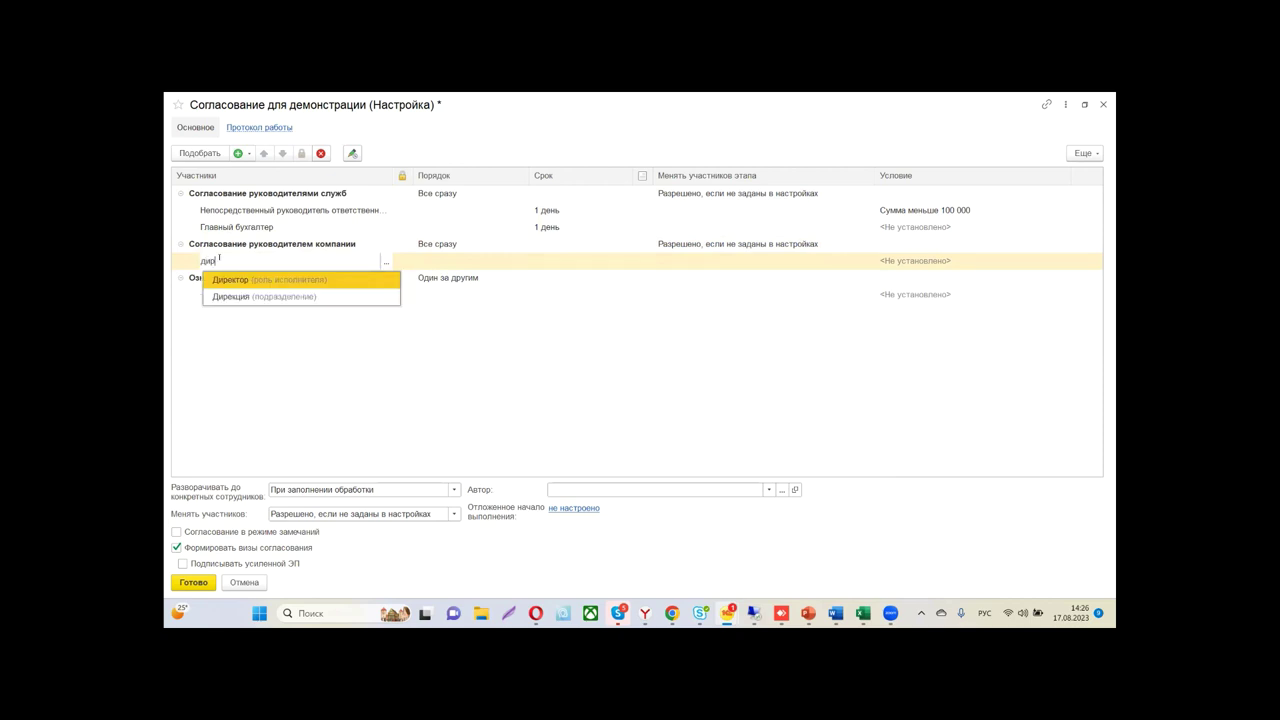
pyautogui.click(226, 280)
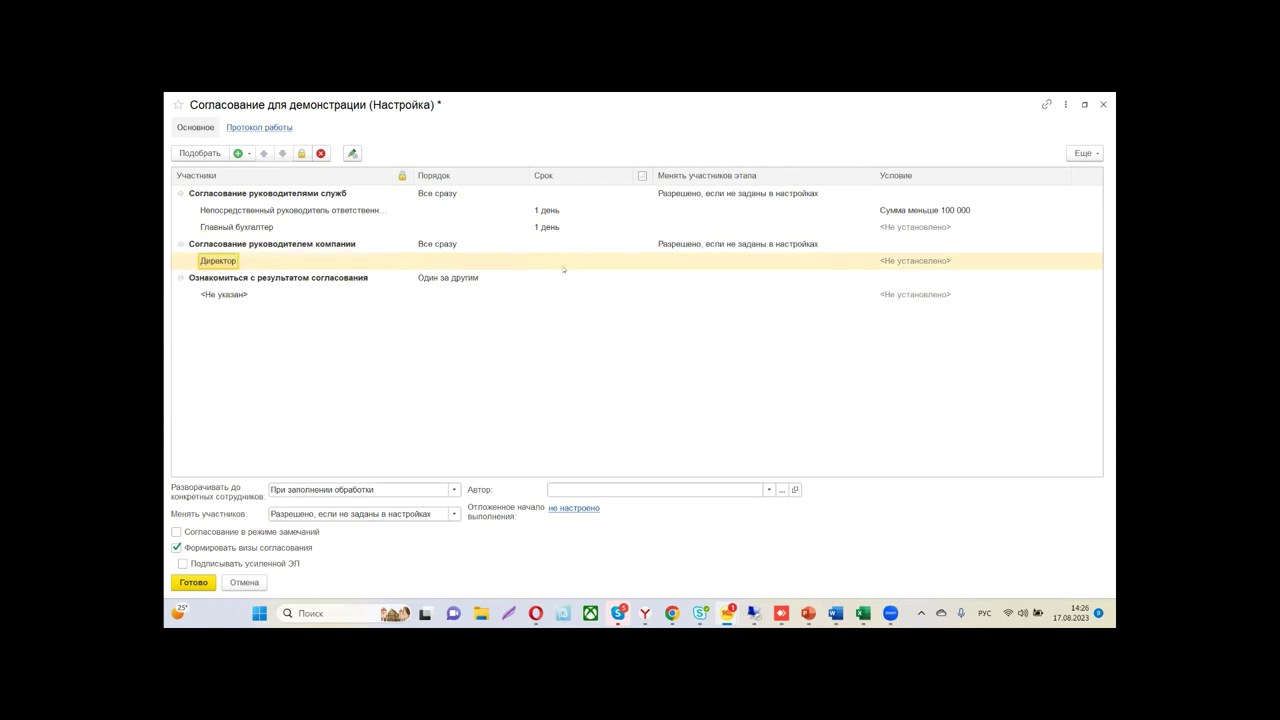
# Add a second participant after Директор and assign the information management department employee whose surname starts with Як
pyautogui.click(248, 153)
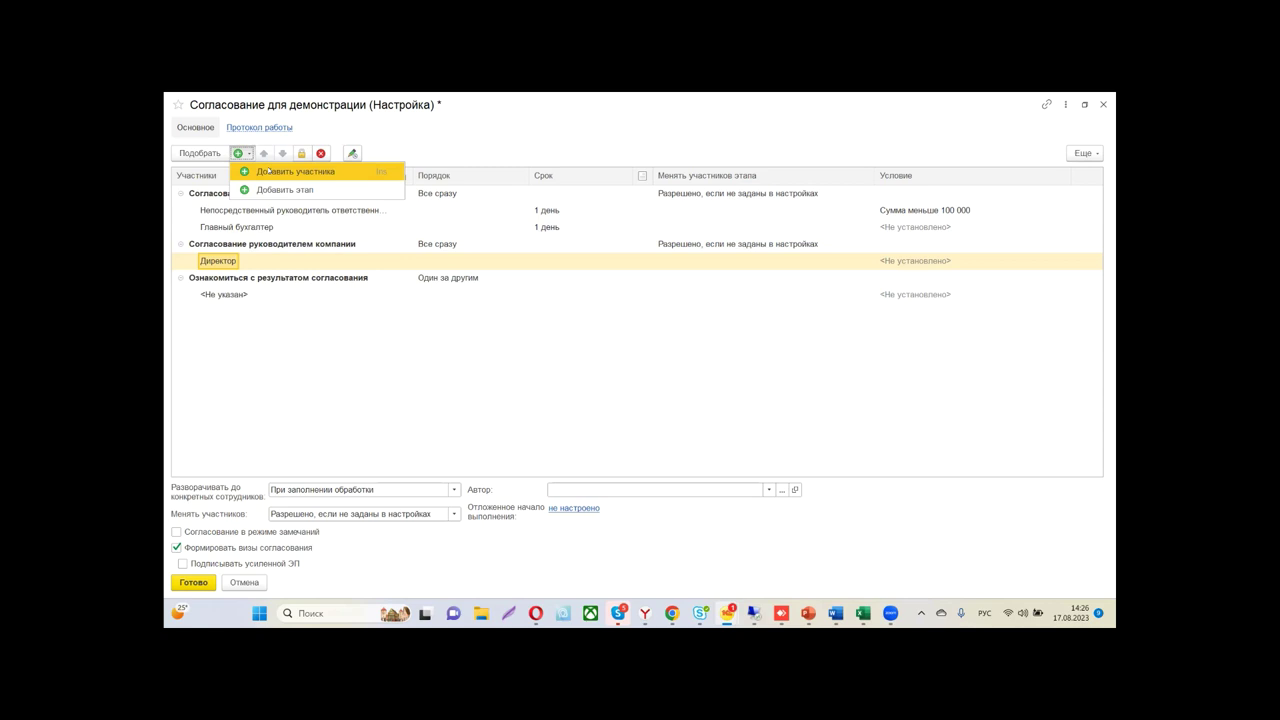
pyautogui.click(286, 172)
pyautogui.click(209, 281)
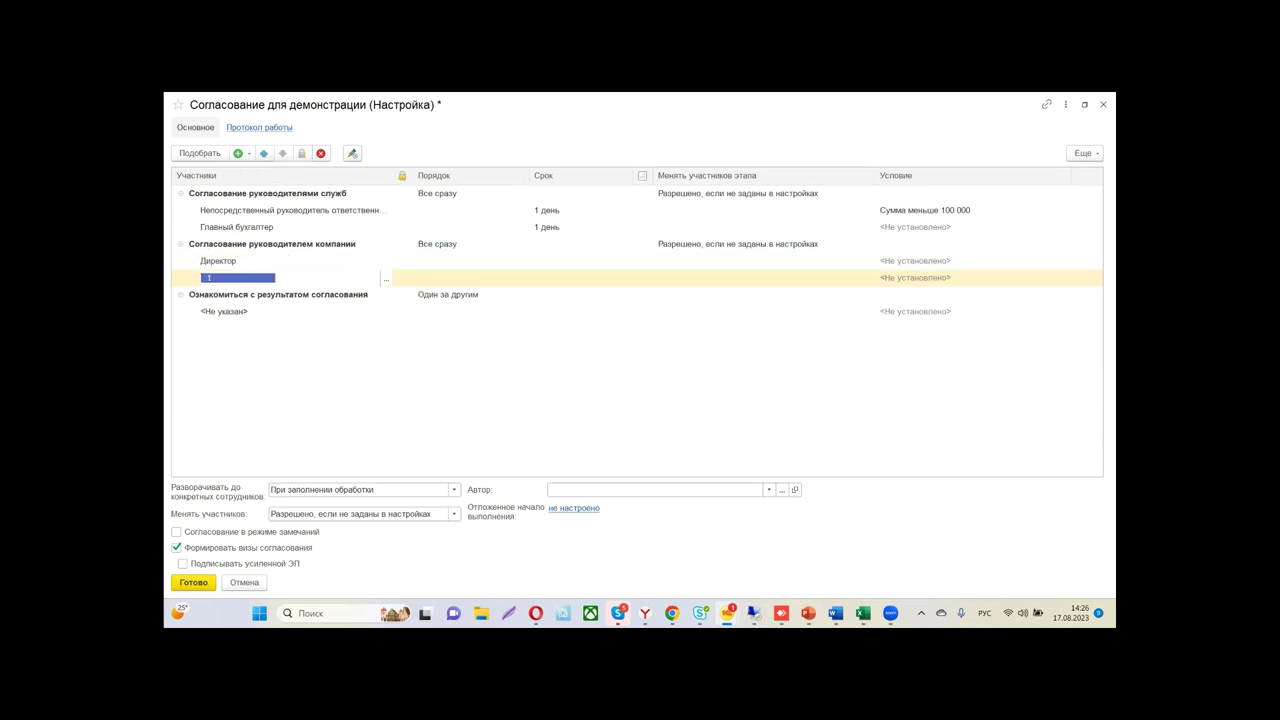
pyautogui.write('Финан')
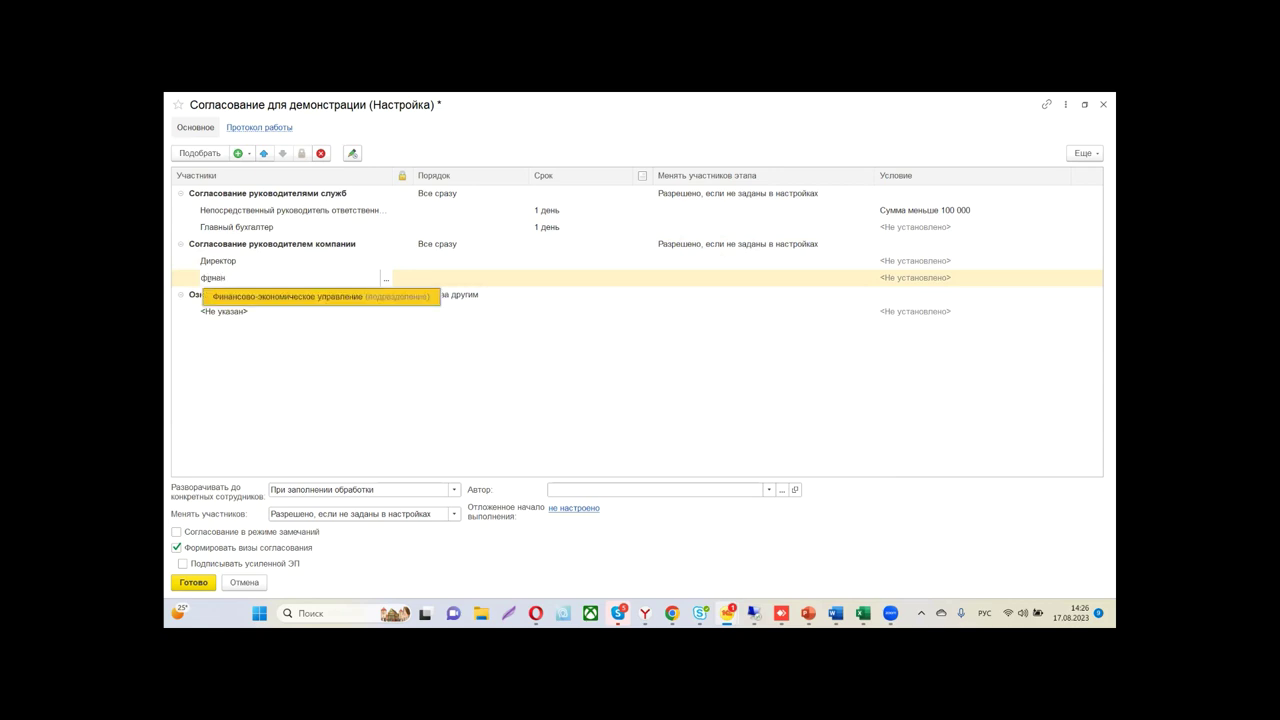
pyautogui.press('BackSpace')
pyautogui.press('BackSpace')
pyautogui.press('BackSpace')
pyautogui.press('BackSpace')
pyautogui.press('BackSpace')
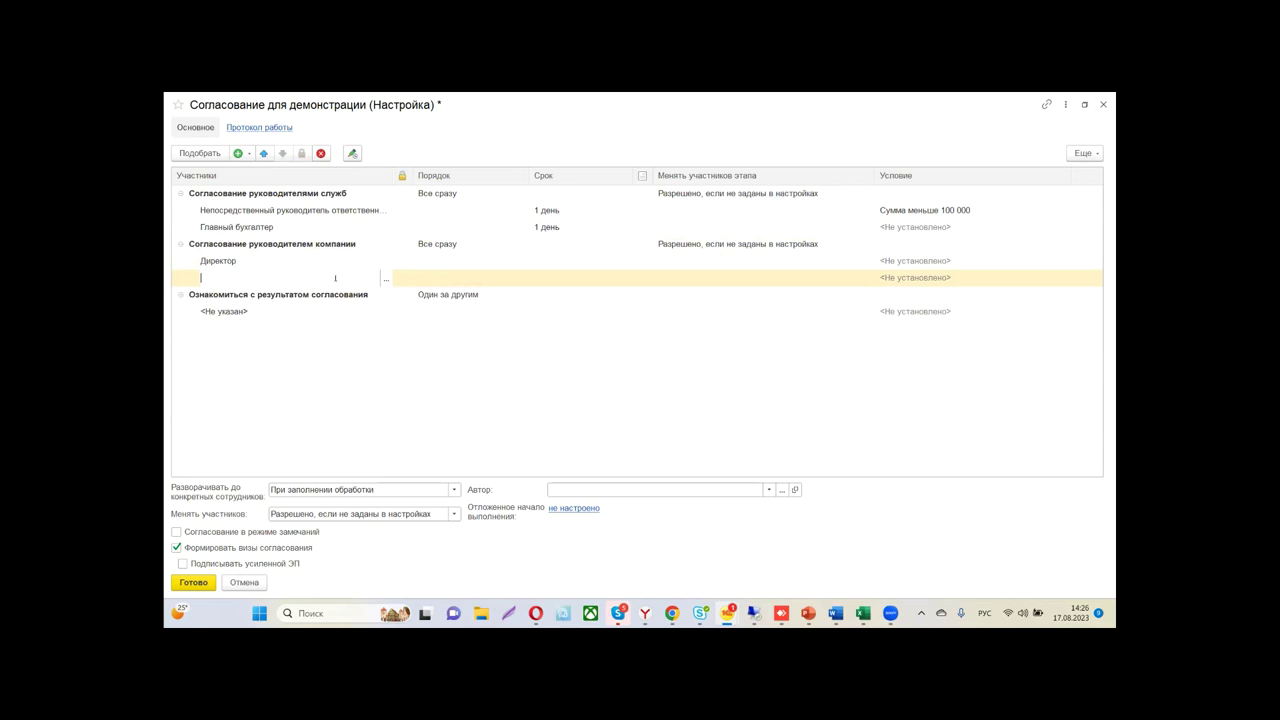
pyautogui.write('Як')
pyautogui.click(318, 297)
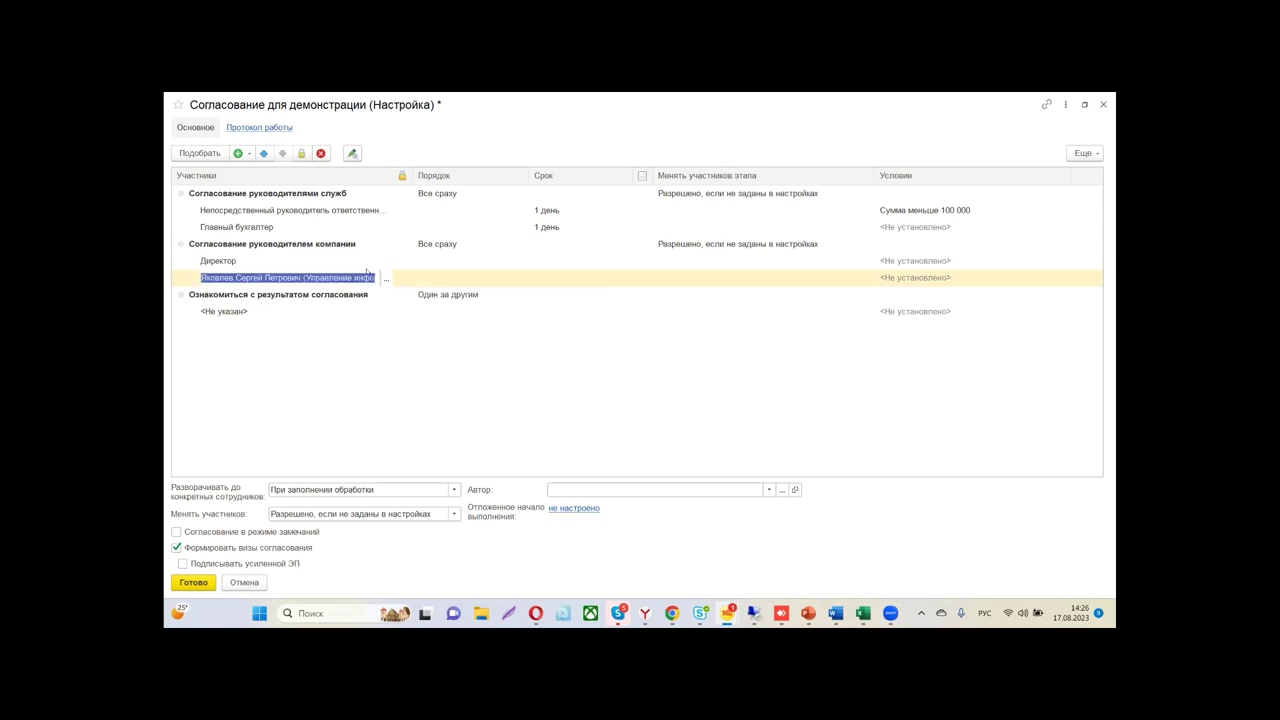
# Set the approval order of the stage Согласование руководителем компании to Один за другим
pyautogui.doubleClick(450, 243)
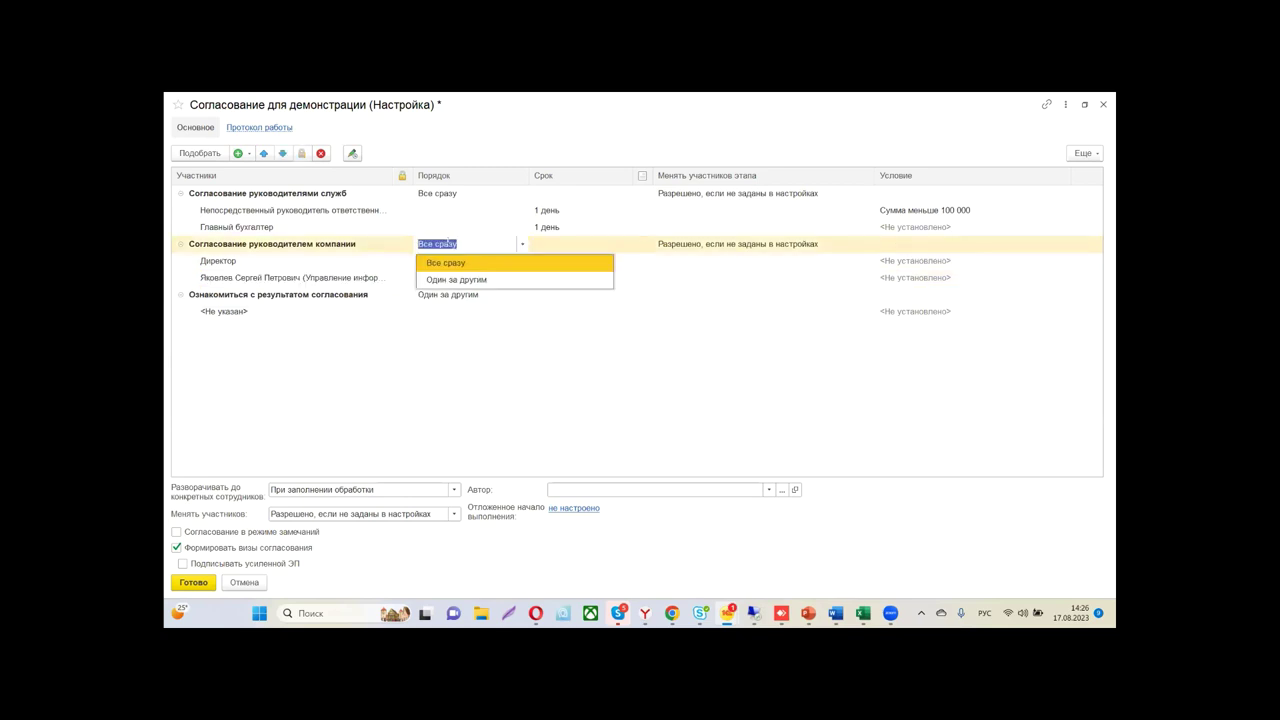
pyautogui.click(456, 279)
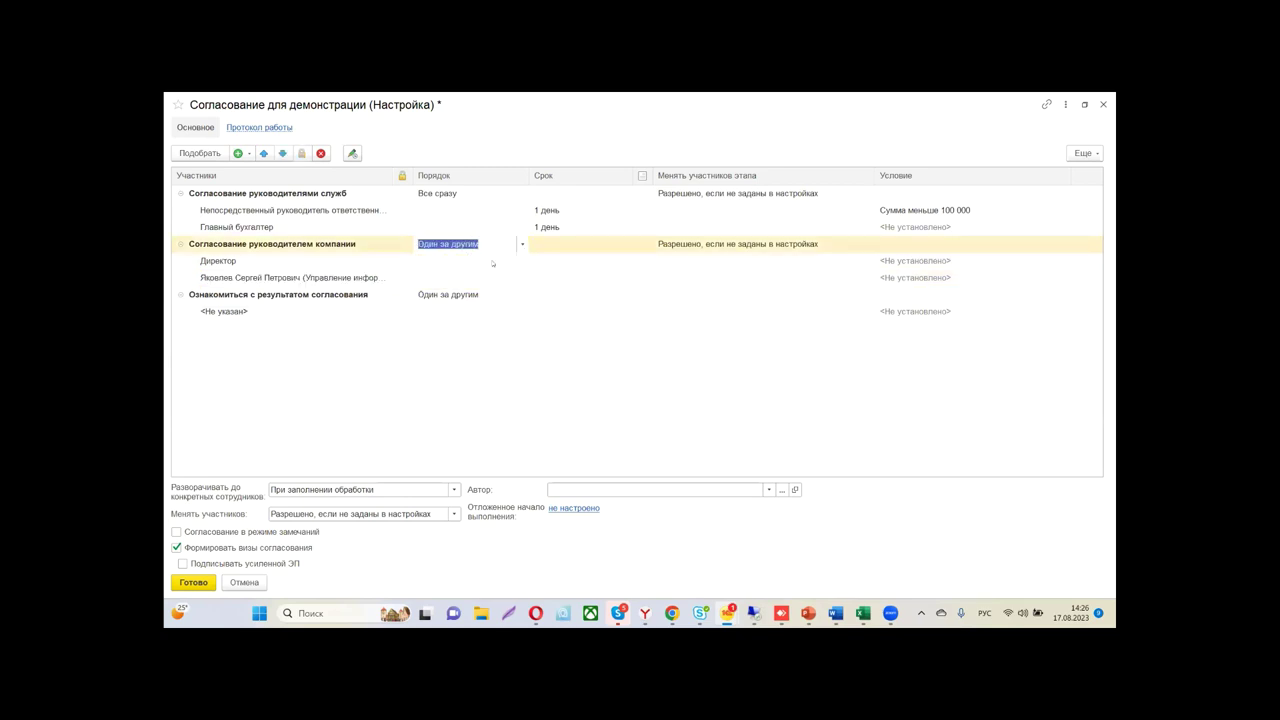
pyautogui.click(508, 313)
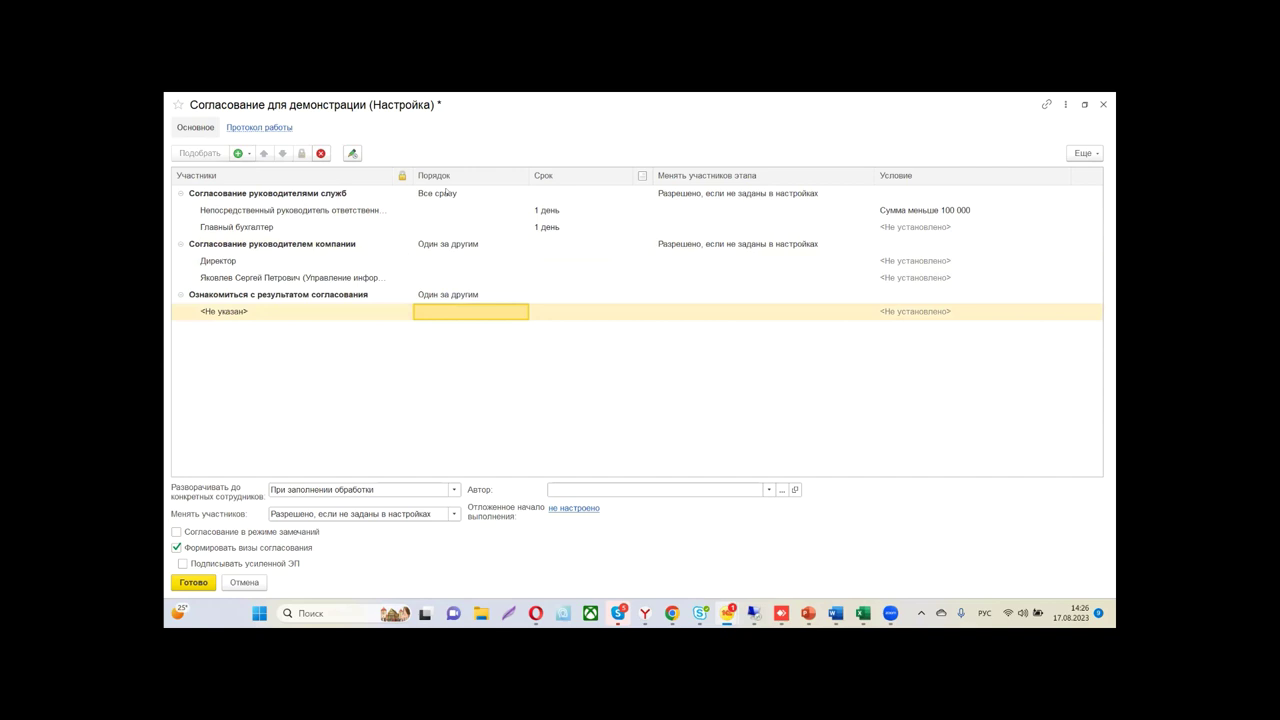
pyautogui.click(450, 195)
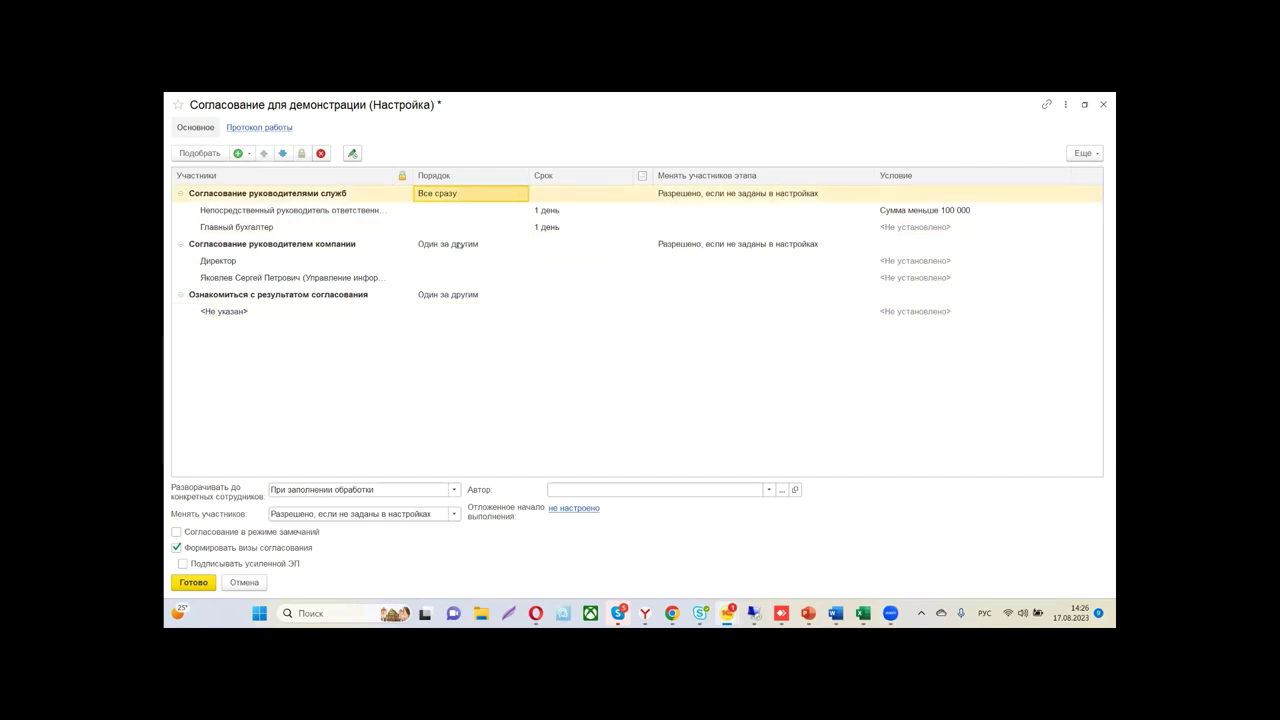
pyautogui.click(480, 244)
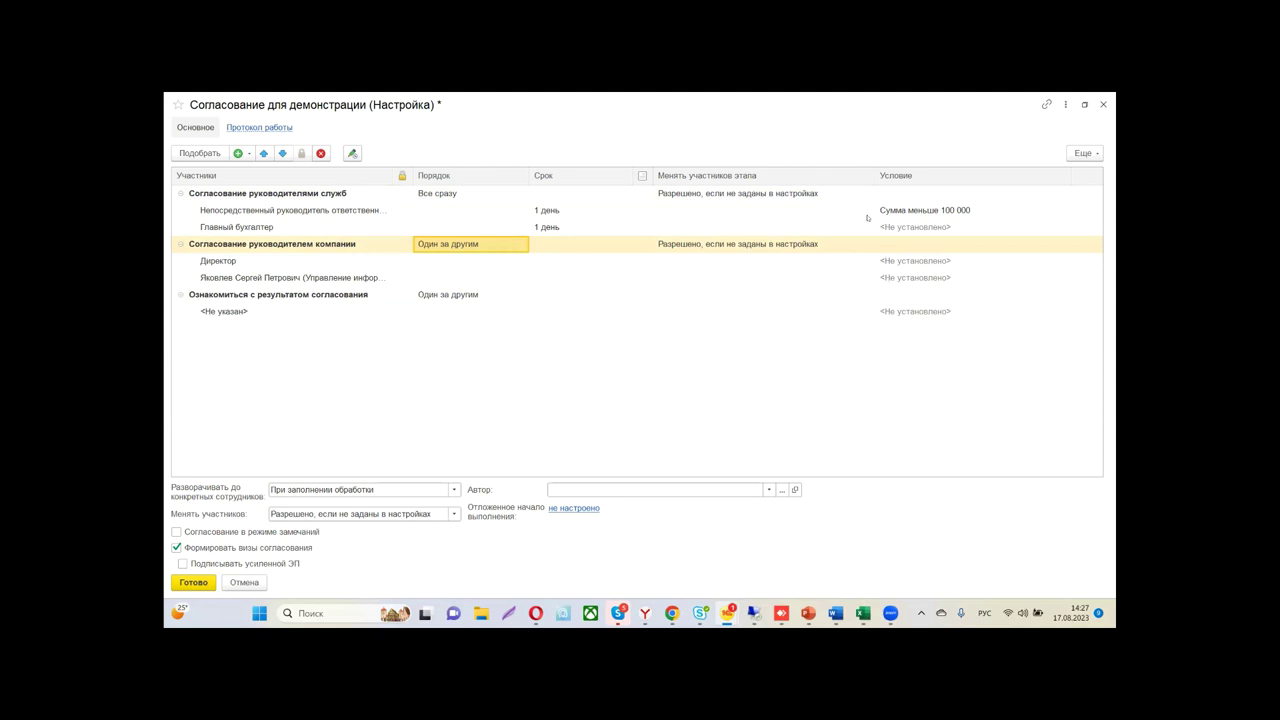
pyautogui.click(747, 195)
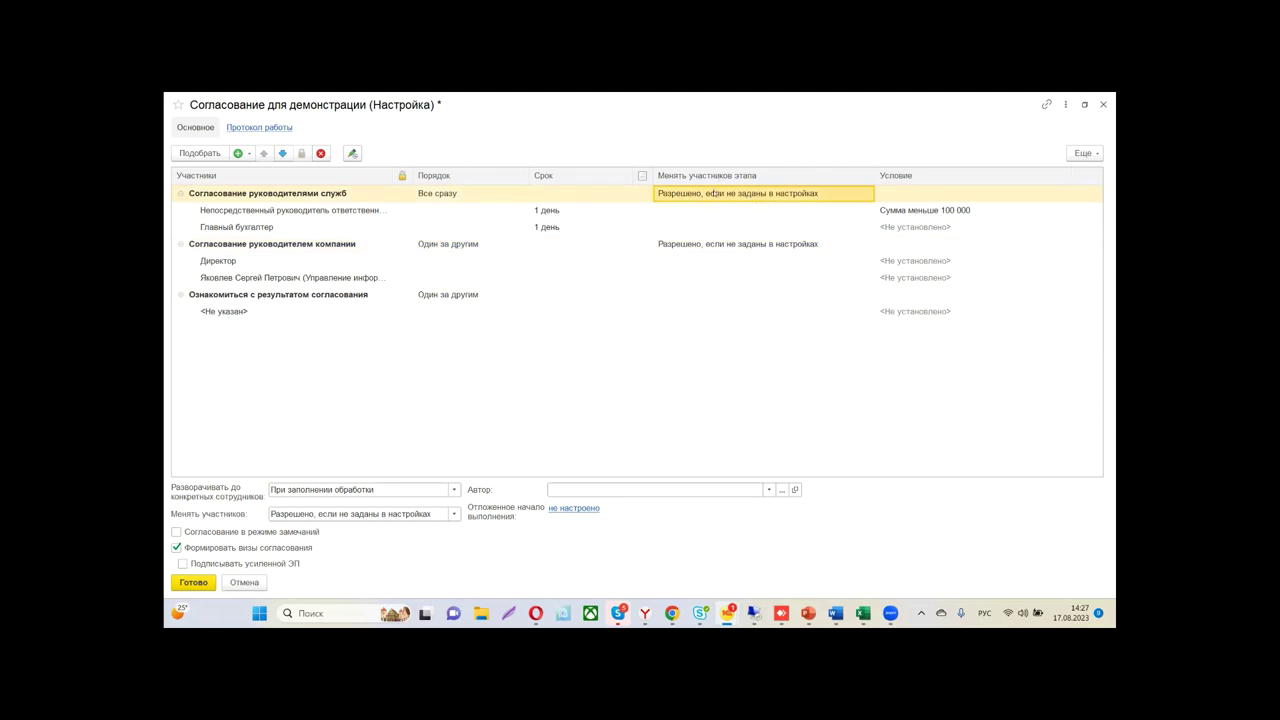
pyautogui.click(721, 243)
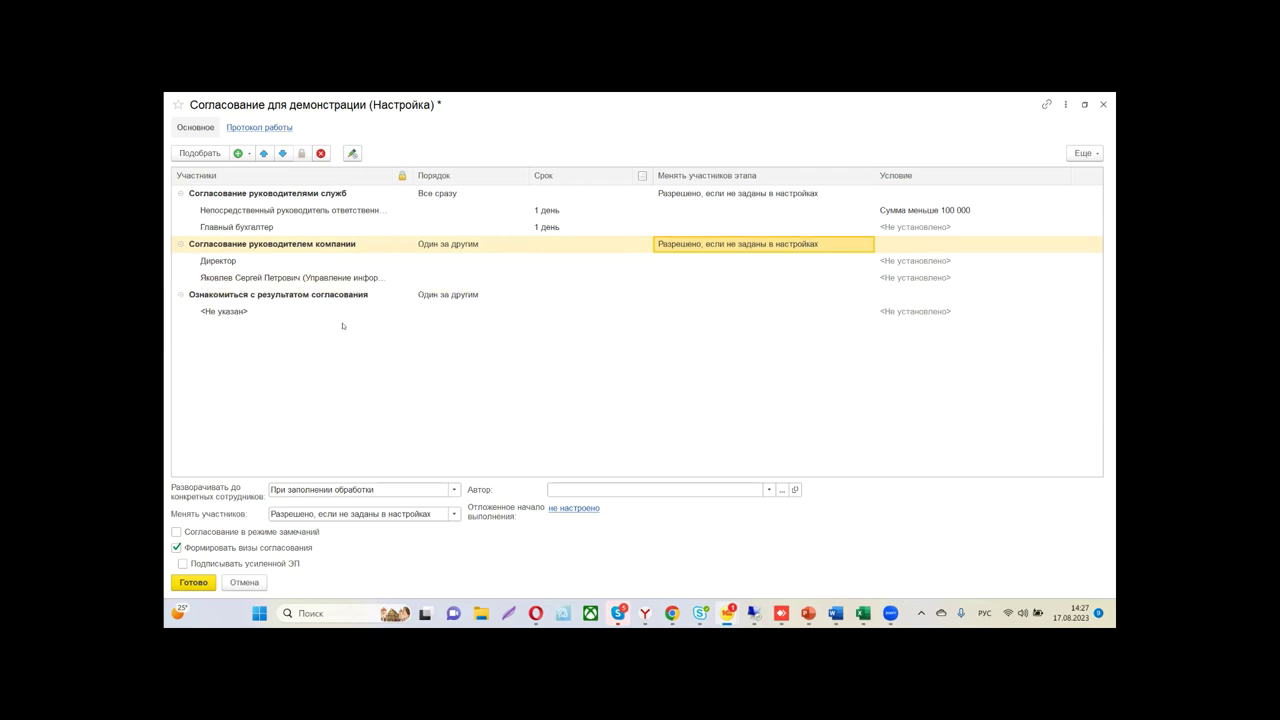
# Assign the auto-substitution Ответственный за документ as participant of the stage Ознакомиться с результатом согласования
pyautogui.doubleClick(241, 310)
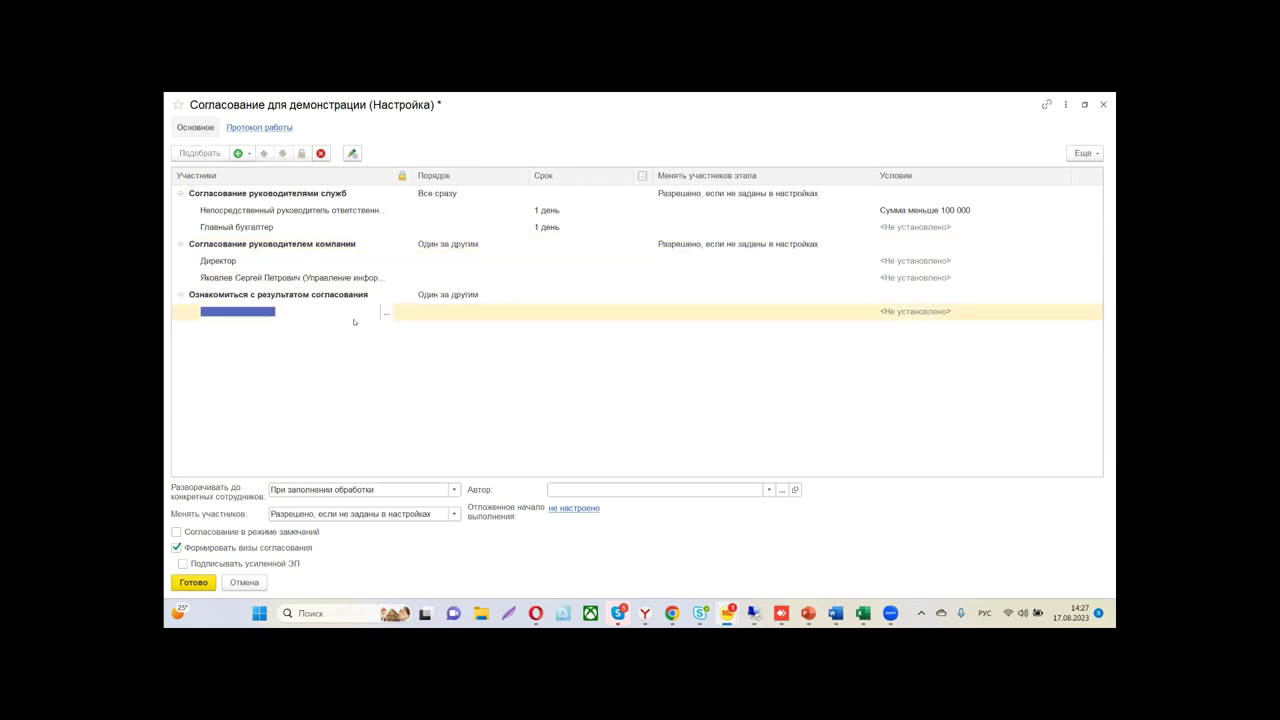
pyautogui.click(386, 312)
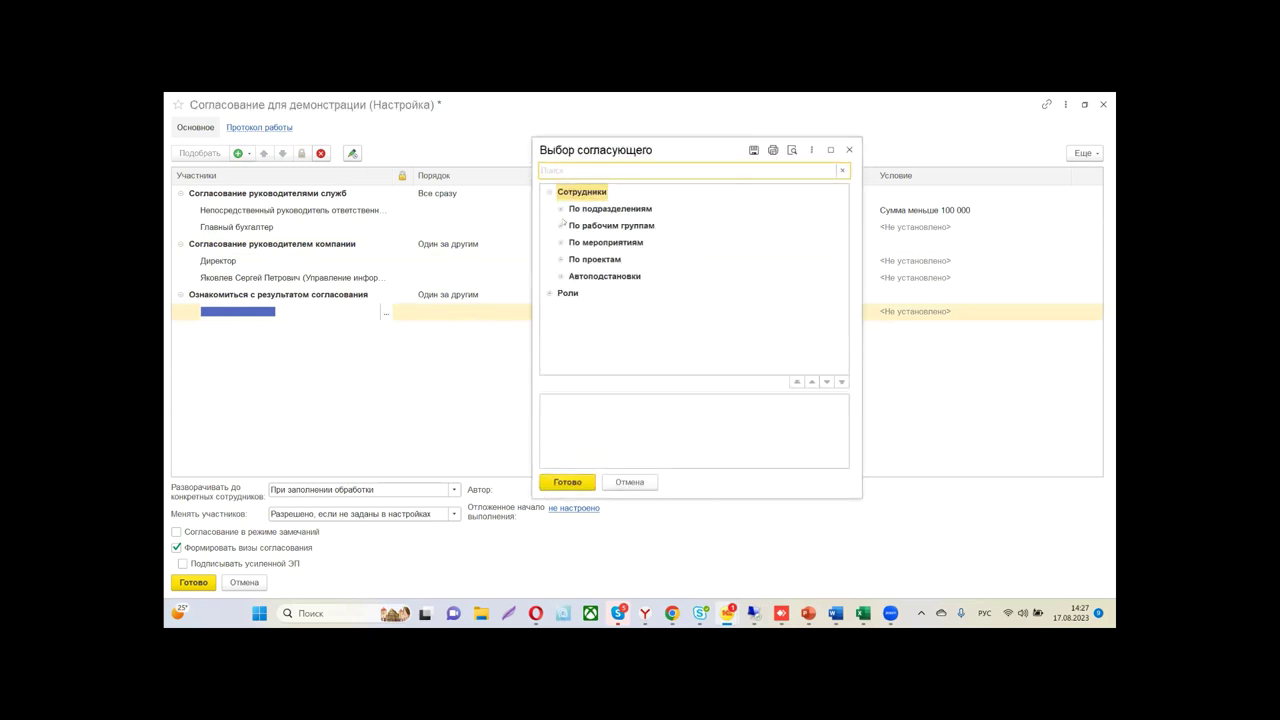
pyautogui.click(559, 276)
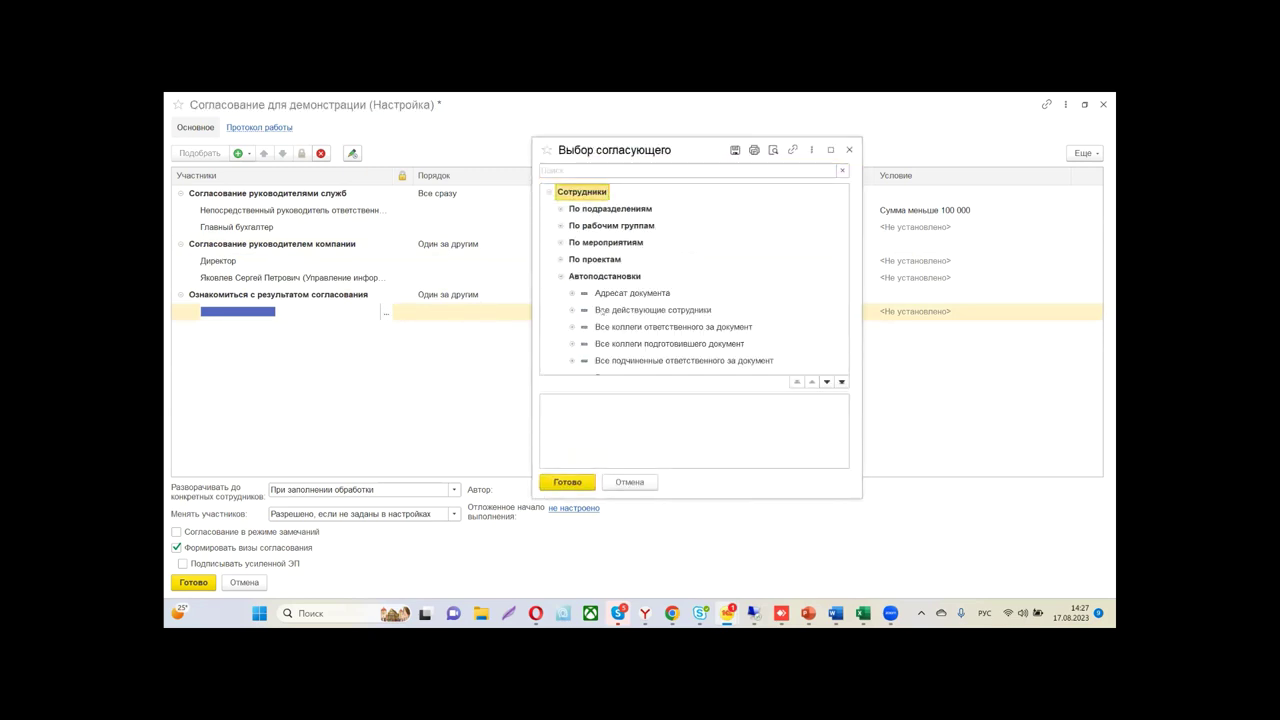
pyautogui.scroll(-5, 657, 311)
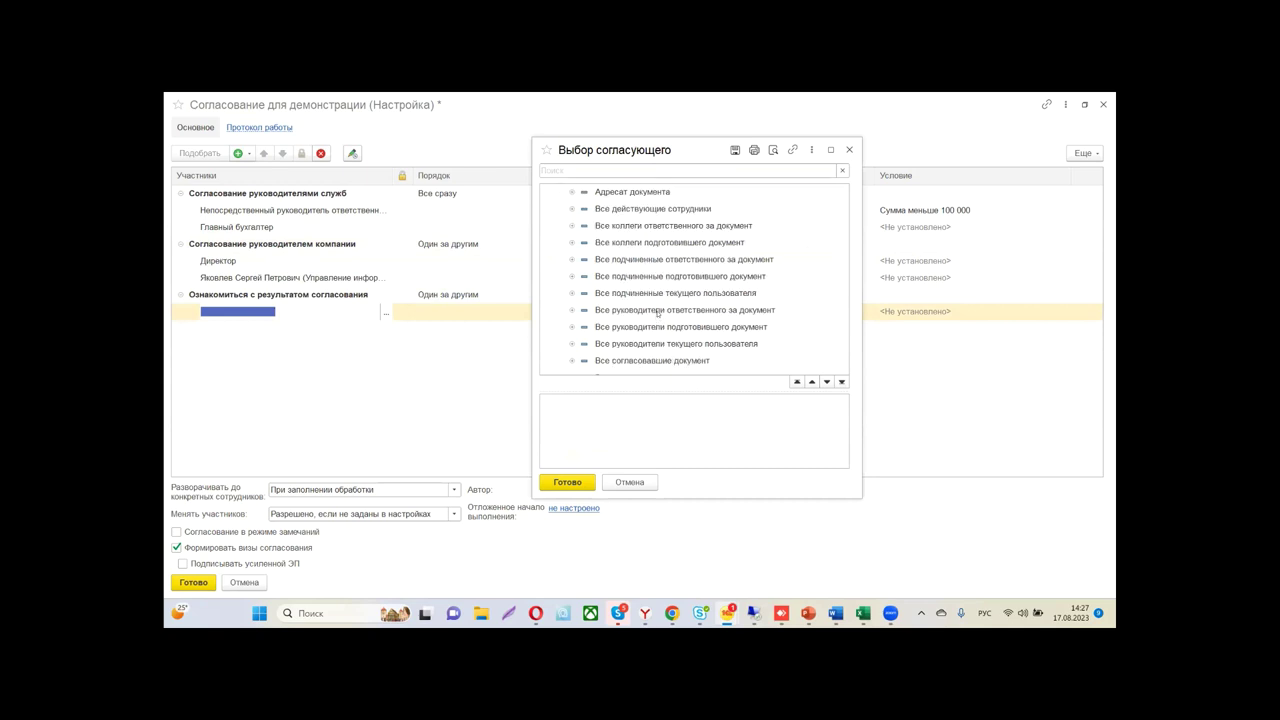
pyautogui.scroll(-3, 663, 290)
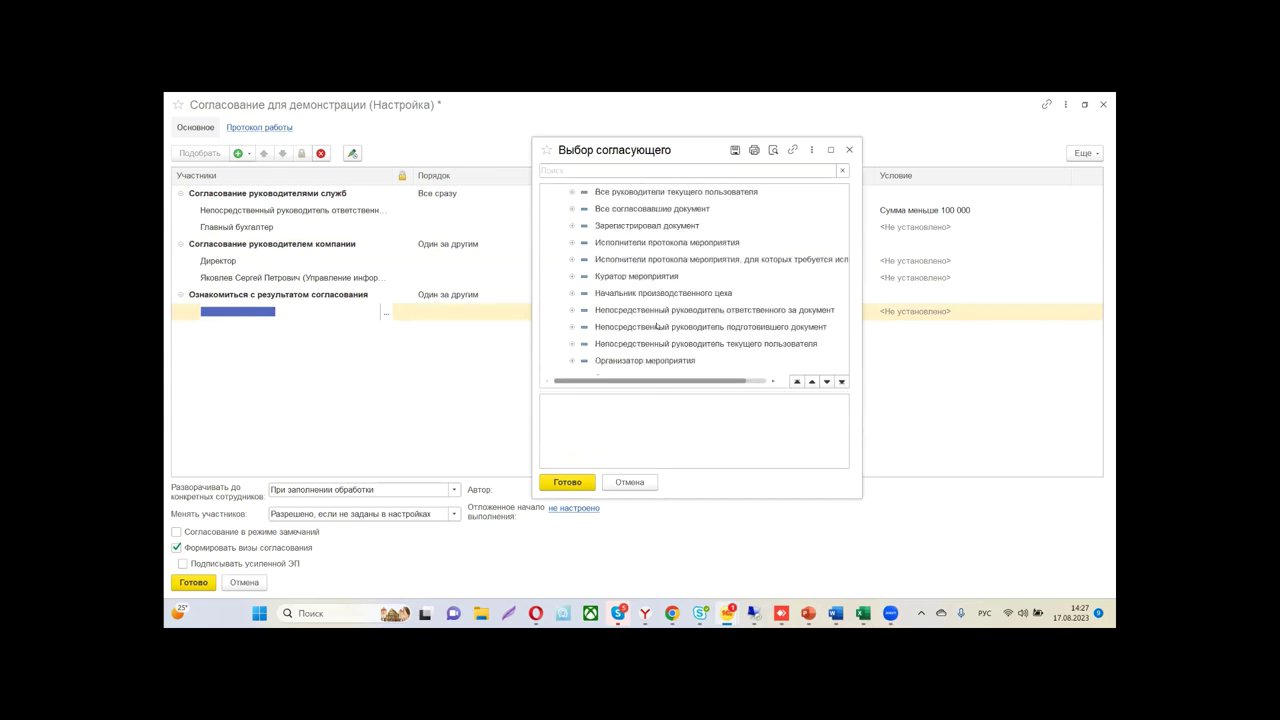
pyautogui.scroll(-3, 657, 328)
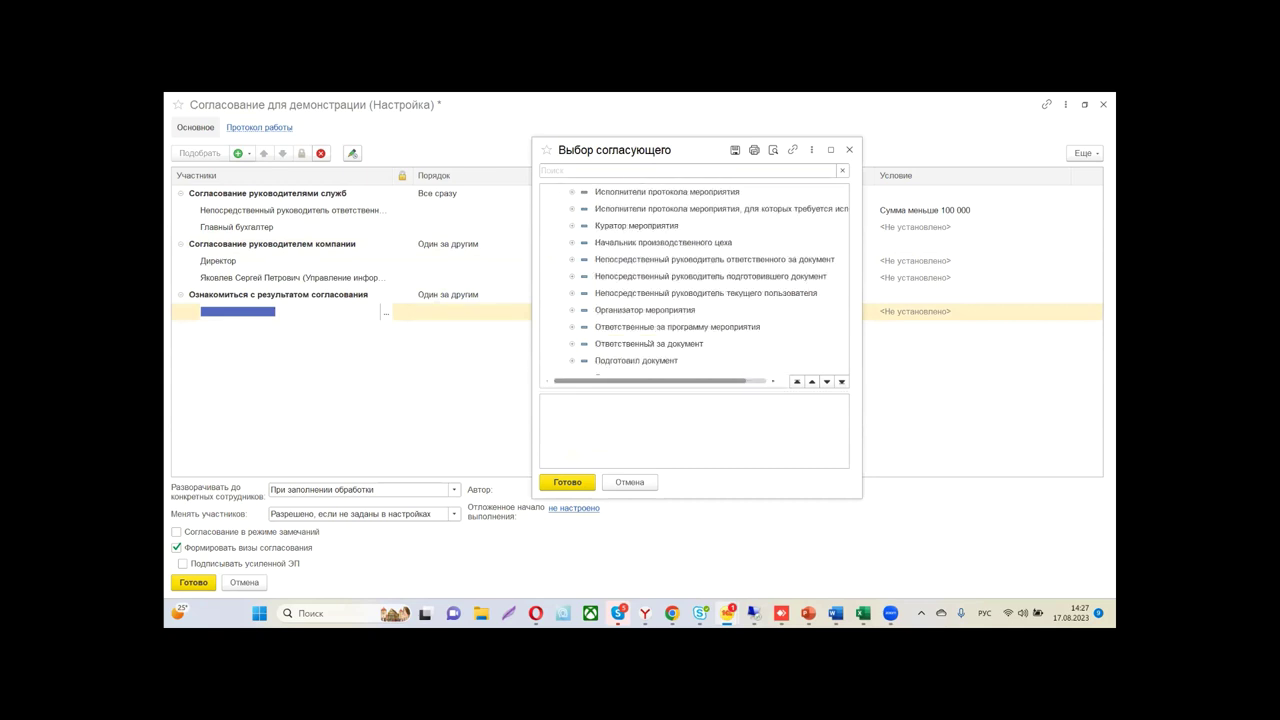
pyautogui.doubleClick(647, 344)
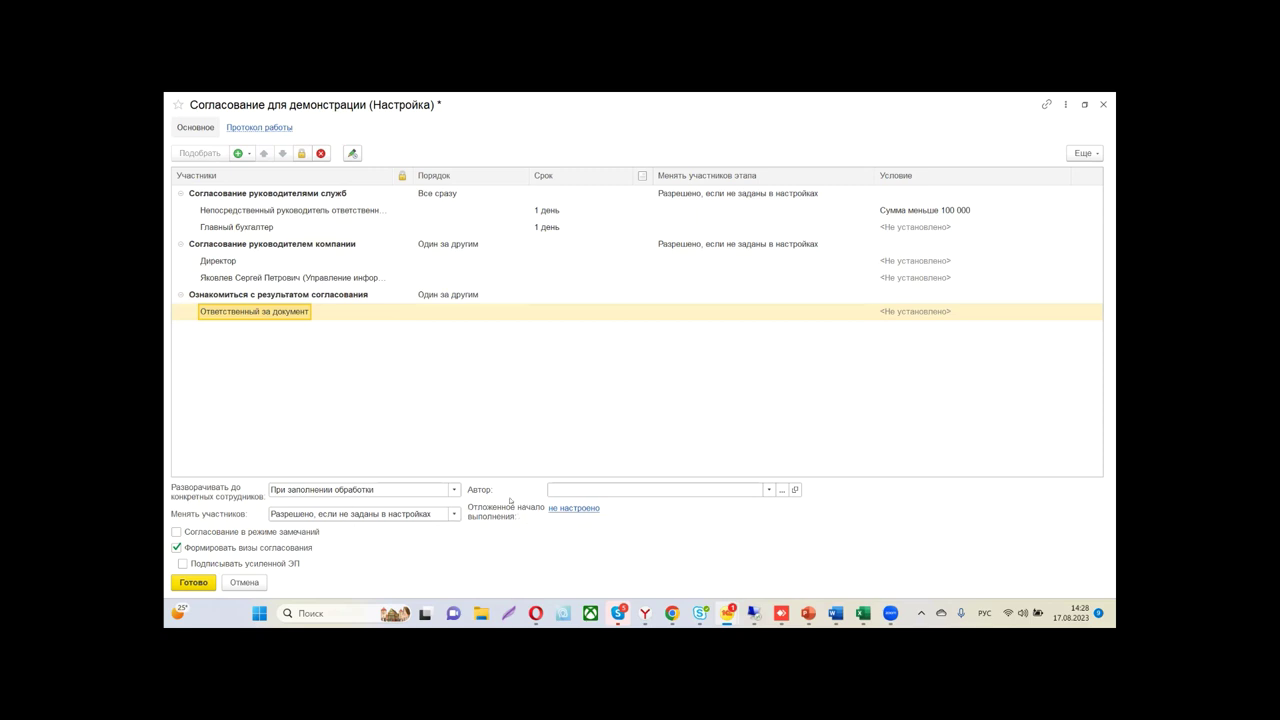
# View the deferred start options without setting a delay, and save the approval action's settings
pyautogui.click(556, 508)
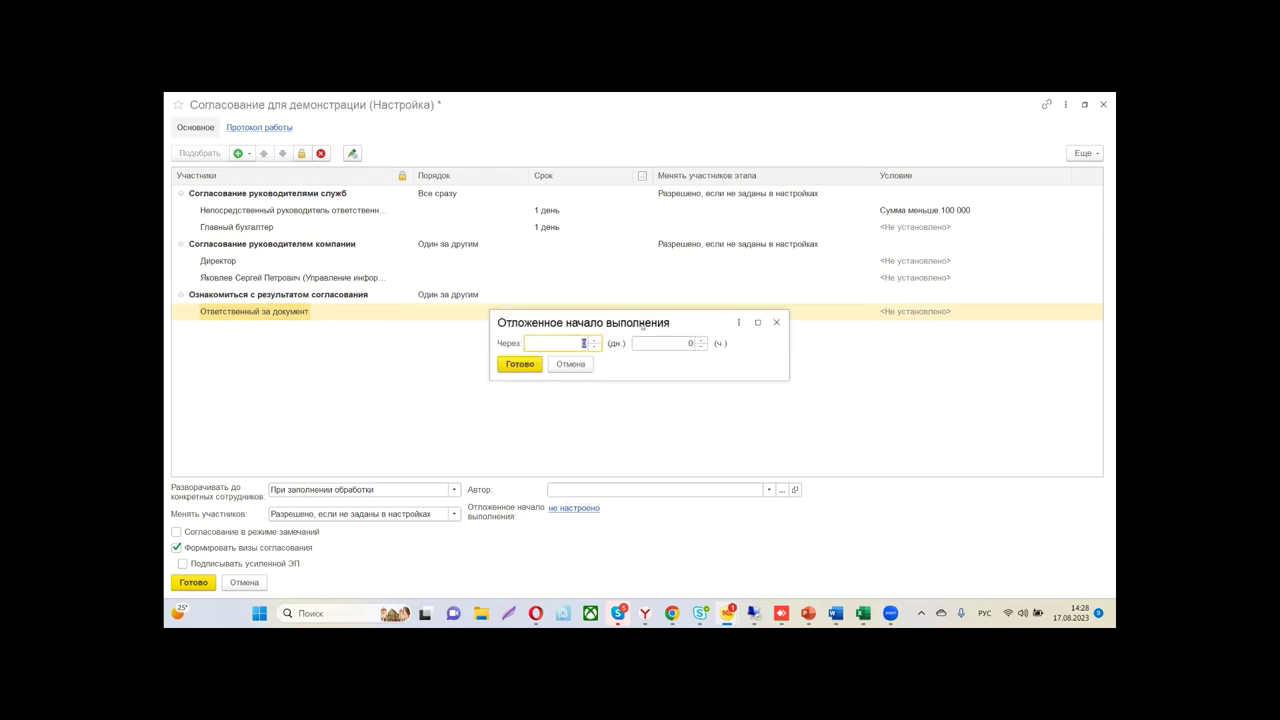
pyautogui.click(776, 322)
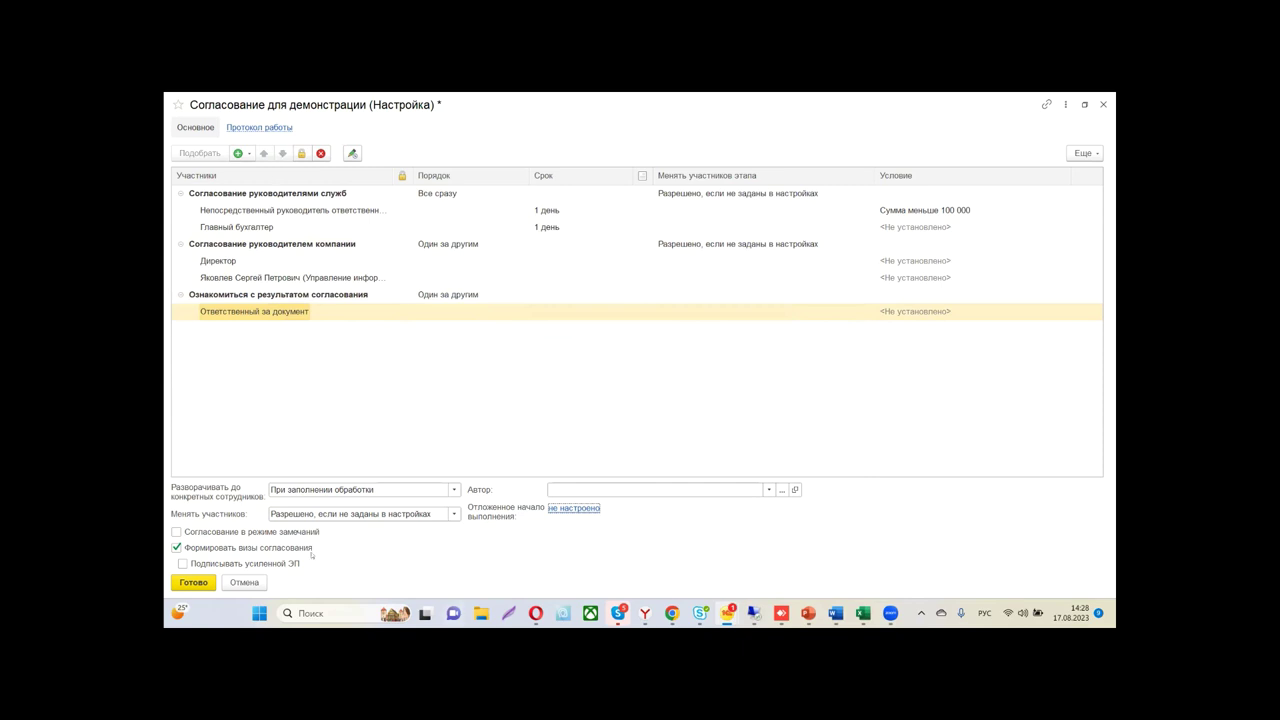
pyautogui.click(200, 582)
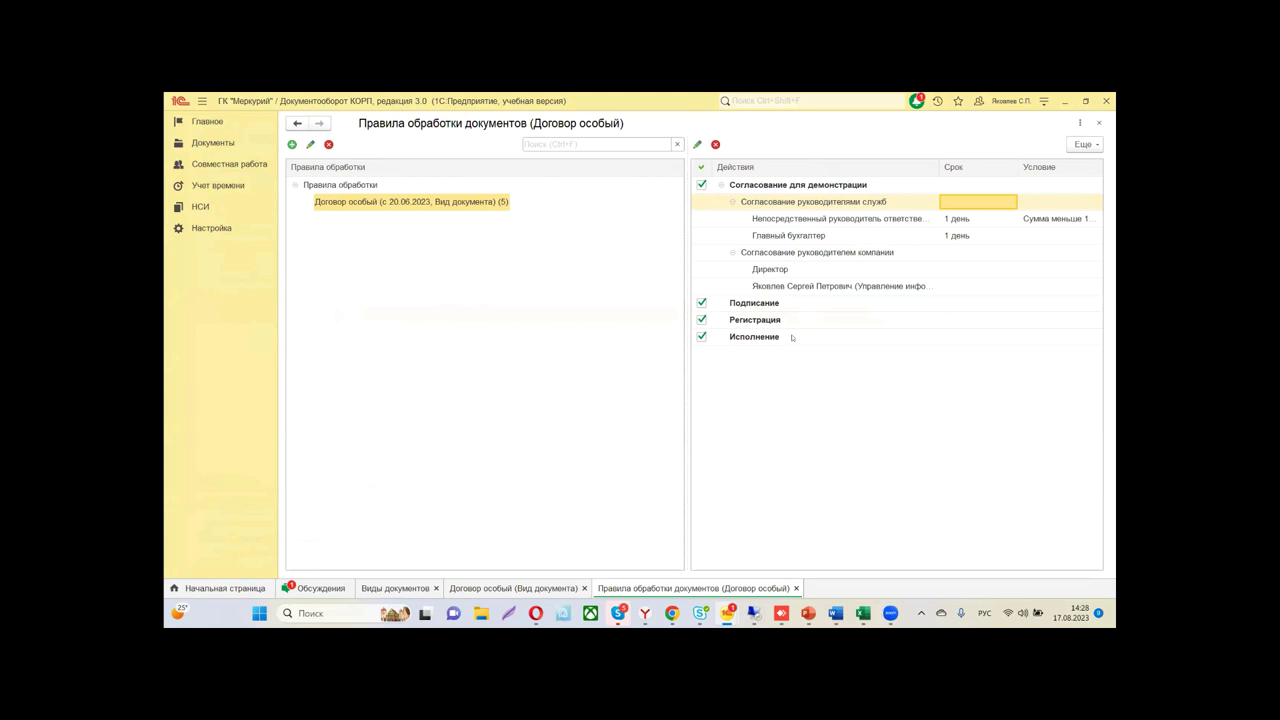
# Assign the role Директор as participant of the Подписать stage in the Подписание action and save its settings
pyautogui.click(843, 303)
pyautogui.doubleClick(843, 303)
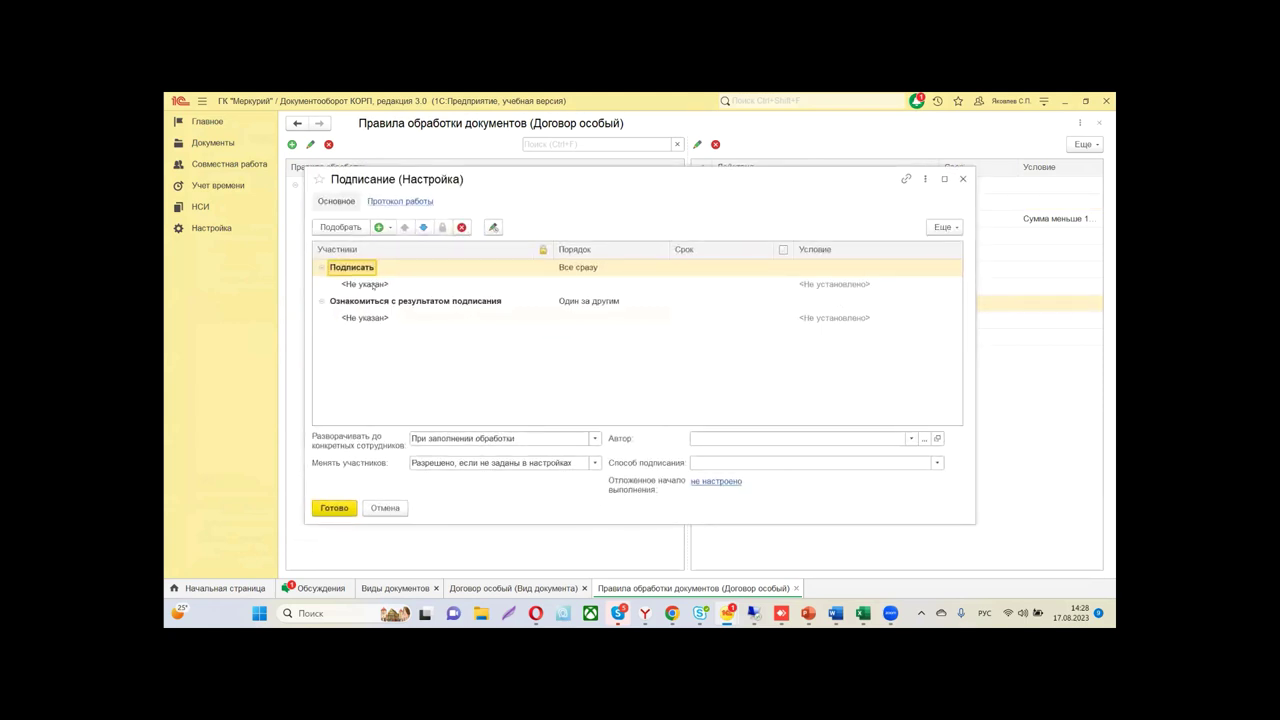
pyautogui.doubleClick(372, 285)
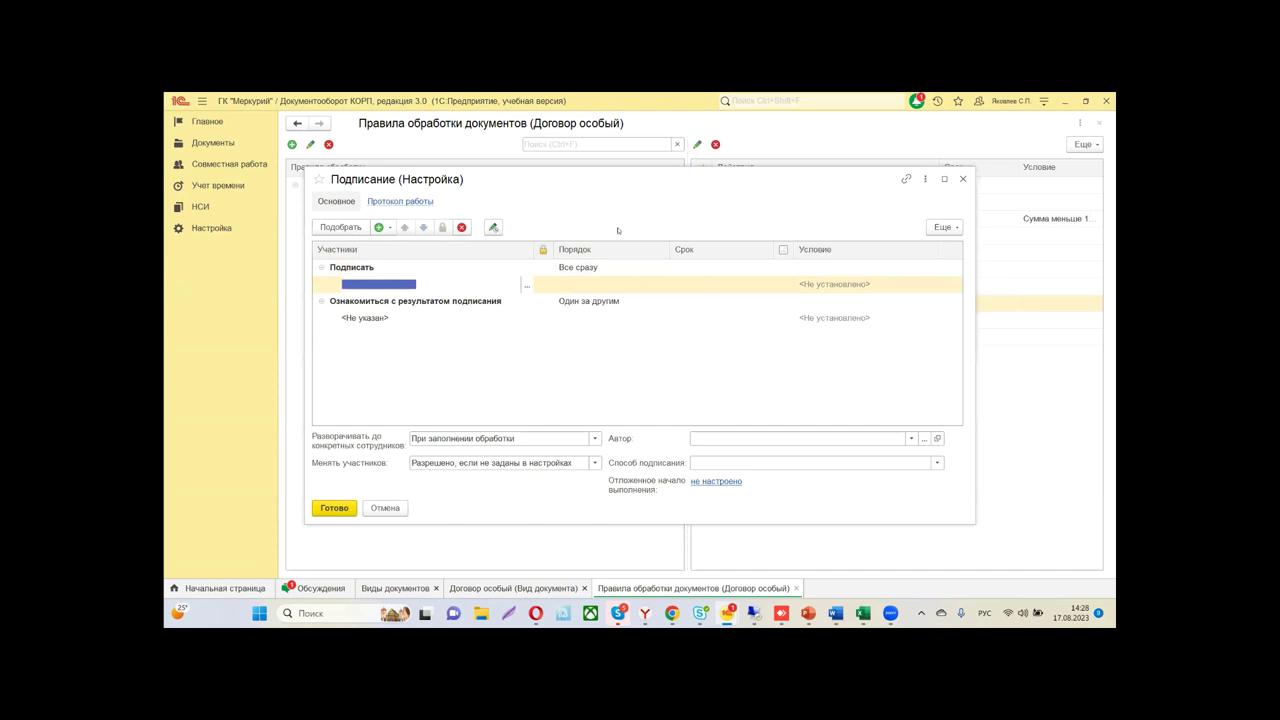
pyautogui.click(526, 286)
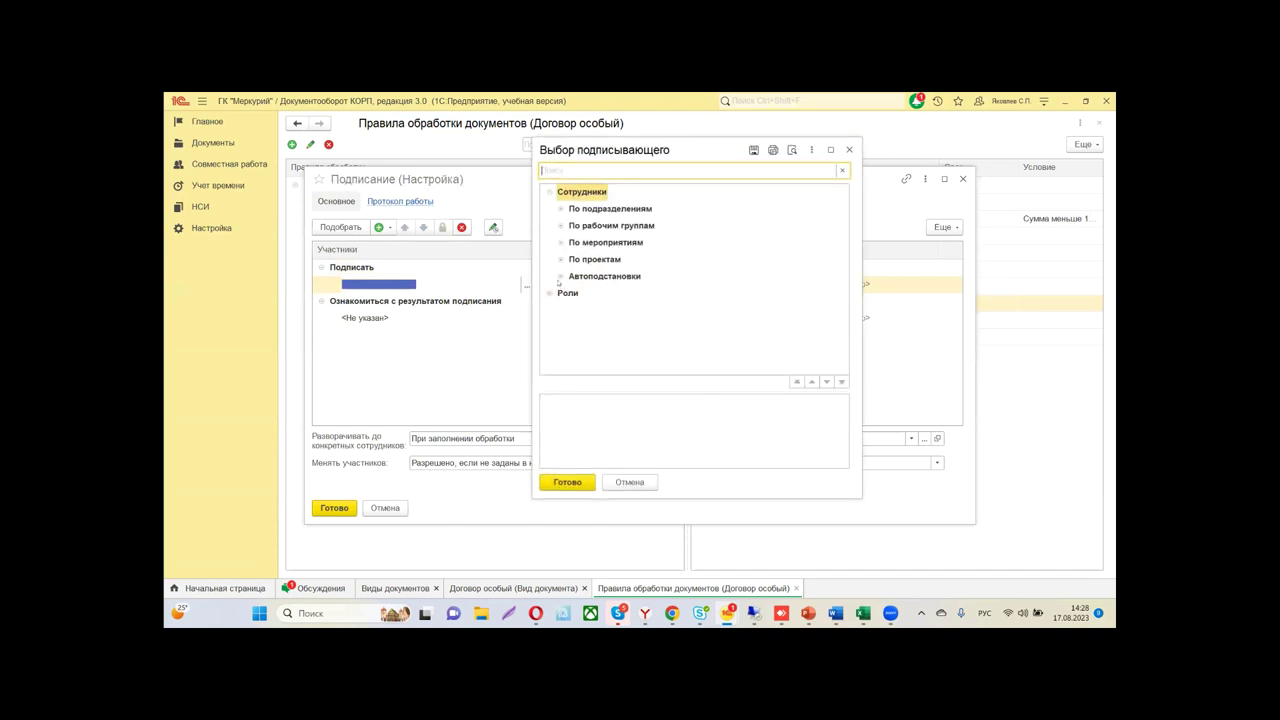
pyautogui.write('Дирек')
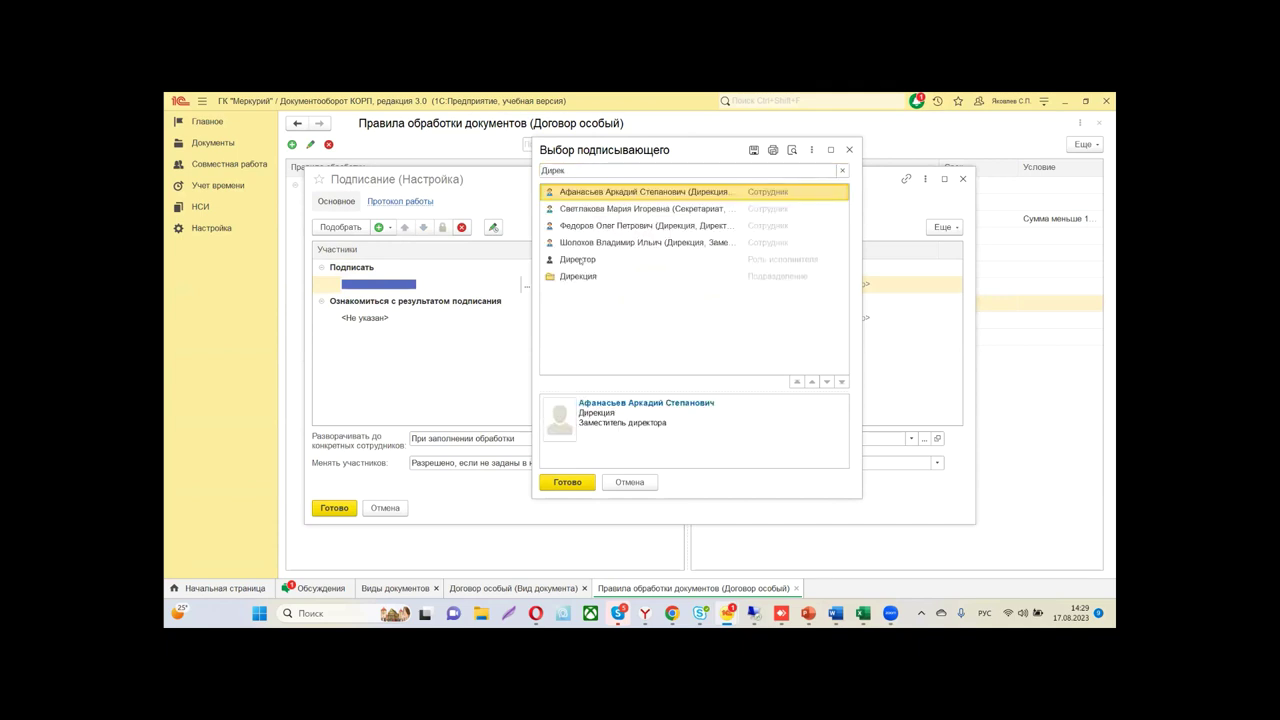
pyautogui.doubleClick(580, 261)
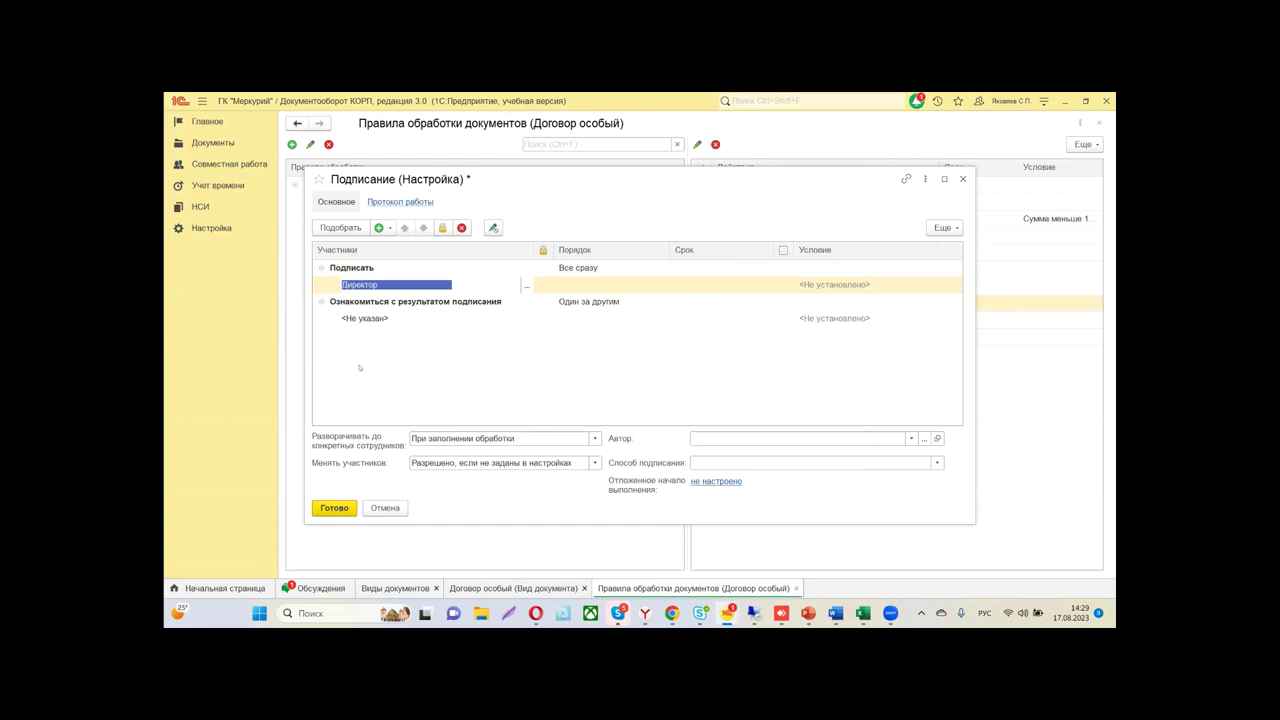
pyautogui.click(343, 509)
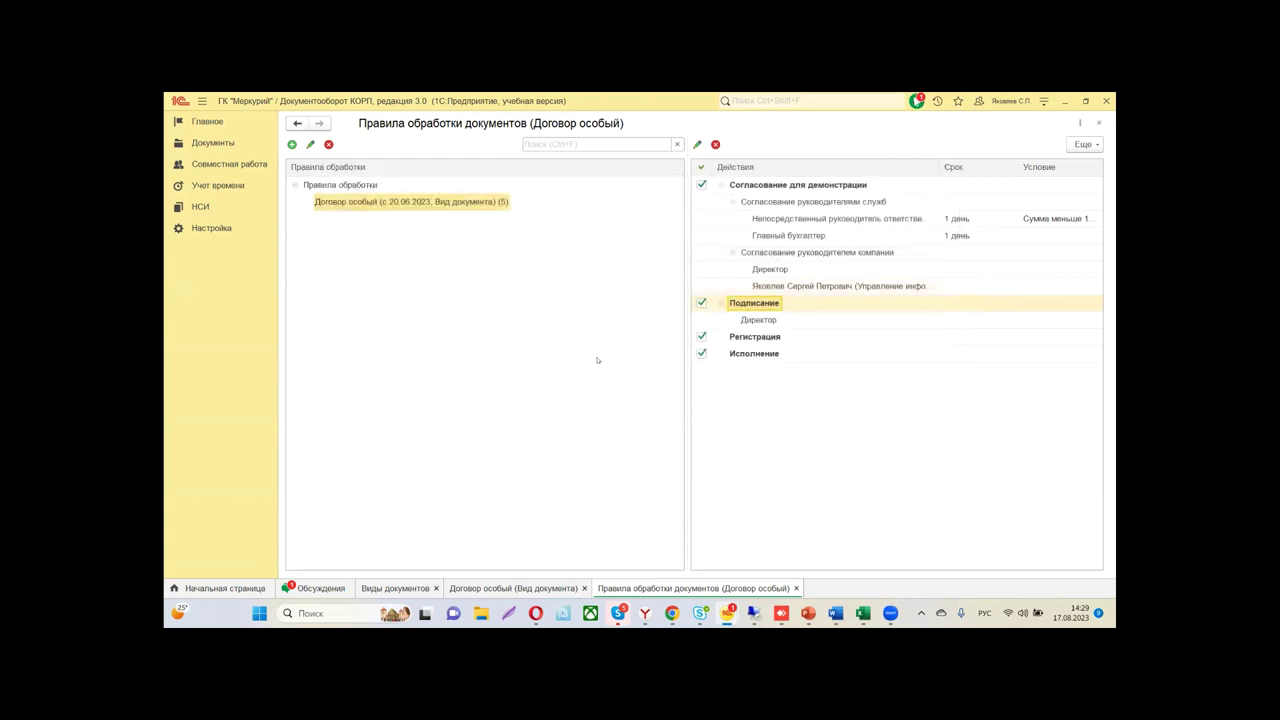
# Assign the role Секретарь as participant of the Зарегистрировать stage in the Регистрация action and save its settings
pyautogui.click(755, 337)
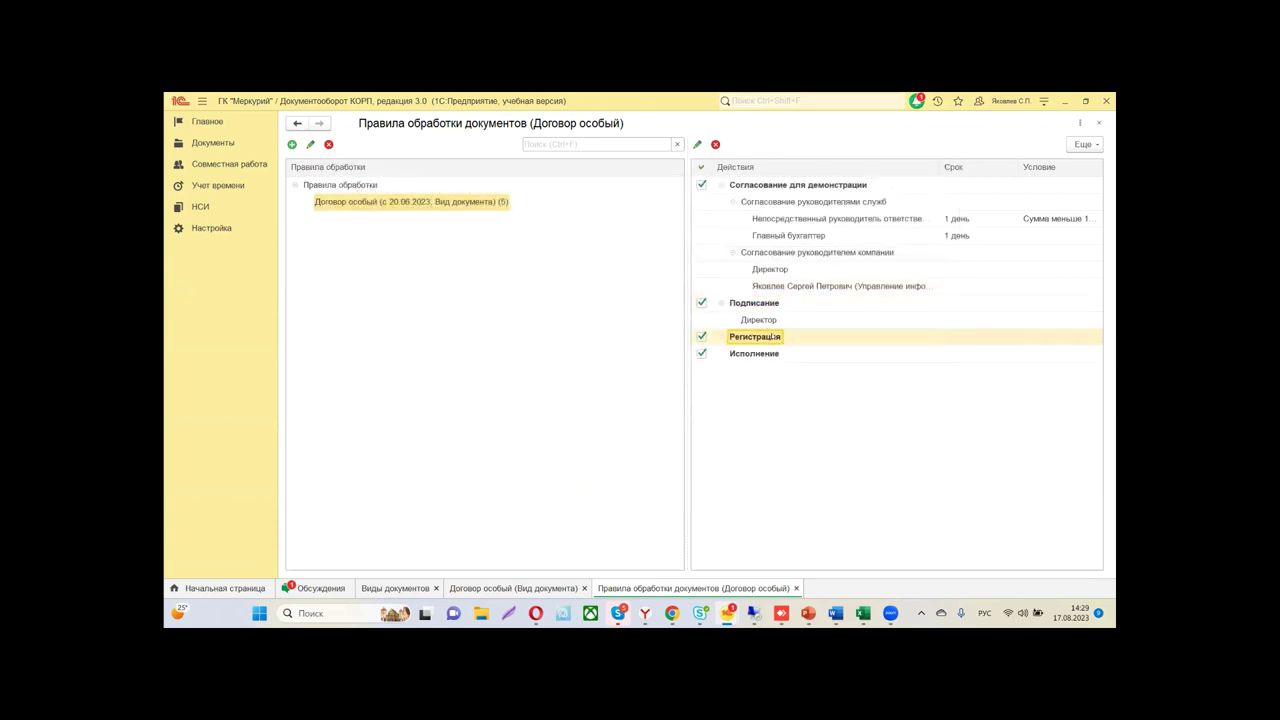
pyautogui.doubleClick(771, 340)
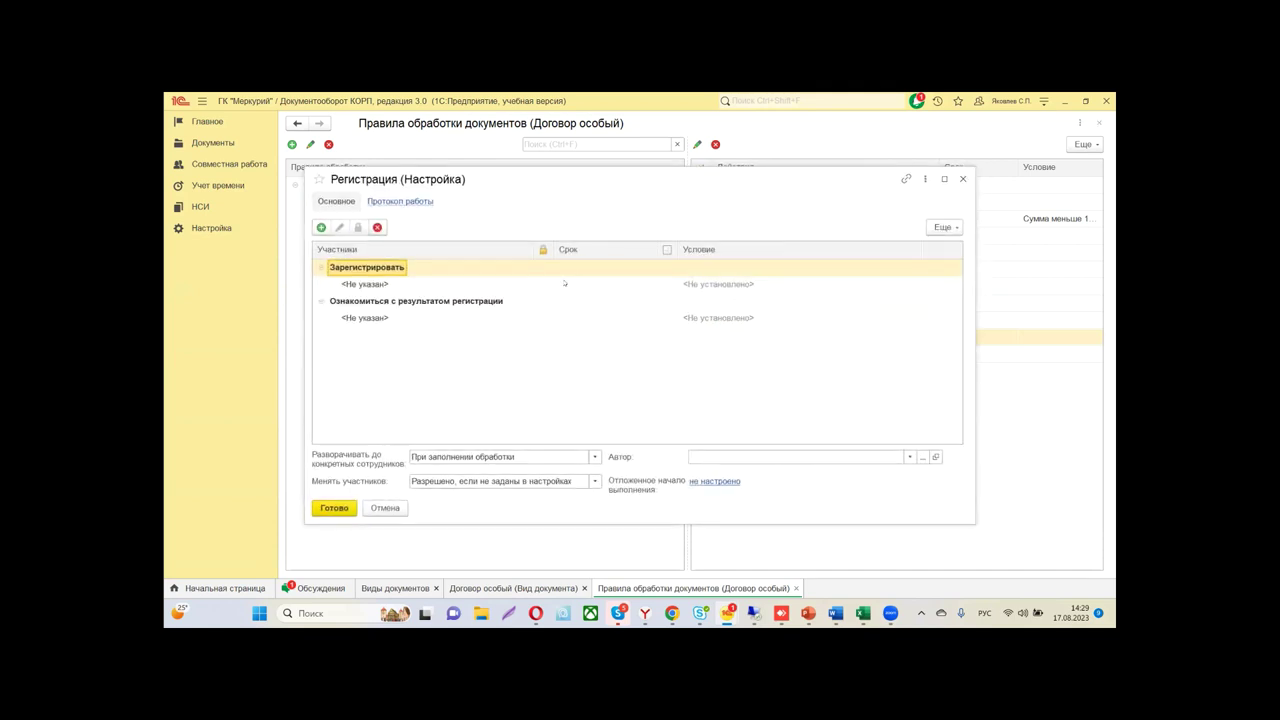
pyautogui.doubleClick(353, 285)
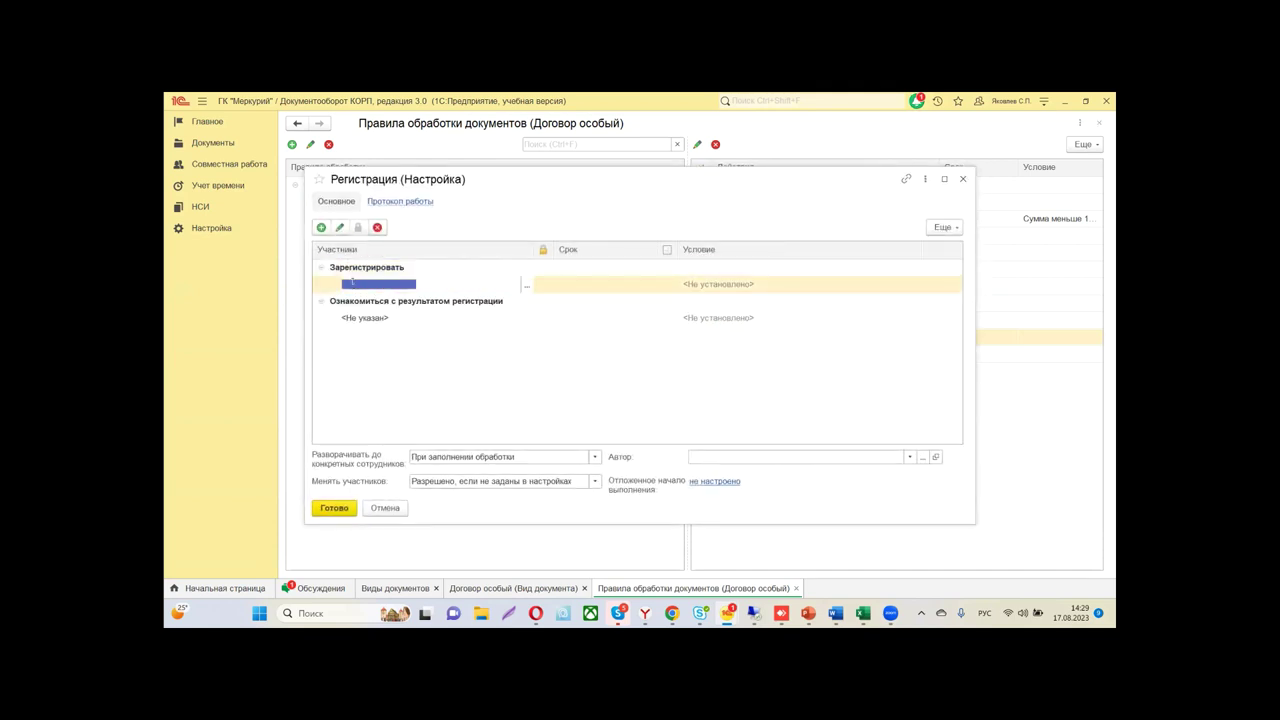
pyautogui.press('BackSpace')
pyautogui.write('Секре')
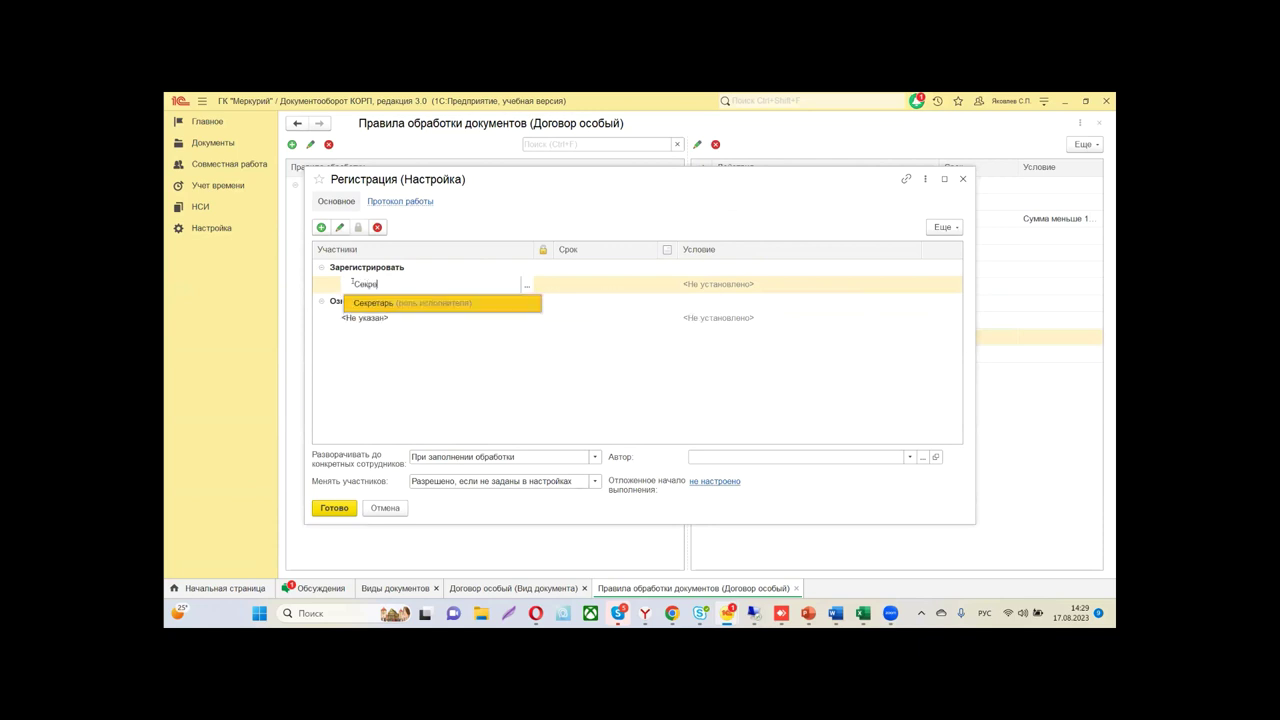
pyautogui.press('Return')
pyautogui.click(334, 508)
# Open the Исполнение action's settings and assign the auto-substitution Адресат документа as participant of the Рассмотрение stage
pyautogui.click(774, 377)
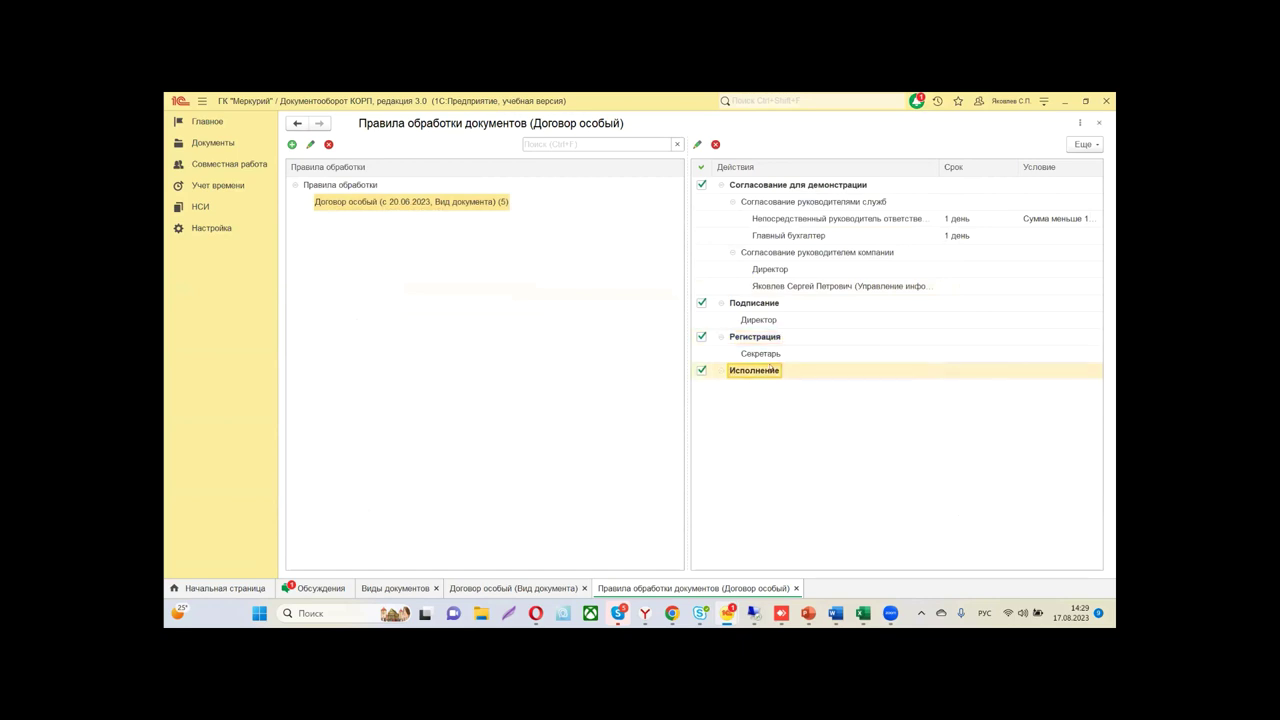
pyautogui.doubleClick(752, 371)
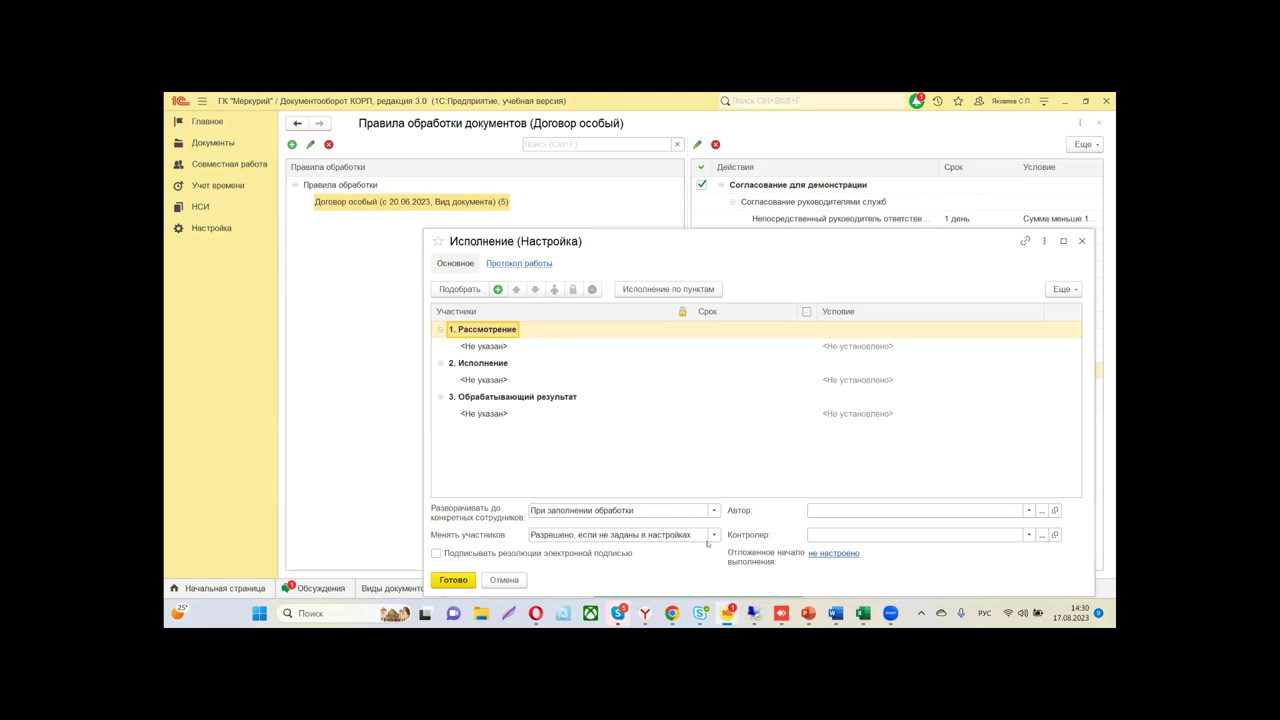
pyautogui.click(509, 349)
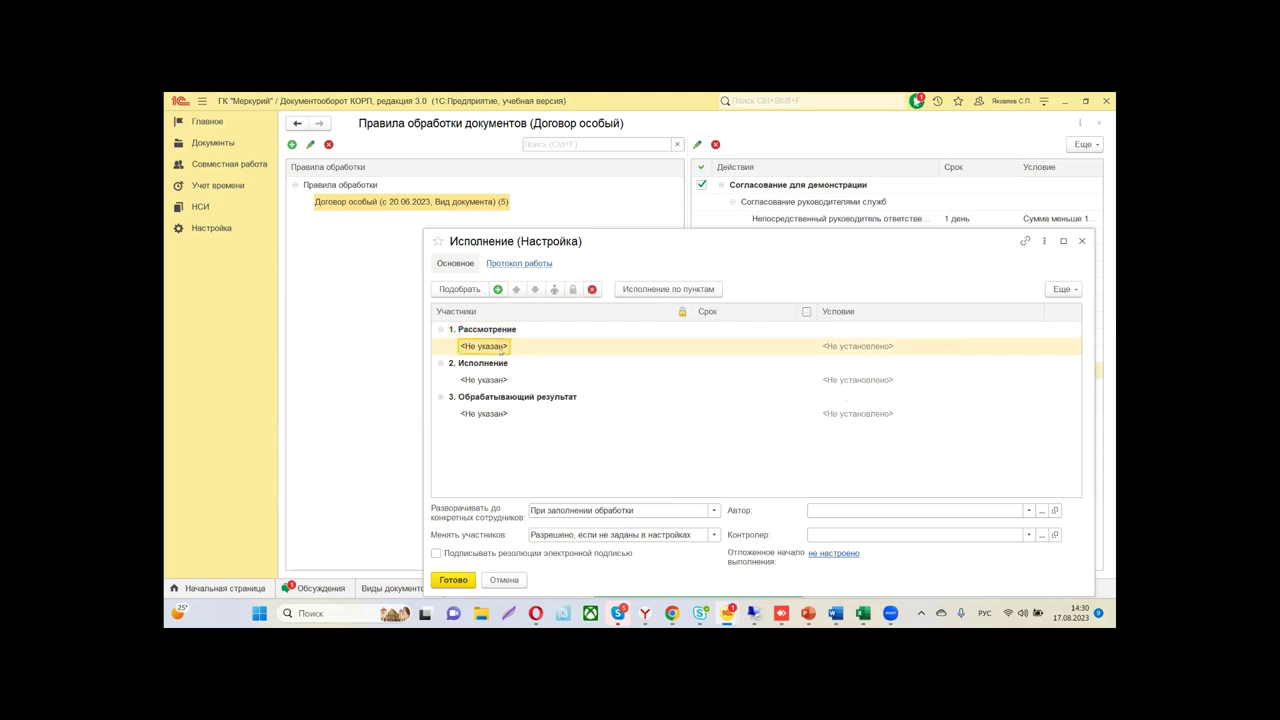
pyautogui.click(478, 347)
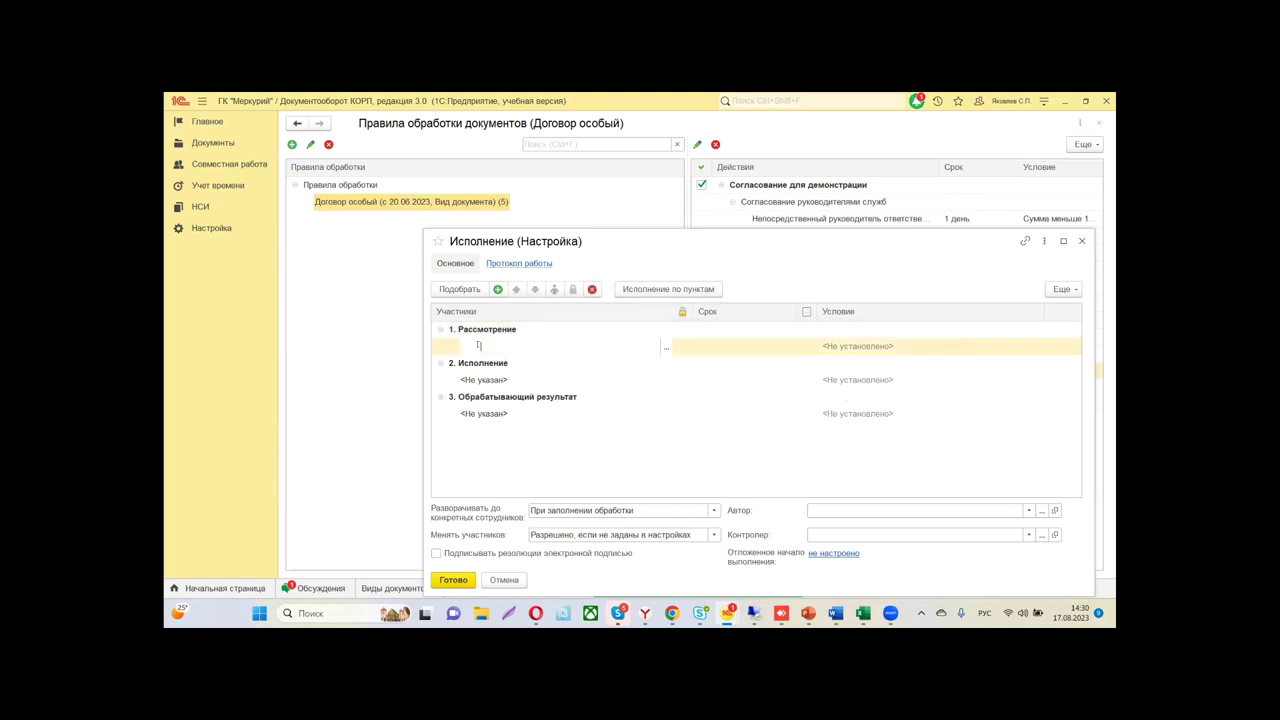
pyautogui.click(667, 347)
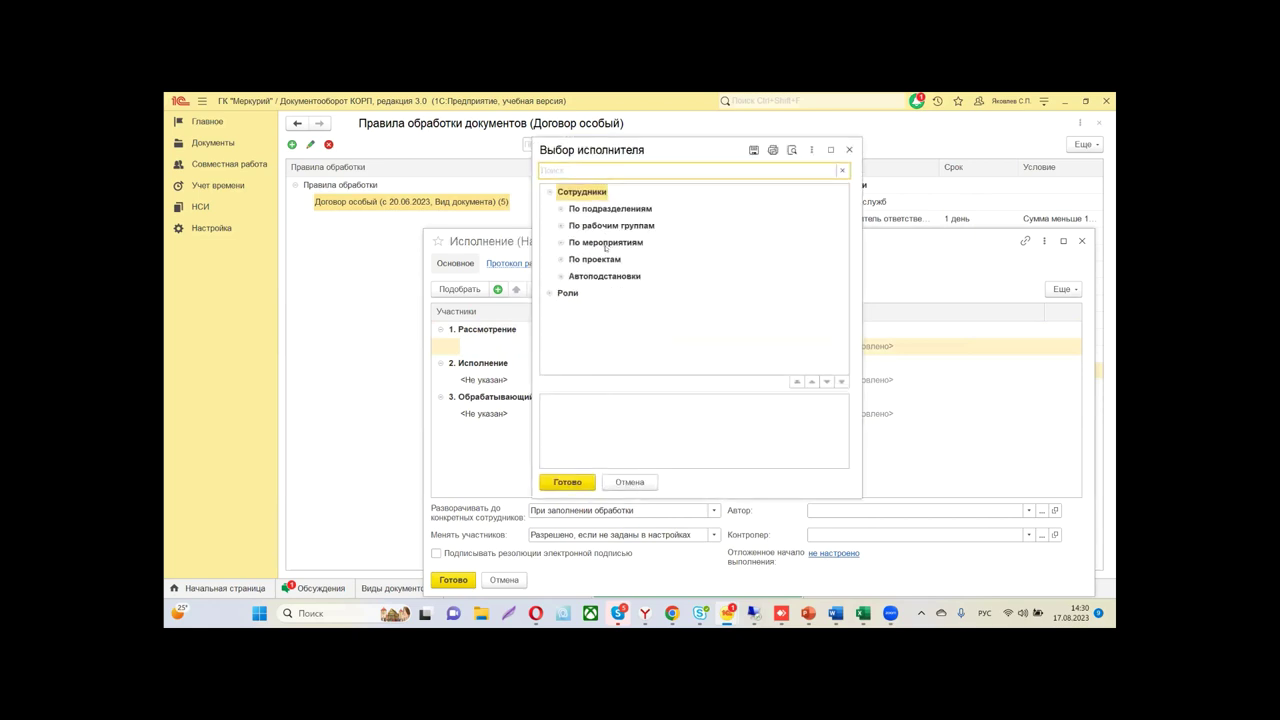
pyautogui.click(559, 275)
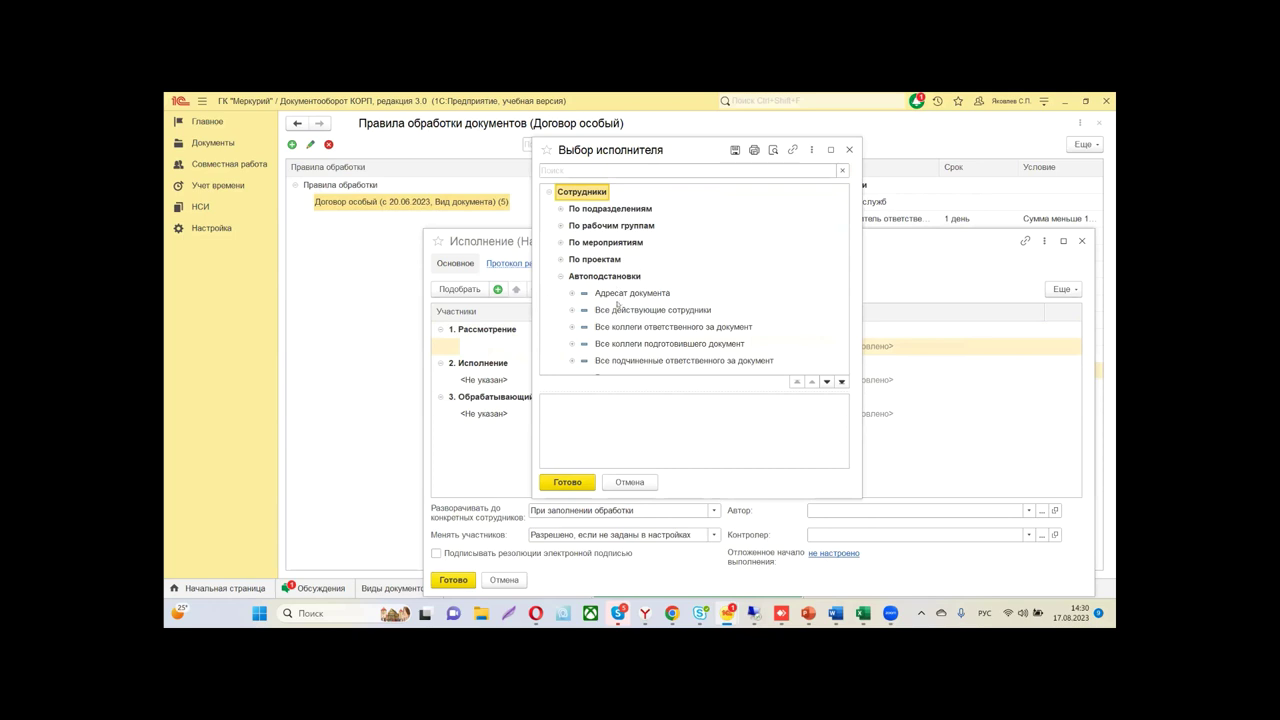
pyautogui.scroll(-3, 610, 285)
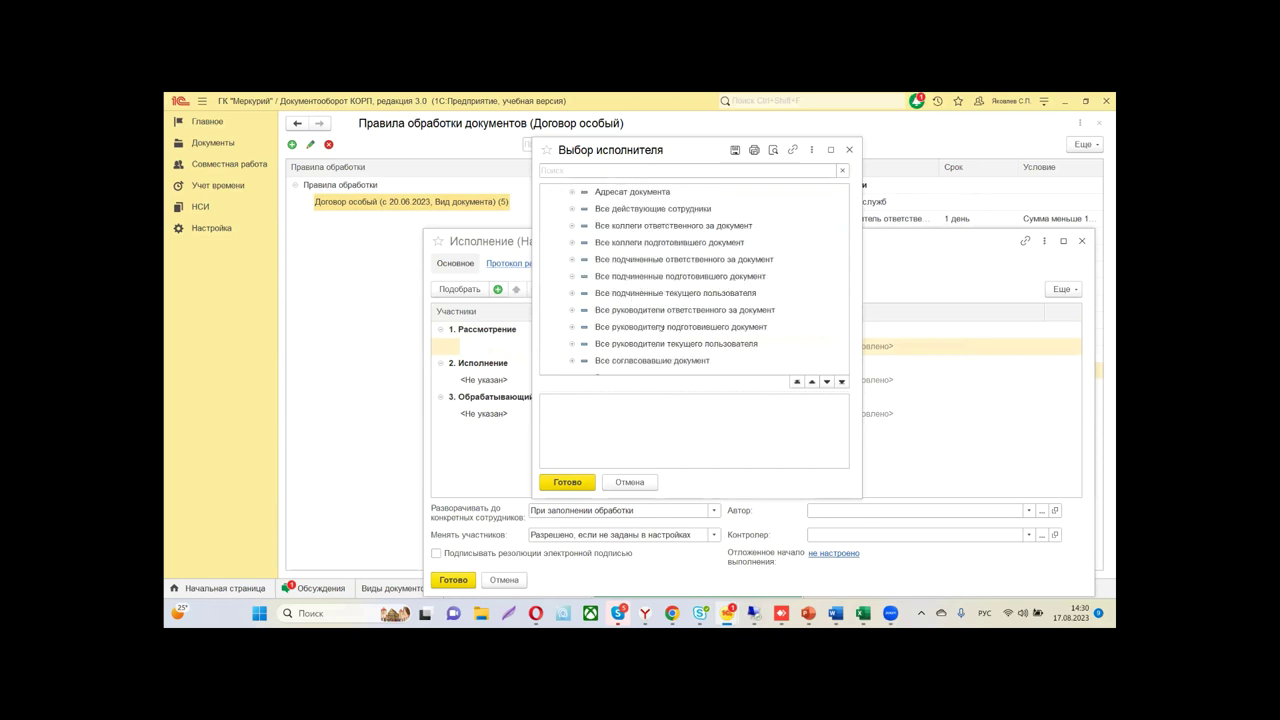
pyautogui.scroll(1, 640, 276)
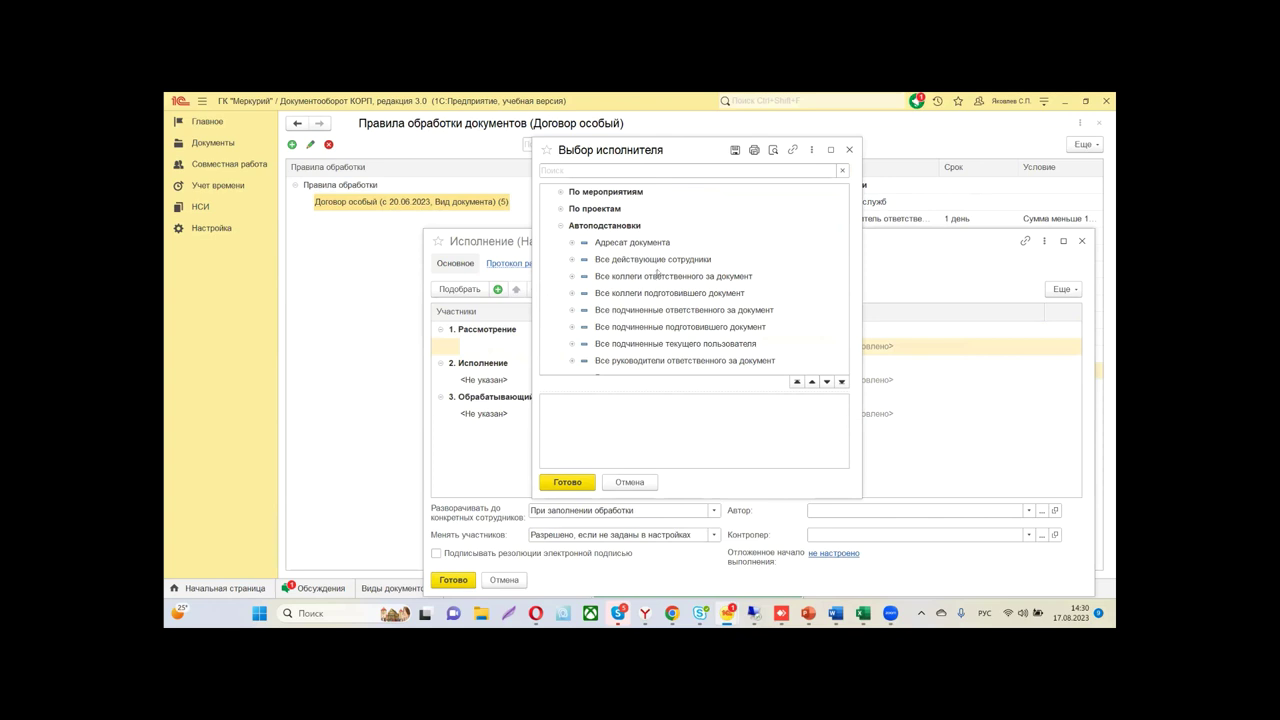
pyautogui.doubleClick(631, 242)
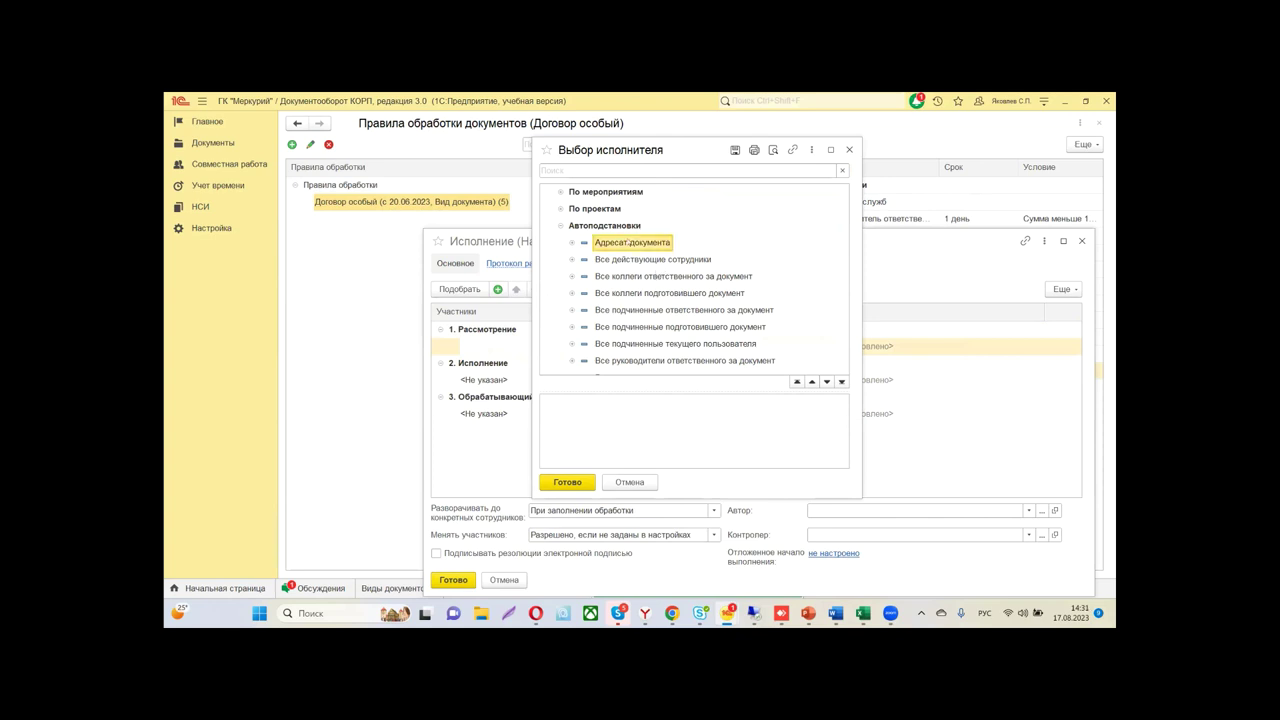
# Assign the role Начальник производственного цеха as participant of the Исполнение stage
pyautogui.click(577, 381)
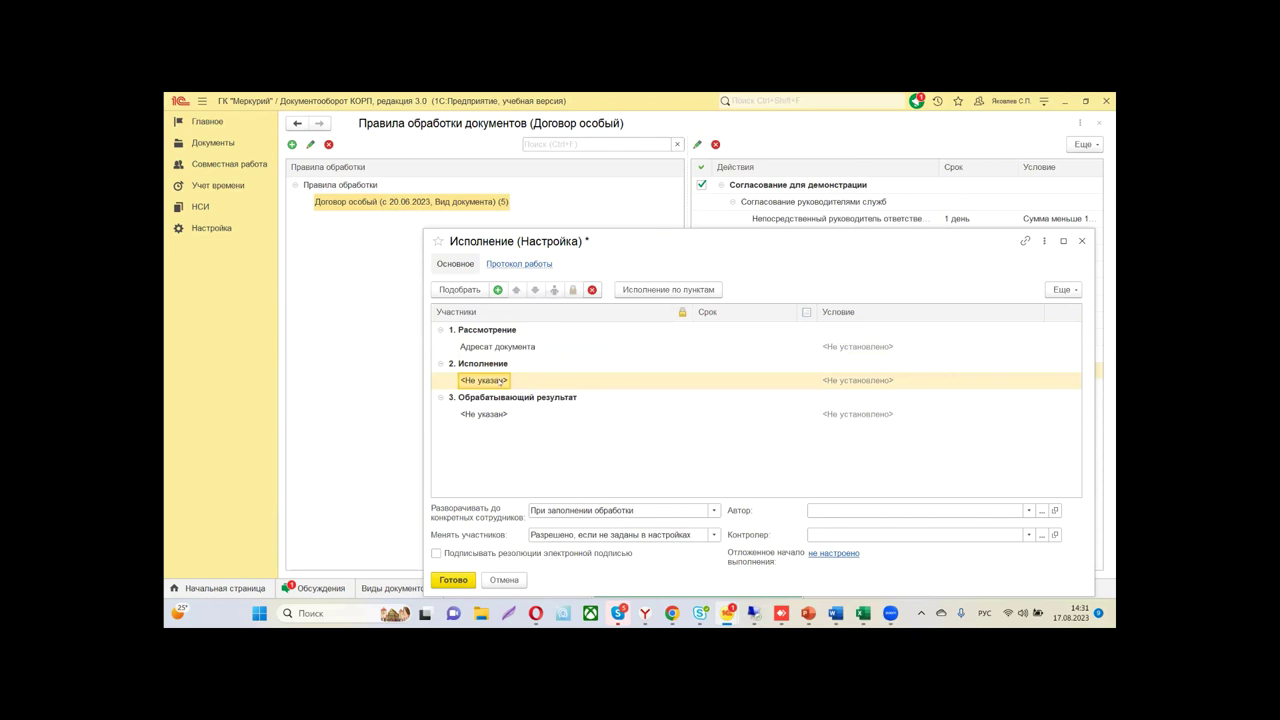
pyautogui.doubleClick(558, 377)
pyautogui.click(666, 381)
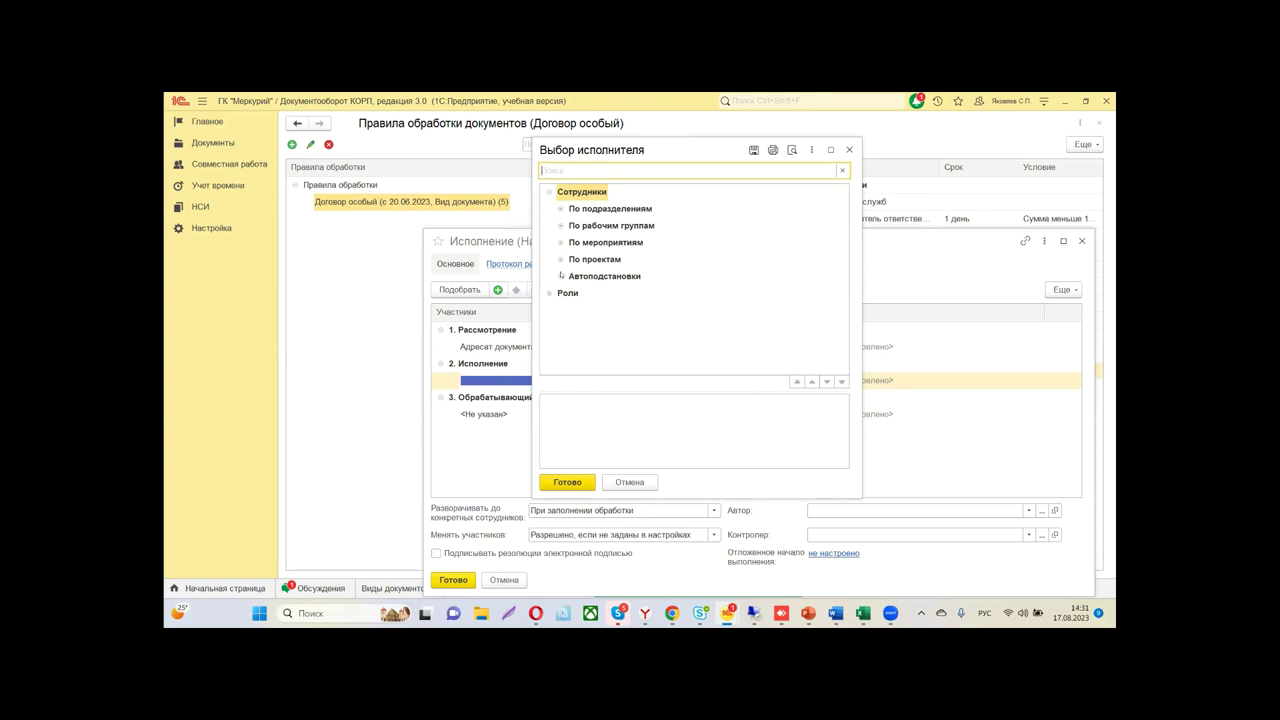
pyautogui.click(548, 293)
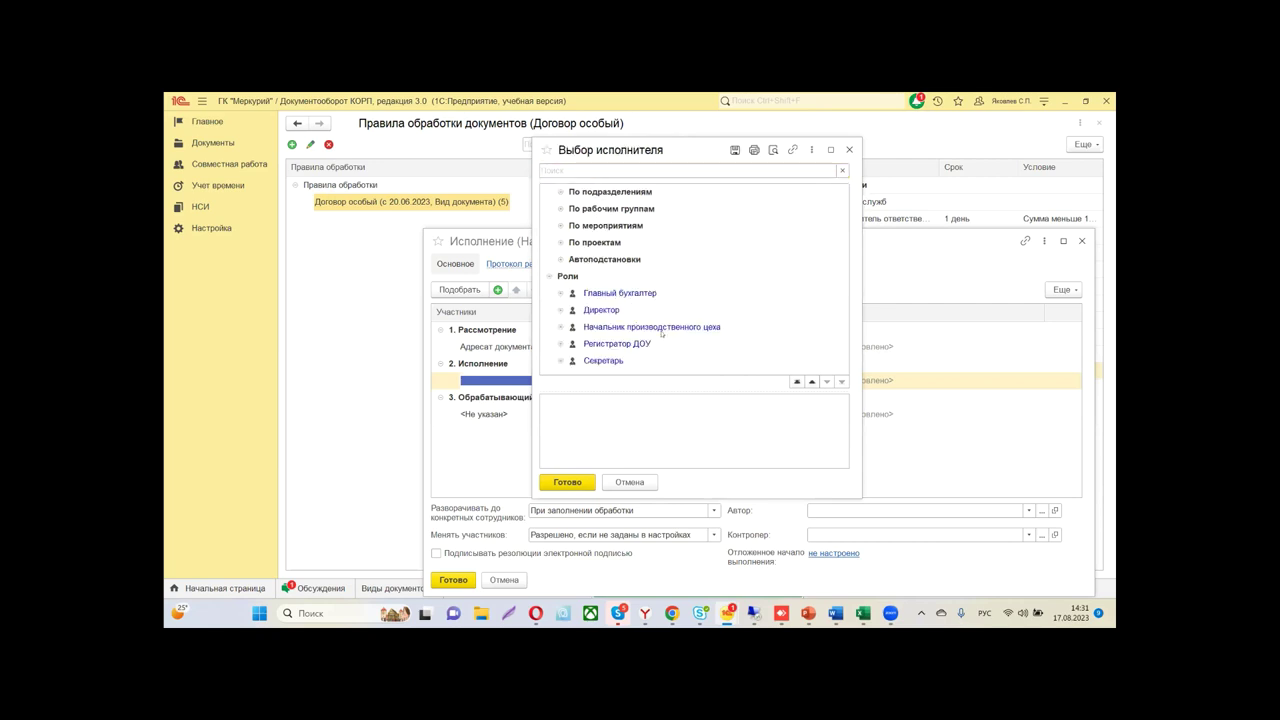
pyautogui.doubleClick(601, 327)
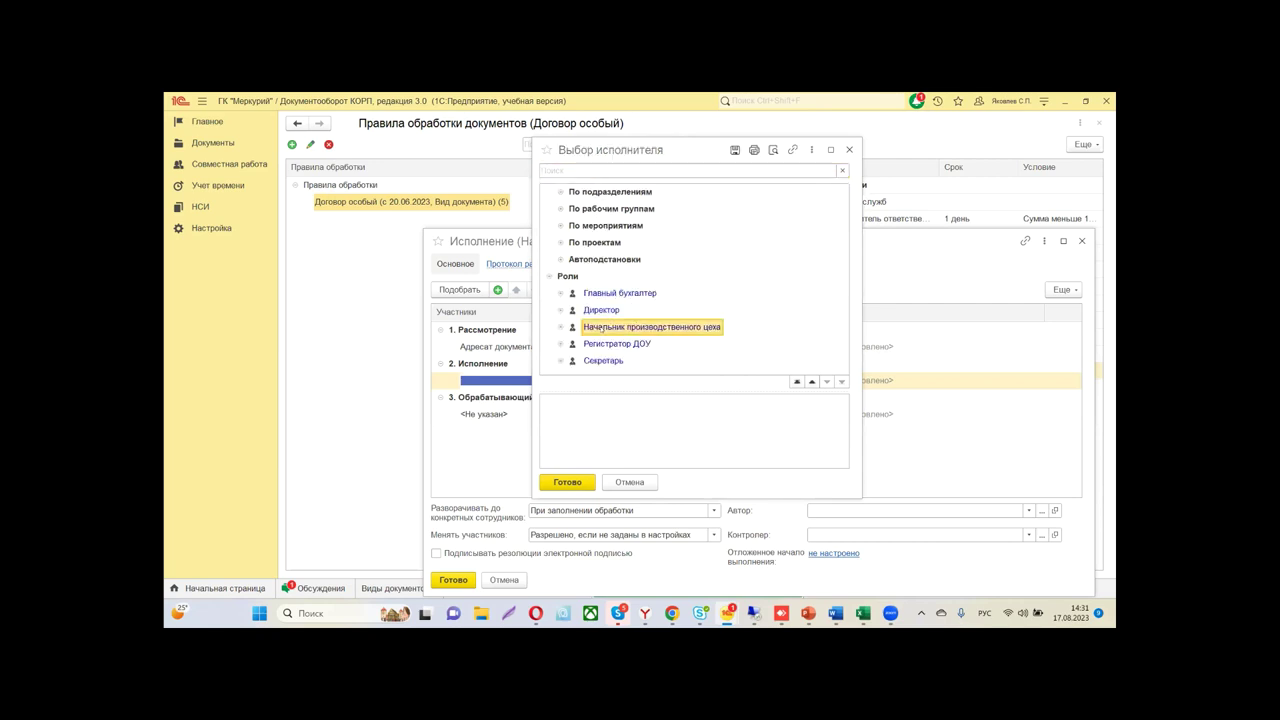
pyautogui.click(548, 357)
# Assign the role Секретарь to the Обрабатывающий результат stage and save the Исполнение action's settings
pyautogui.click(500, 420)
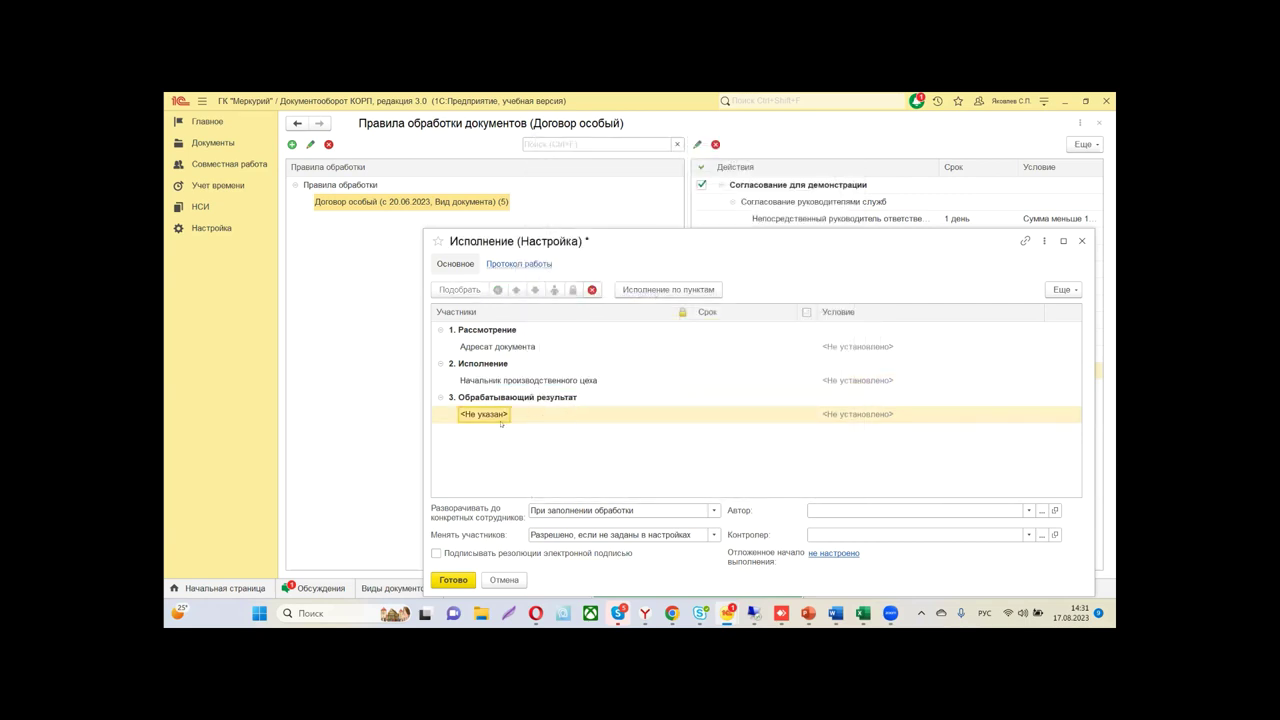
pyautogui.click(489, 411)
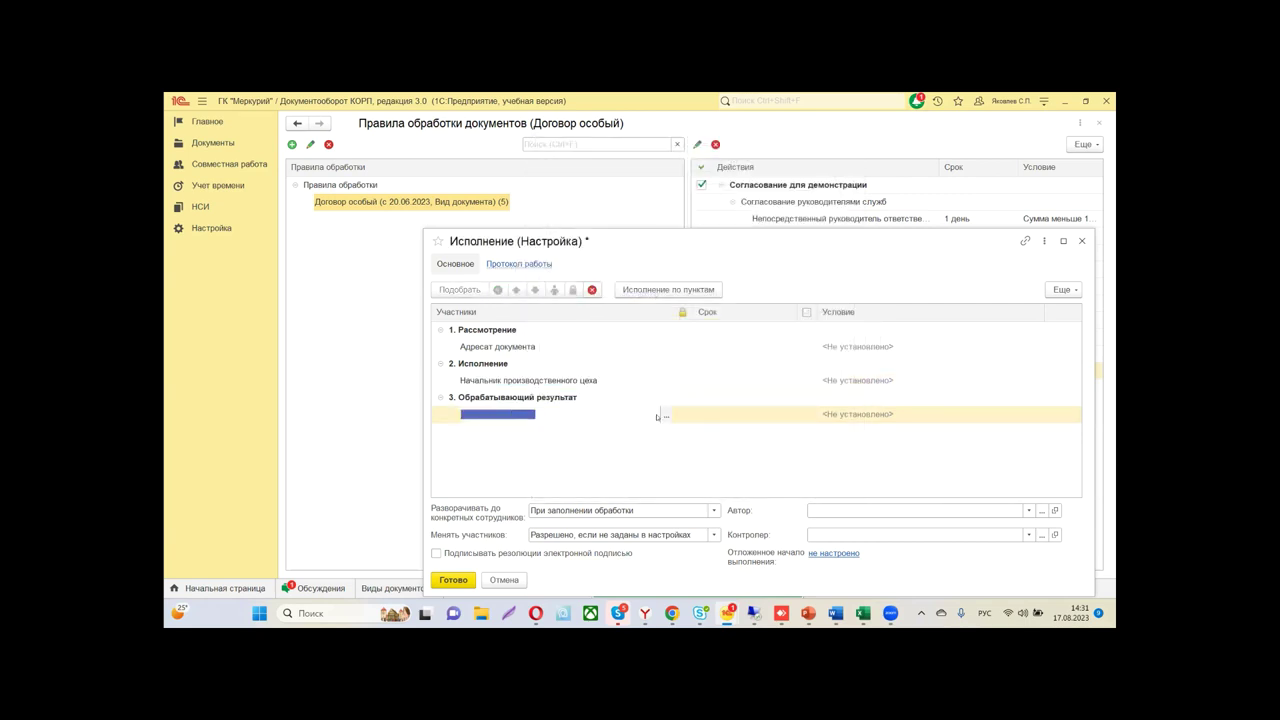
pyautogui.click(638, 414)
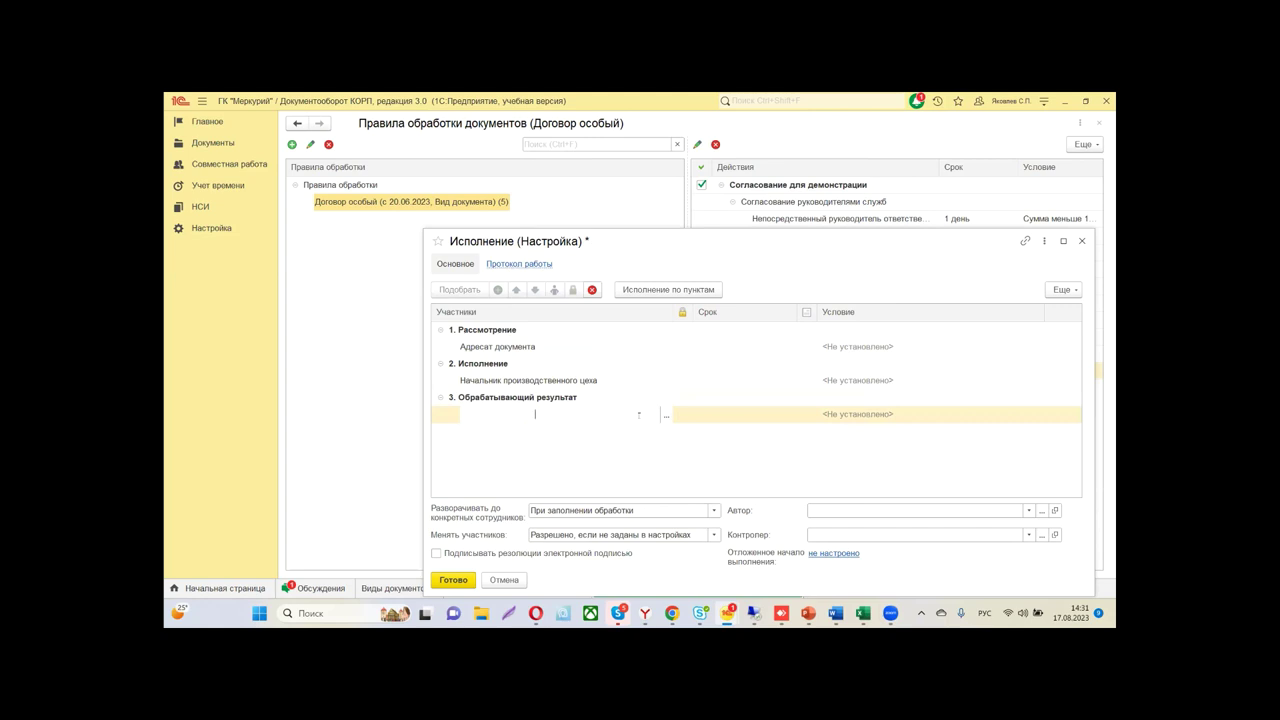
pyautogui.write('сек')
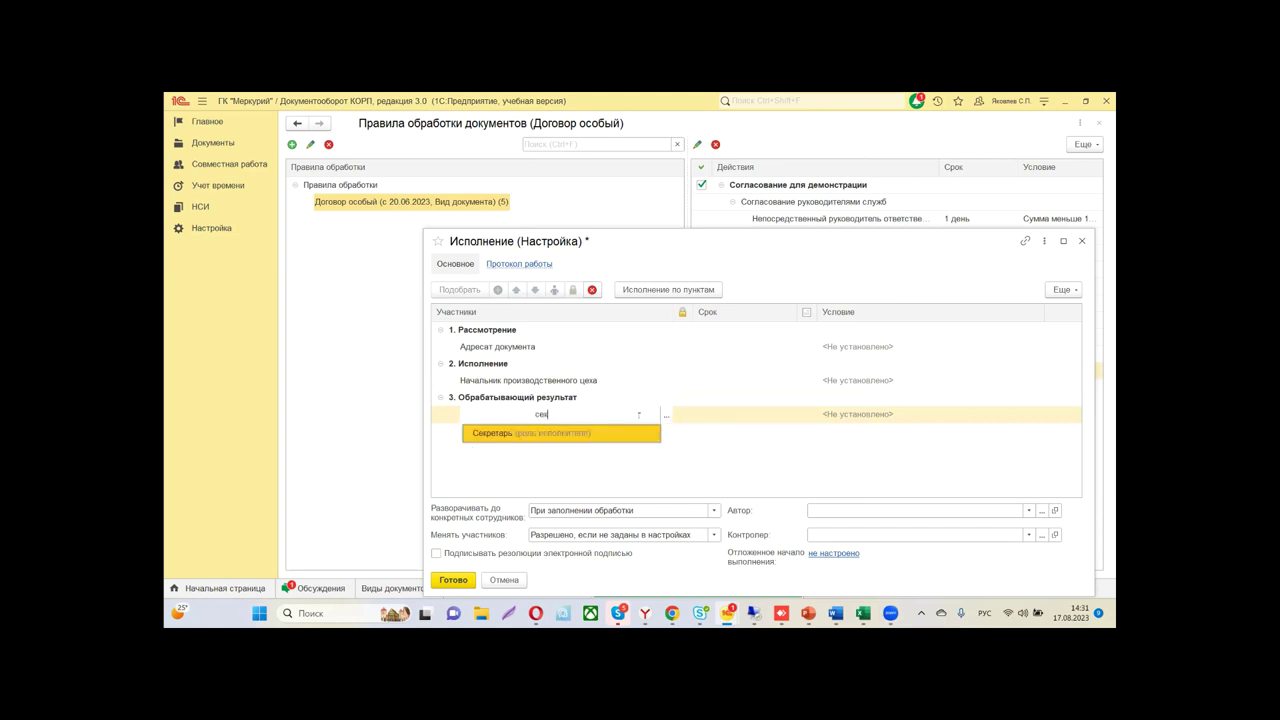
pyautogui.click(617, 434)
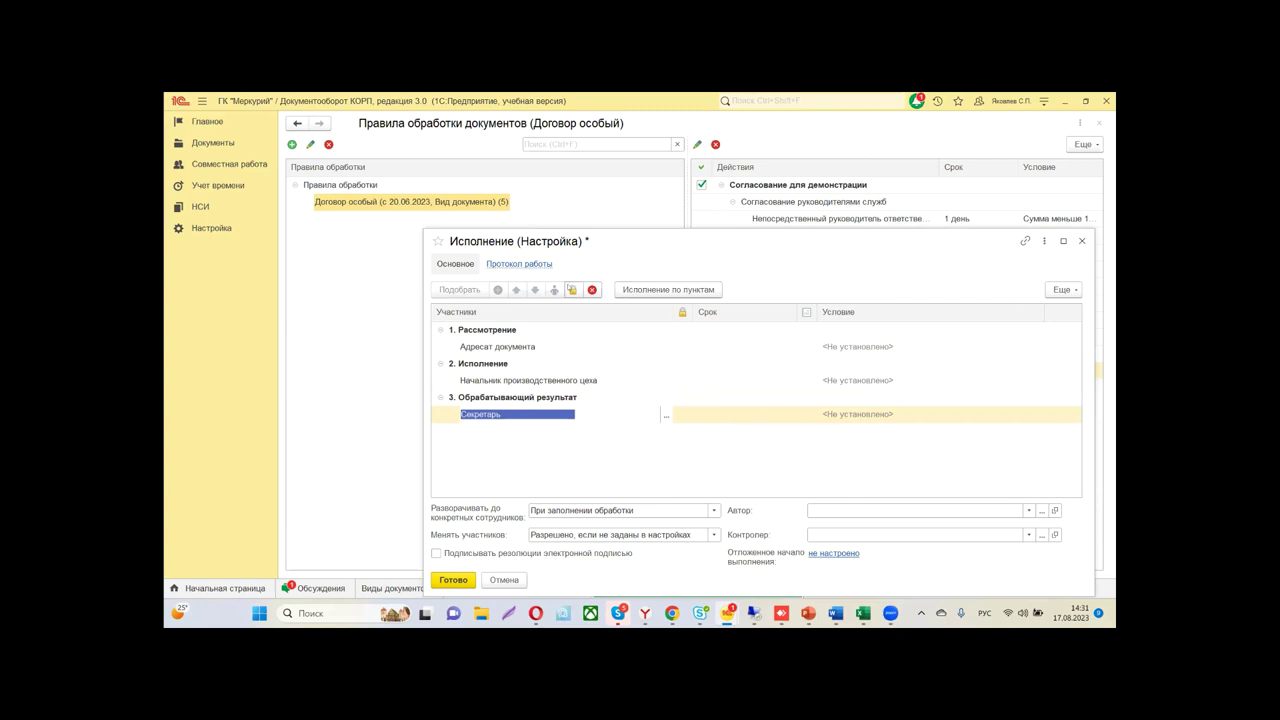
pyautogui.click(453, 580)
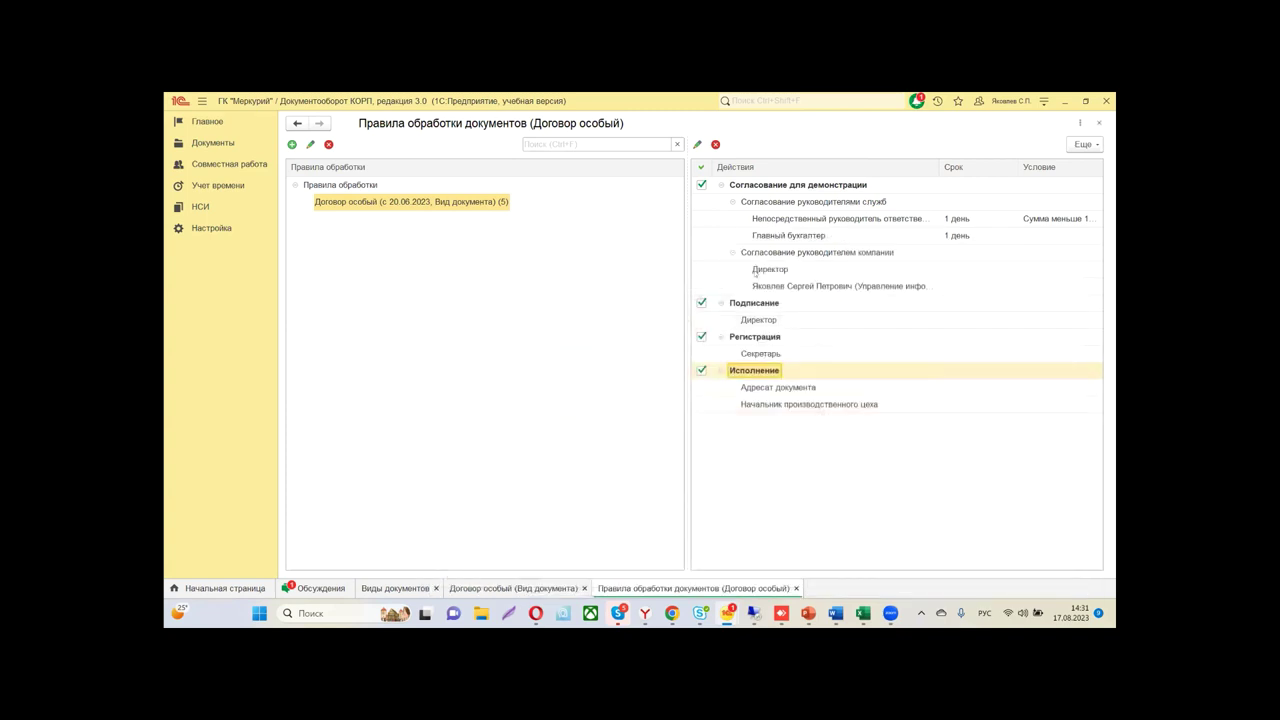
# Return to the document type Договор особый, save it, and view its Стандартная processing scheme
pyautogui.click(297, 123)
pyautogui.click(424, 174)
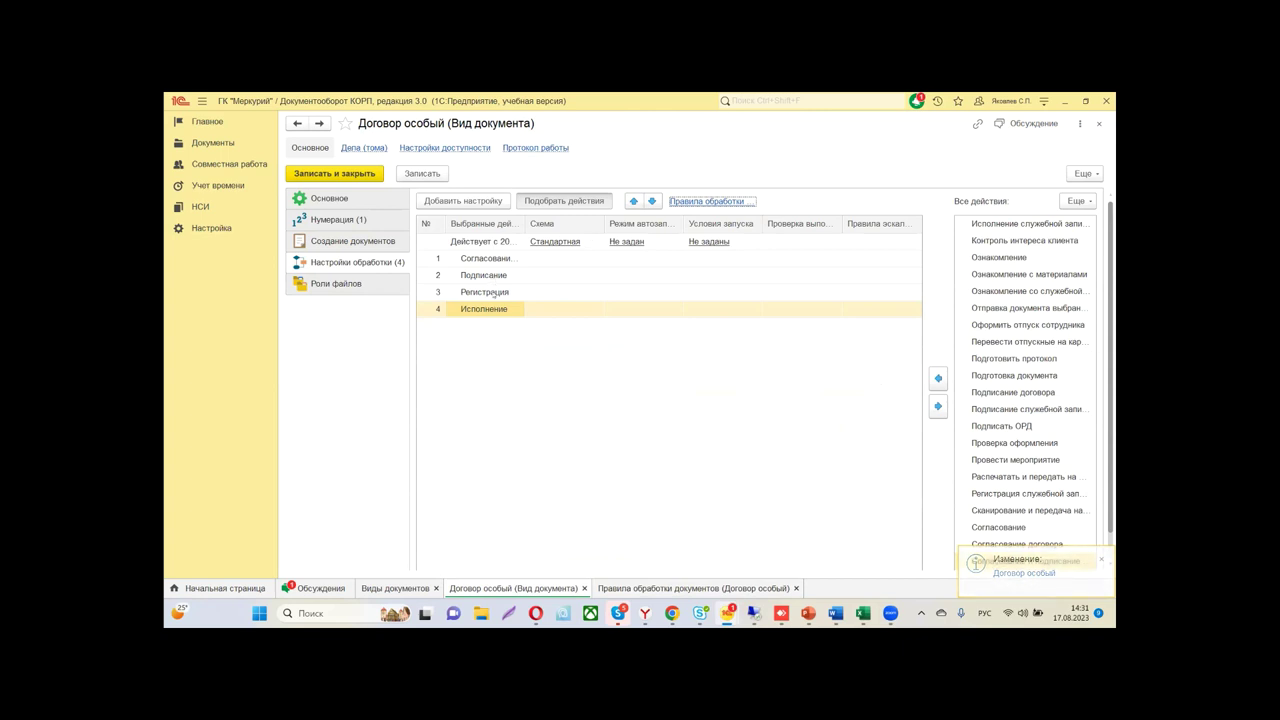
pyautogui.click(557, 245)
pyautogui.scroll(-1, 557, 245)
pyautogui.click(557, 215)
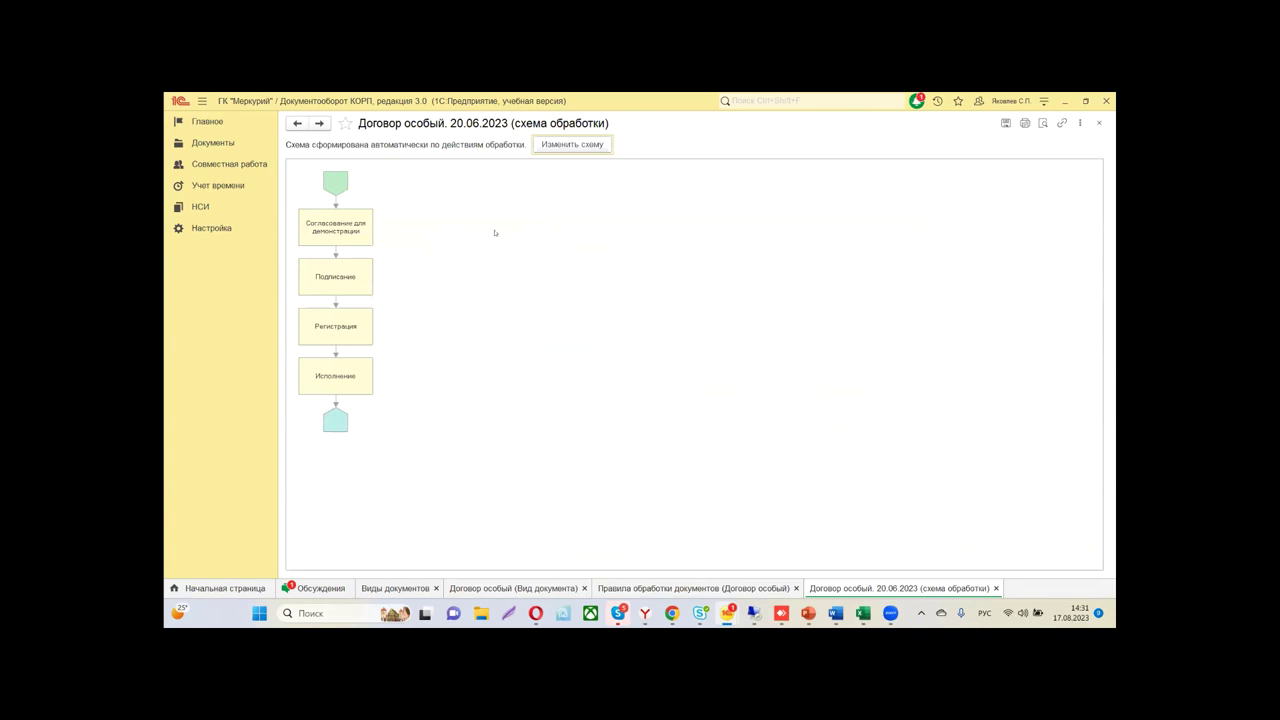
pyautogui.click(1099, 123)
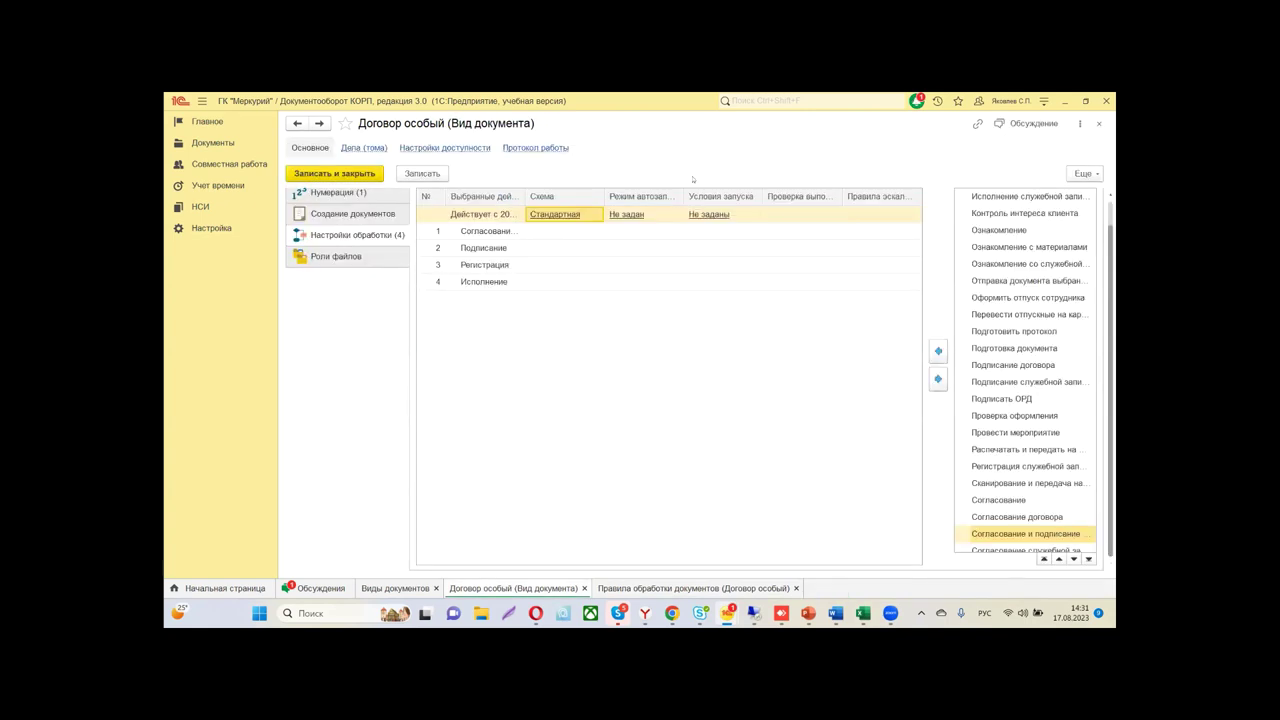
# Reopen the Стандартная processing scheme of Договор особый and switch it to editing mode
pyautogui.scroll(1, 548, 319)
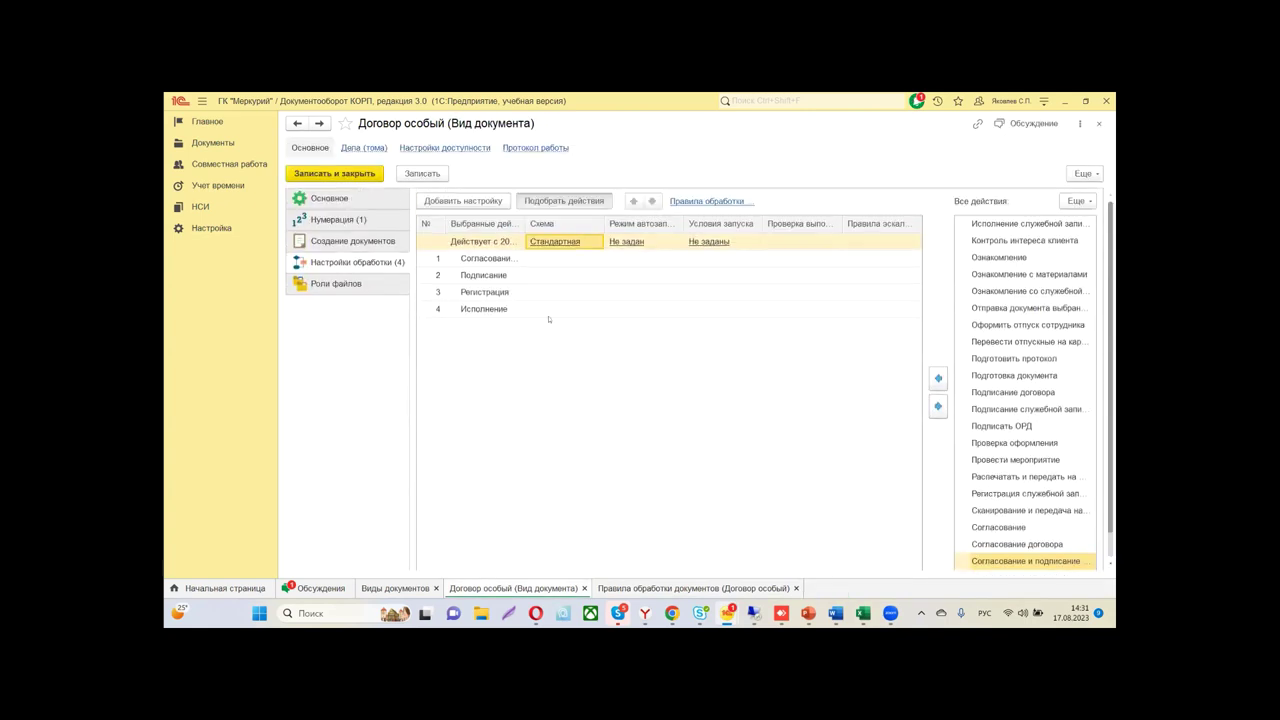
pyautogui.click(555, 243)
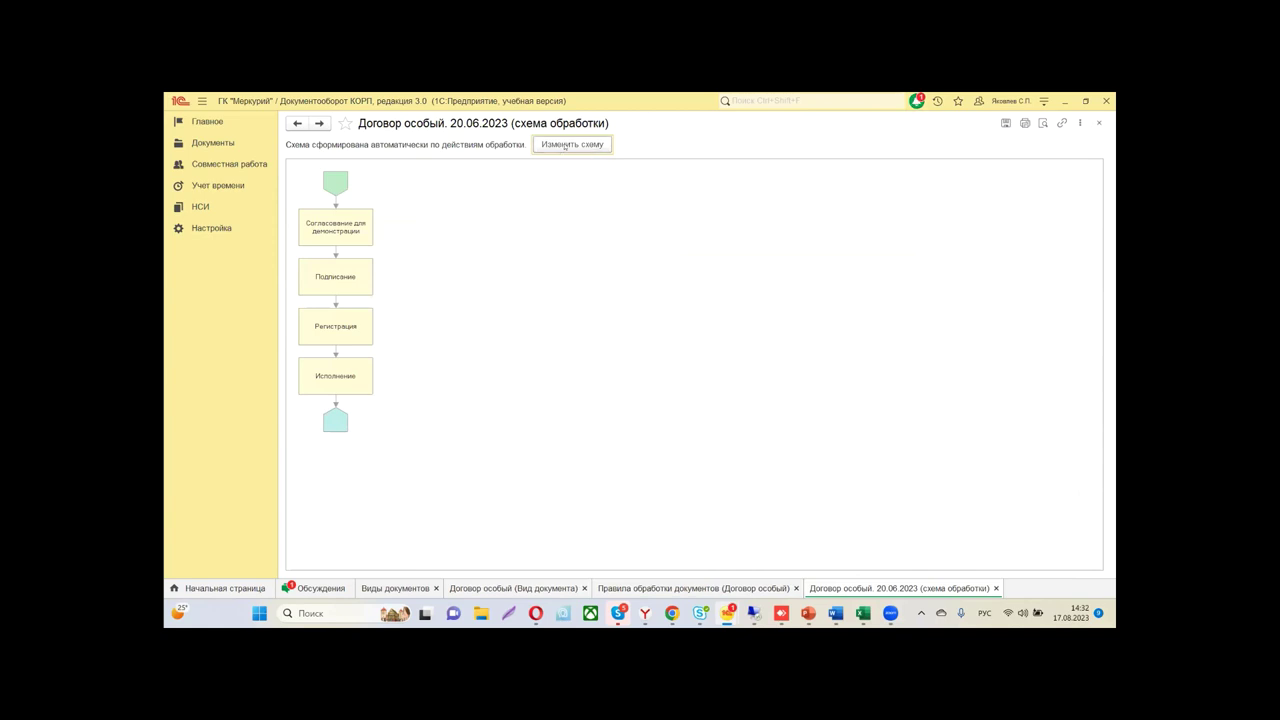
pyautogui.click(566, 145)
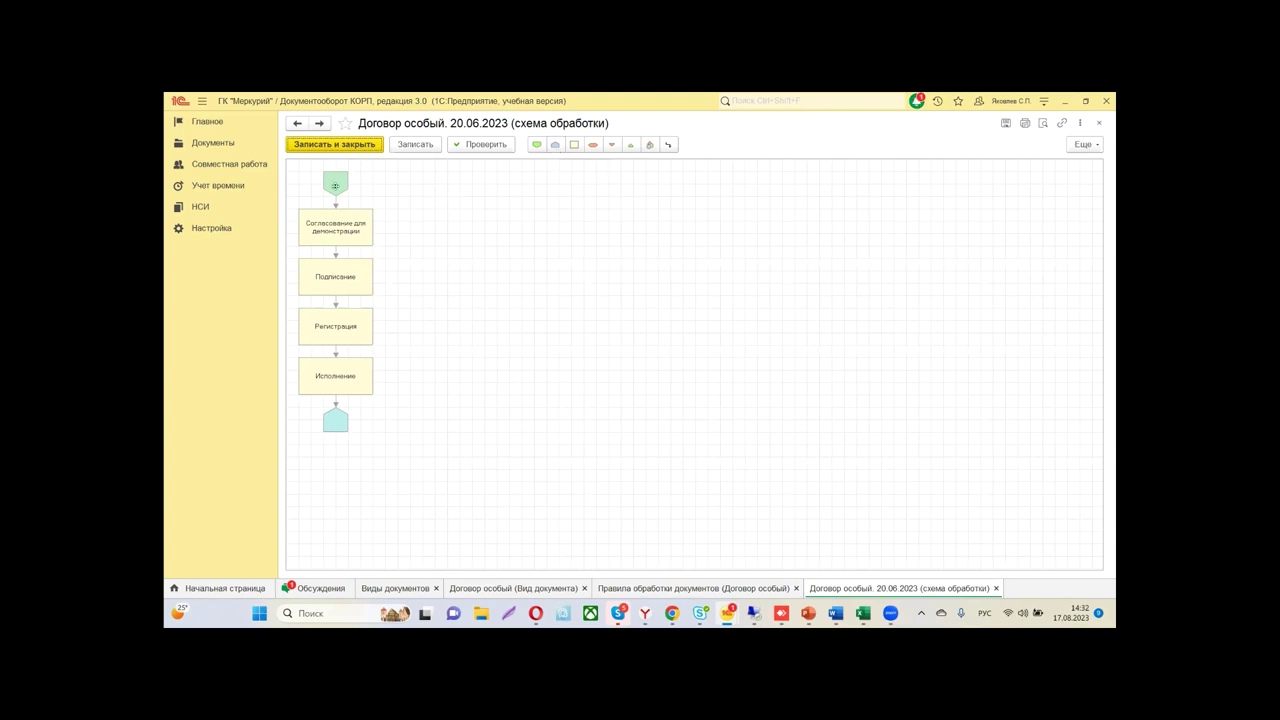
# Review the stages of the Договор особый processing scheme, then save and close the scheme
pyautogui.click(335, 420)
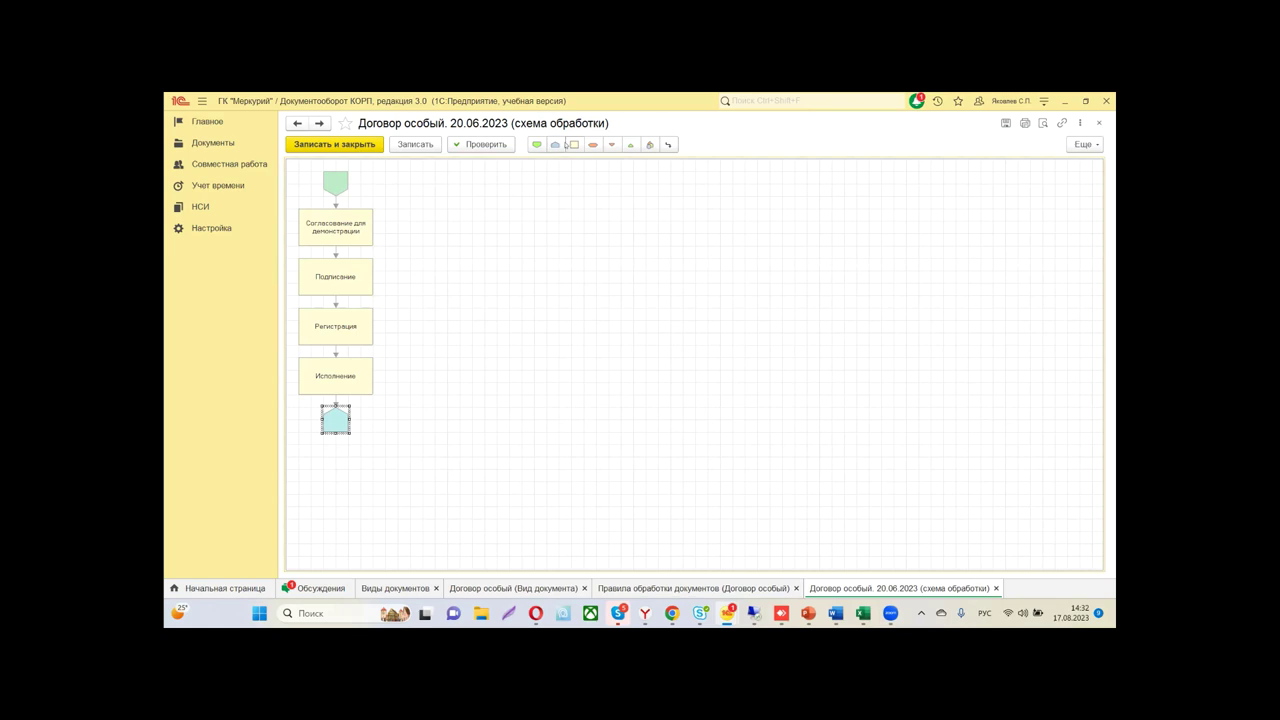
pyautogui.click(668, 146)
pyautogui.click(342, 234)
pyautogui.click(340, 288)
pyautogui.click(330, 328)
pyautogui.click(328, 379)
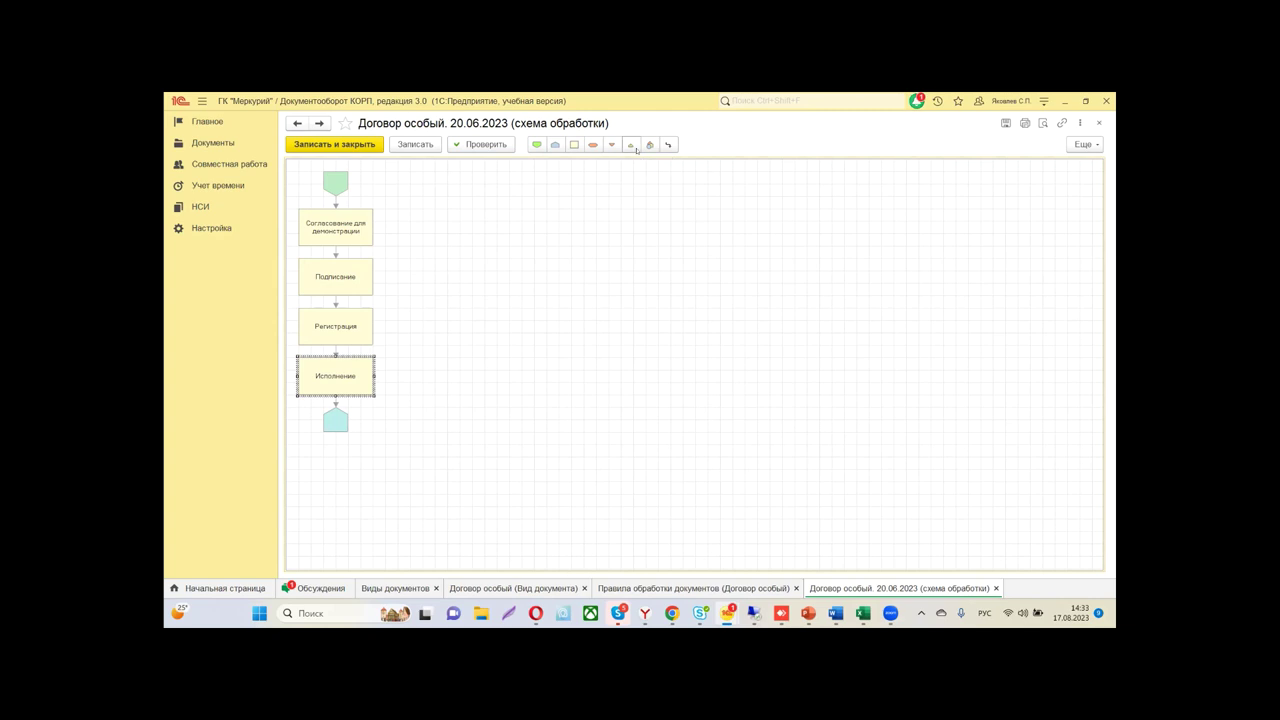
pyautogui.click(539, 237)
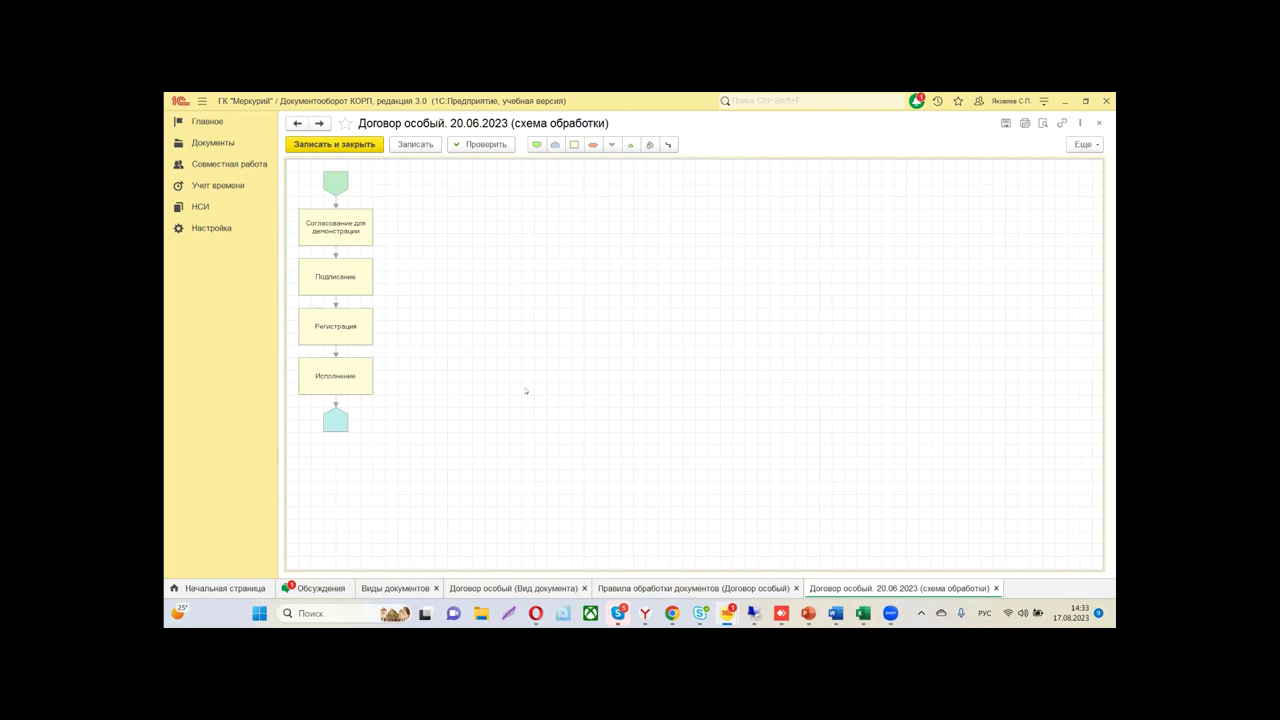
pyautogui.click(343, 230)
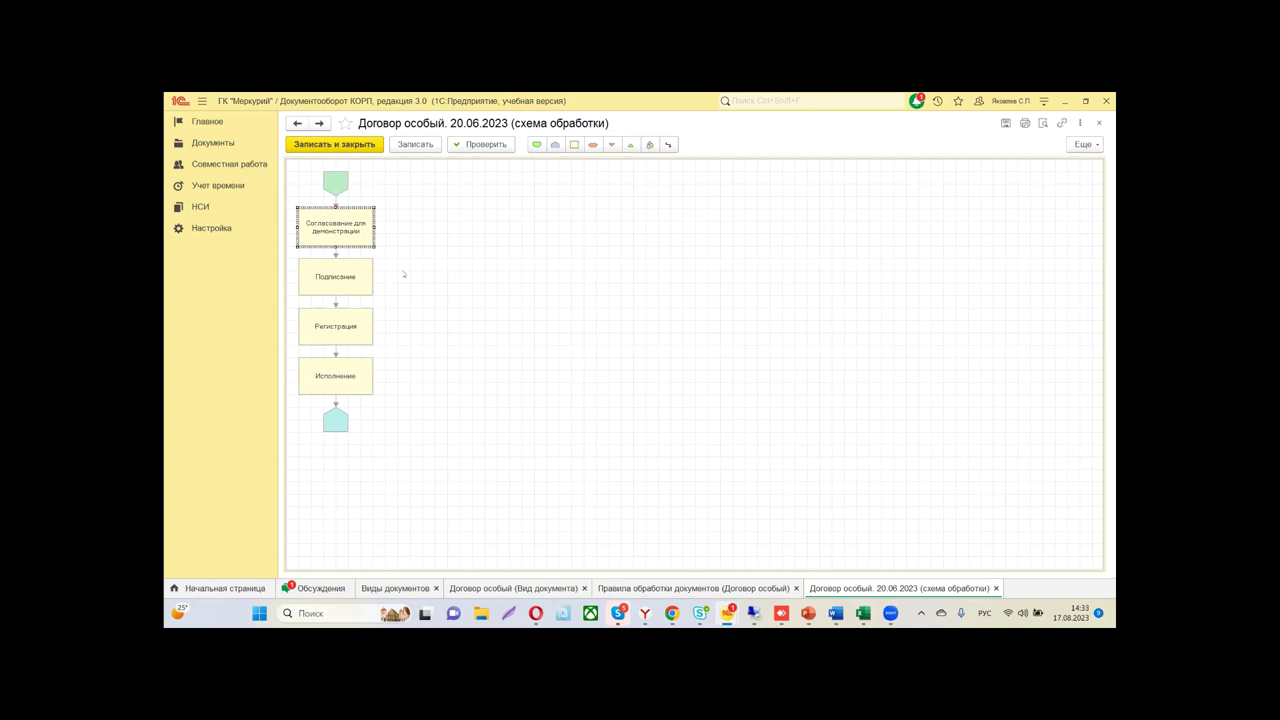
pyautogui.click(358, 275)
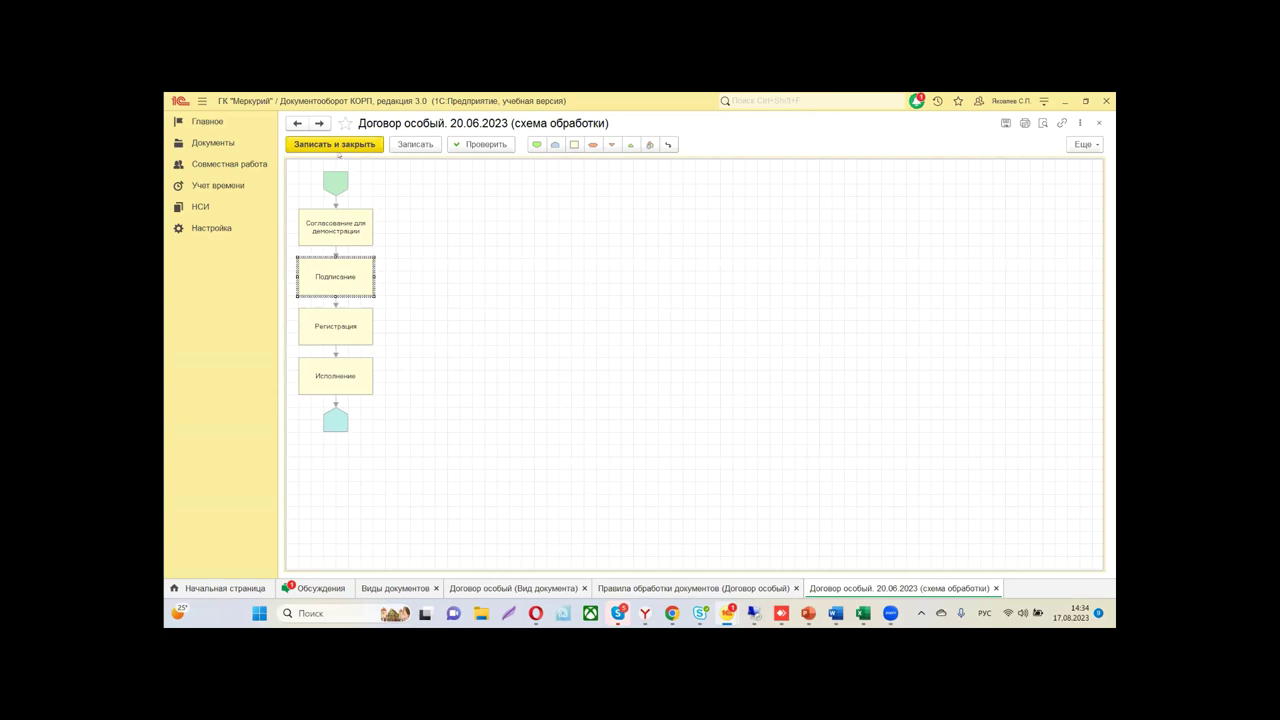
pyautogui.click(334, 145)
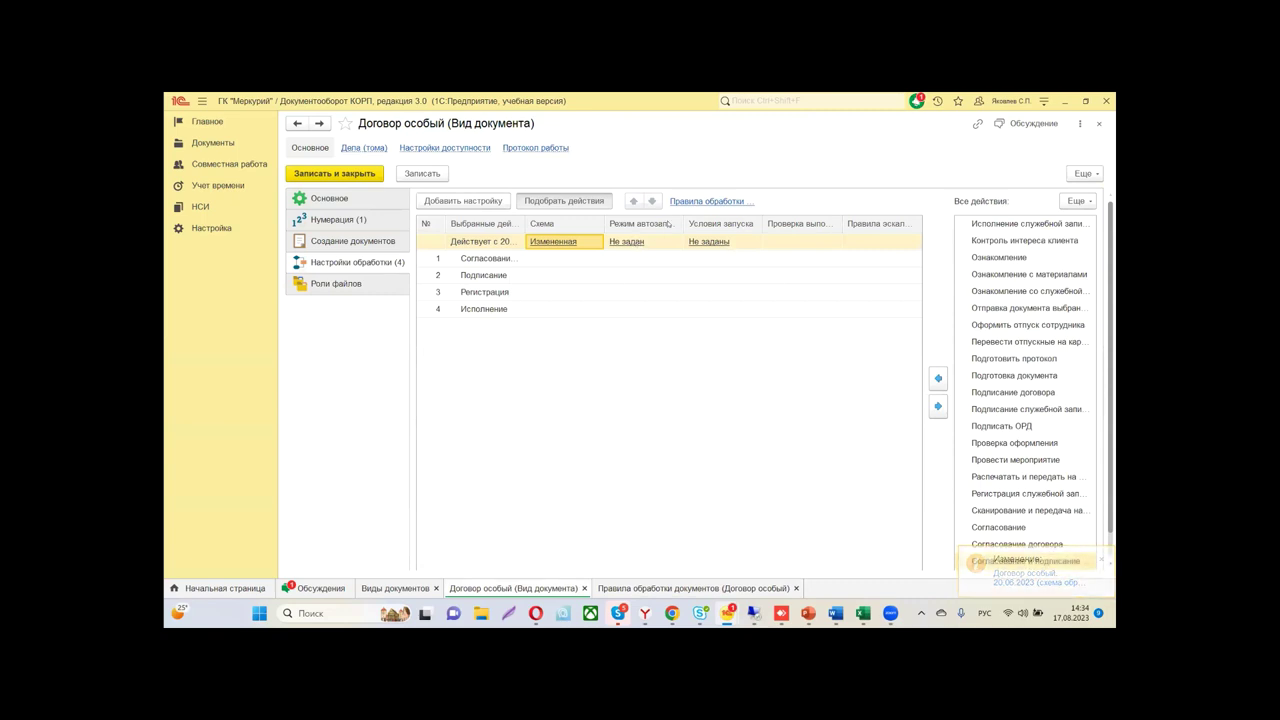
# Examine the Интерактивный запуск and Автоматический запуск options of the processing setting's autostart mode, and leave without applying them
pyautogui.click(635, 246)
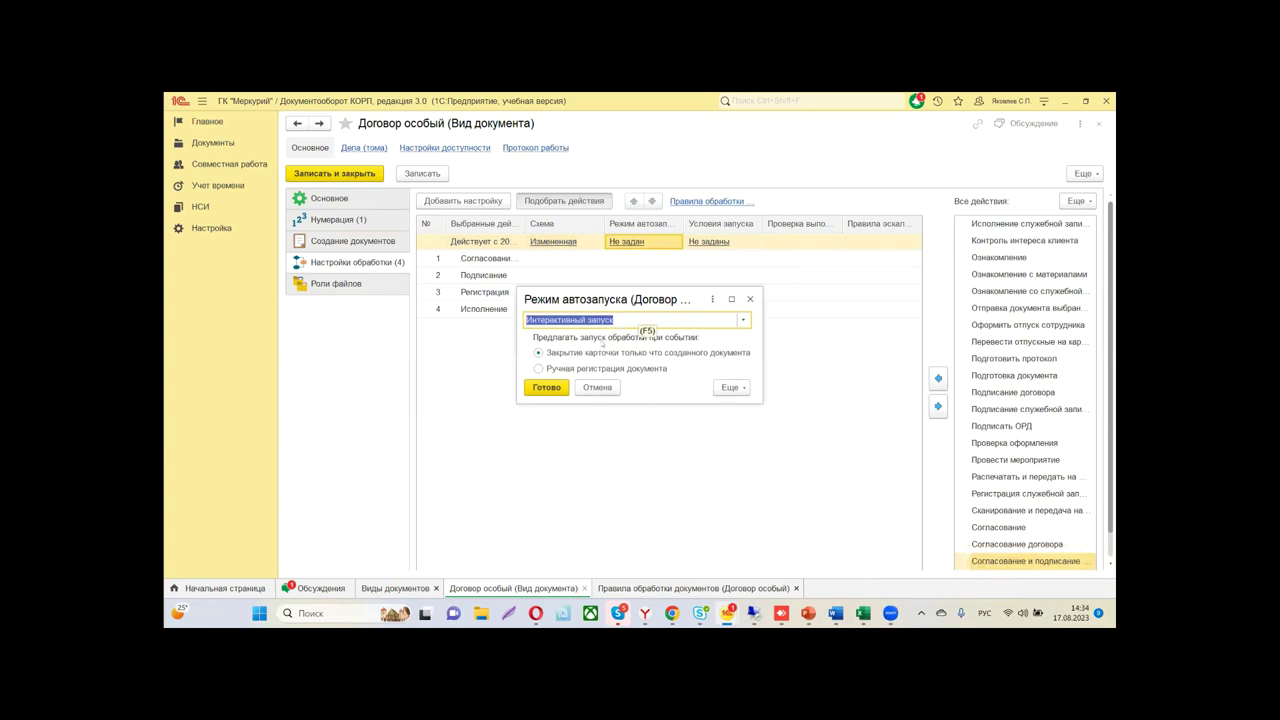
pyautogui.click(743, 320)
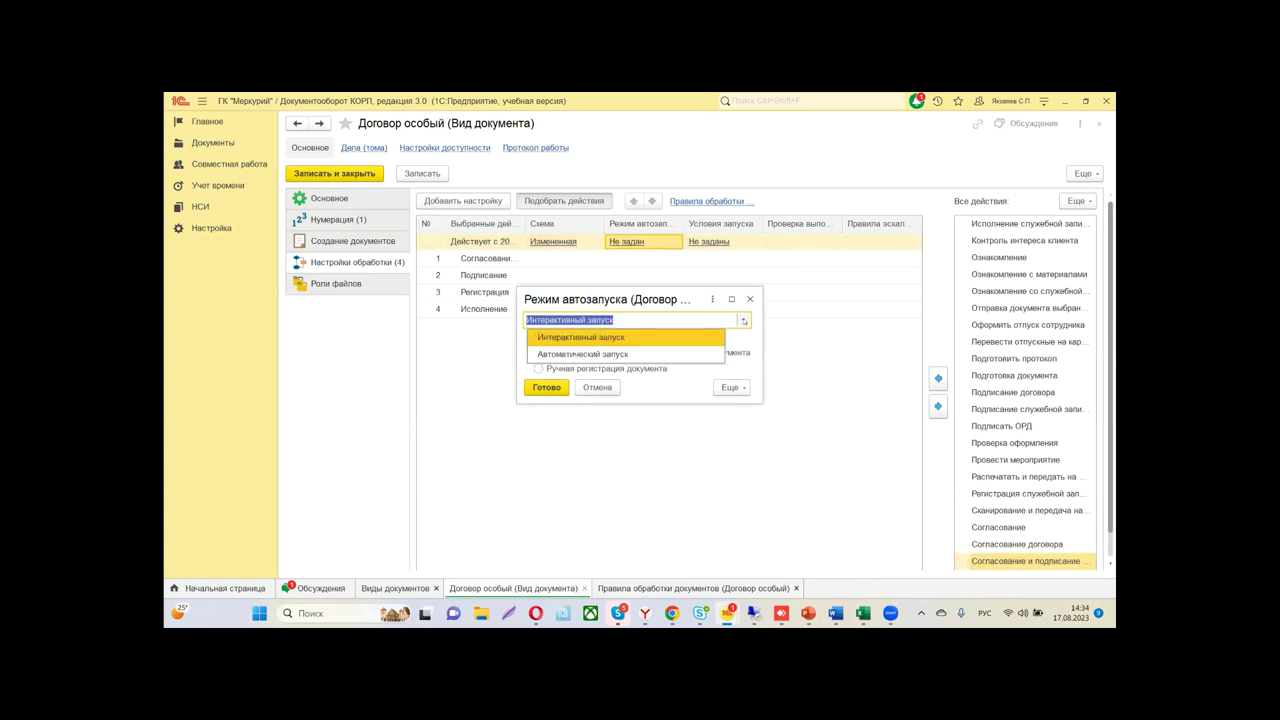
pyautogui.click(630, 353)
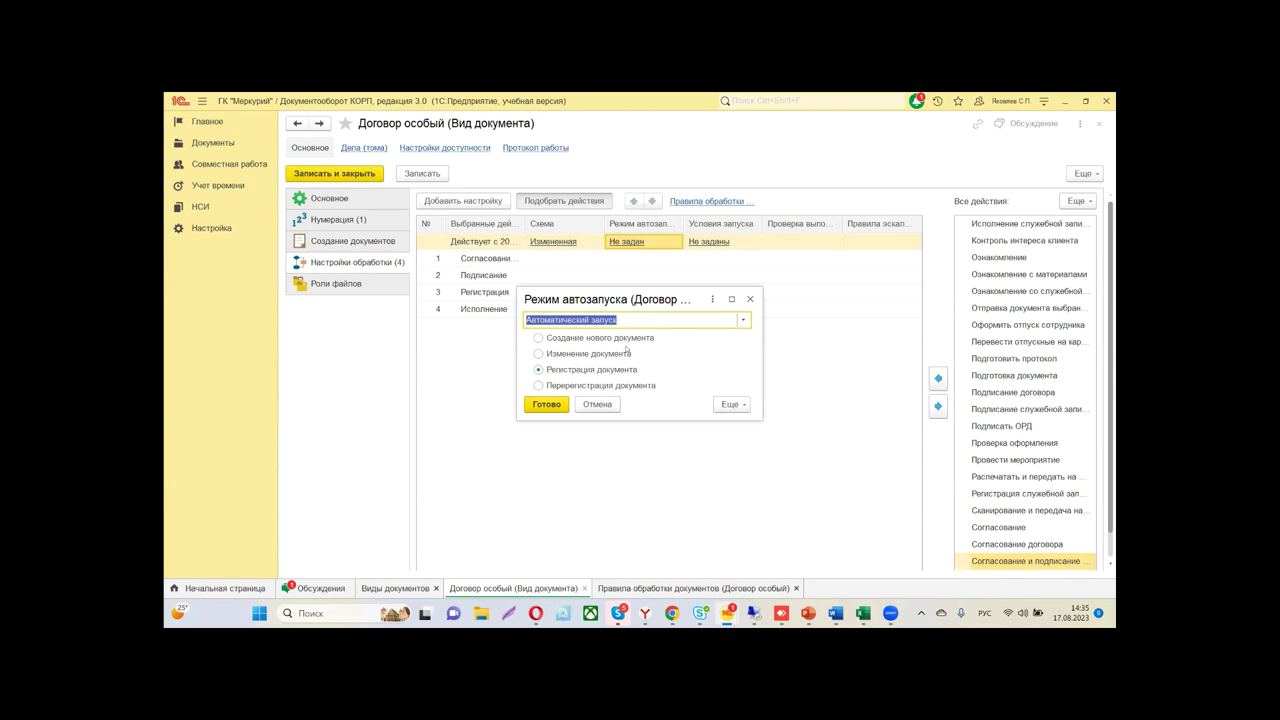
pyautogui.click(741, 319)
pyautogui.click(630, 336)
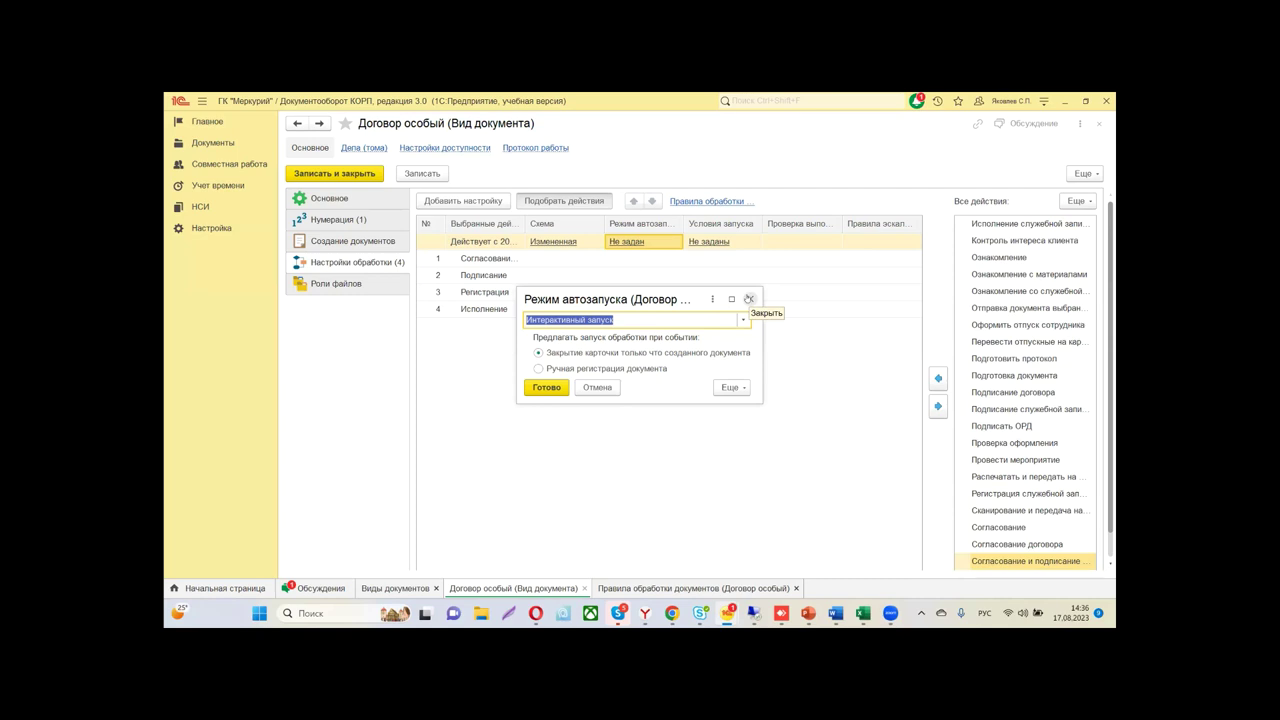
pyautogui.click(749, 298)
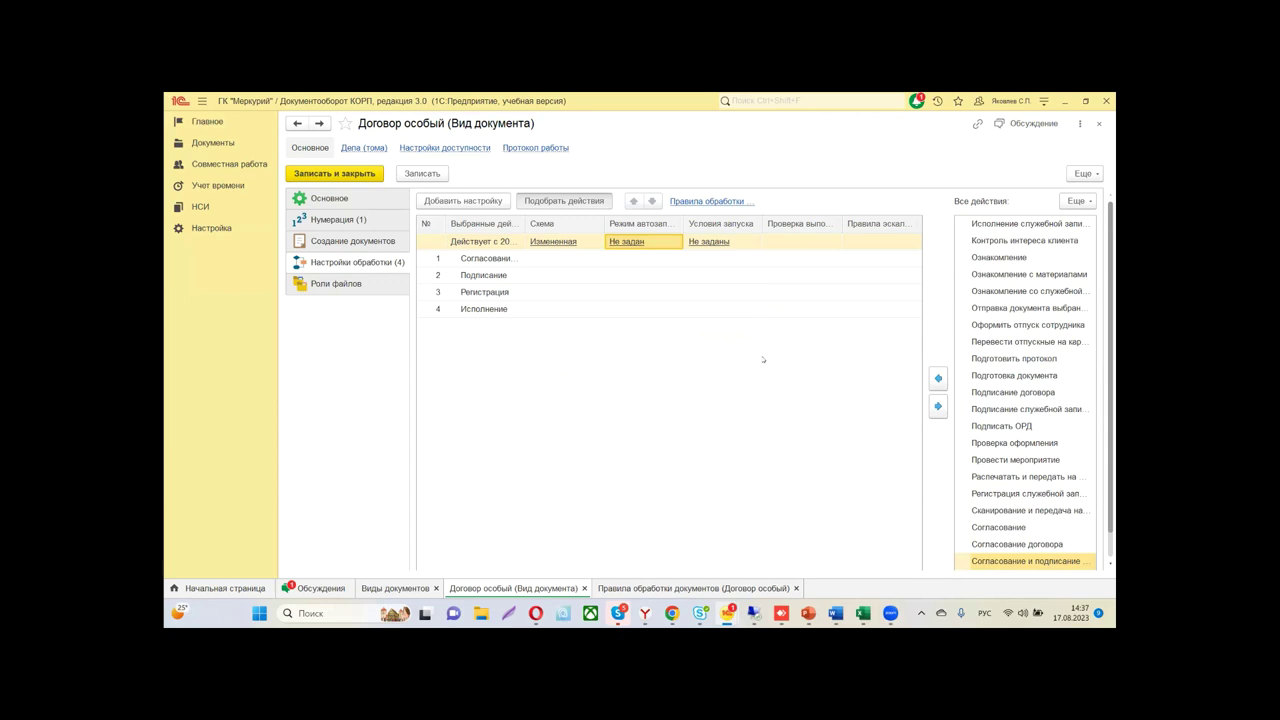
# Examine the verification algorithms available as launch conditions for the processing setting, and discard the unfilled condition
pyautogui.click(714, 243)
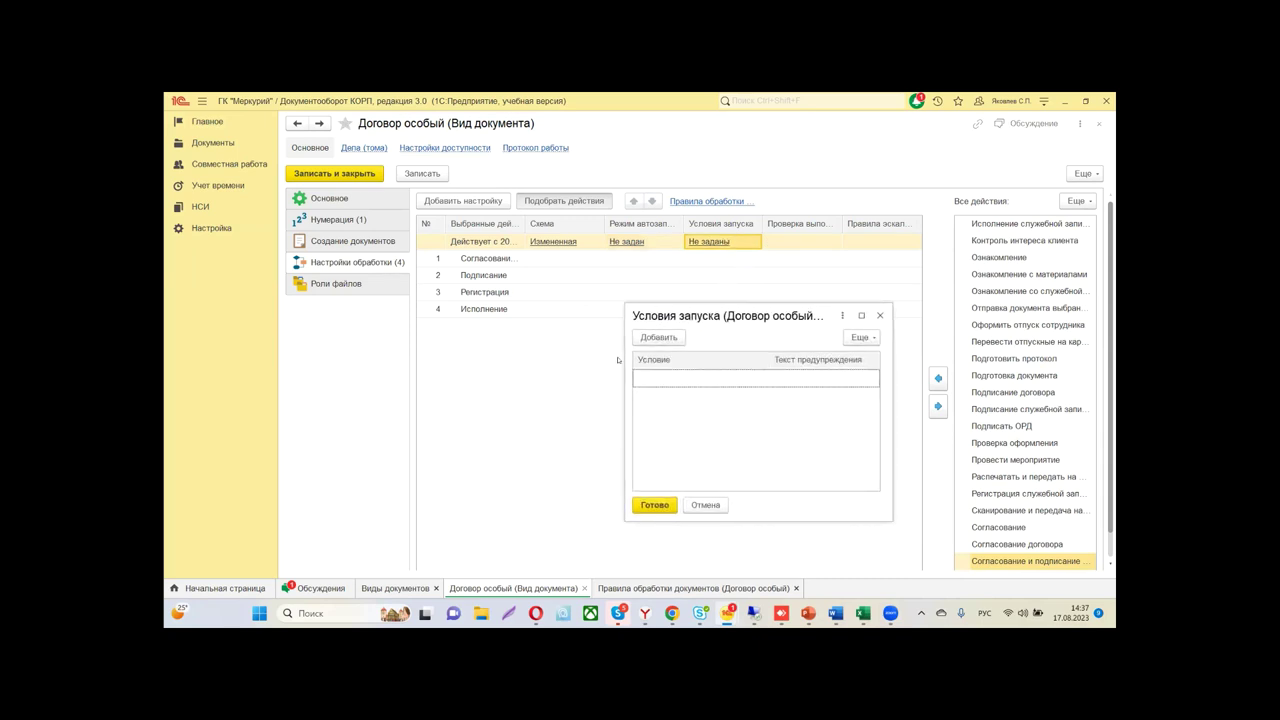
pyautogui.click(658, 337)
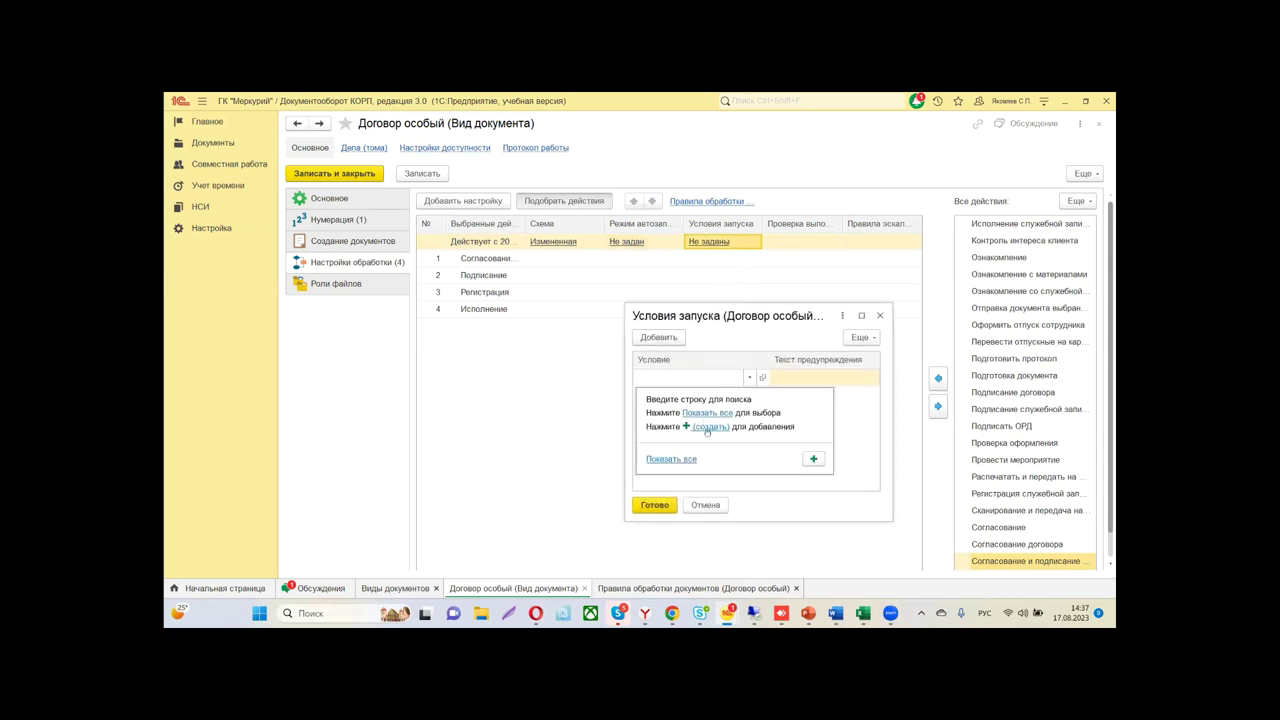
pyautogui.click(707, 413)
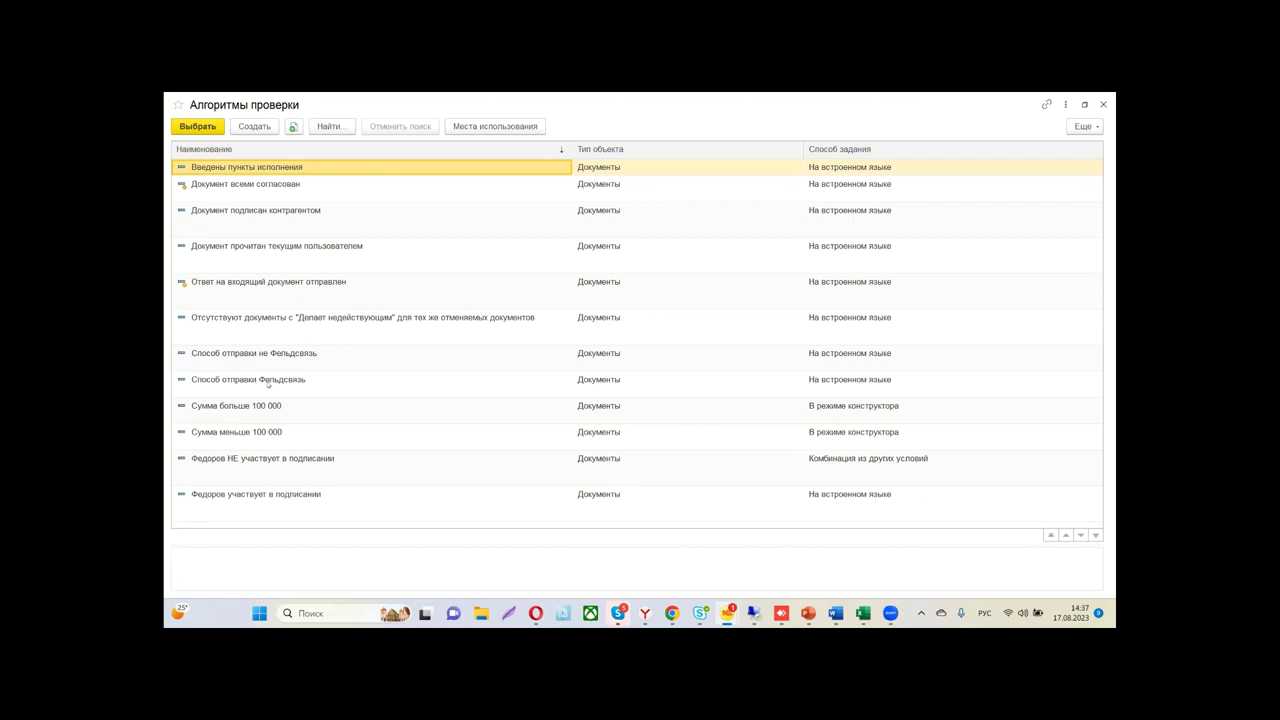
pyautogui.click(324, 258)
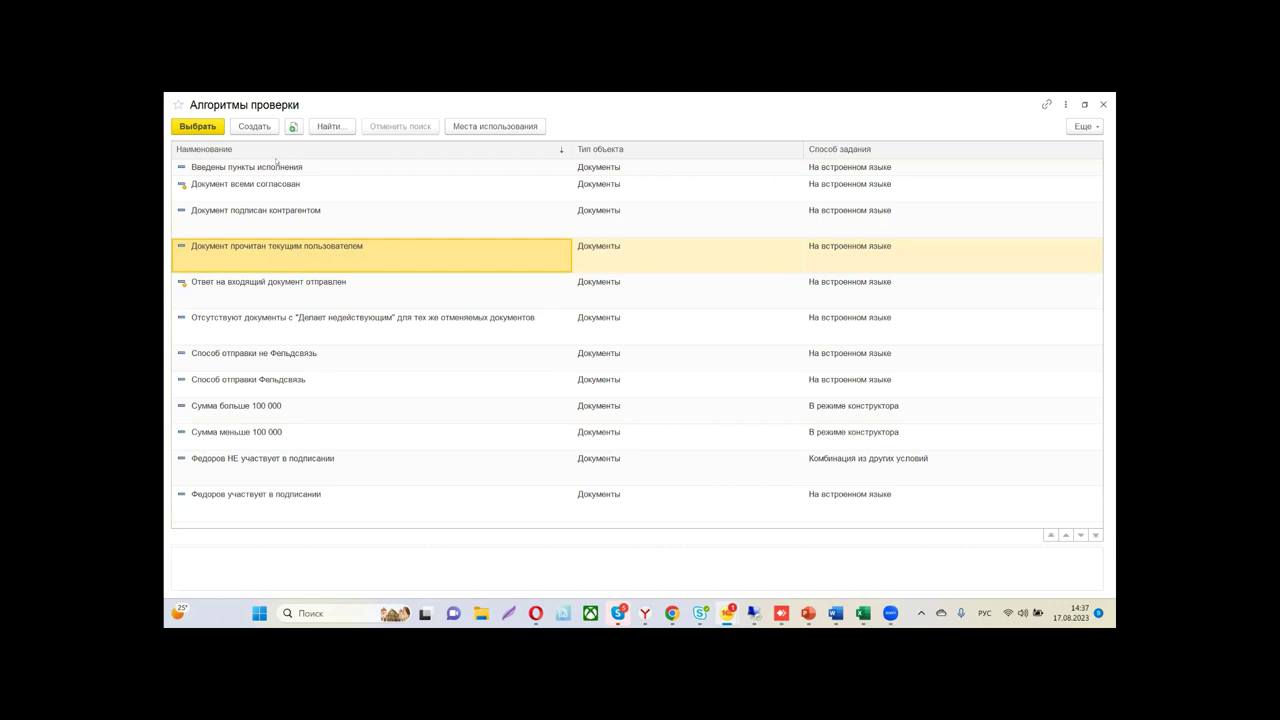
pyautogui.click(258, 356)
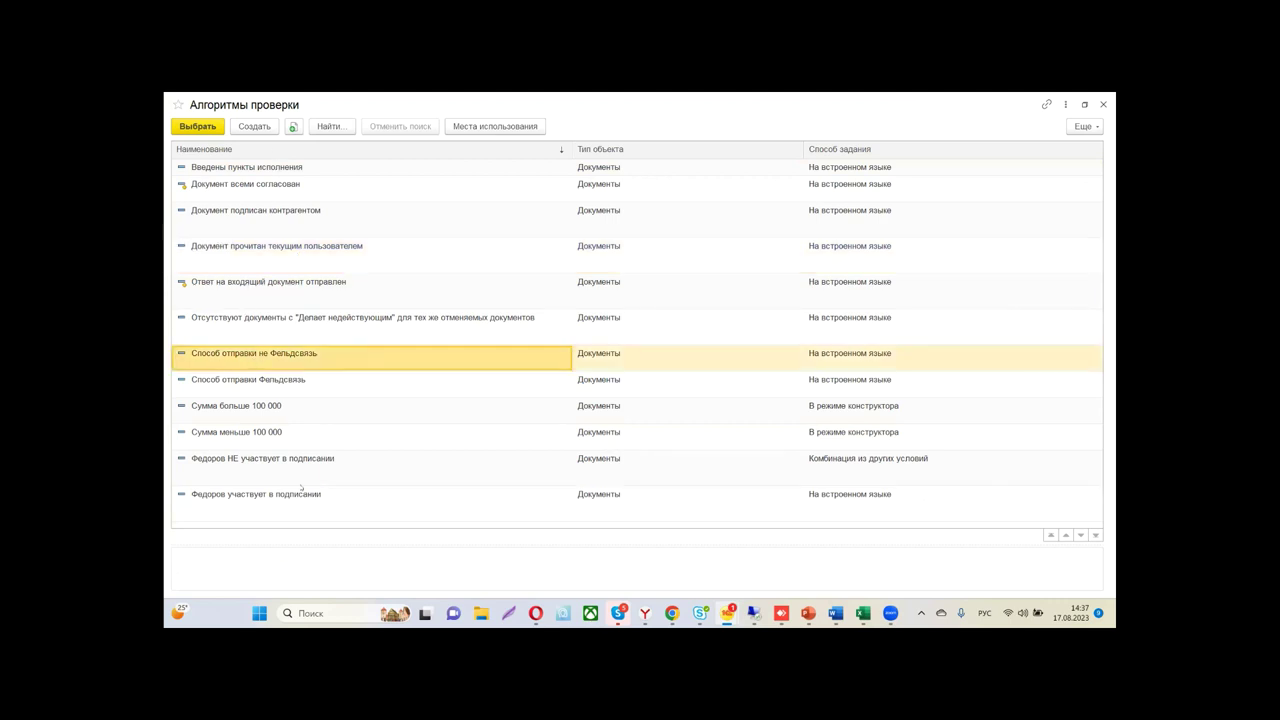
pyautogui.click(238, 415)
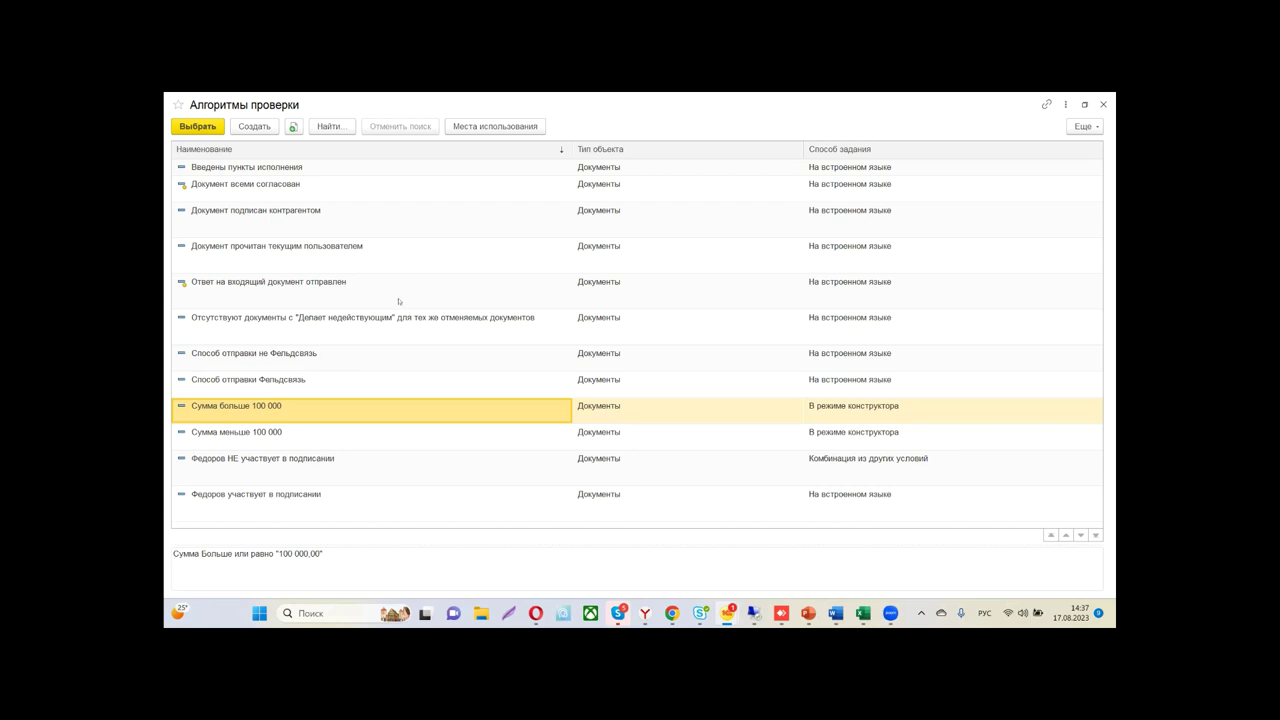
pyautogui.click(1103, 104)
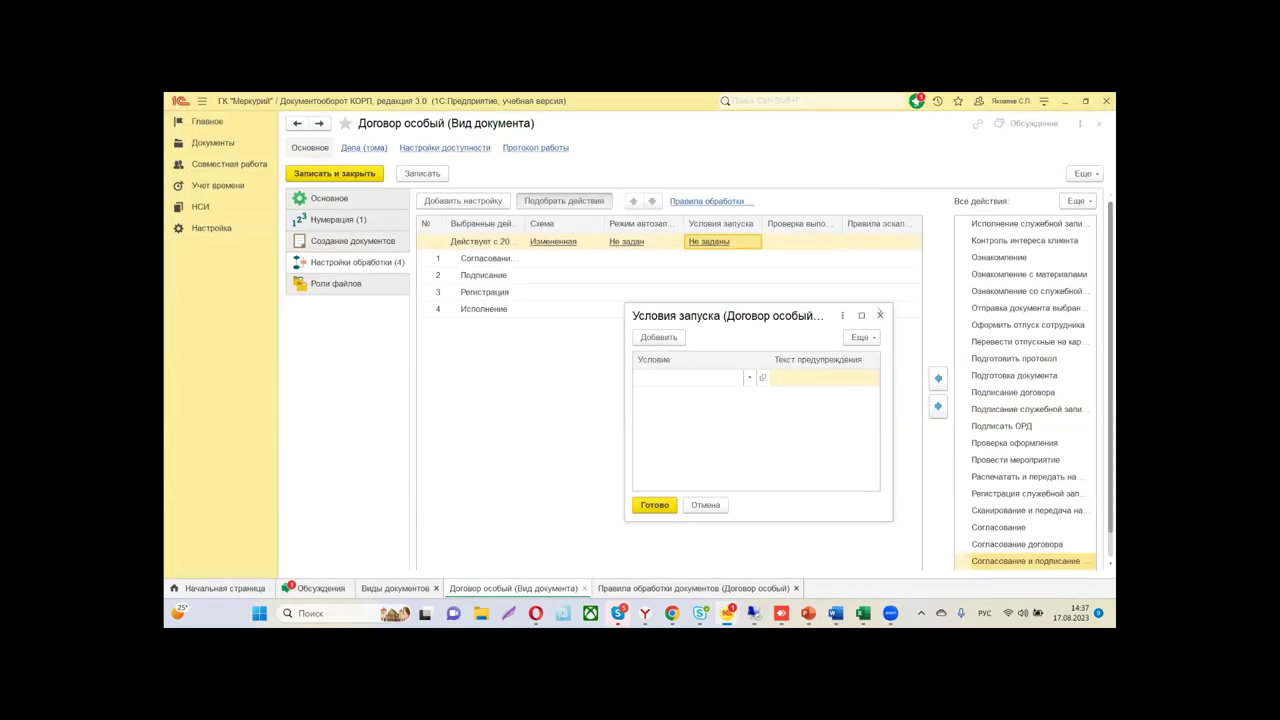
pyautogui.click(880, 315)
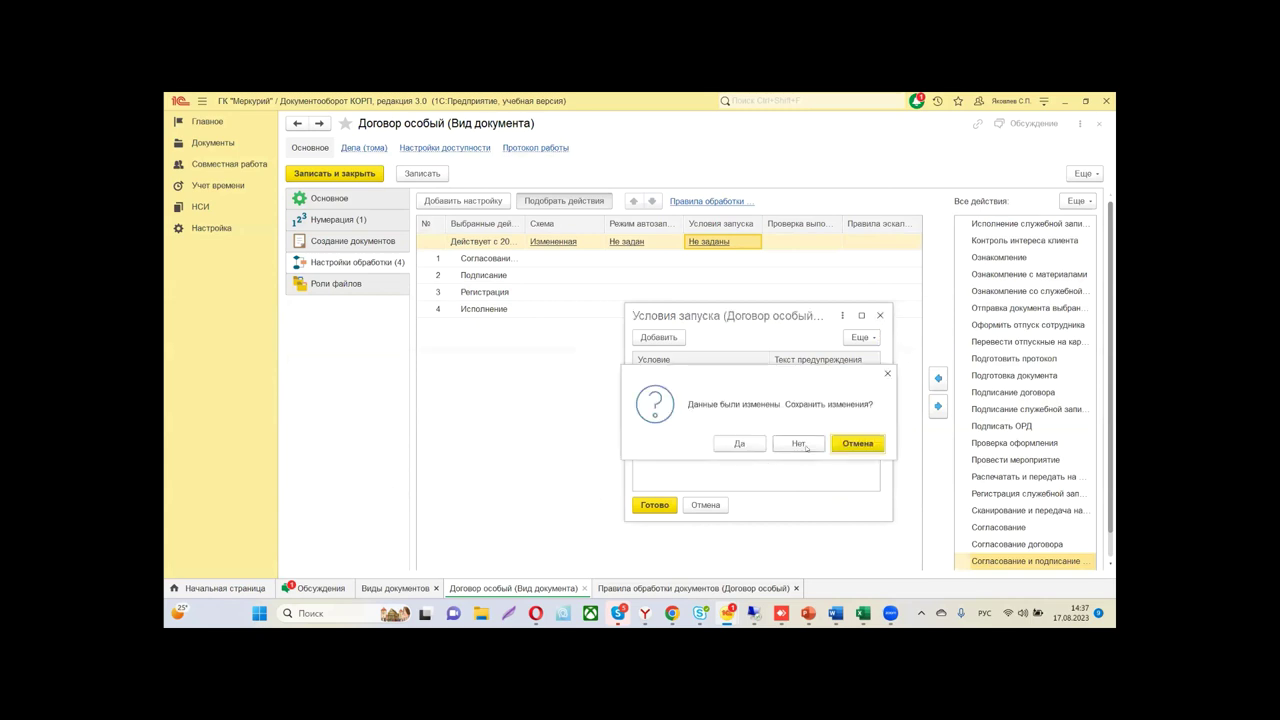
pyautogui.click(805, 446)
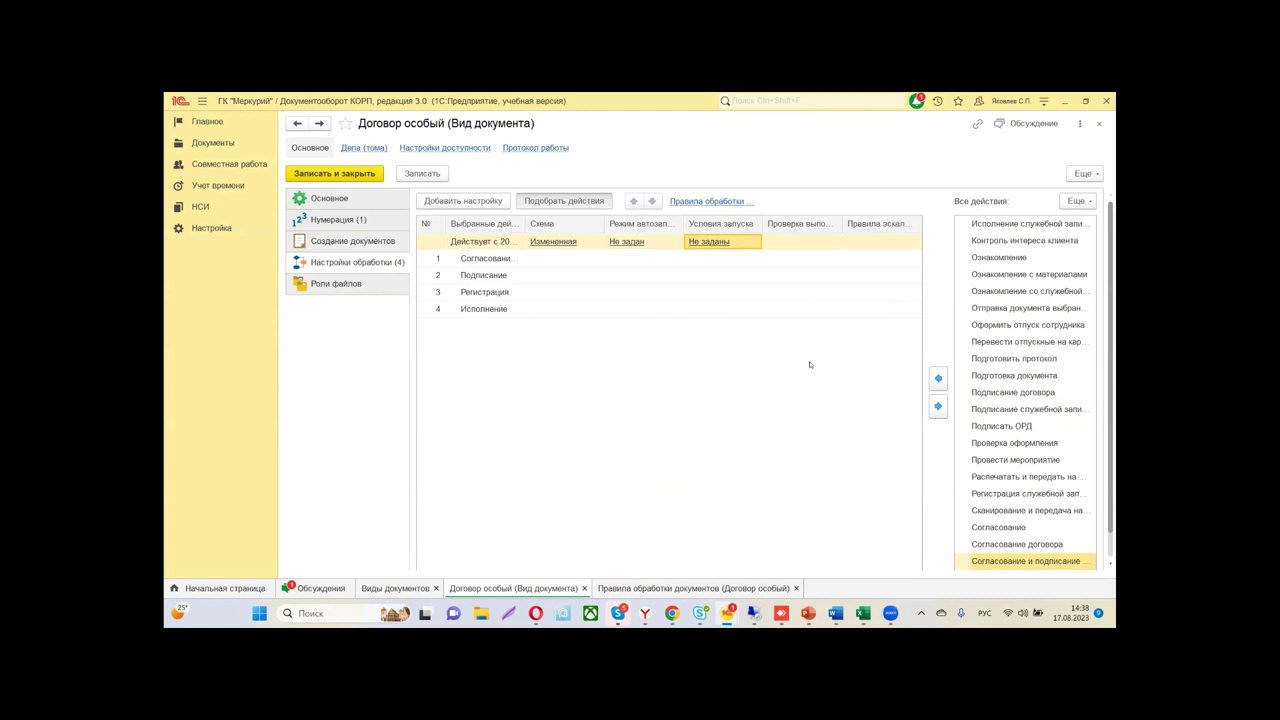
pyautogui.click(806, 242)
pyautogui.click(796, 245)
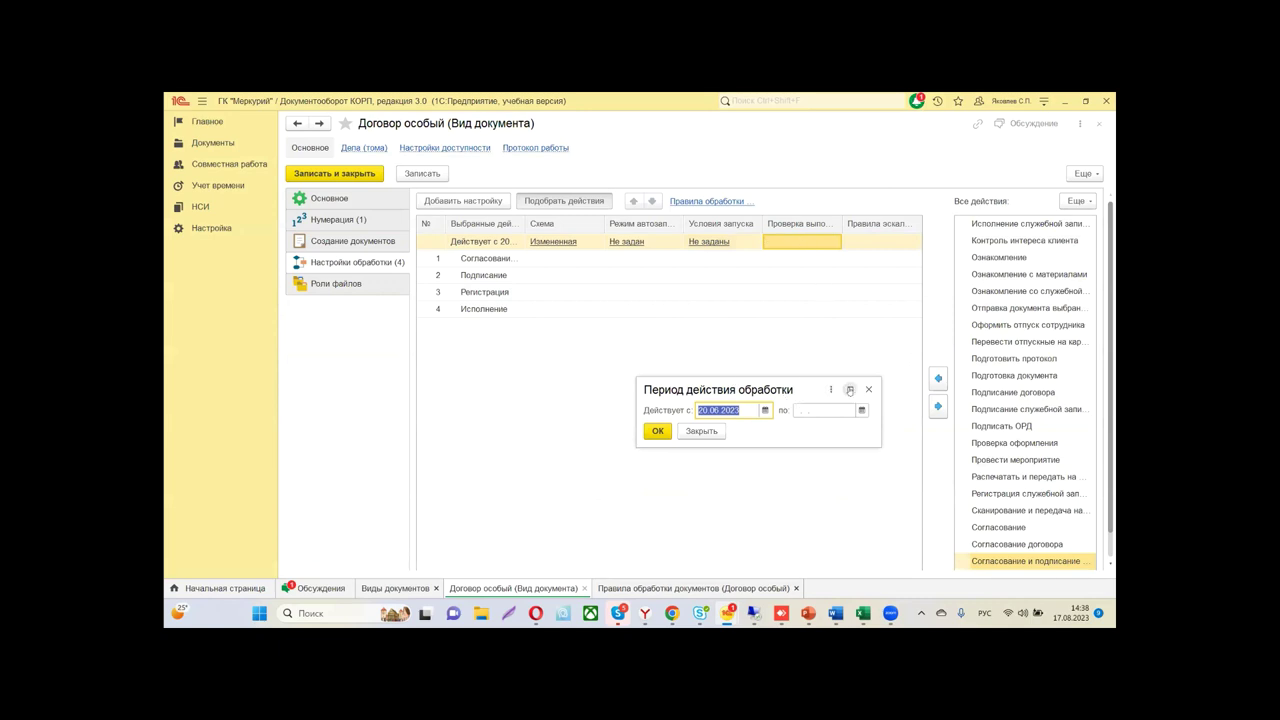
pyautogui.click(868, 389)
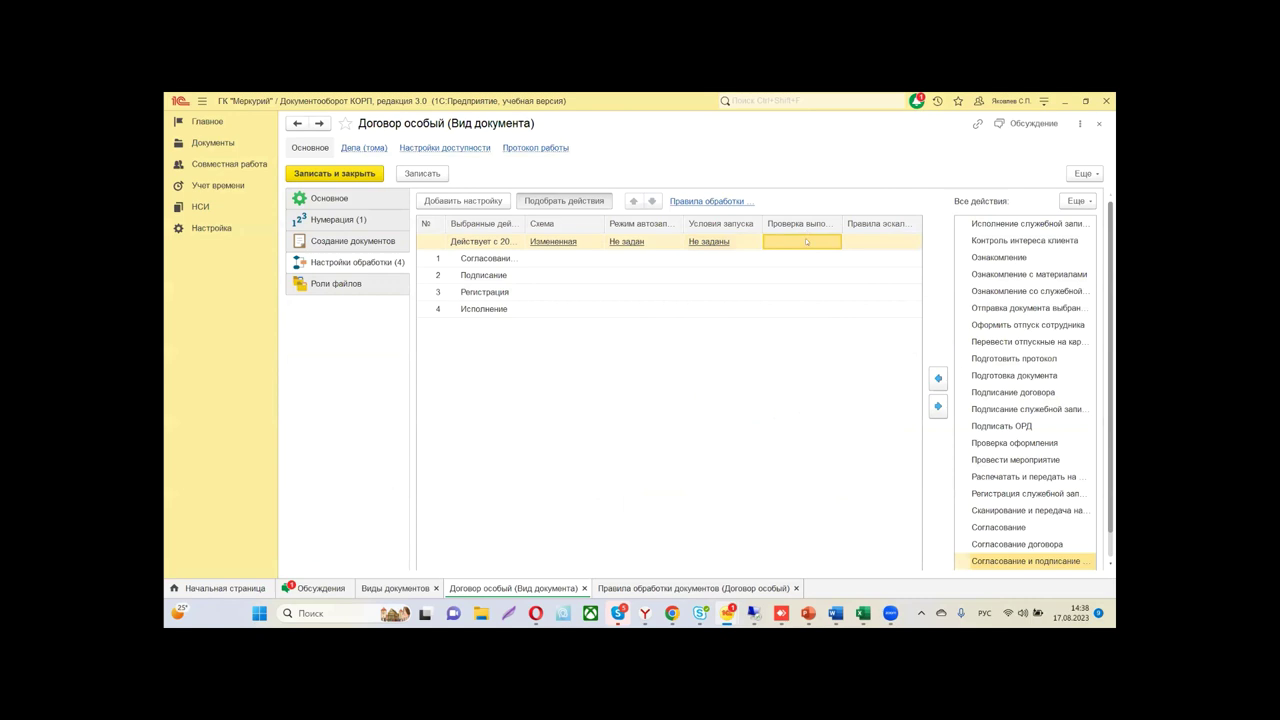
# Add a second processing setting to Договор особый, effective from 17.08.2023
pyautogui.rightClick(806, 242)
pyautogui.press('Return')
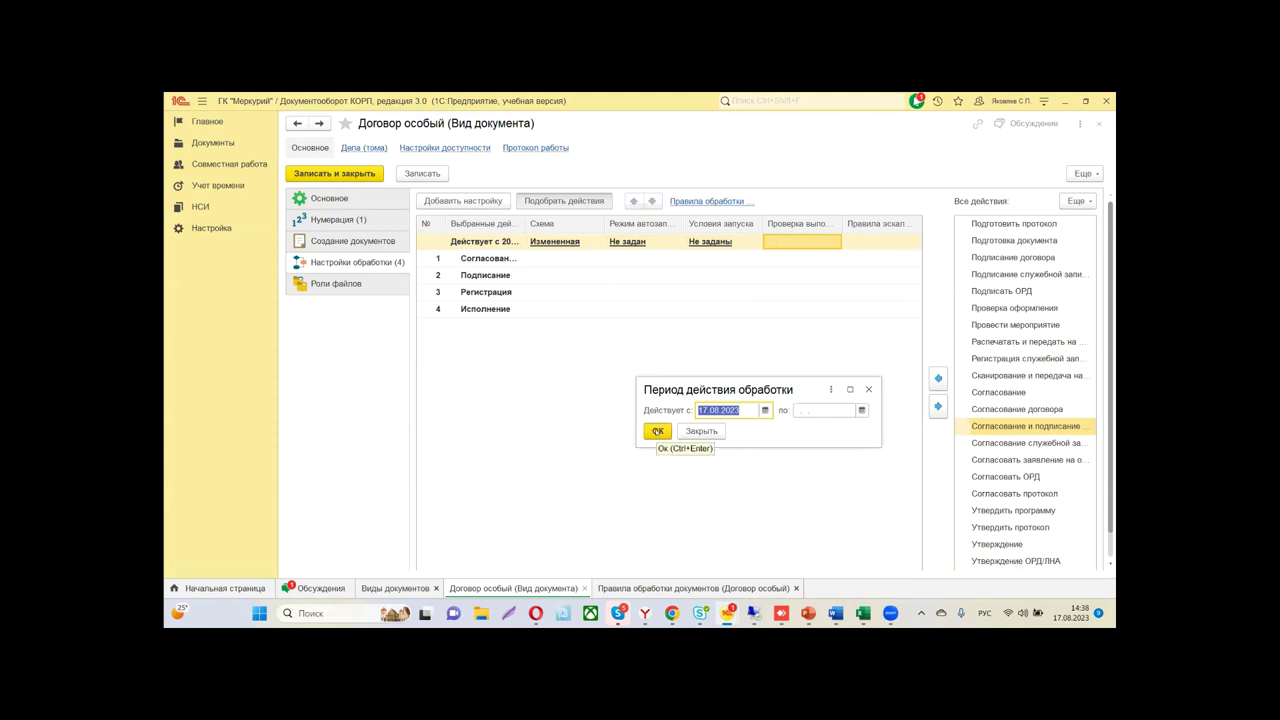
pyautogui.click(657, 431)
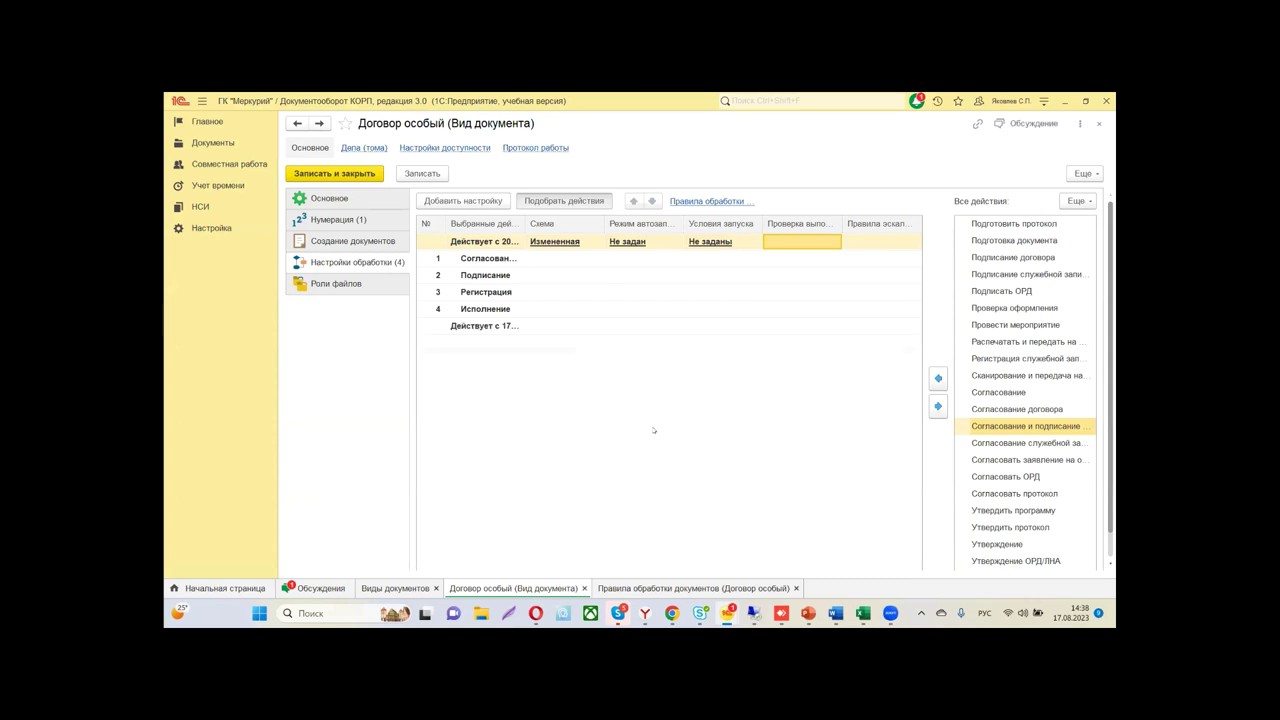
# Examine the validity periods of both processing settings of Договор особый without changing them
pyautogui.click(497, 327)
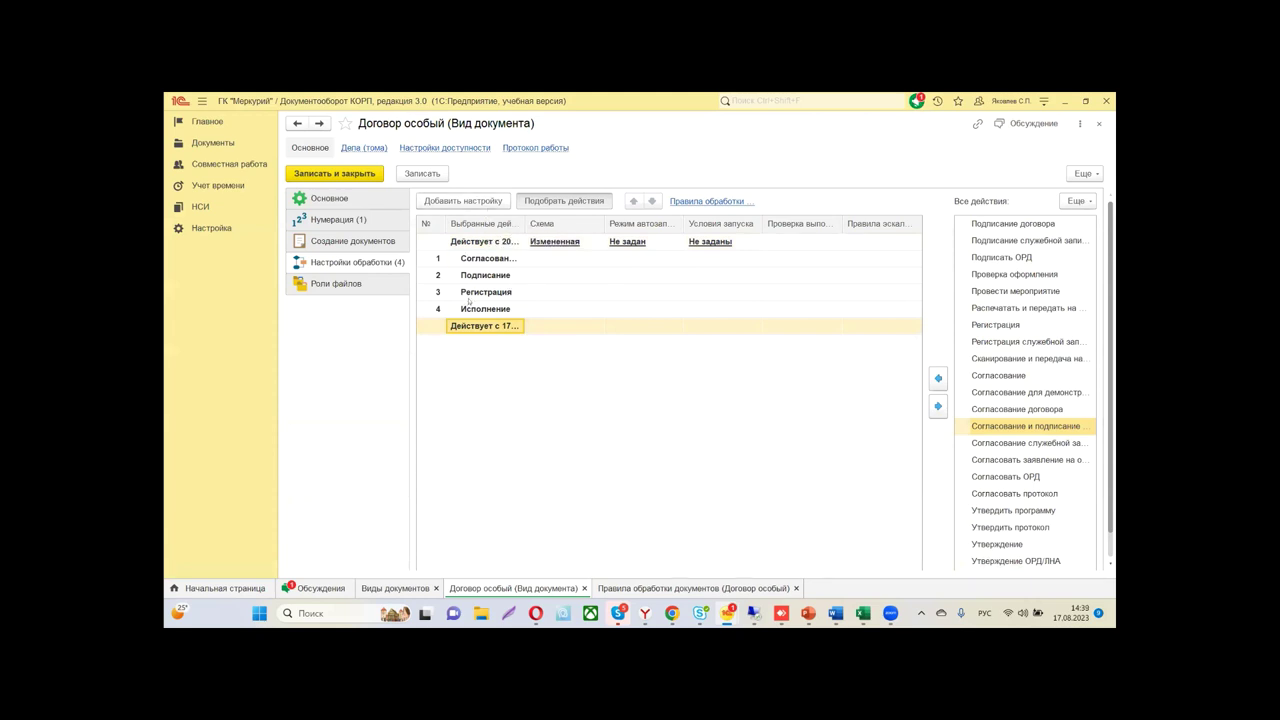
pyautogui.click(474, 246)
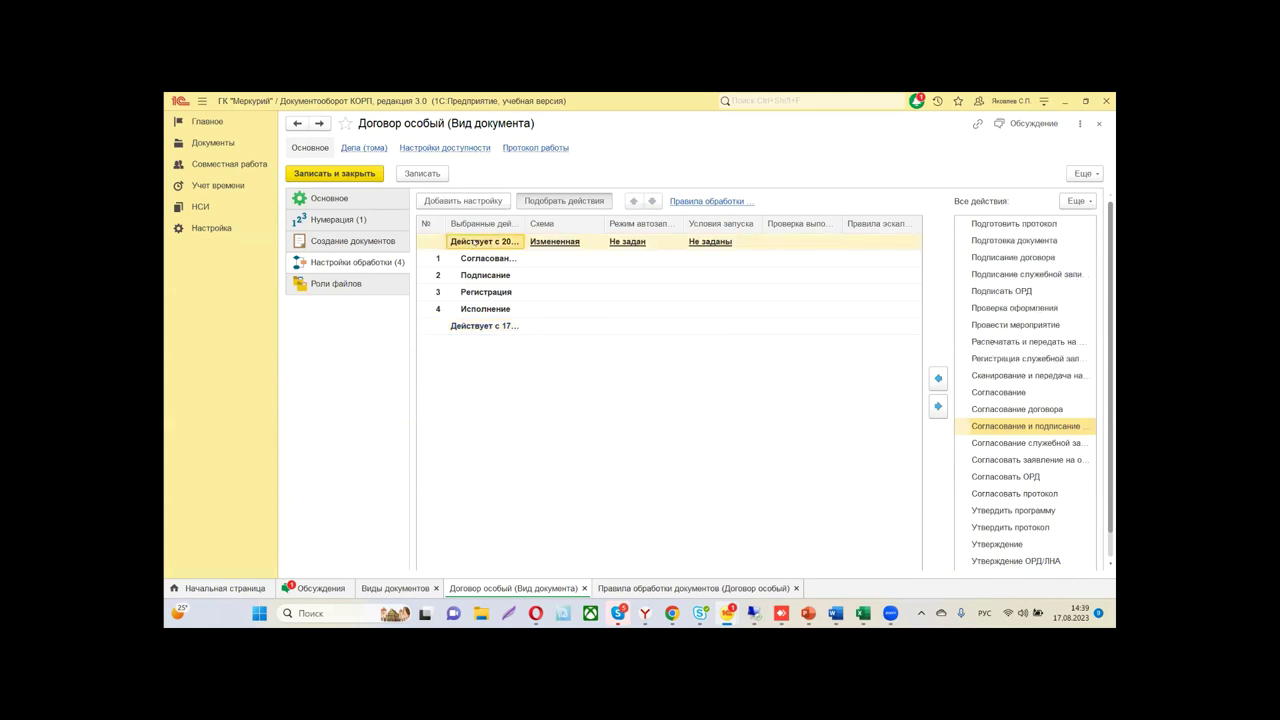
pyautogui.doubleClick(470, 241)
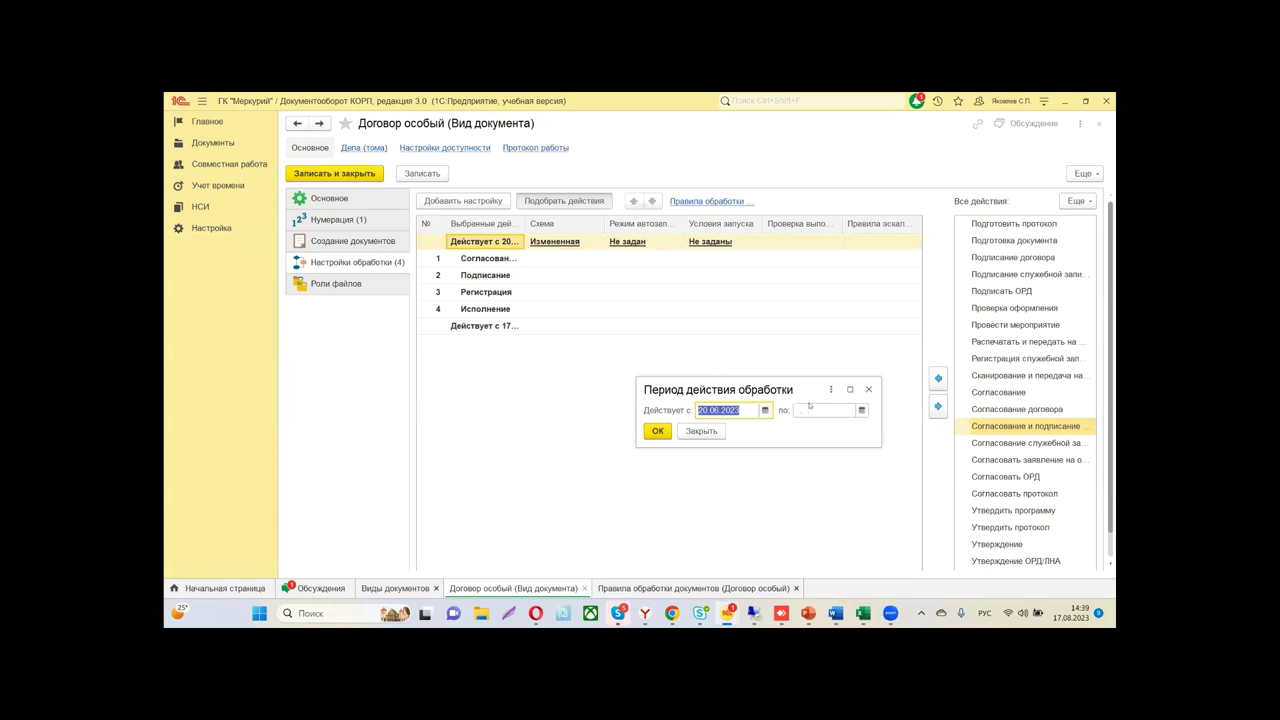
pyautogui.click(868, 389)
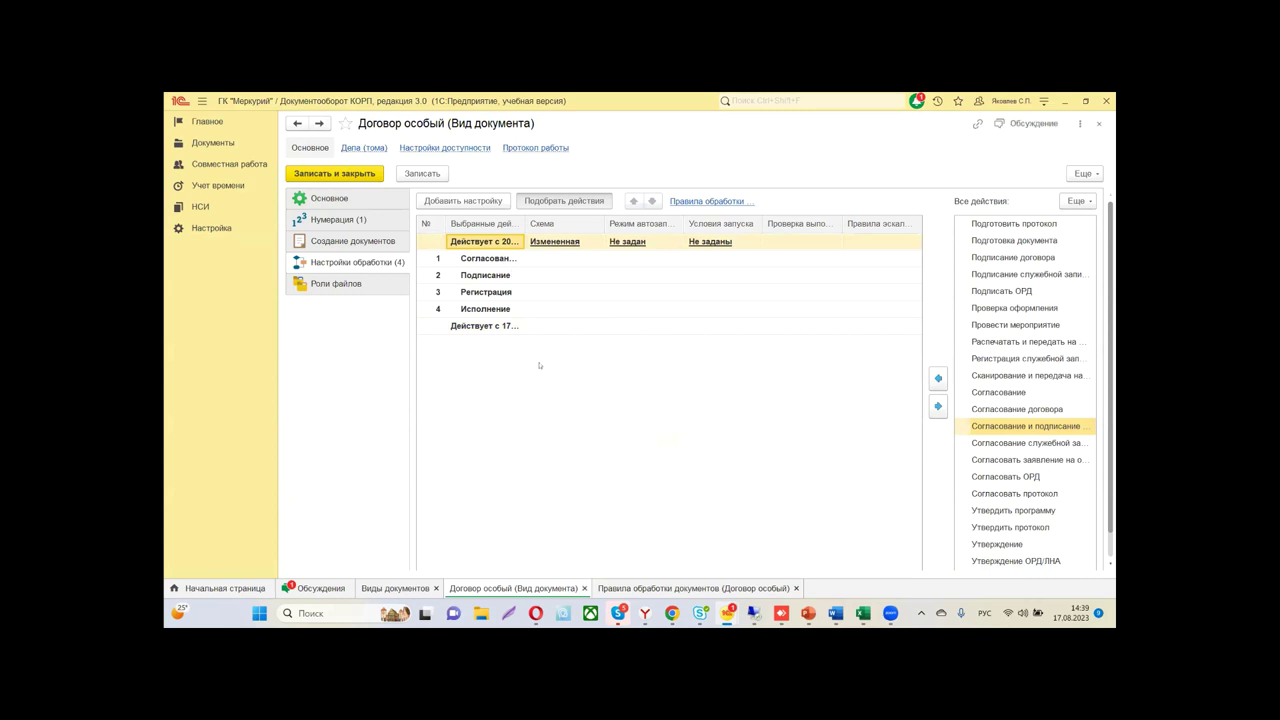
pyautogui.doubleClick(506, 326)
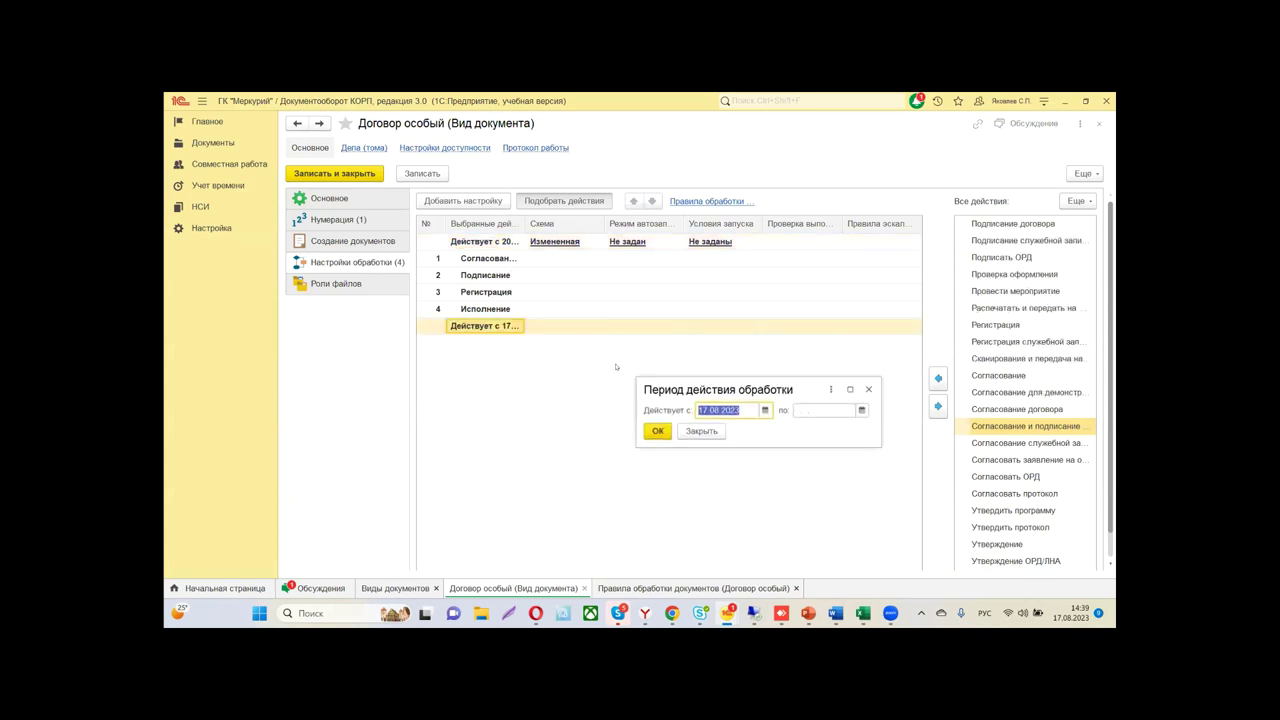
pyautogui.click(868, 389)
# Add the actions Согласование и подписание and Согласовать заявление на о… to the processing setting effective from 17.08.2023
pyautogui.click(585, 201)
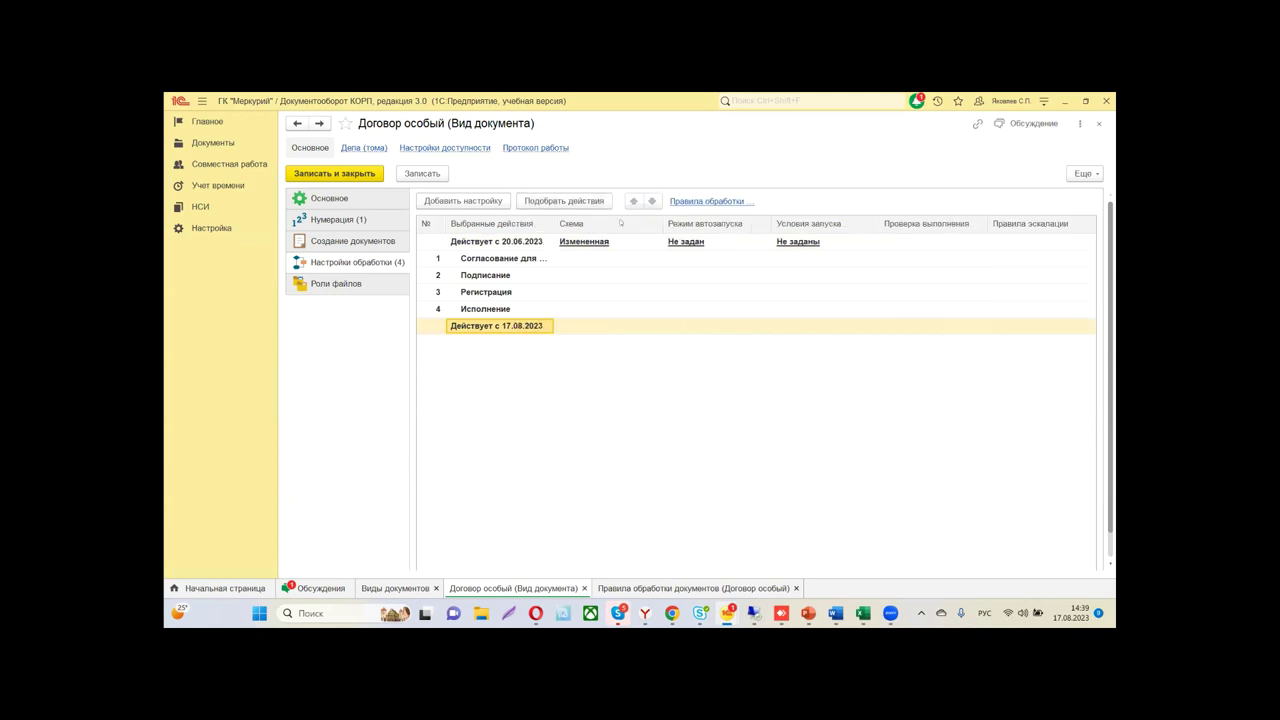
pyautogui.click(564, 201)
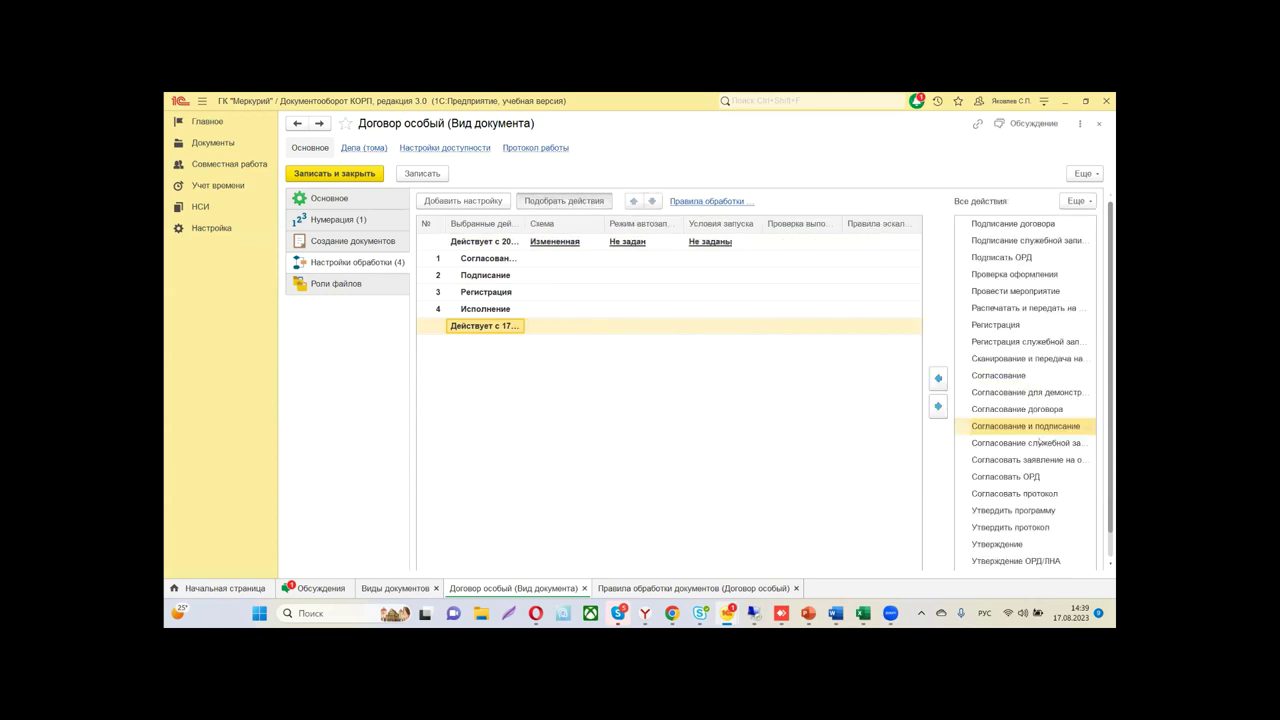
pyautogui.scroll(-1, 1016, 433)
pyautogui.click(986, 399)
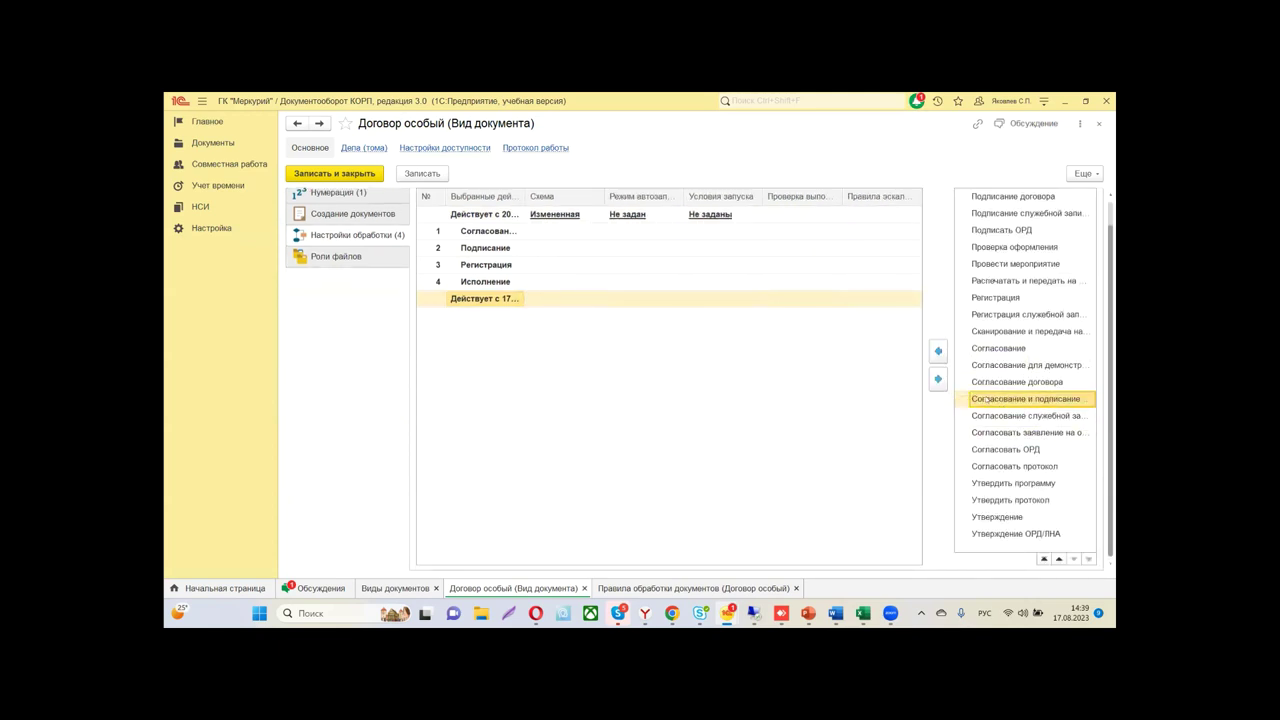
pyautogui.click(938, 353)
pyautogui.click(1000, 433)
pyautogui.click(938, 351)
pyautogui.doubleClick(505, 299)
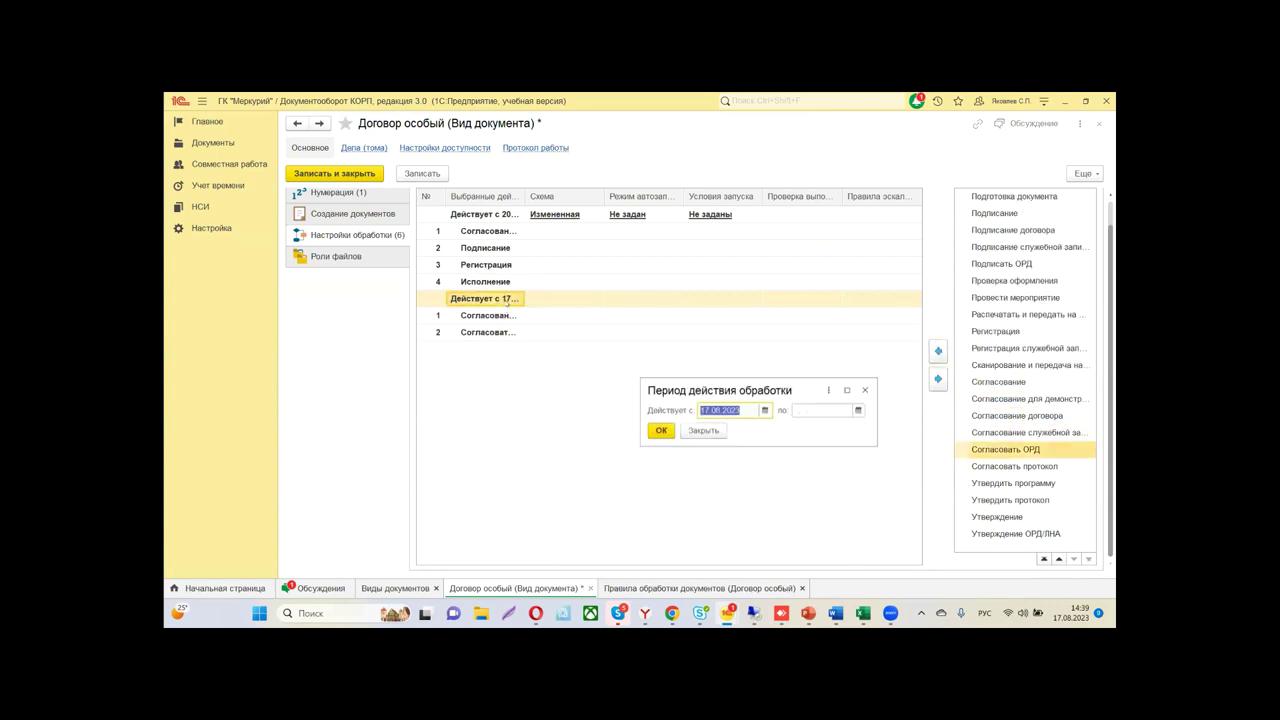
pyautogui.click(764, 411)
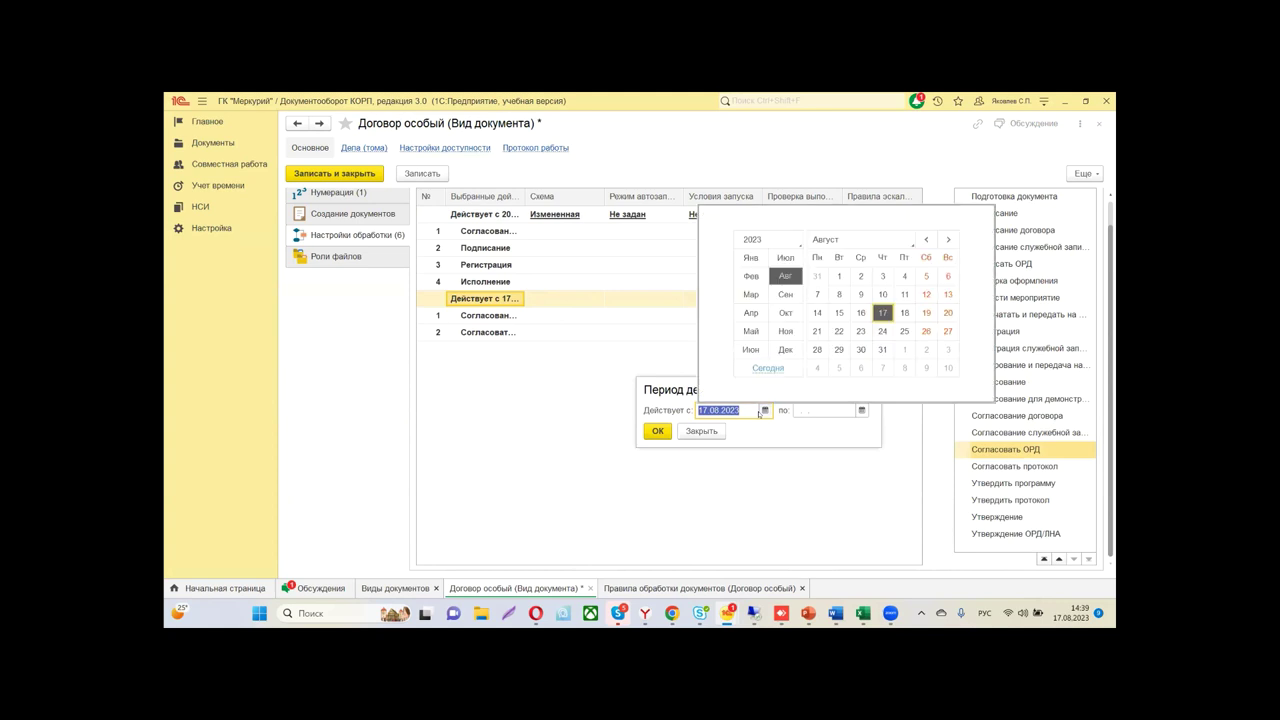
pyautogui.click(860, 350)
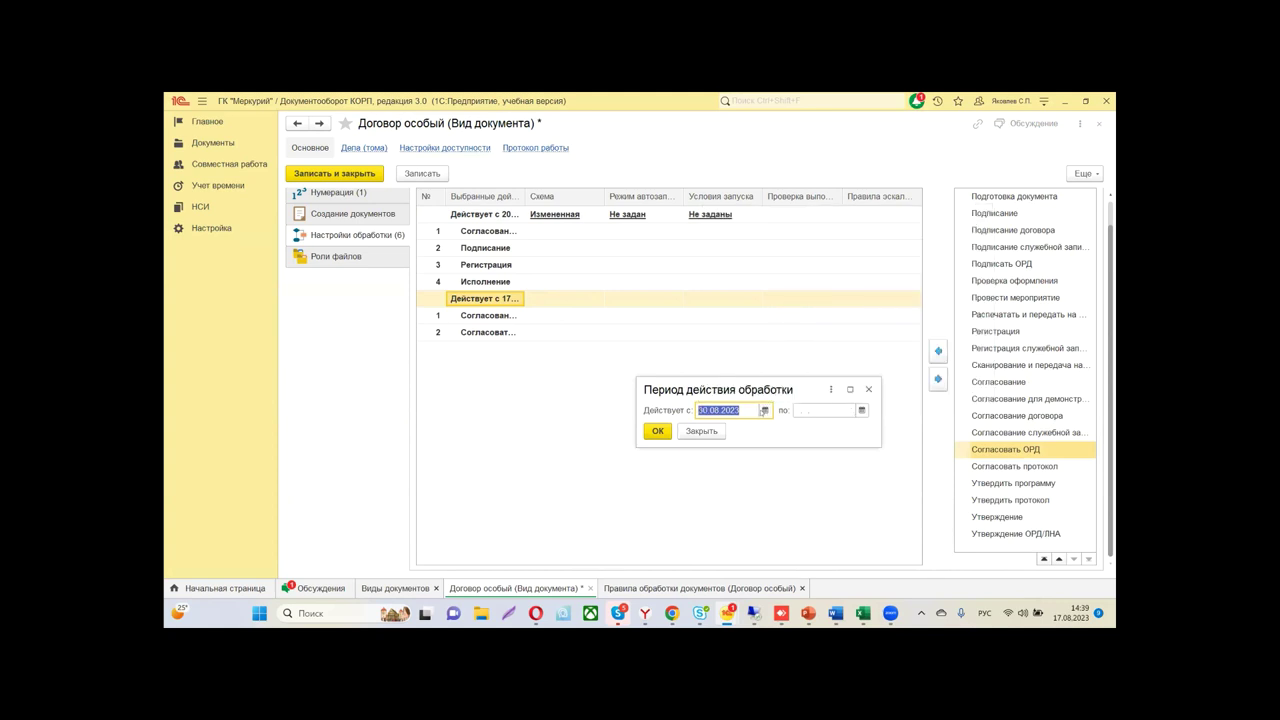
pyautogui.click(867, 391)
# Examine the form for copying the processing settings and rules of Договор особый to other document types, and close it without copying
pyautogui.click(1084, 173)
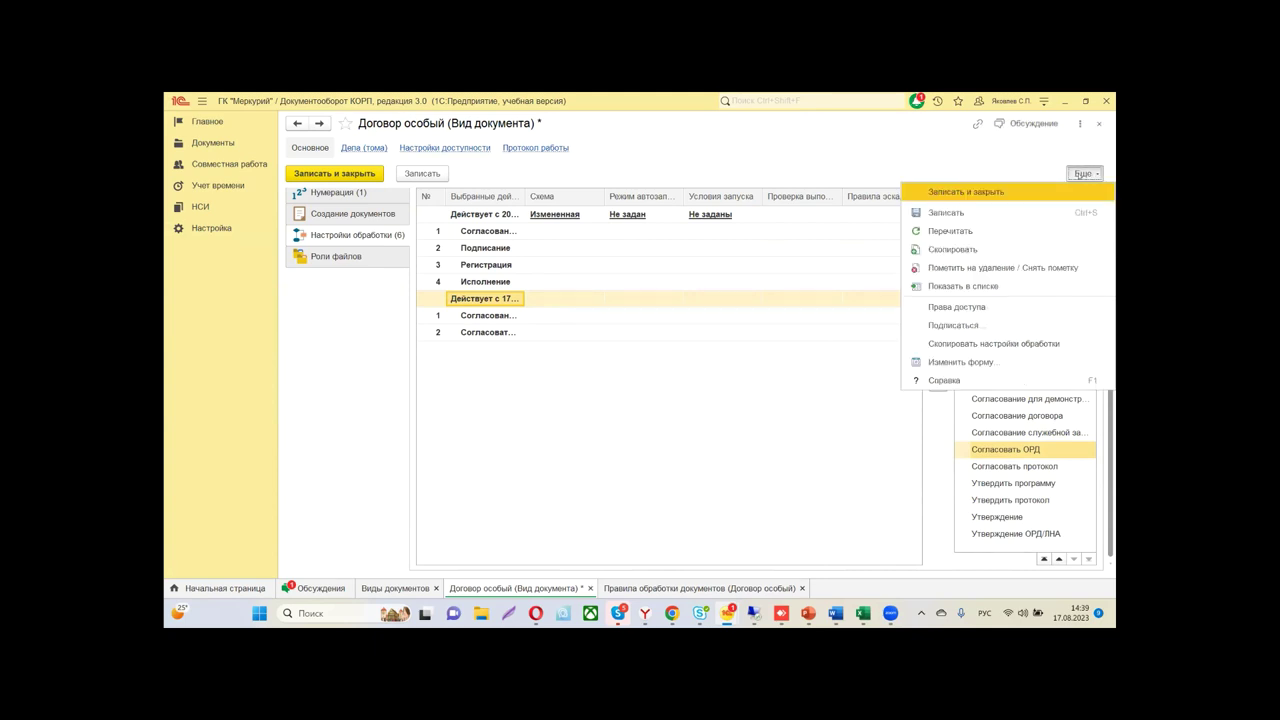
pyautogui.click(1003, 343)
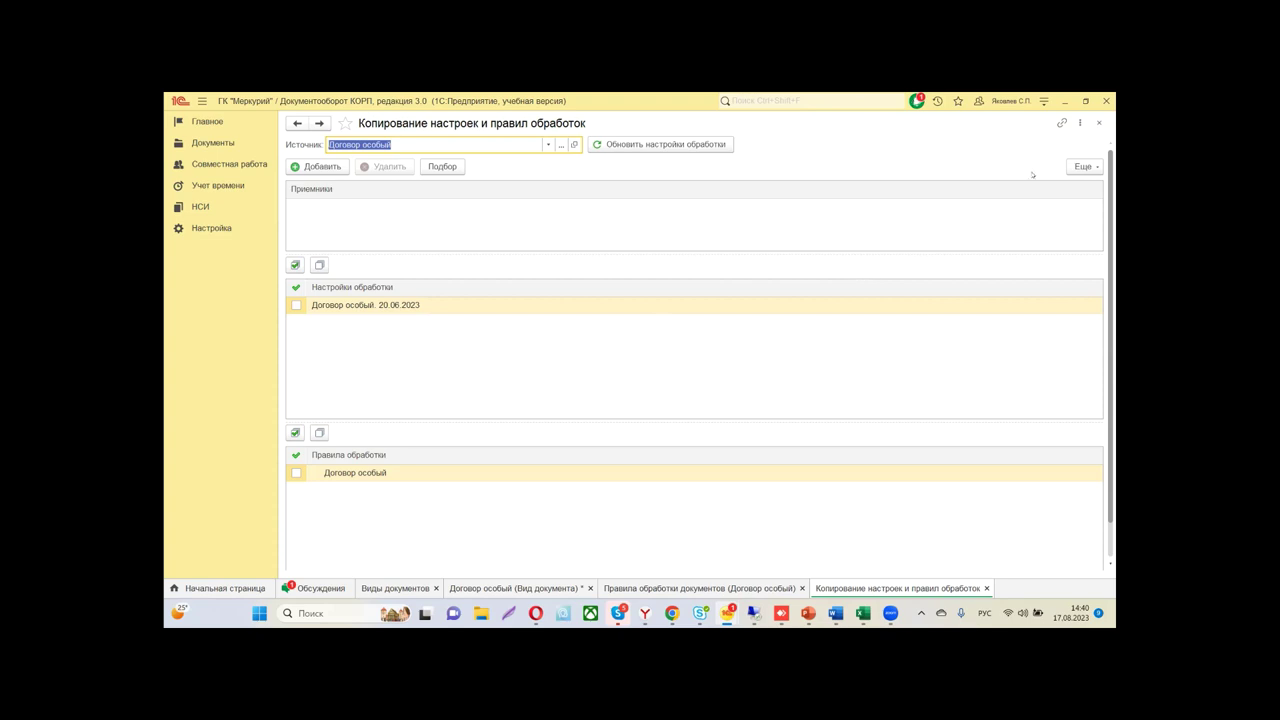
pyautogui.click(1099, 122)
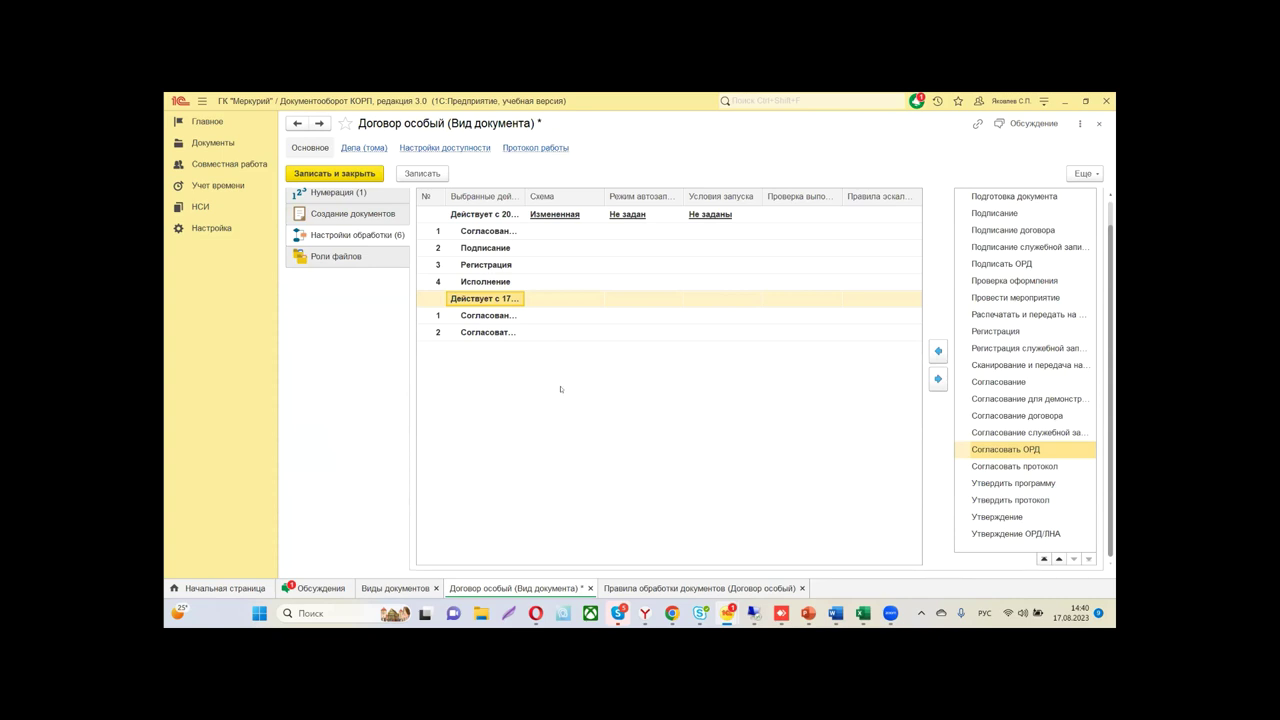
pyautogui.scroll(1, 561, 389)
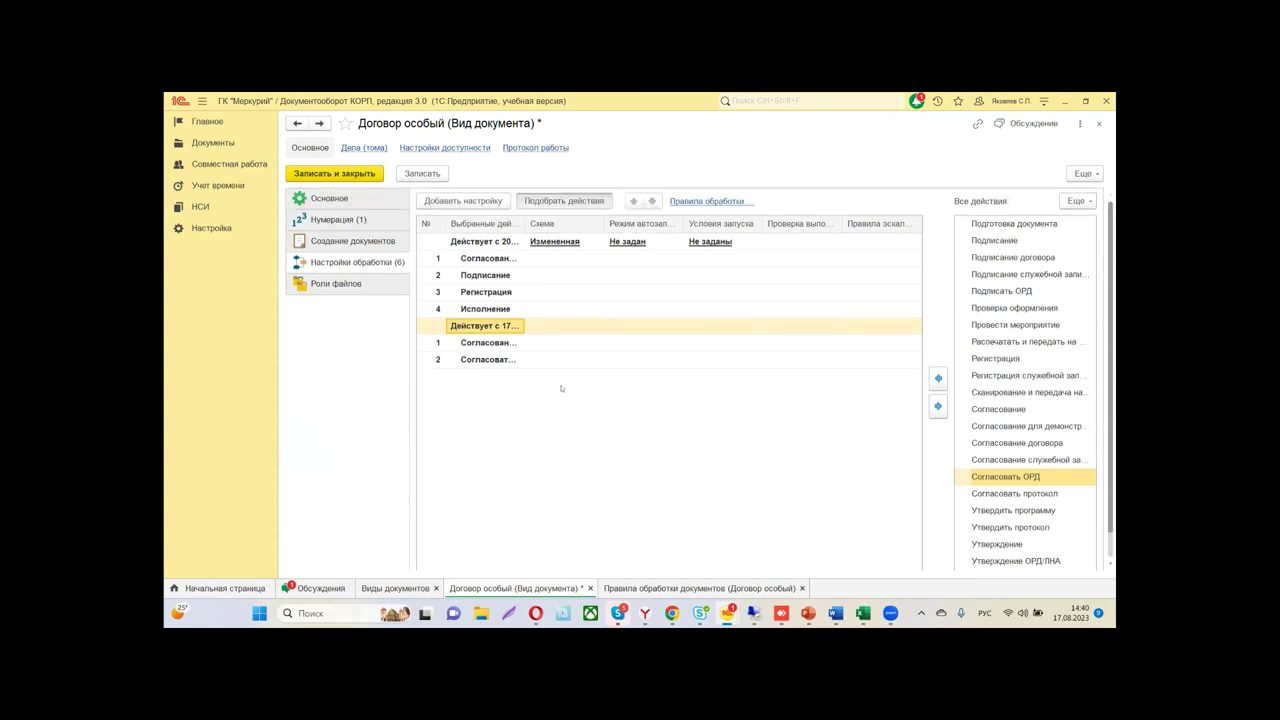
pyautogui.click(514, 261)
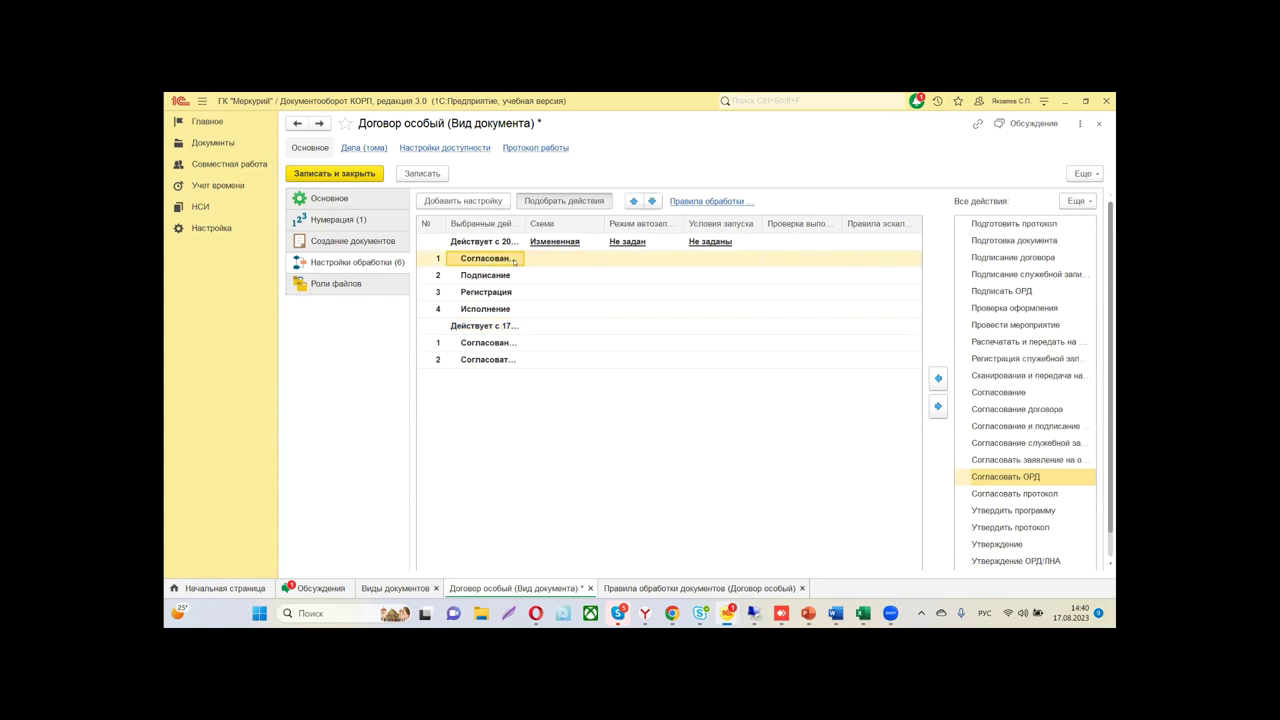
pyautogui.click(491, 277)
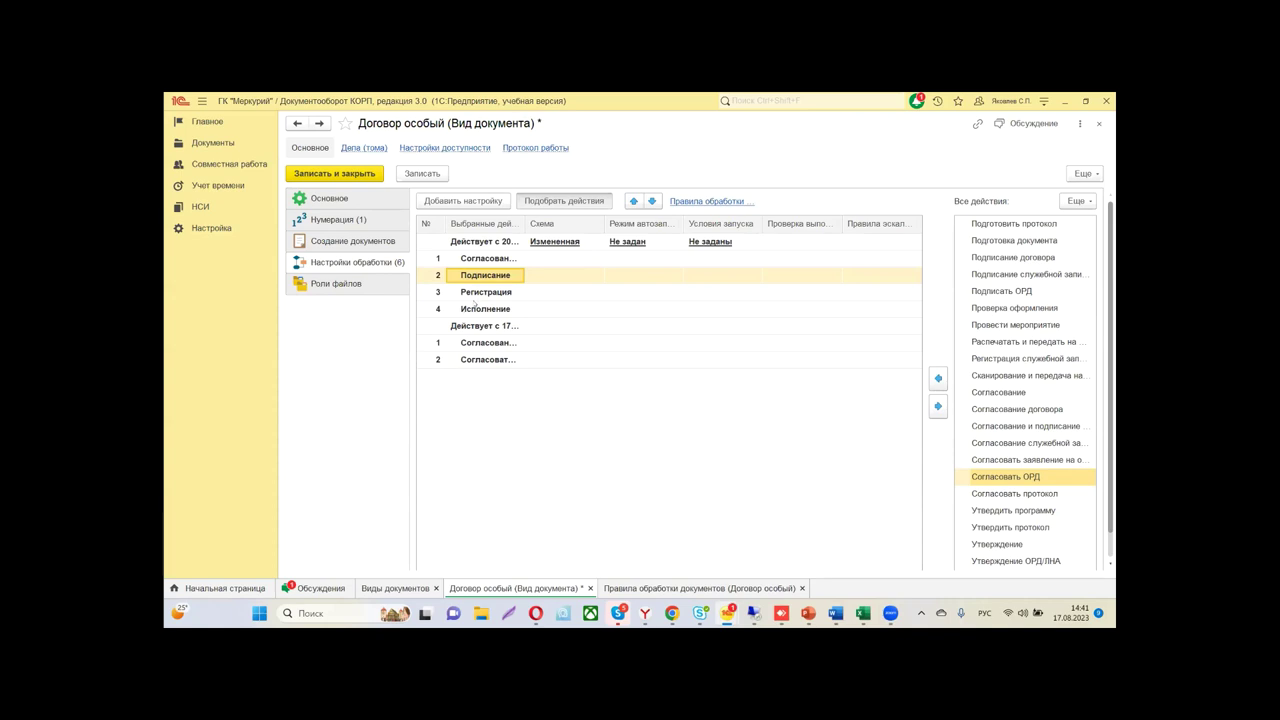
# Open the order on taking part in the meeting "Организация технического сопровождения техники" from the document list and examine its processing actions
pyautogui.click(212, 142)
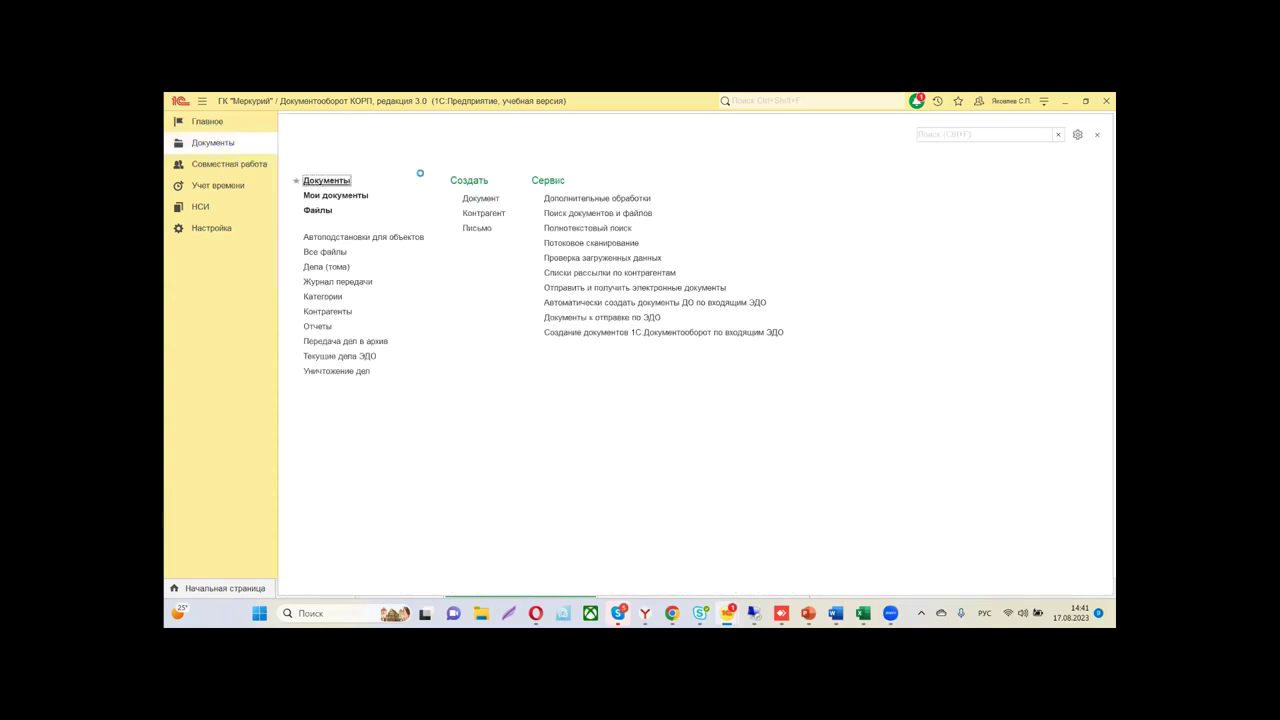
pyautogui.click(487, 229)
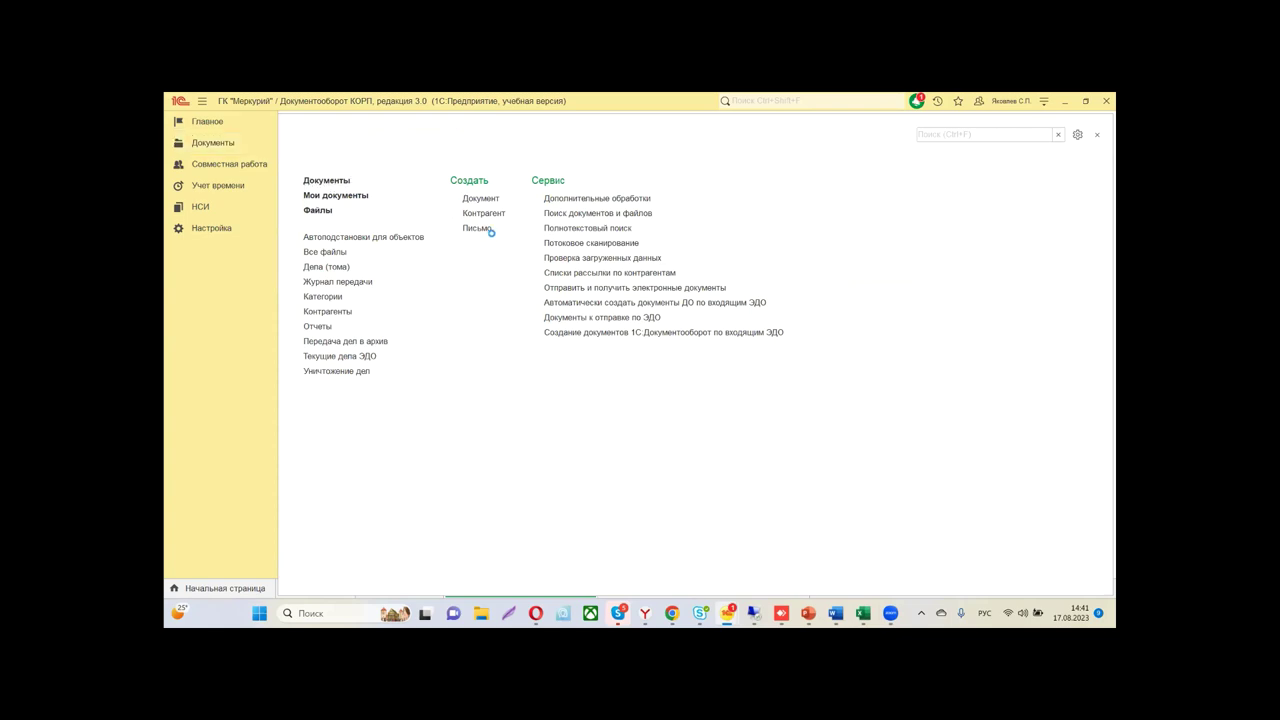
pyautogui.scroll(3, 525, 345)
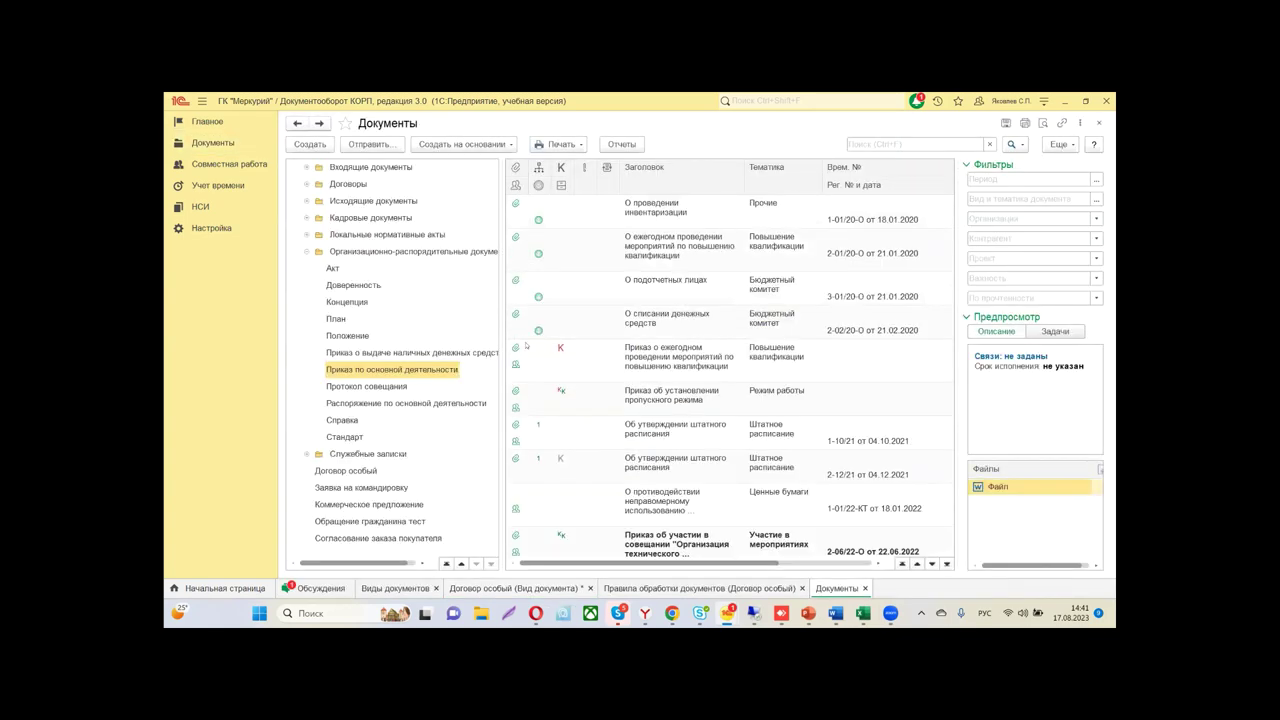
pyautogui.scroll(-3, 588, 439)
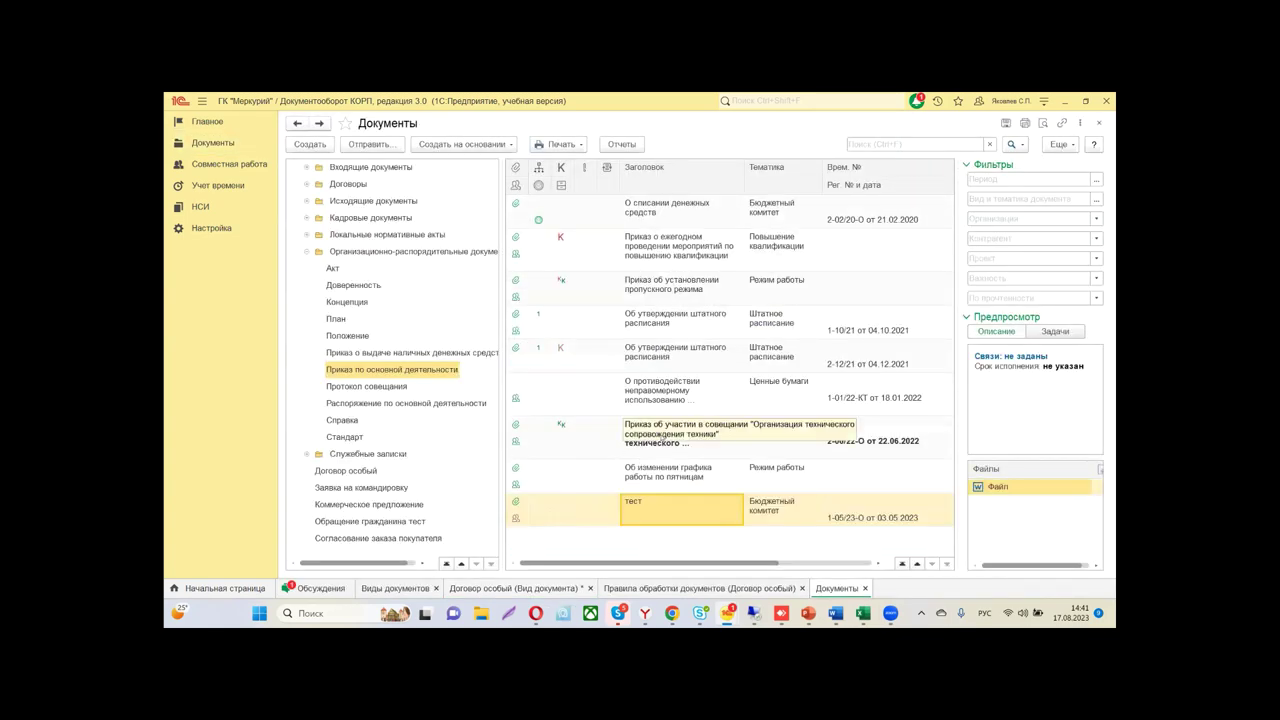
pyautogui.click(660, 436)
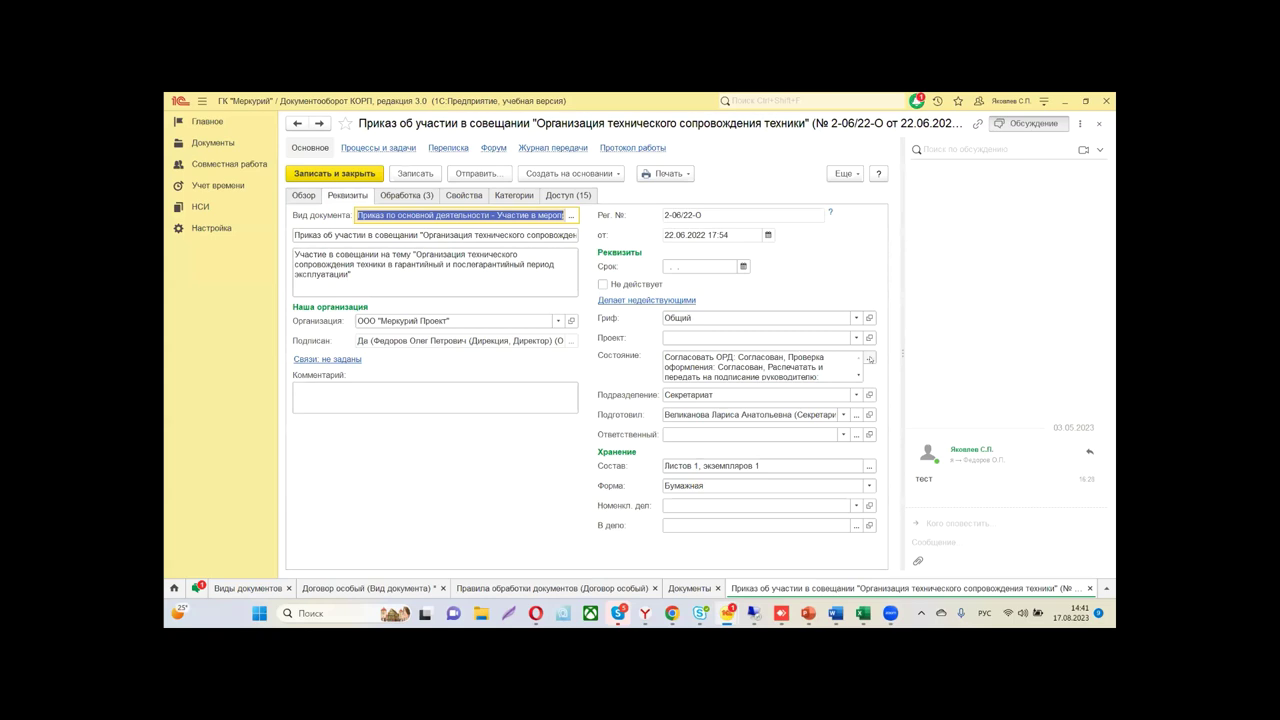
pyautogui.hotkey('ctrl', 'pagedown')
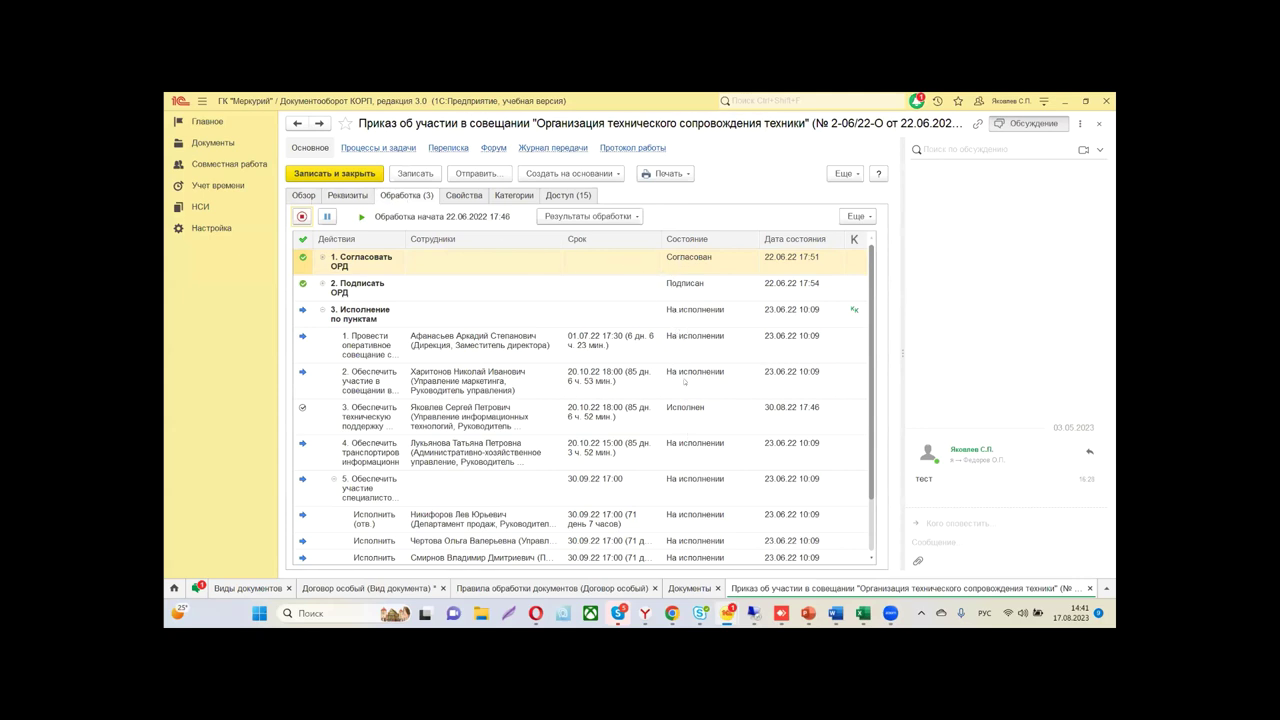
pyautogui.scroll(-1, 686, 395)
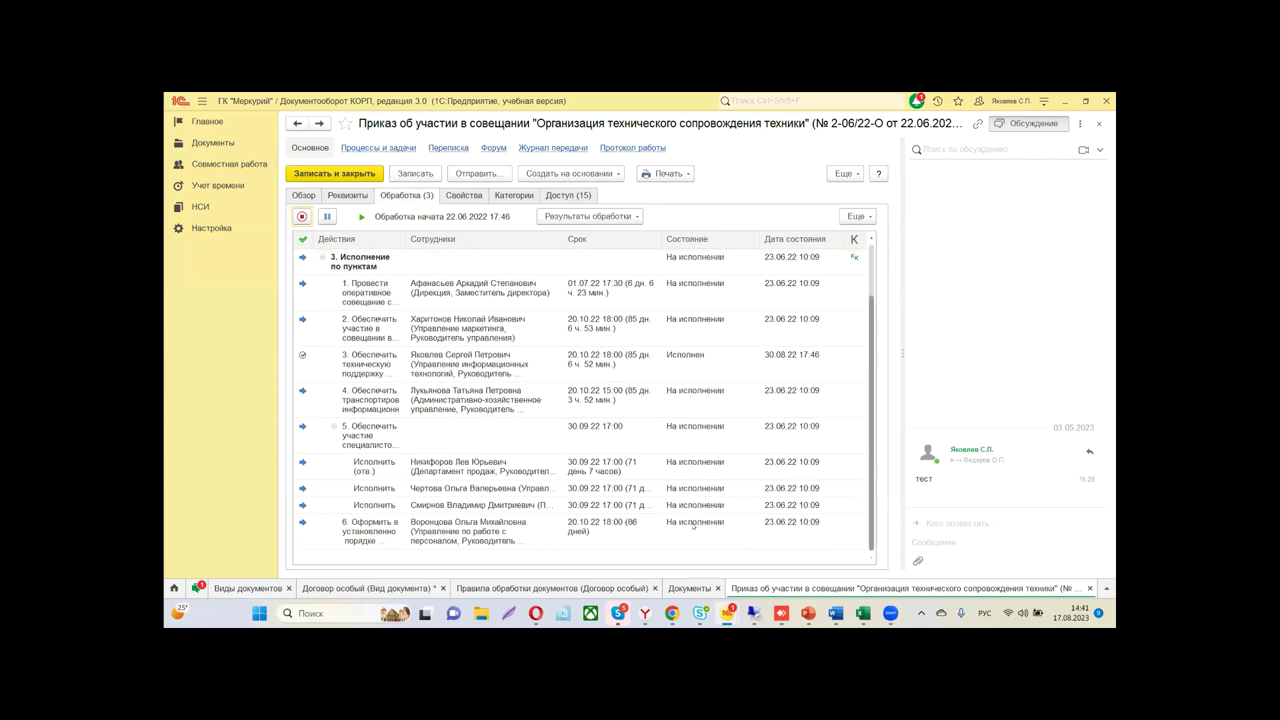
pyautogui.scroll(1, 693, 525)
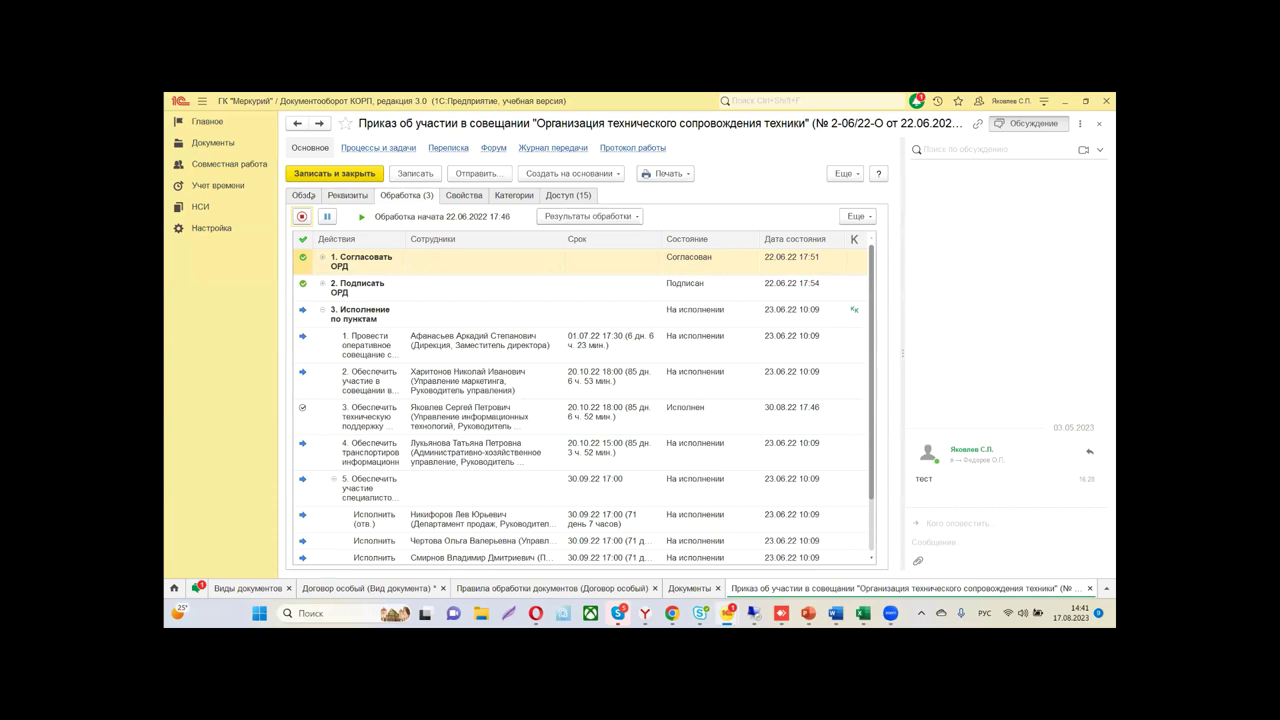
# Read through the full Состояние field in the order's details
pyautogui.click(345, 195)
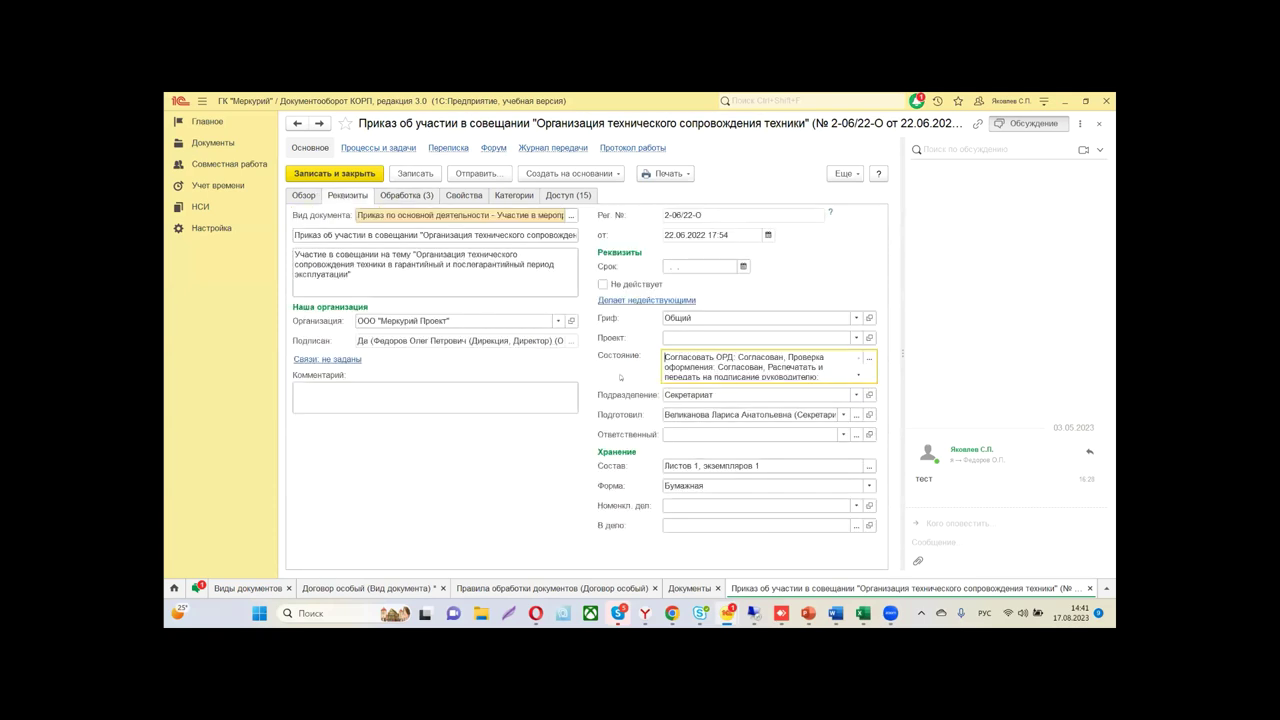
pyautogui.click(857, 375)
pyautogui.click(857, 375)
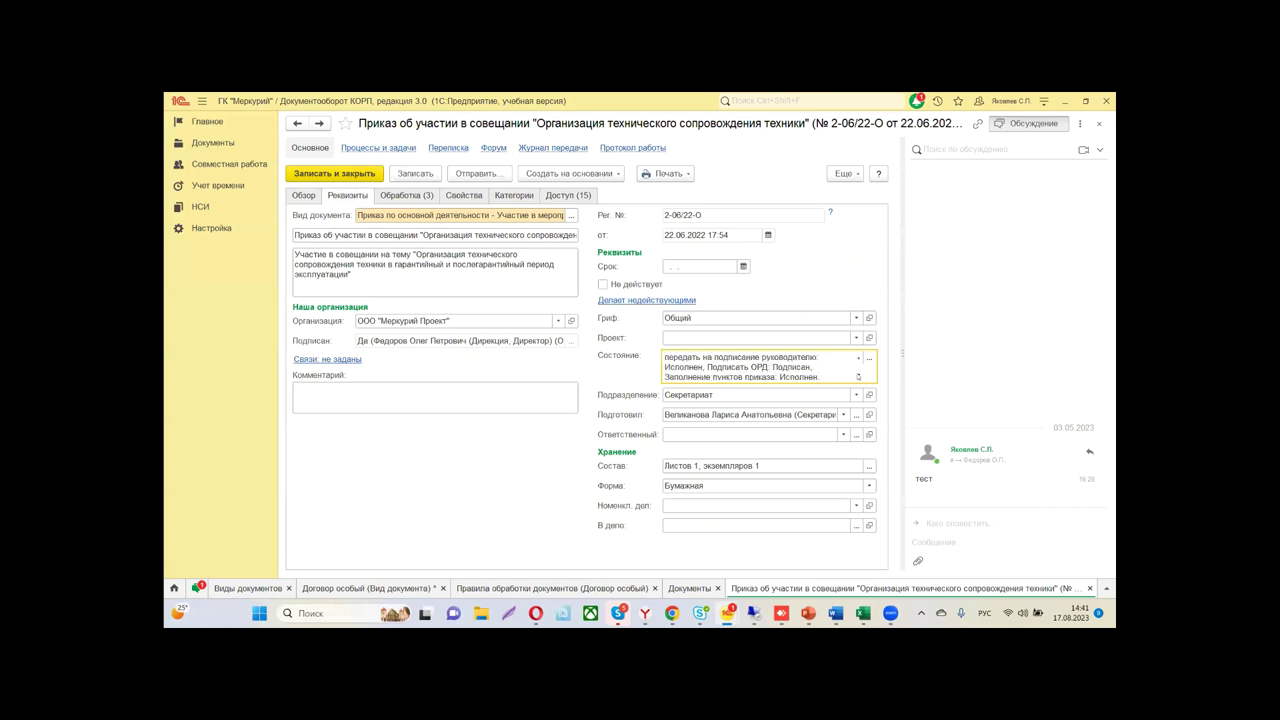
pyautogui.click(857, 375)
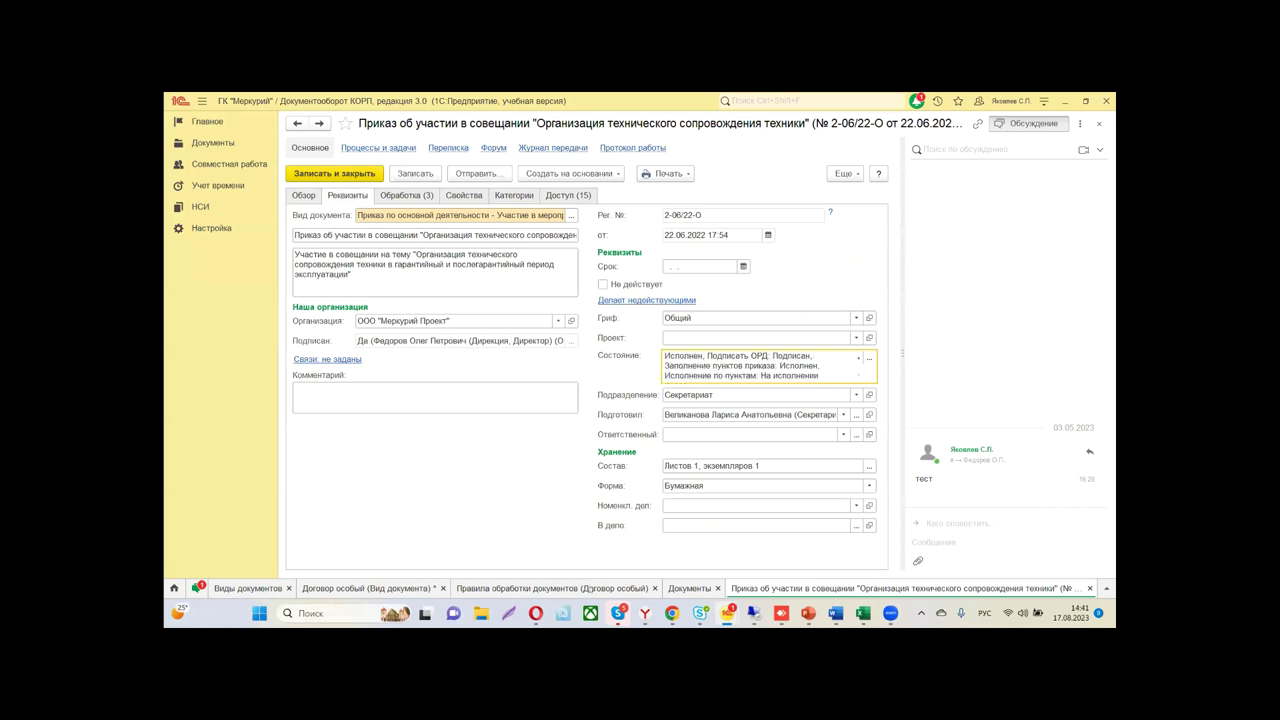
# Open Настройки для делопроизводителей from the availability settings of Договор особый and examine the field availability for the Проект and Исполнение states
pyautogui.click(589, 590)
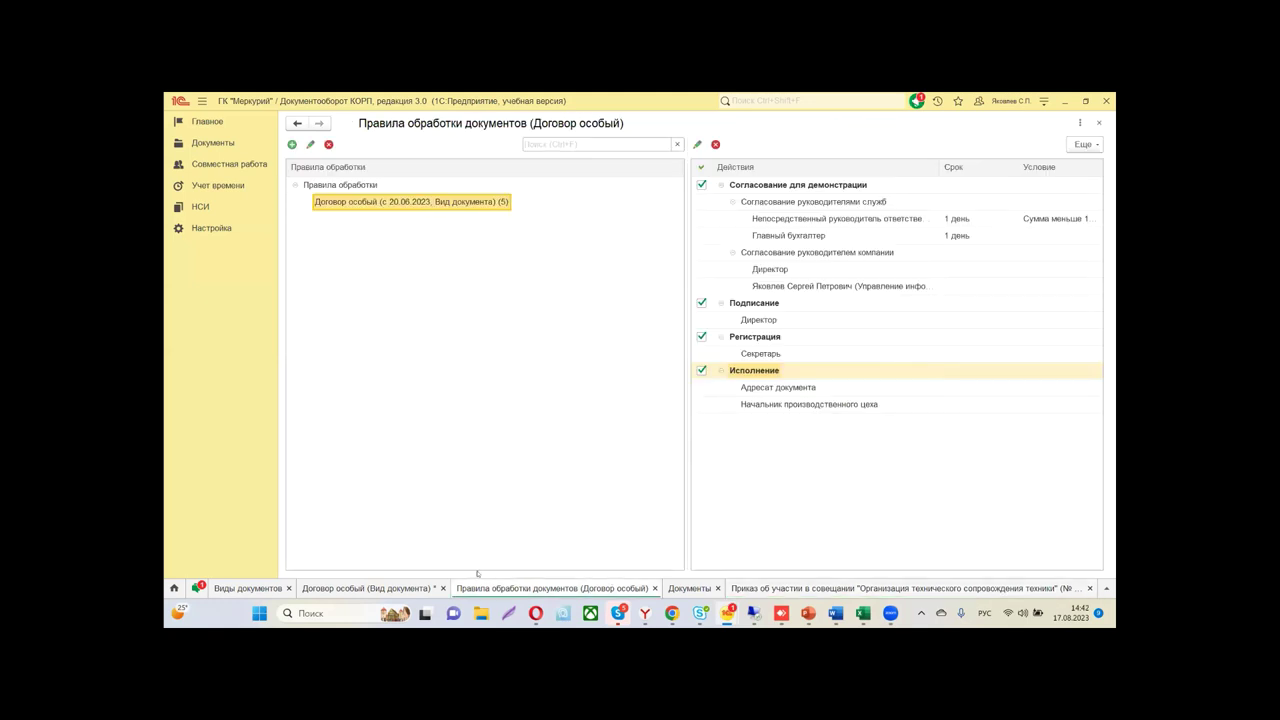
pyautogui.click(368, 588)
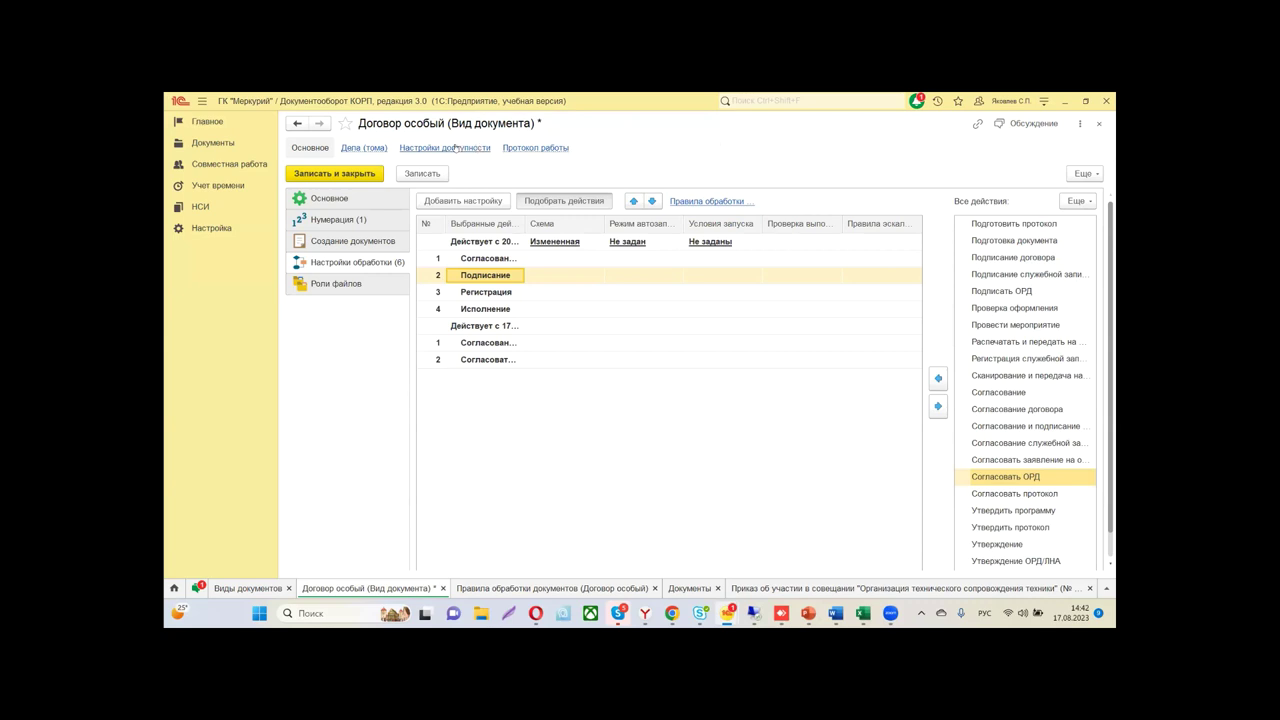
pyautogui.click(455, 147)
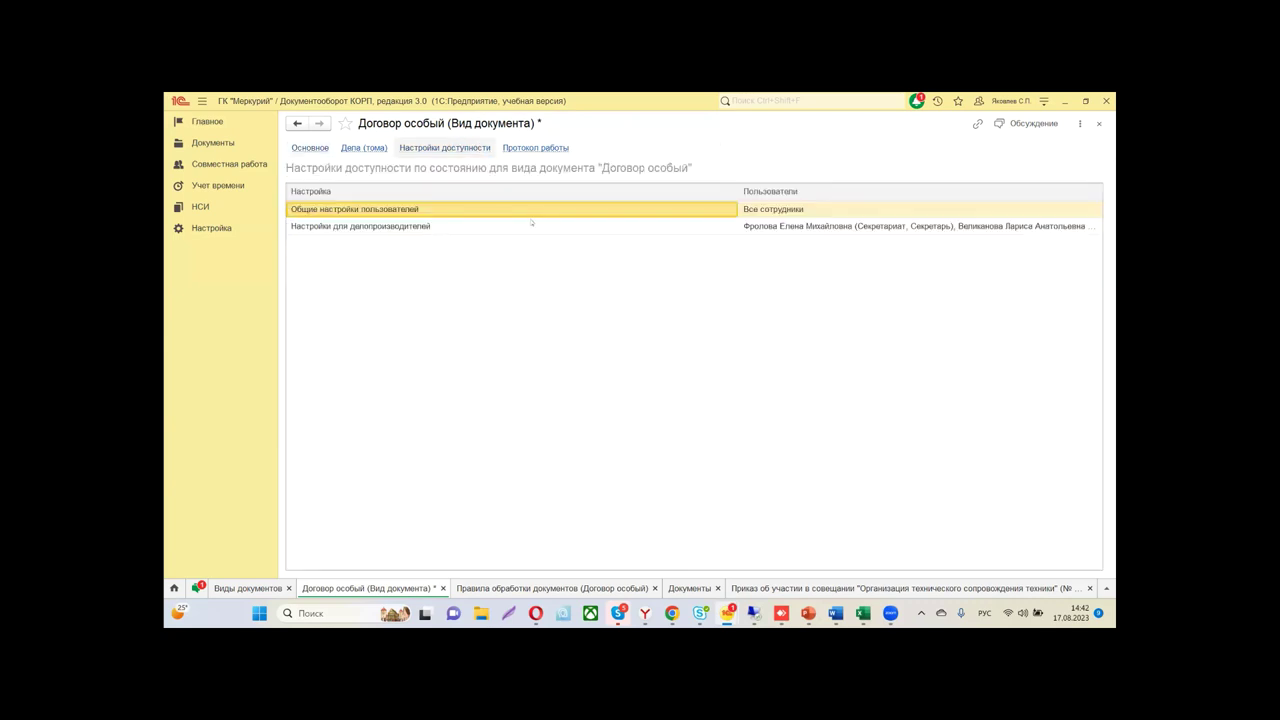
pyautogui.click(428, 226)
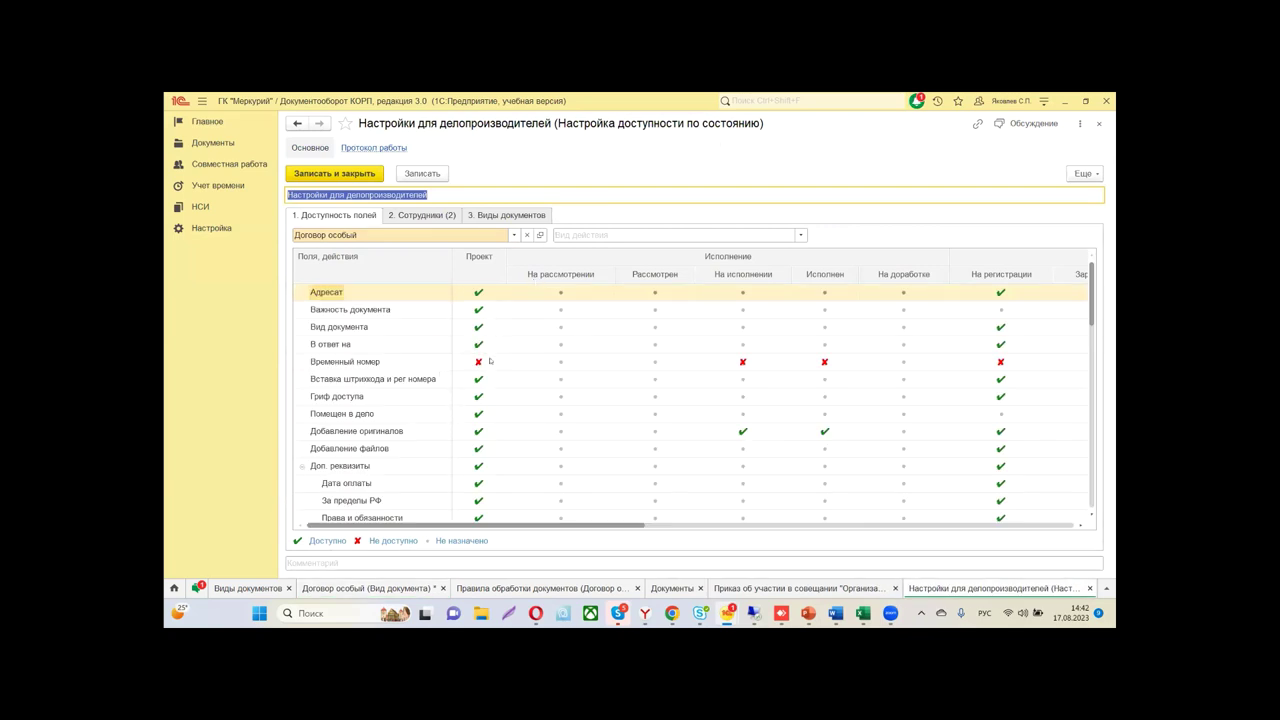
pyautogui.scroll(-6, 489, 361)
pyautogui.scroll(5, 477, 379)
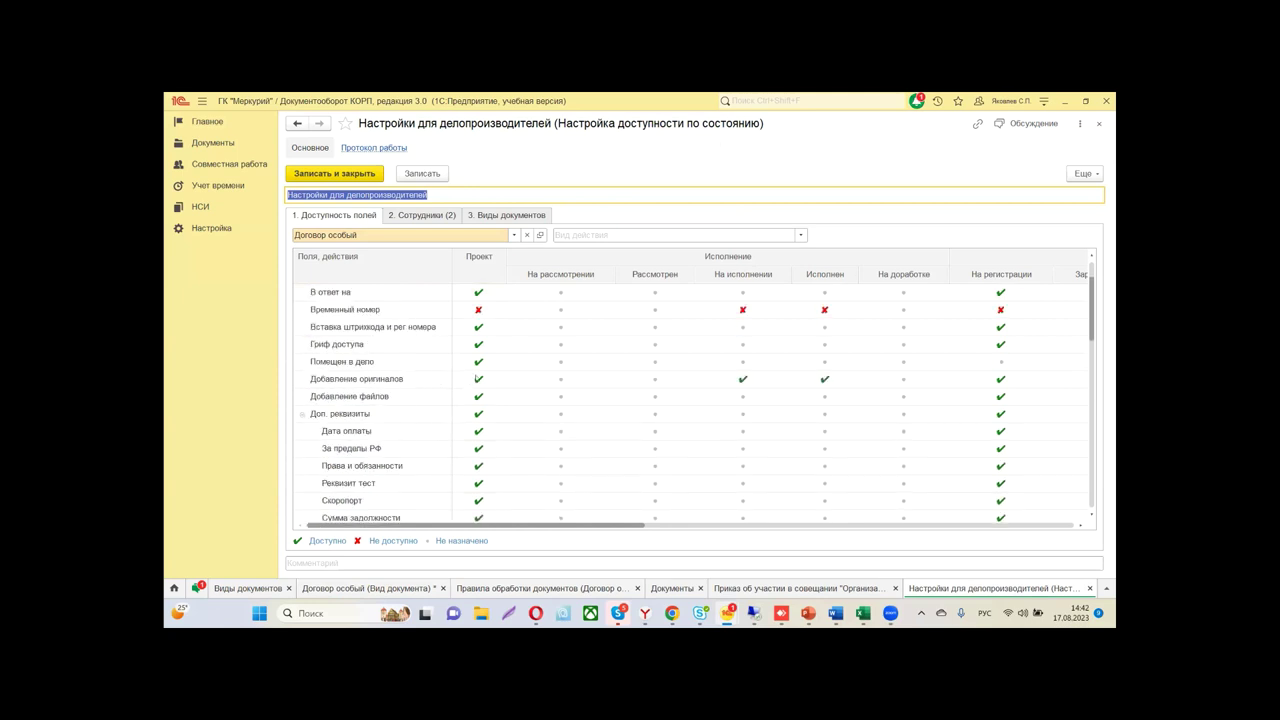
pyautogui.scroll(2, 475, 378)
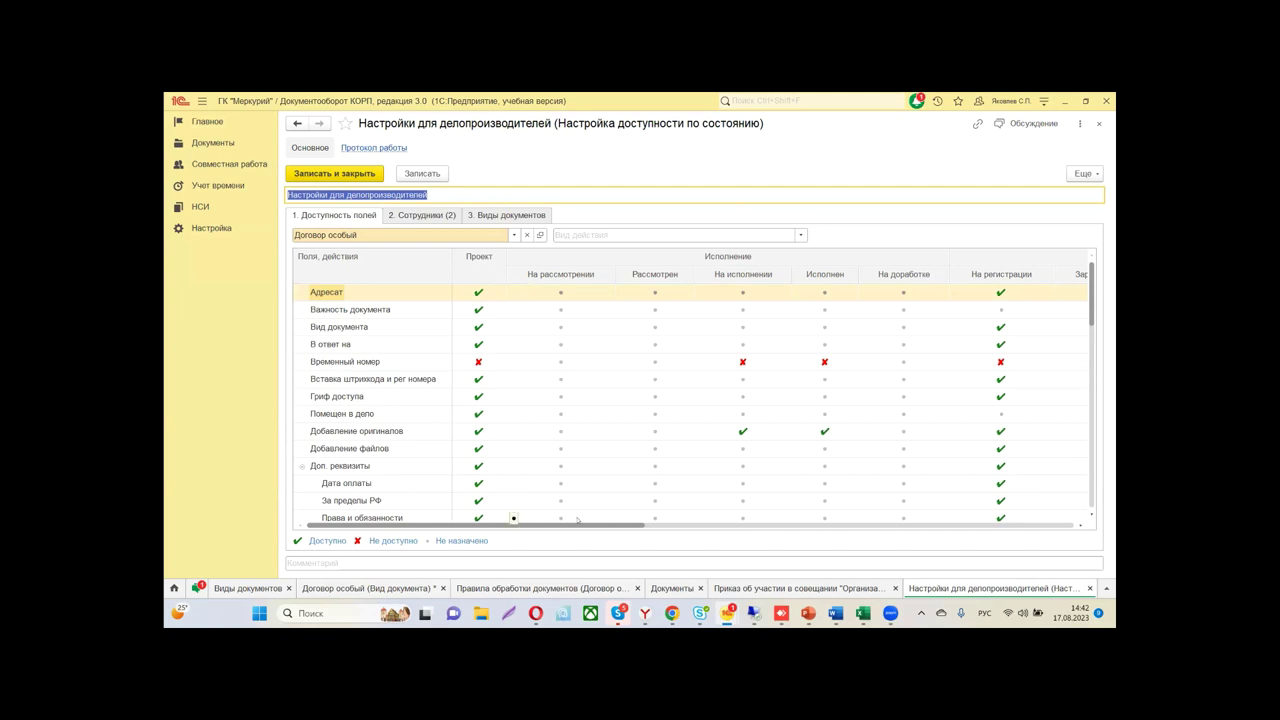
# Examine the field availability for the Подписание and Согласование для демонстрации states, and return to the processing settings of Договор особый
pyautogui.moveTo(580, 525); pyautogui.dragTo(1006, 524)
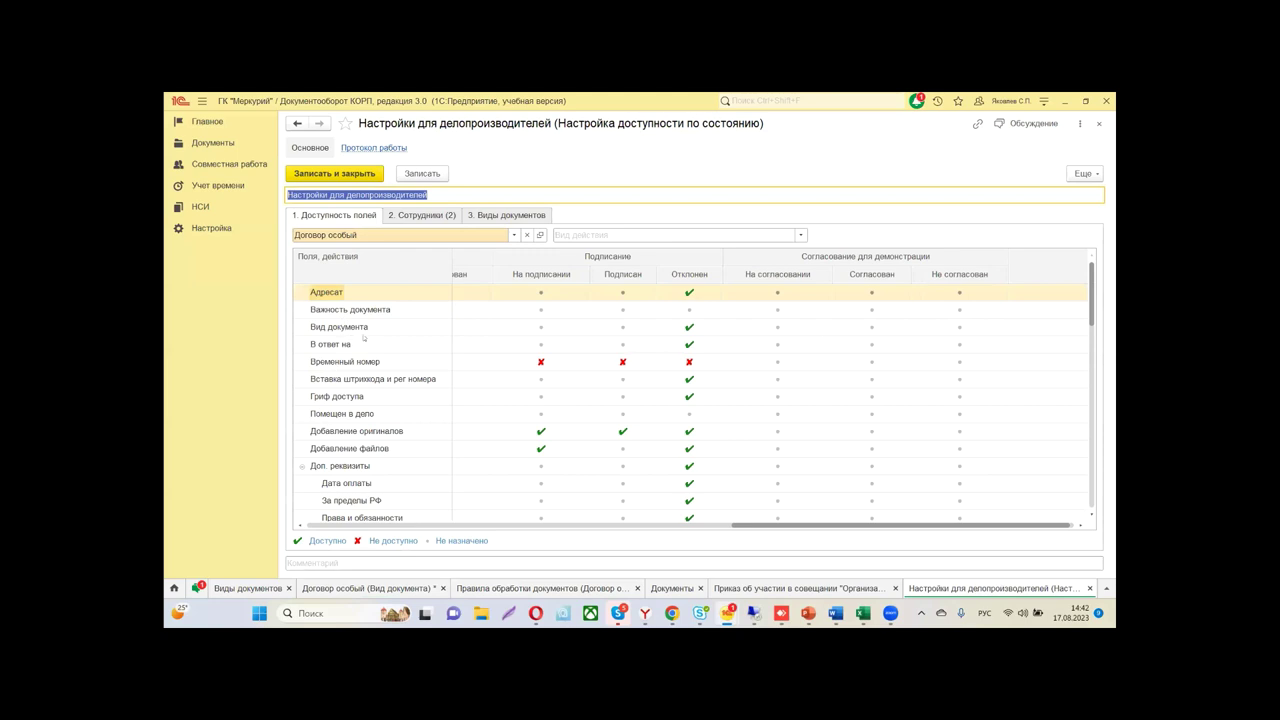
pyautogui.scroll(-10, 364, 338)
pyautogui.scroll(-5, 378, 399)
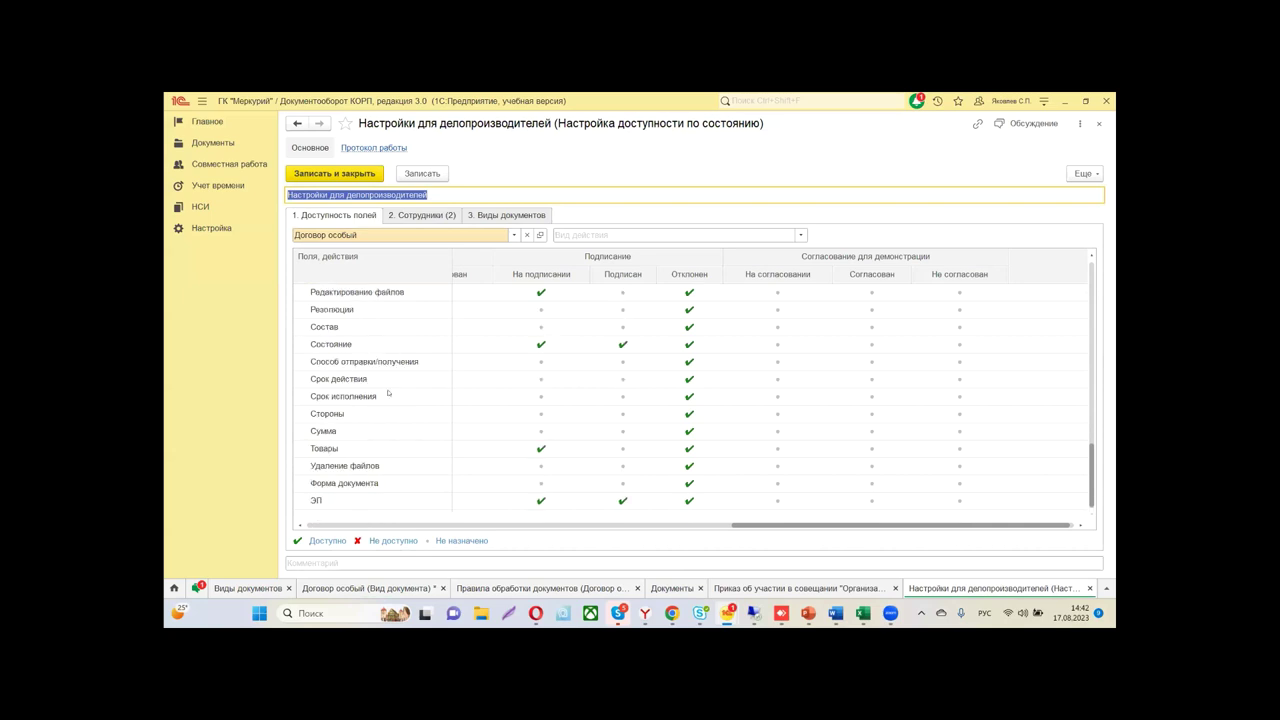
pyautogui.scroll(8, 390, 390)
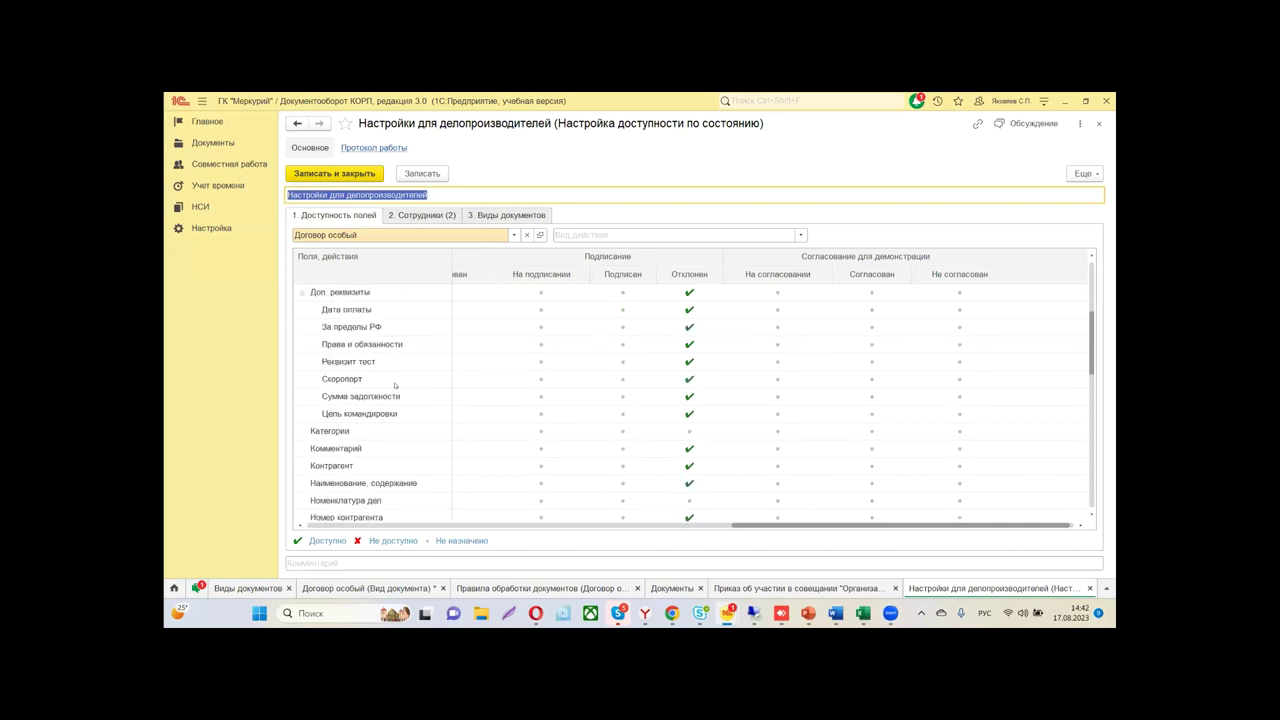
pyautogui.scroll(5, 395, 385)
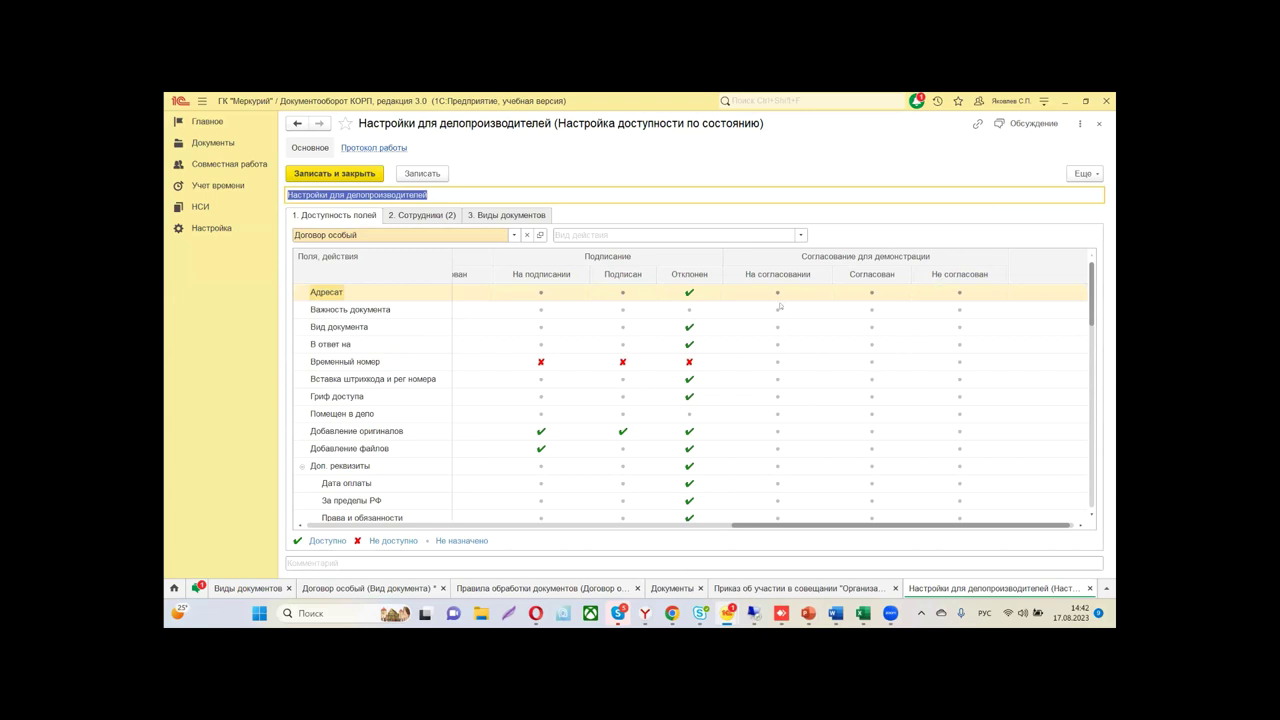
pyautogui.scroll(-4, 779, 306)
pyautogui.scroll(-12, 770, 384)
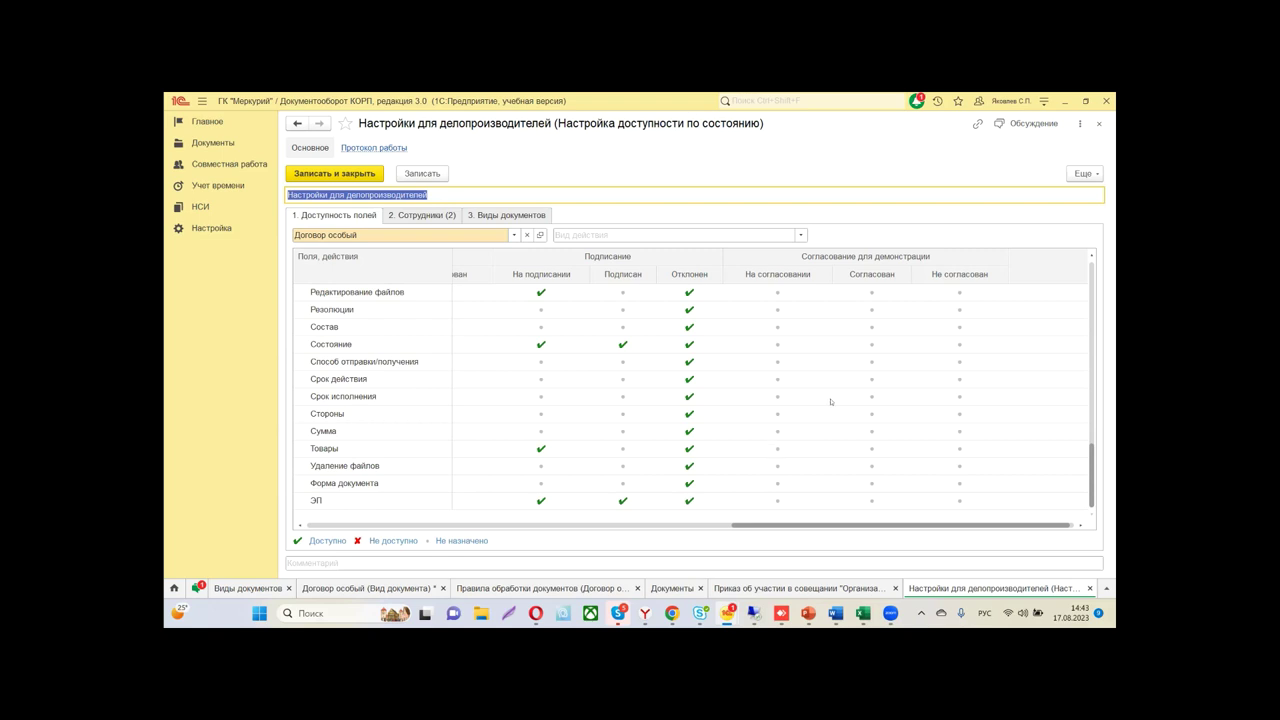
pyautogui.click(1099, 124)
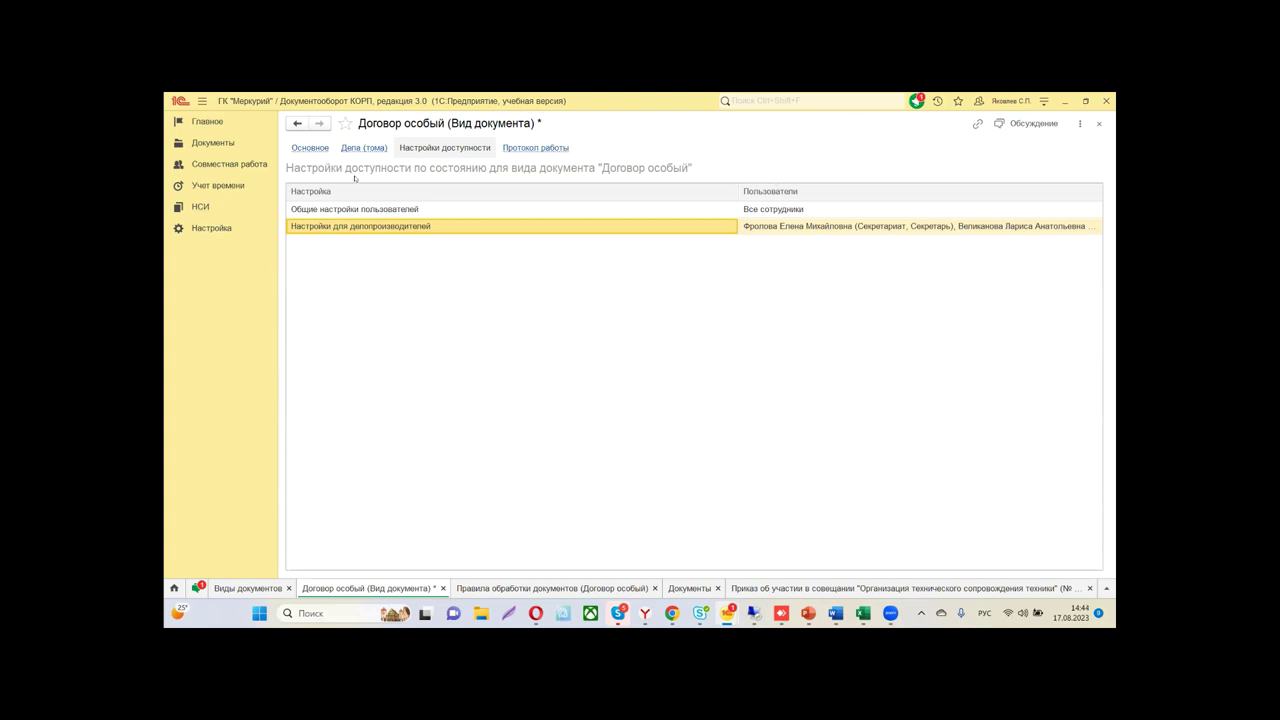
pyautogui.click(309, 148)
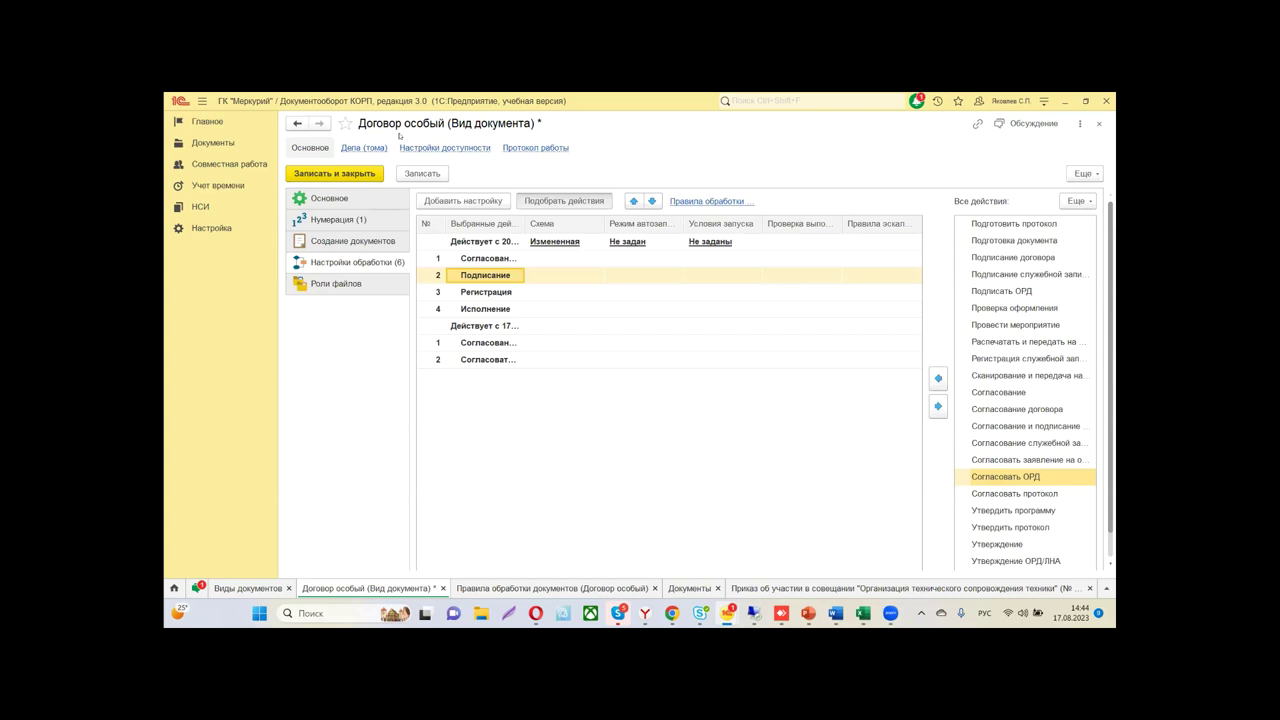
pyautogui.click(212, 143)
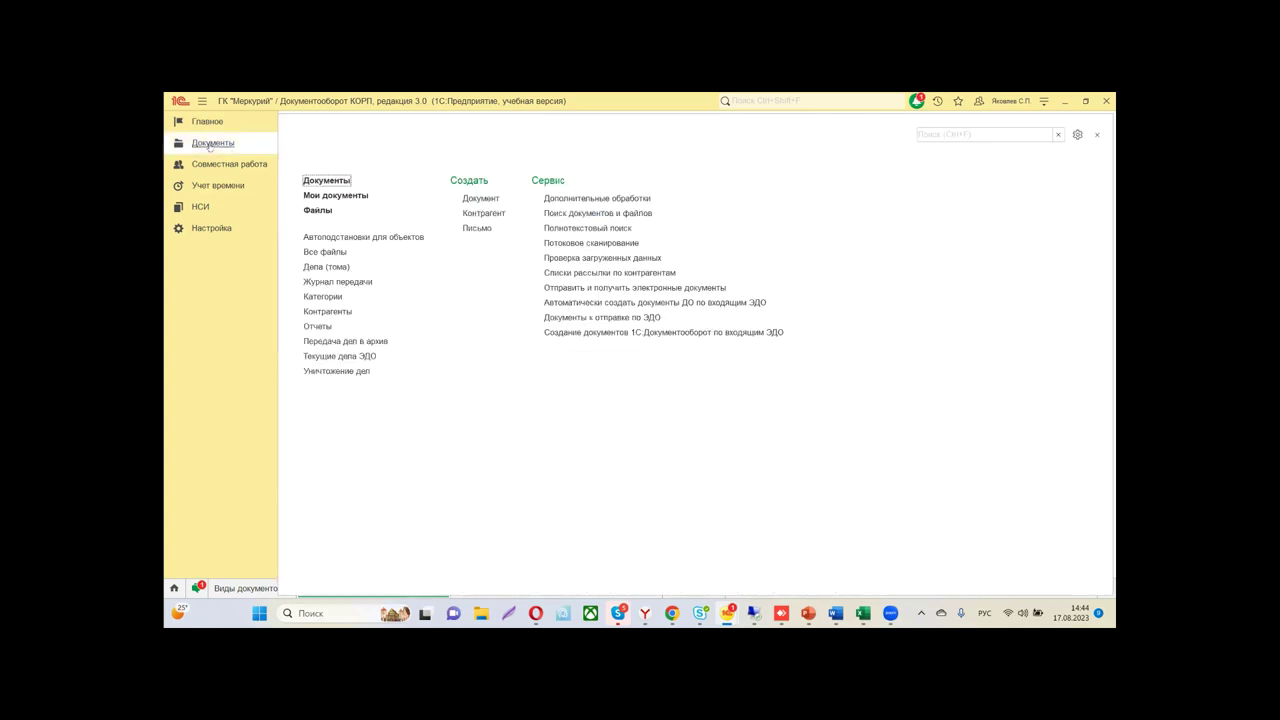
pyautogui.click(478, 199)
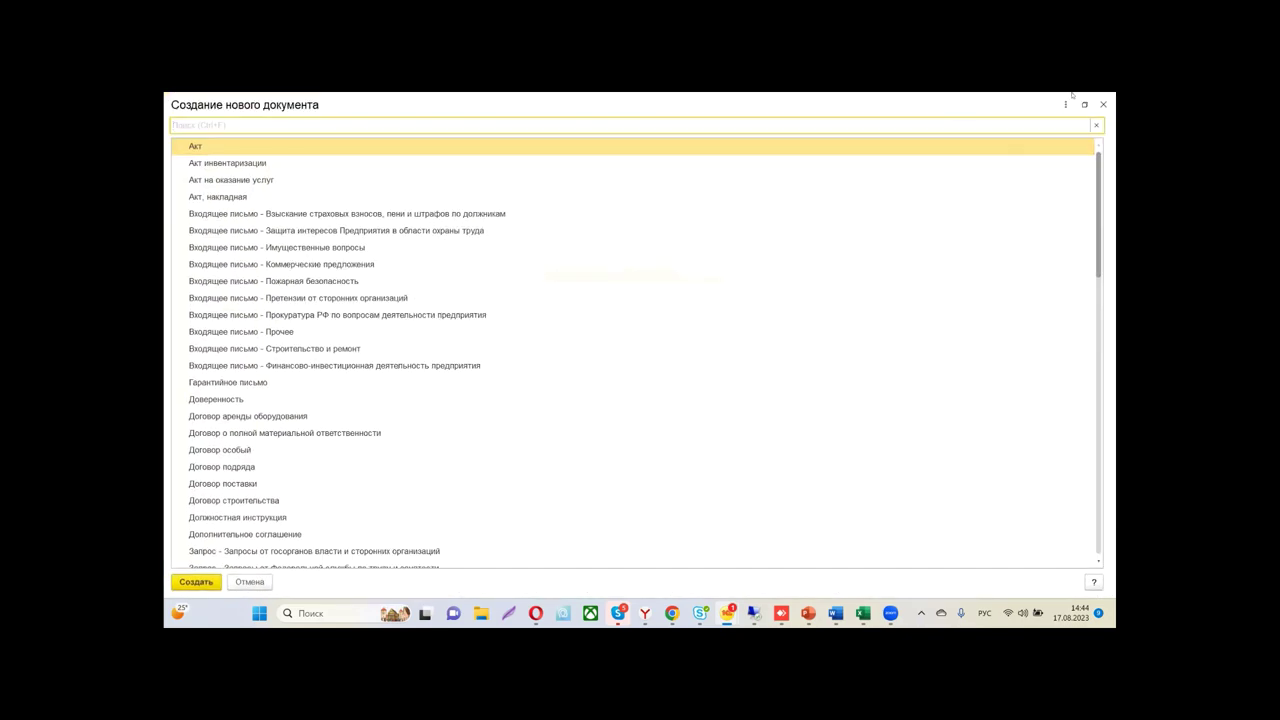
pyautogui.click(1104, 104)
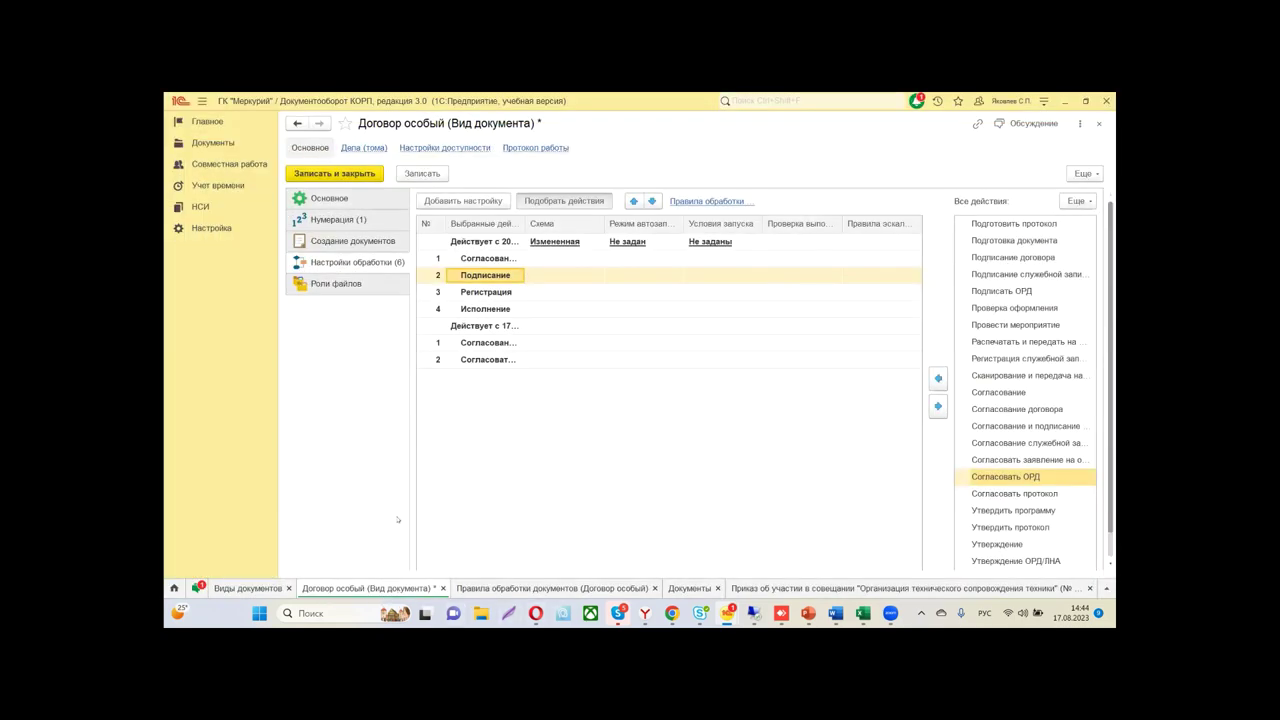
# Delete the second processing setting (Действует с 17...) from Договор особый and save the document type
pyautogui.click(422, 174)
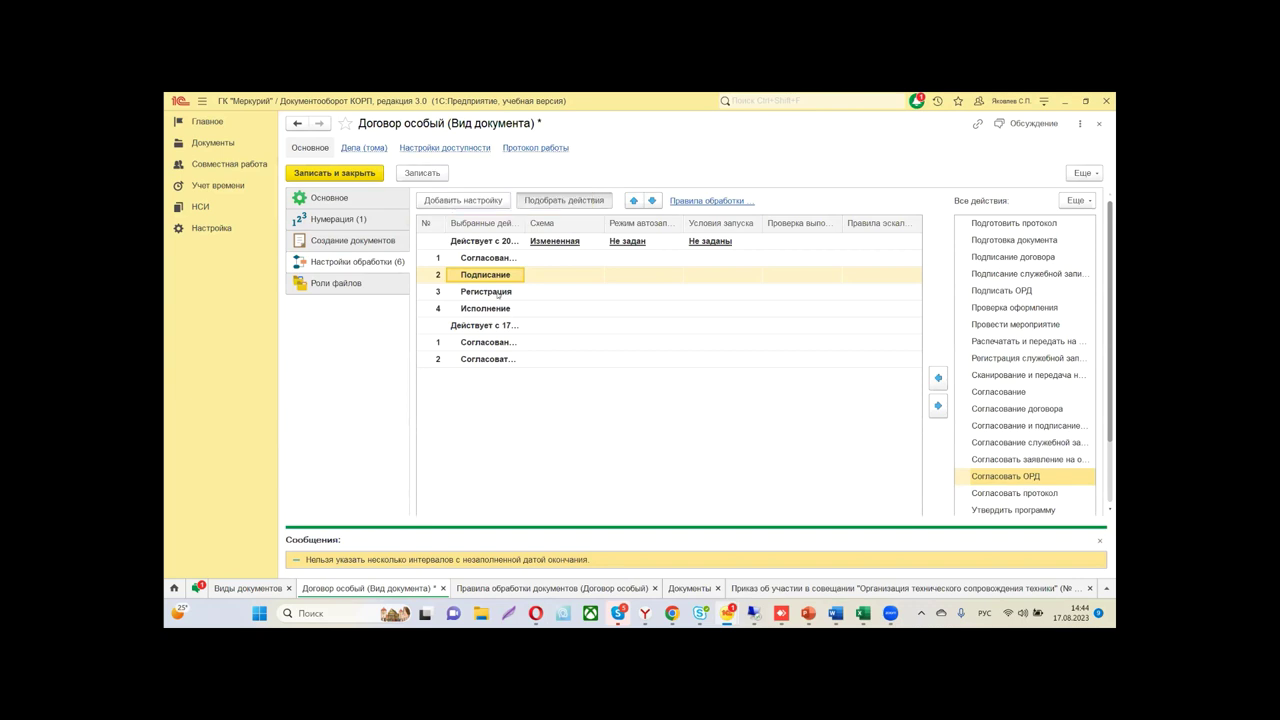
pyautogui.click(483, 326)
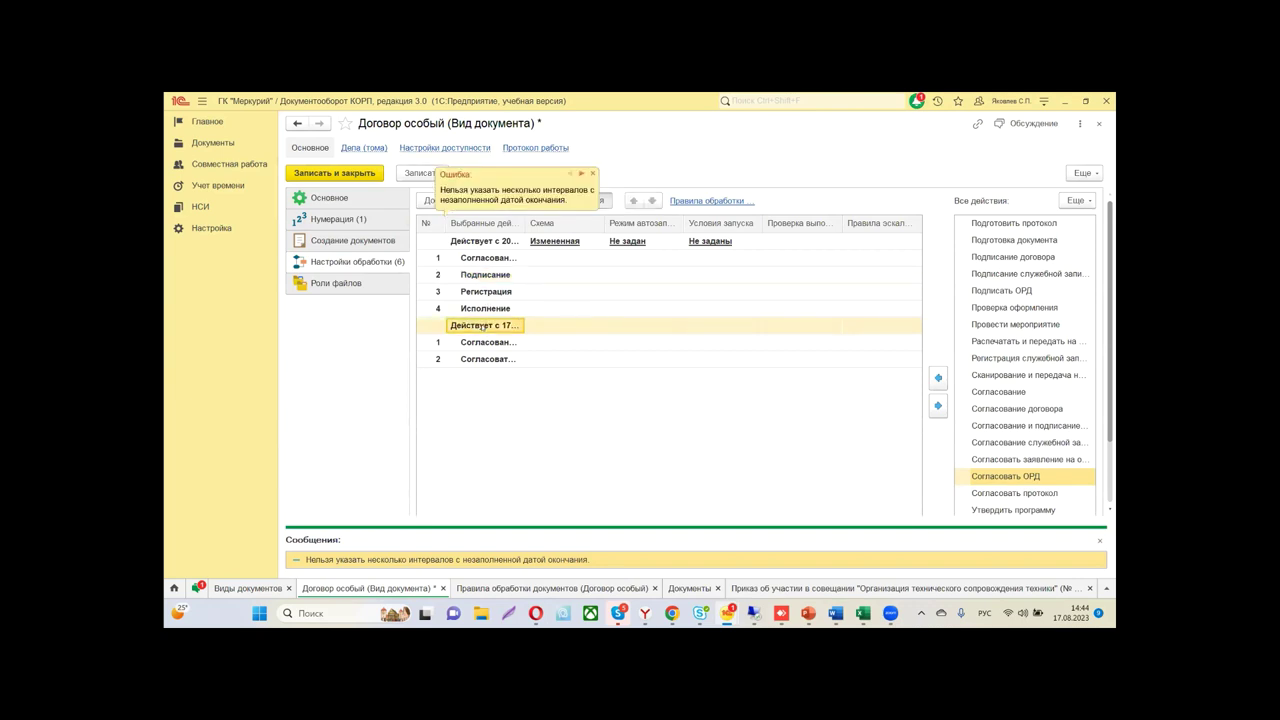
pyautogui.rightClick(483, 326)
pyautogui.click(520, 352)
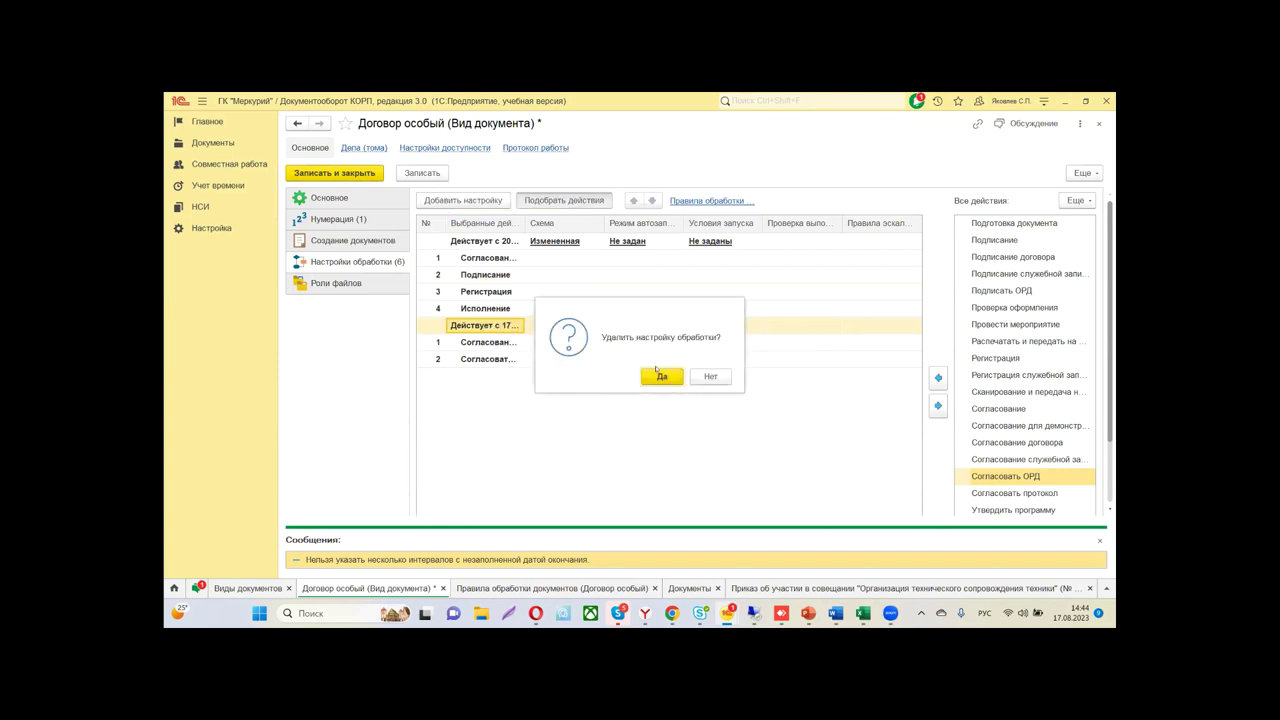
pyautogui.click(661, 376)
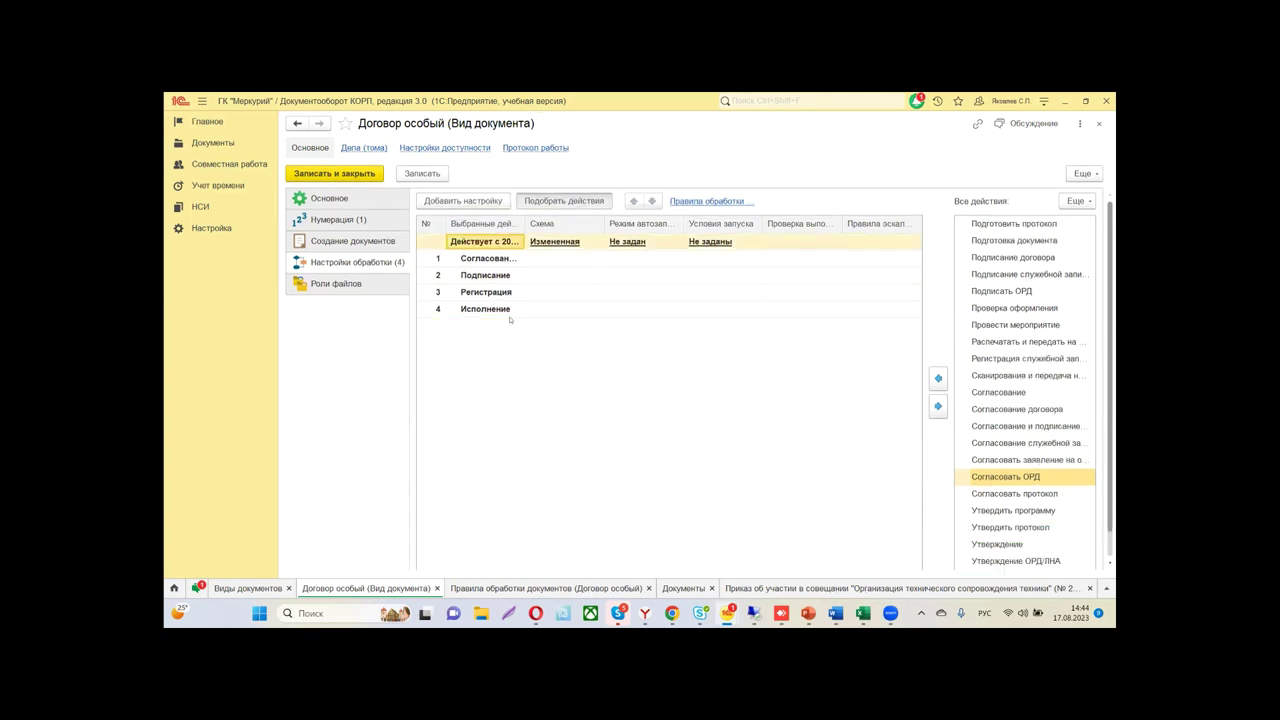
pyautogui.click(422, 173)
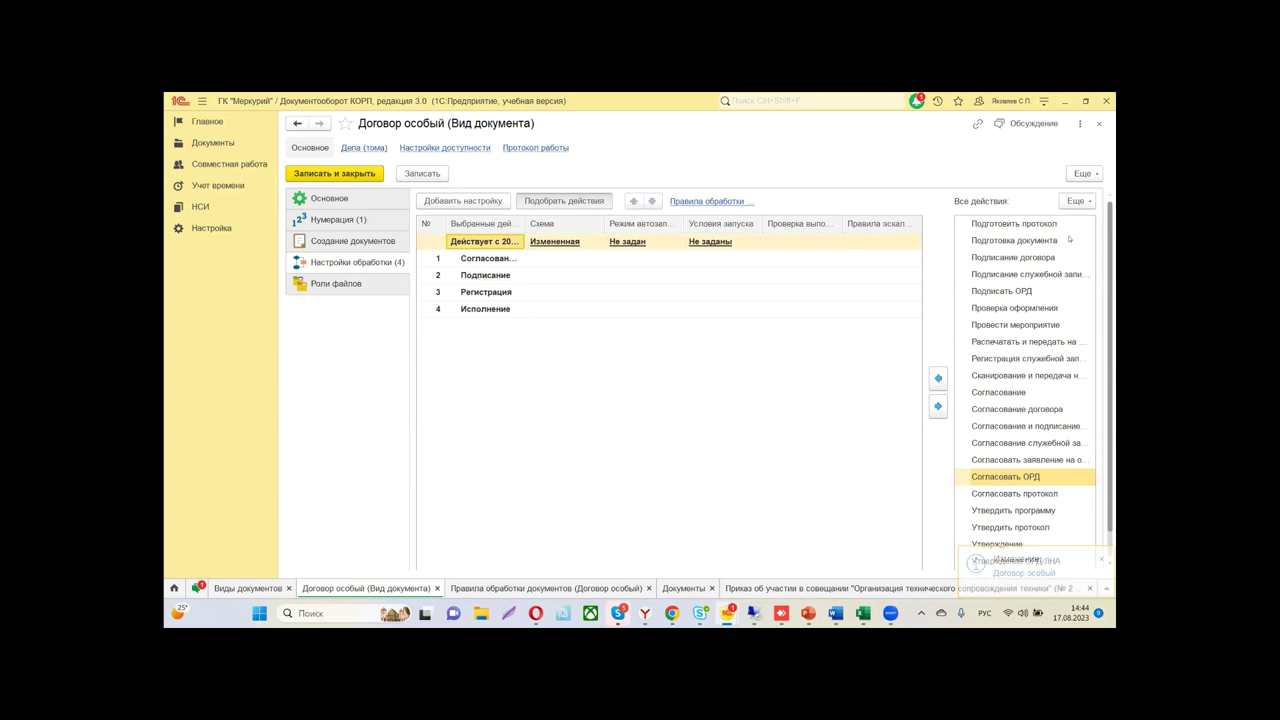
# Create a new document of type Договор особый from the document list and title it "демо"
pyautogui.click(665, 588)
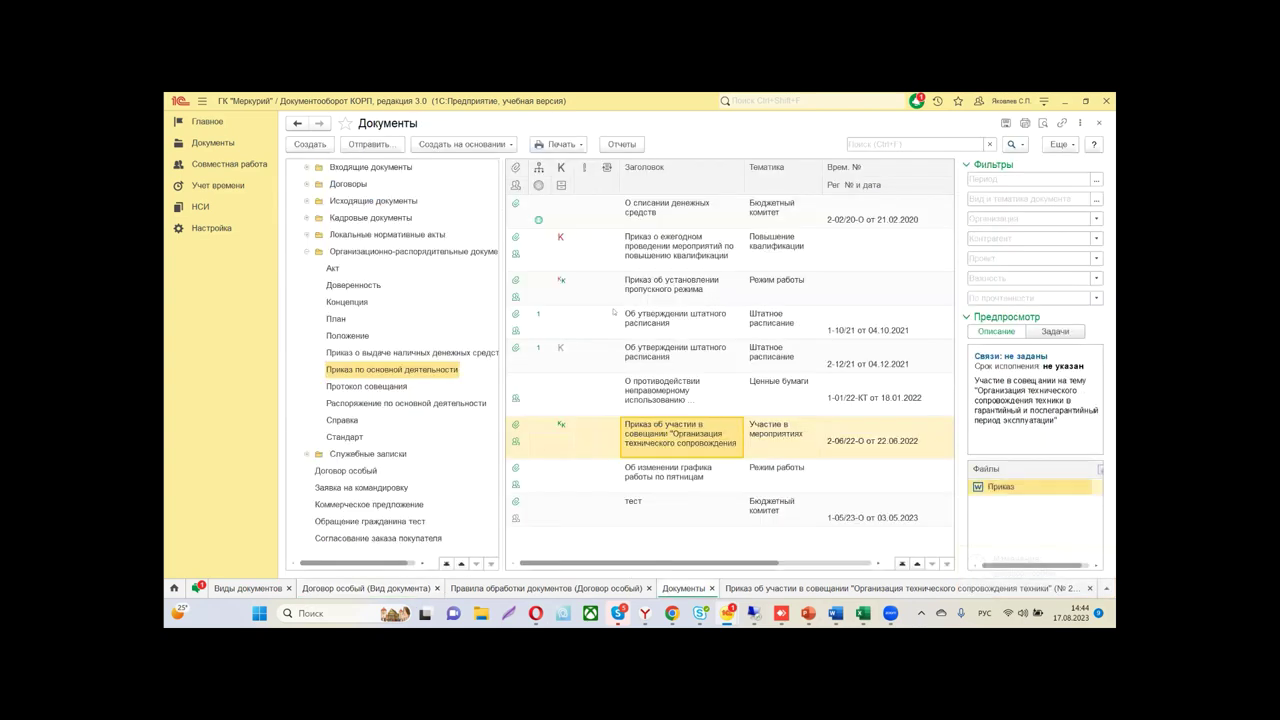
pyautogui.click(310, 144)
pyautogui.click(334, 124)
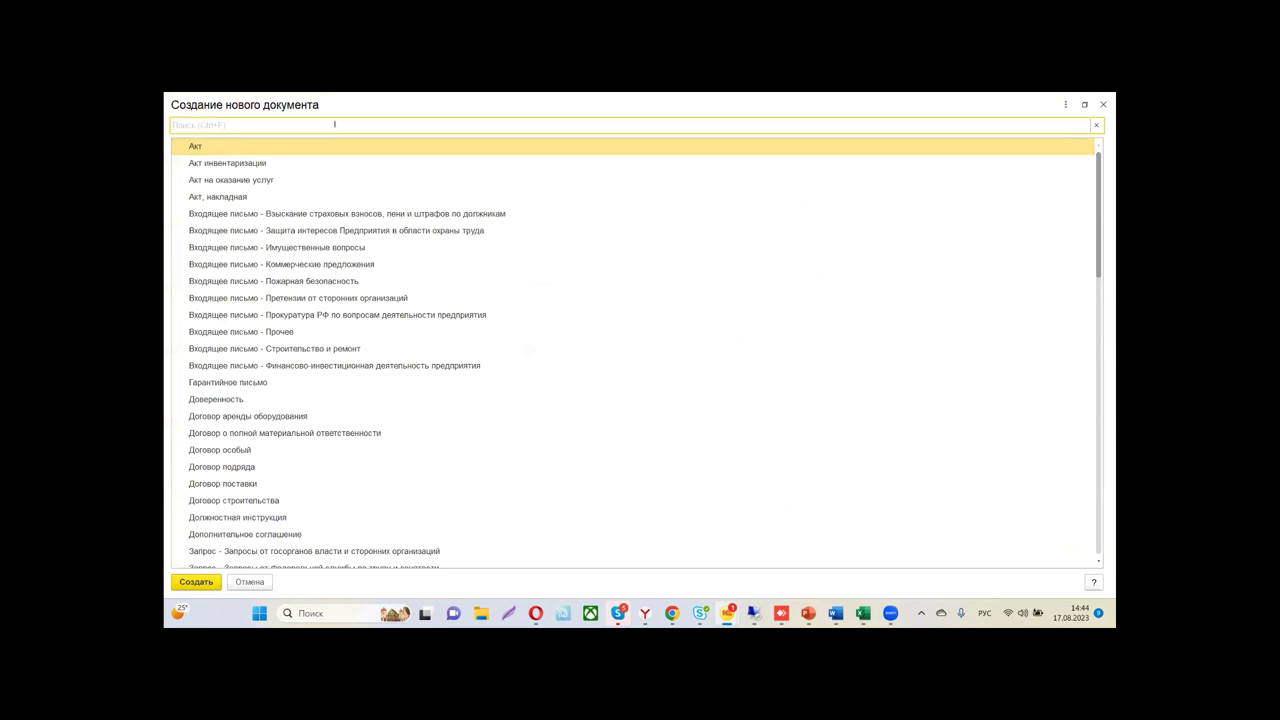
pyautogui.write('Дого')
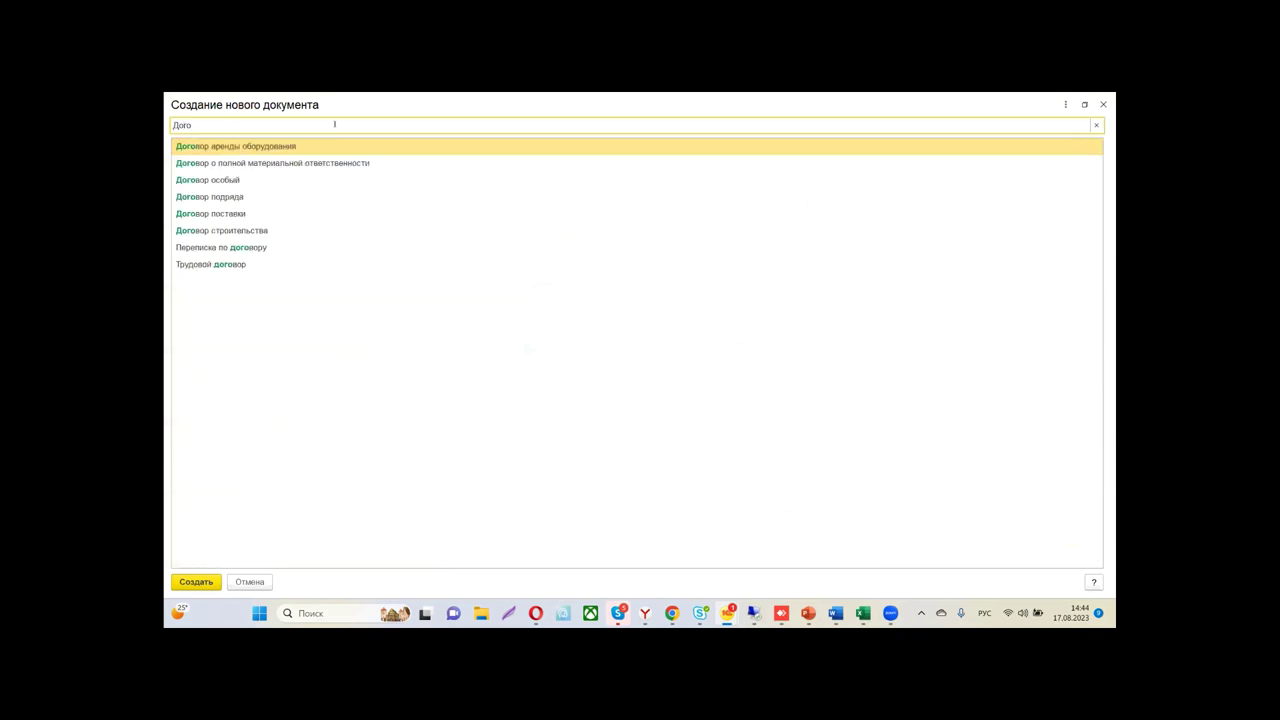
pyautogui.click(232, 179)
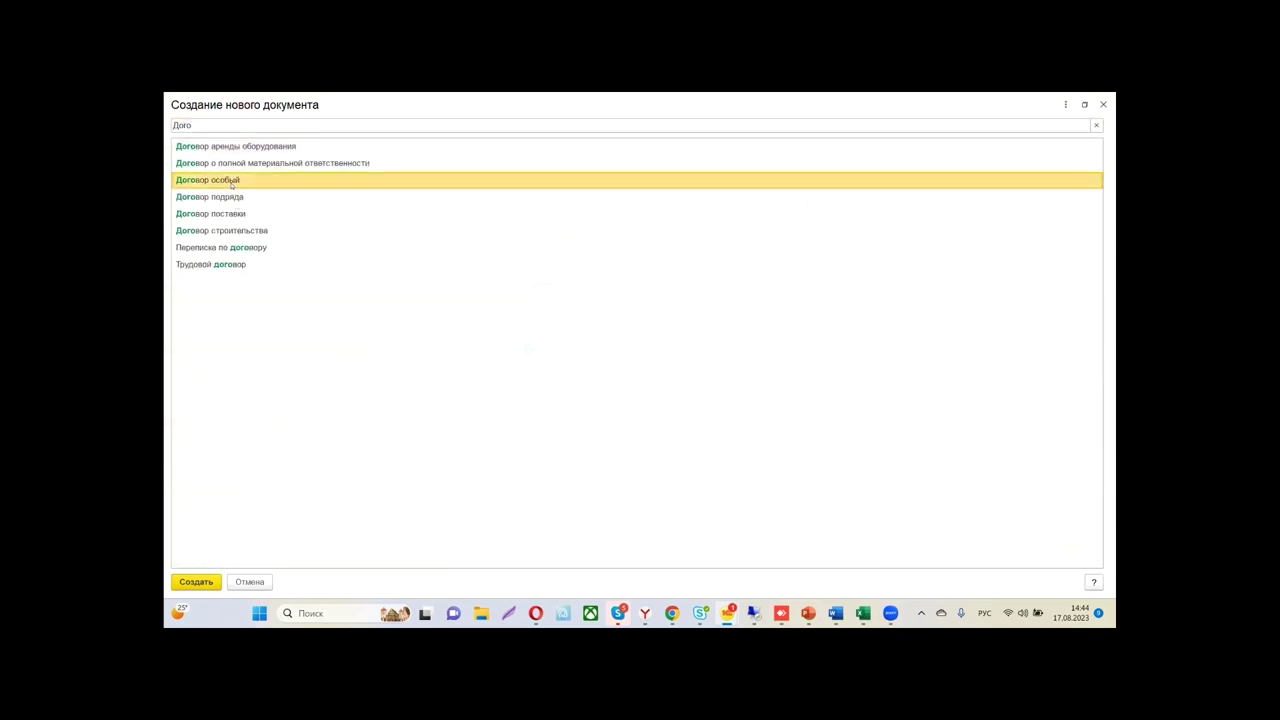
pyautogui.doubleClick(232, 179)
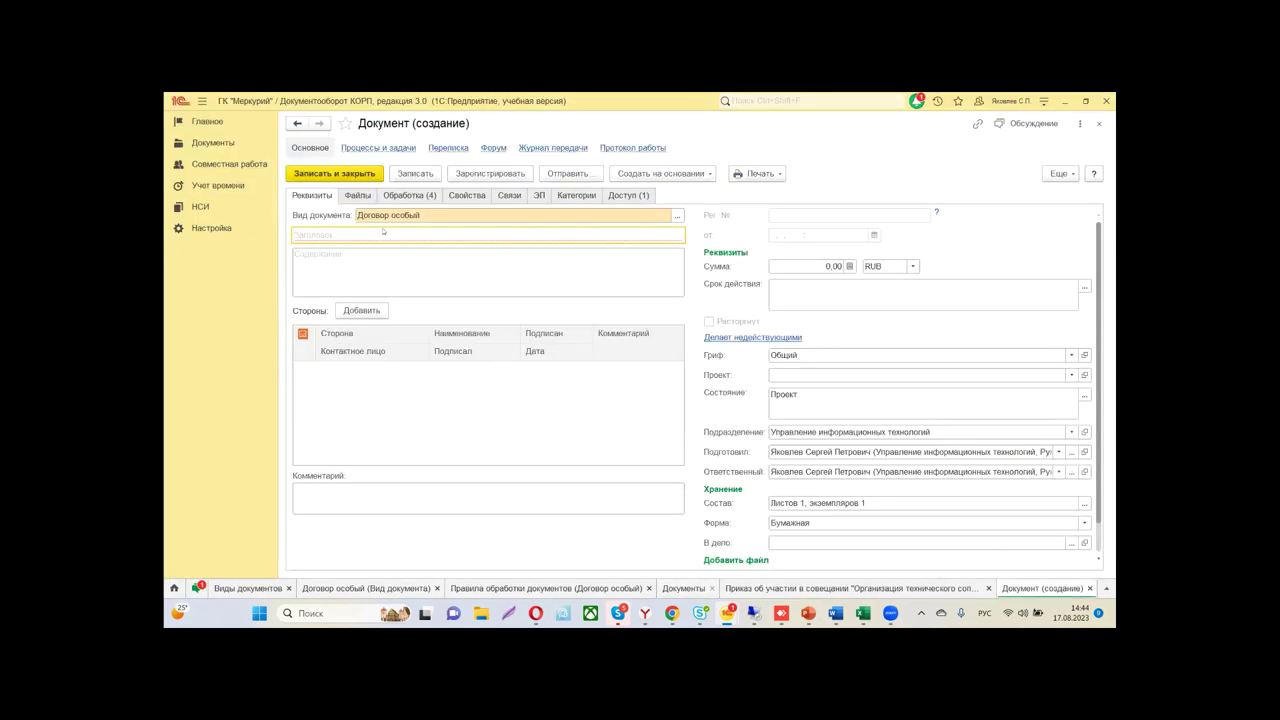
pyautogui.write('демо')
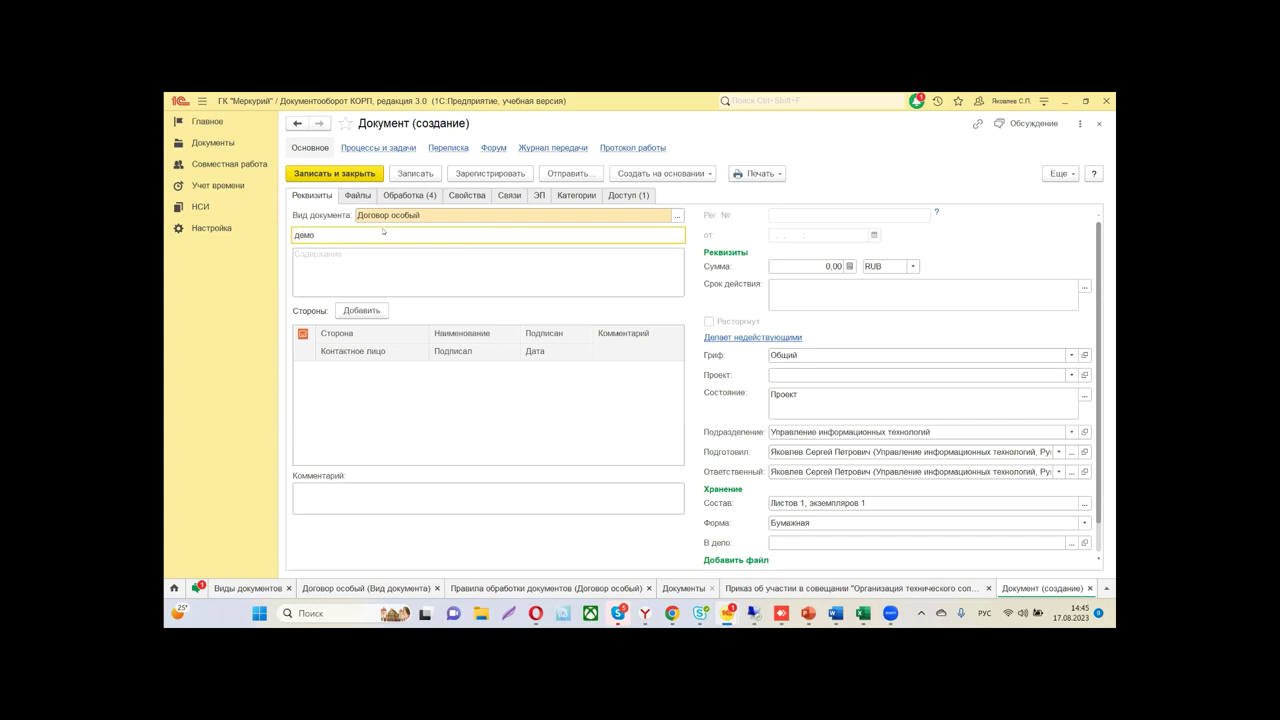
pyautogui.press('Tab')
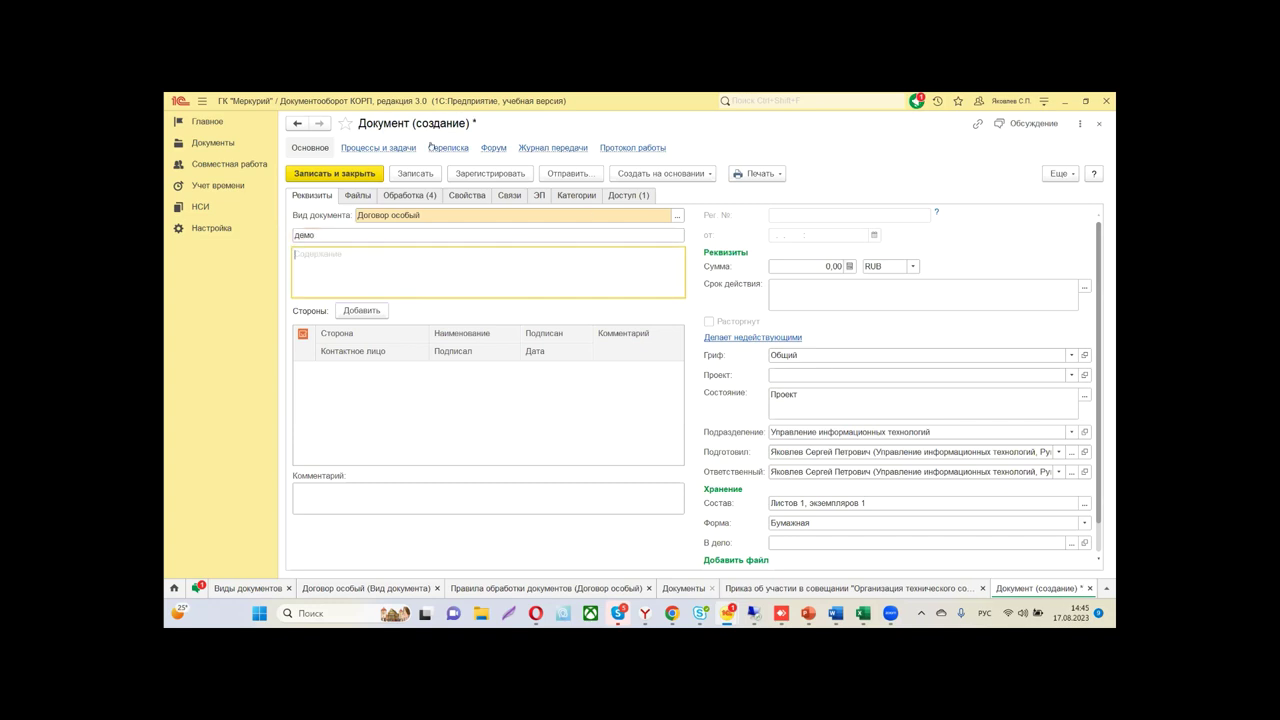
# Add the Меркурий Проект organization and the first listed counterparty as the document's parties, and save the document
pyautogui.click(415, 173)
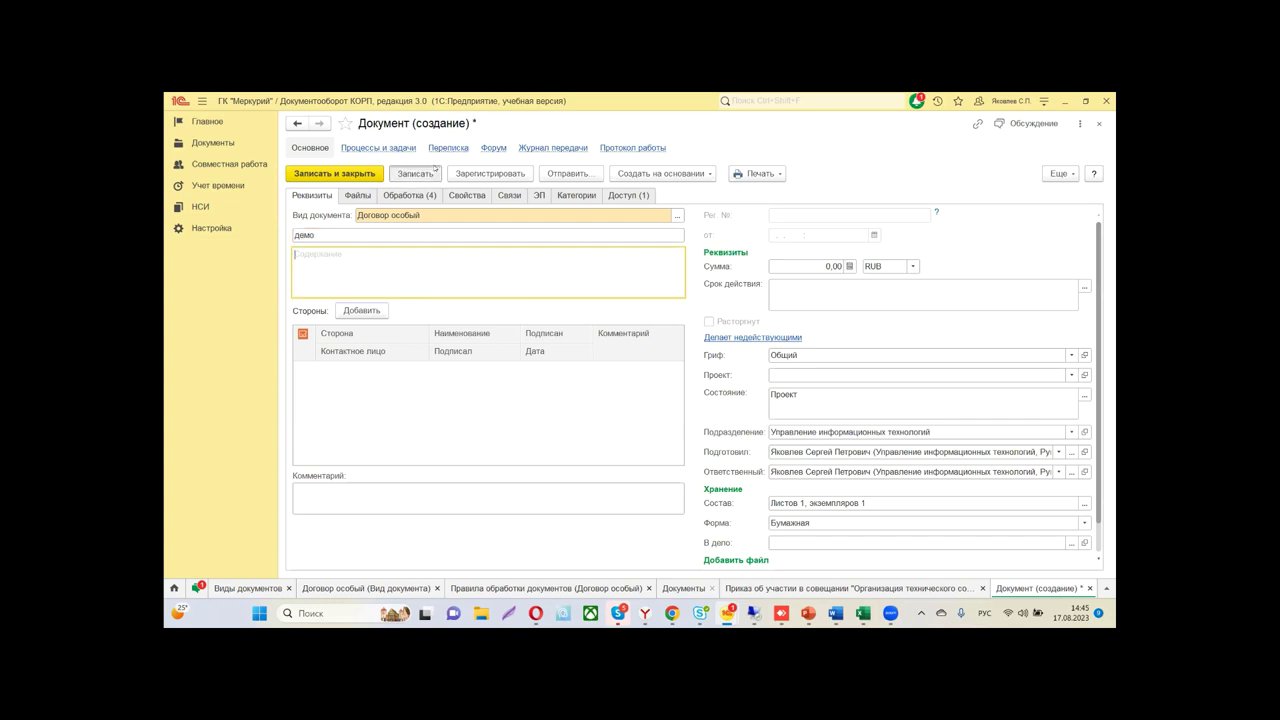
pyautogui.click(361, 310)
pyautogui.click(363, 387)
pyautogui.click(385, 312)
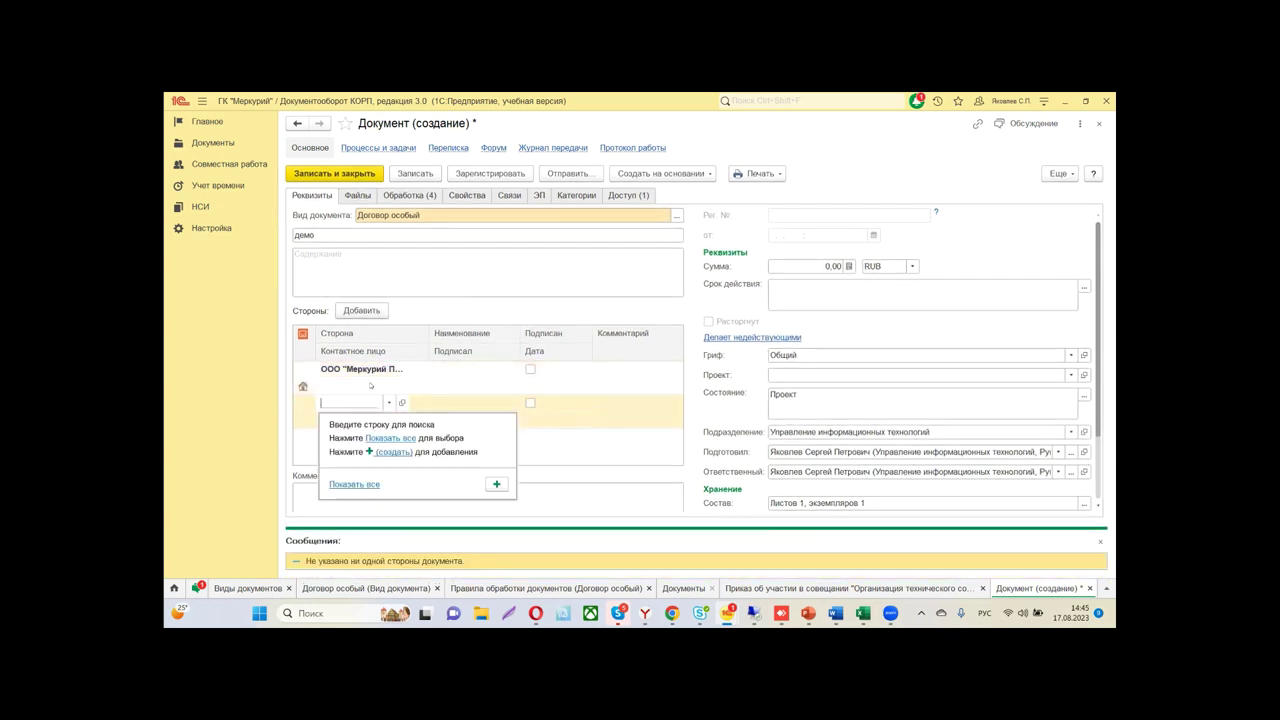
pyautogui.click(372, 437)
pyautogui.click(605, 228)
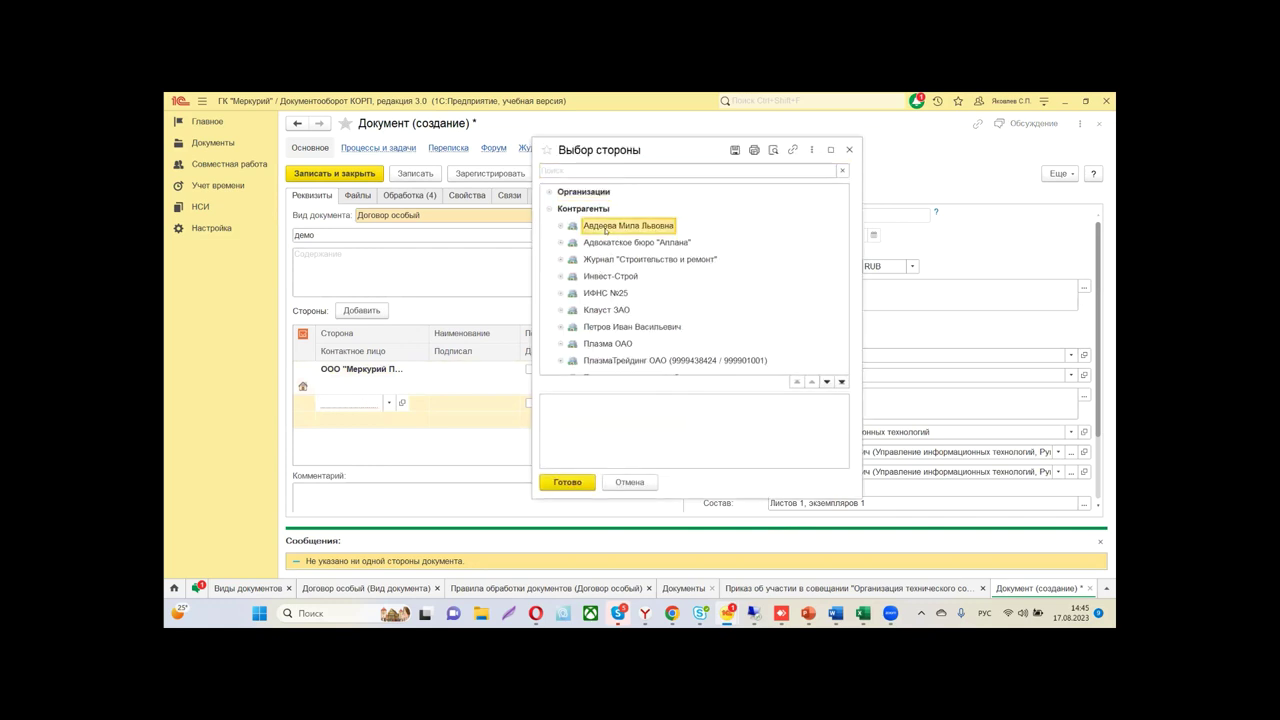
pyautogui.doubleClick(605, 228)
pyautogui.click(436, 173)
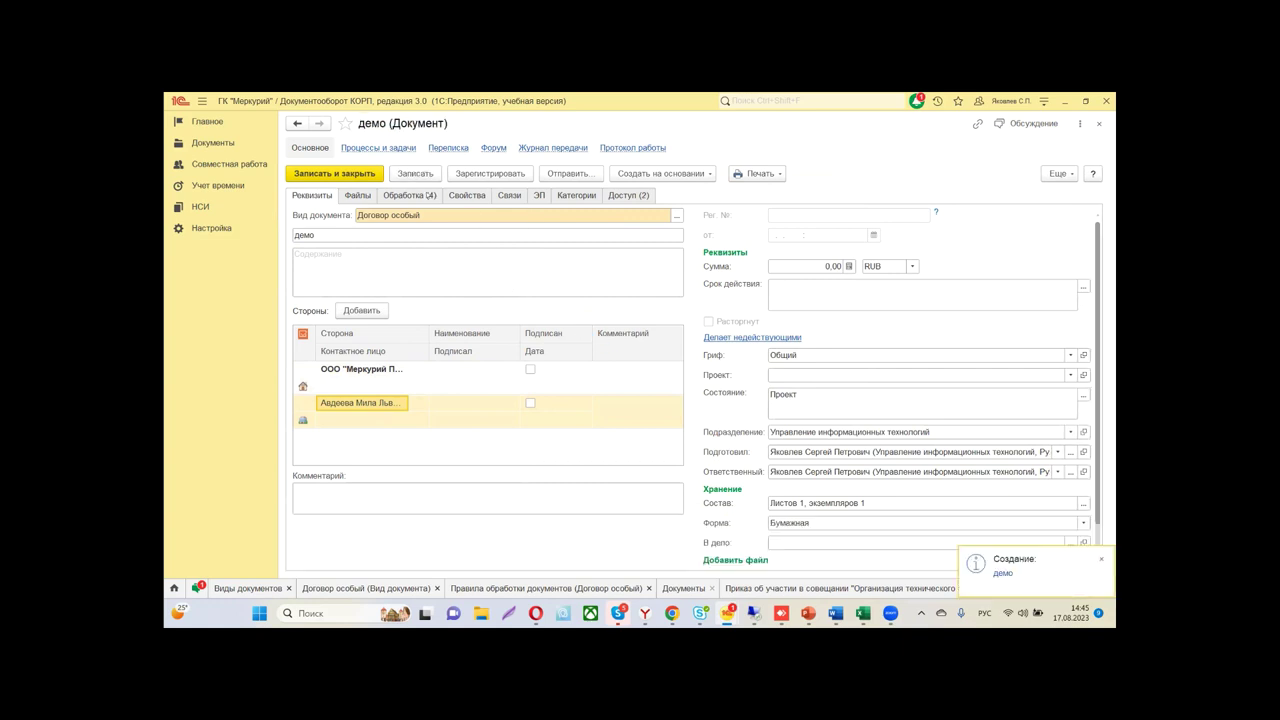
# Examine the processing actions and assigned employees of the демо document, and start its processing
pyautogui.click(430, 195)
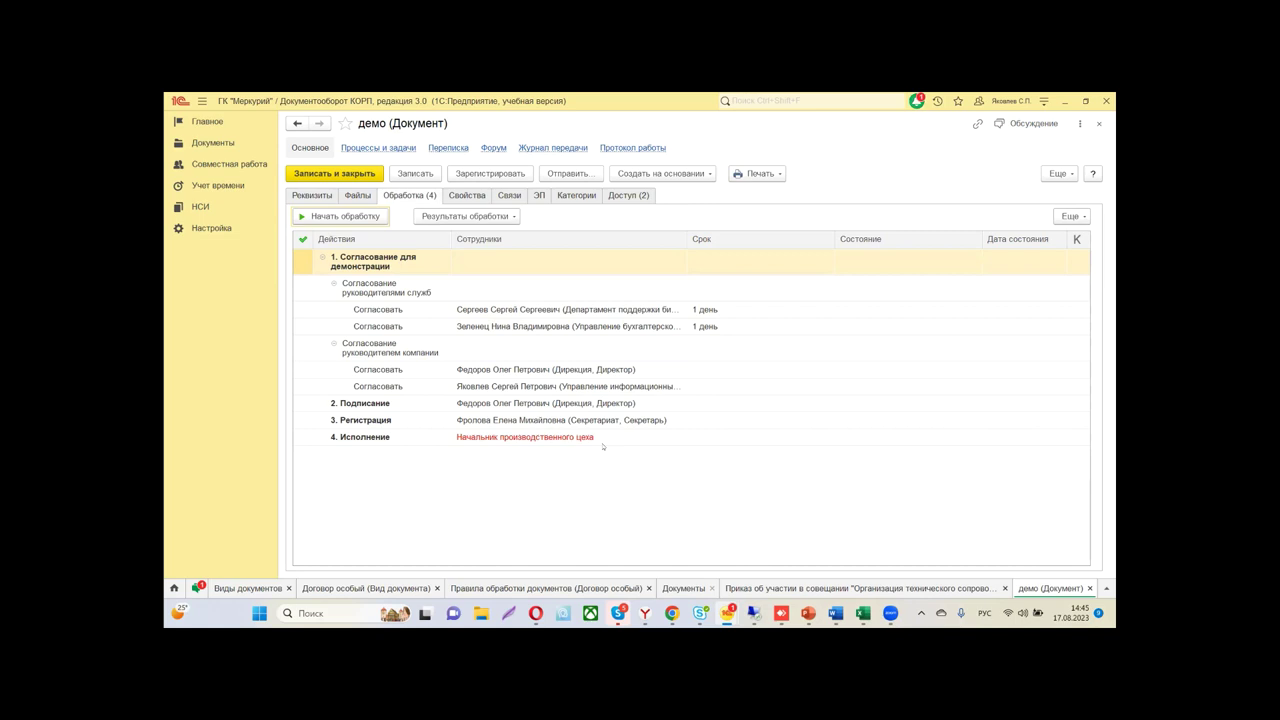
pyautogui.click(321, 258)
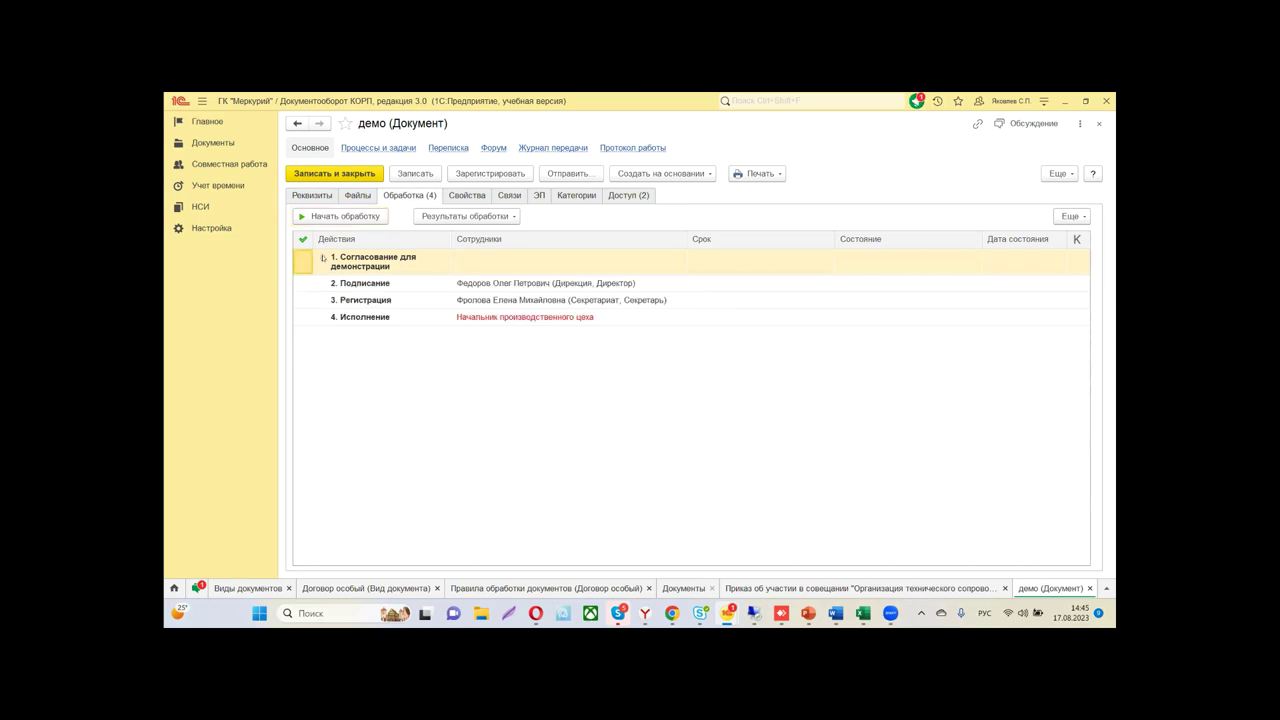
pyautogui.click(322, 258)
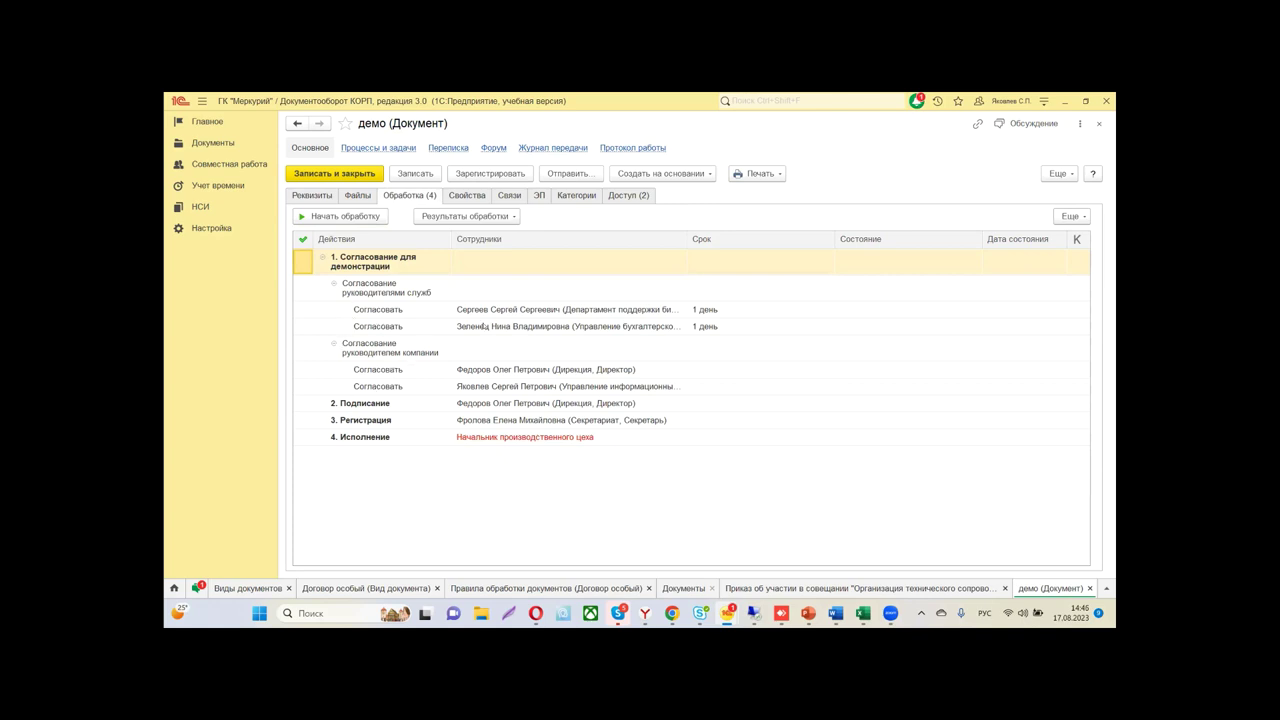
pyautogui.click(476, 437)
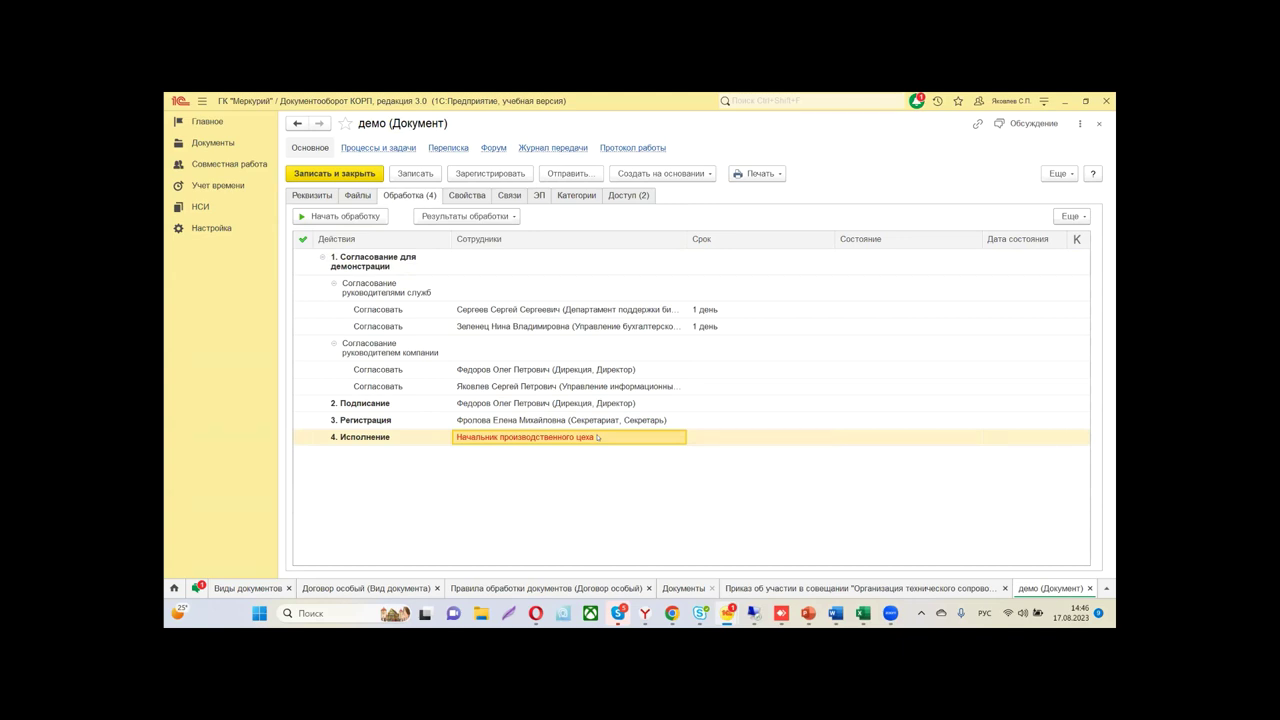
pyautogui.click(350, 216)
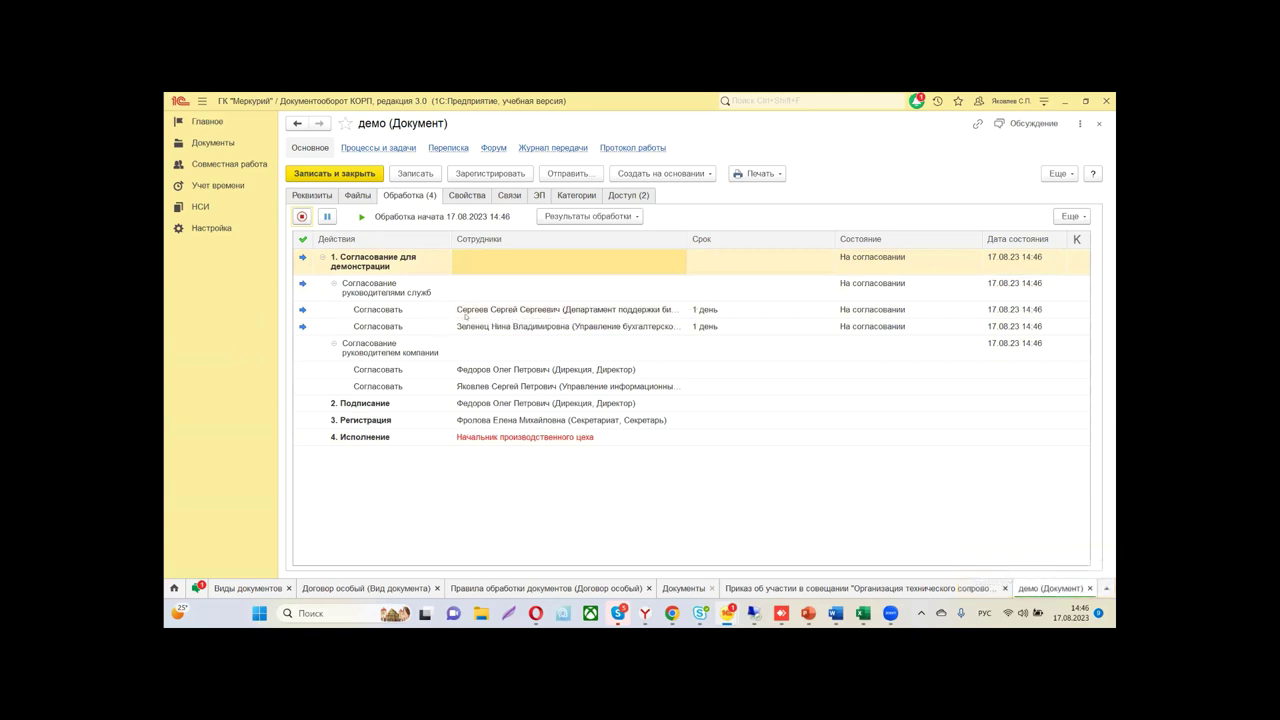
# Approve the chief accountant's task Согласование для демонстрации, with Исполнитель, которому адресована as the actual performer
pyautogui.click(431, 307)
pyautogui.click(431, 326)
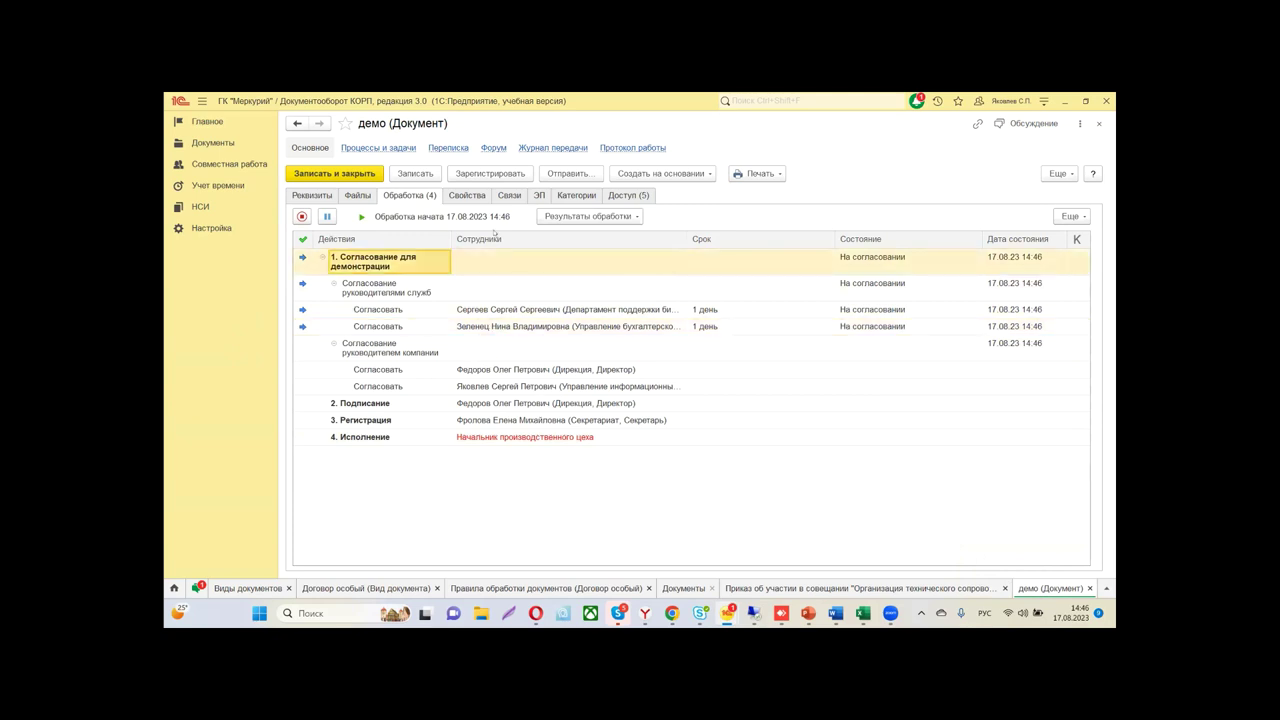
pyautogui.click(410, 148)
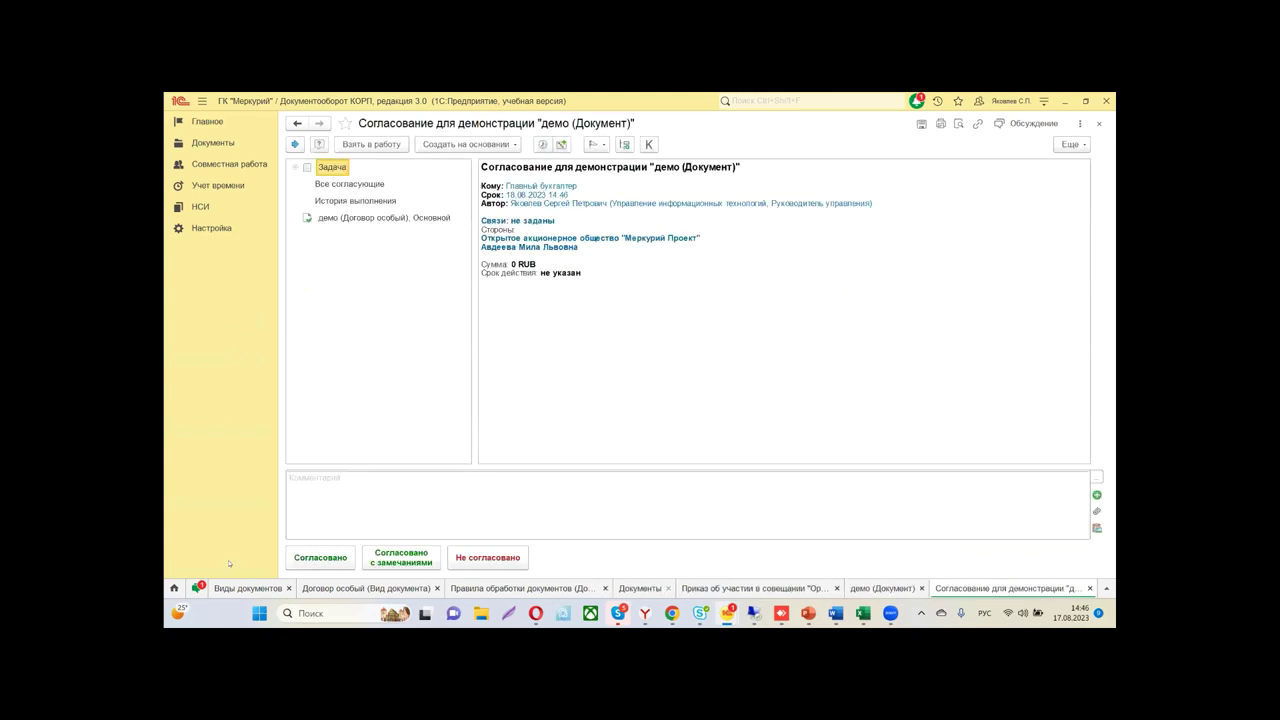
pyautogui.click(320, 557)
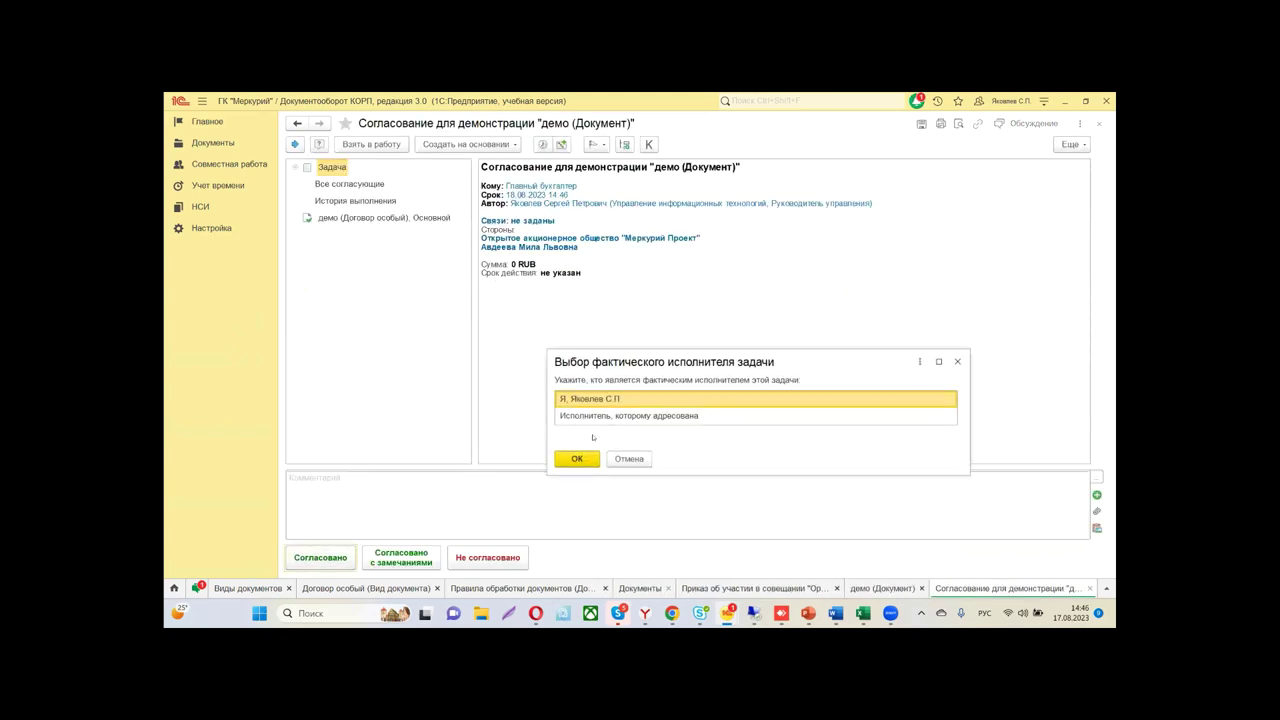
pyautogui.click(582, 416)
pyautogui.click(572, 457)
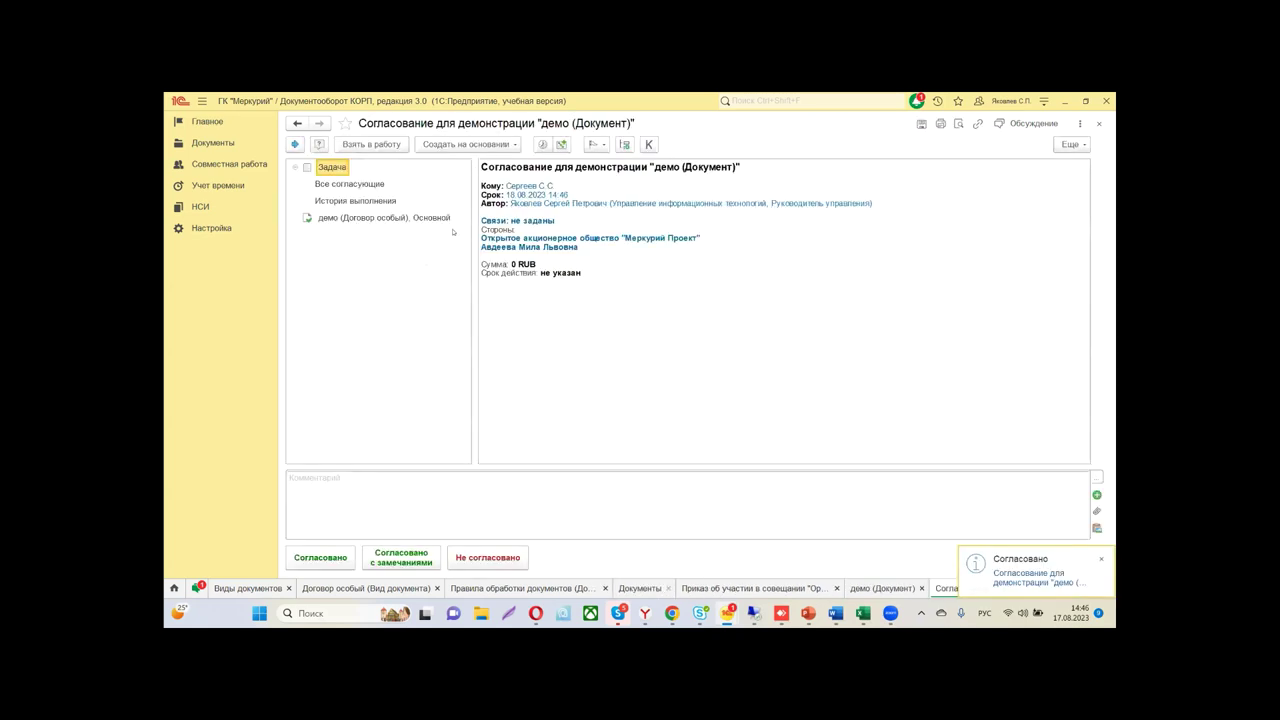
# Approve the other service head's task on behalf of its addressee, and check the approval stages in the document's processing
pyautogui.click(312, 556)
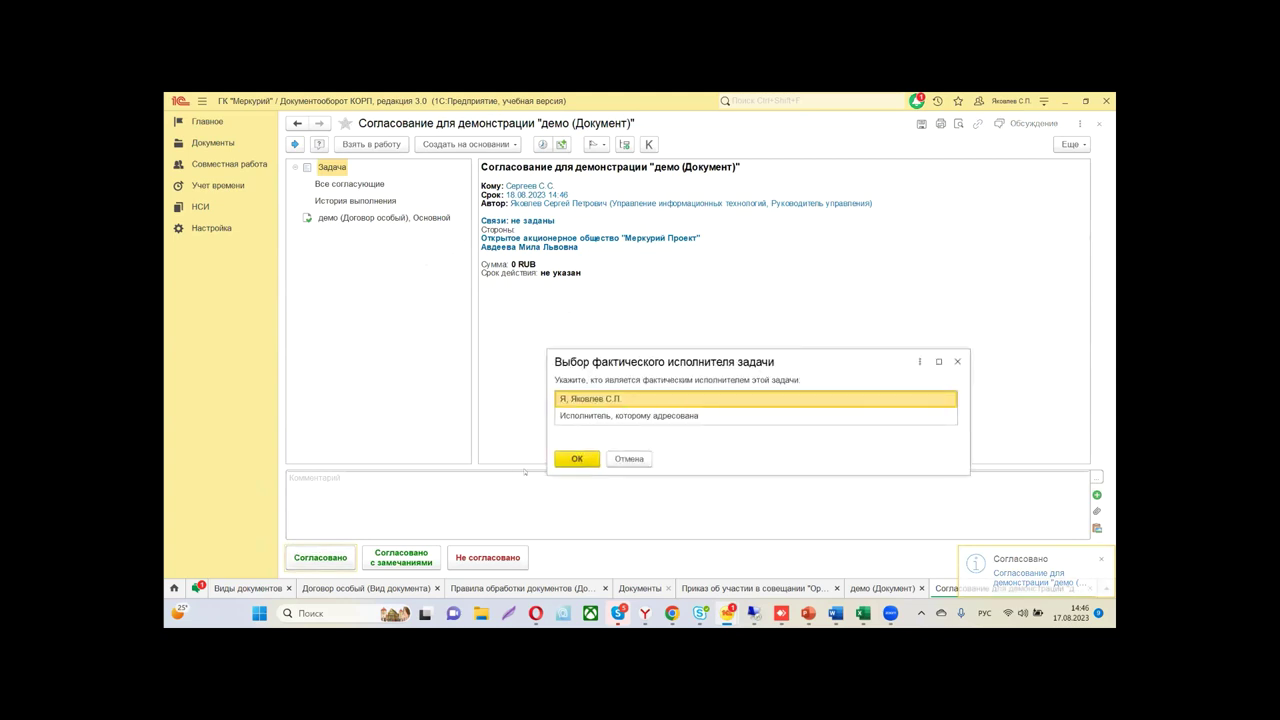
pyautogui.click(580, 415)
pyautogui.click(577, 458)
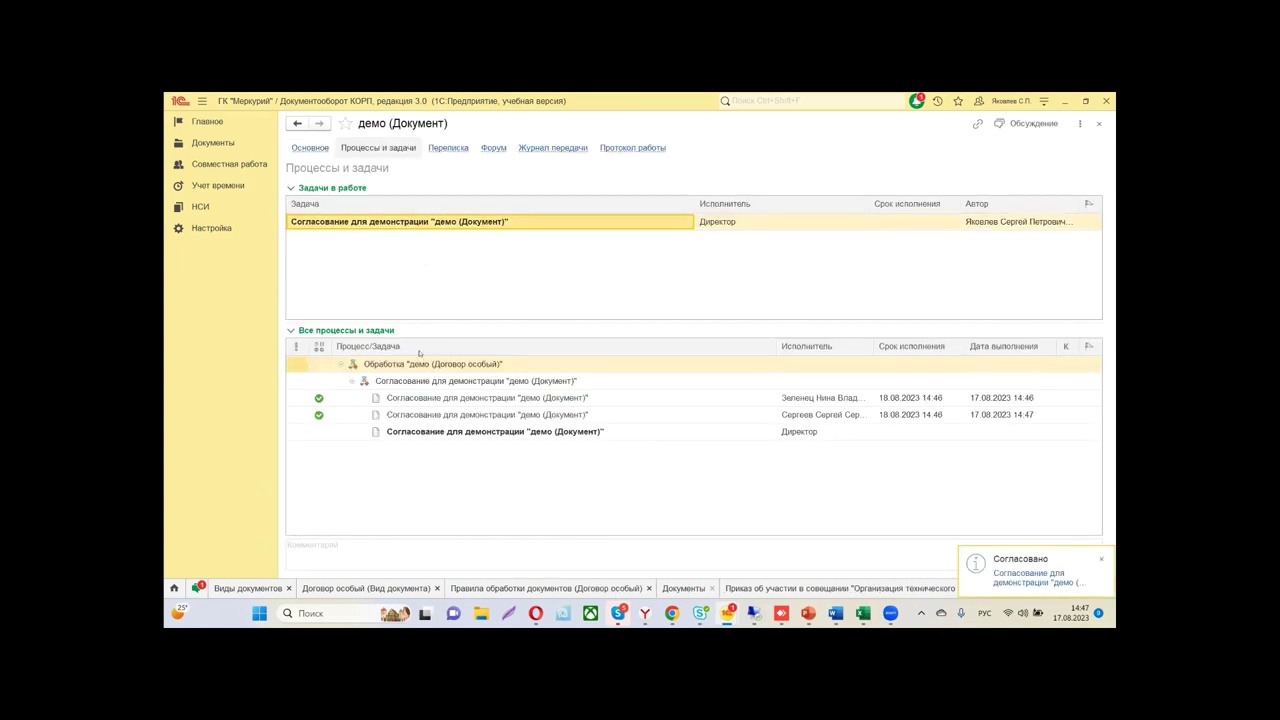
pyautogui.click(310, 147)
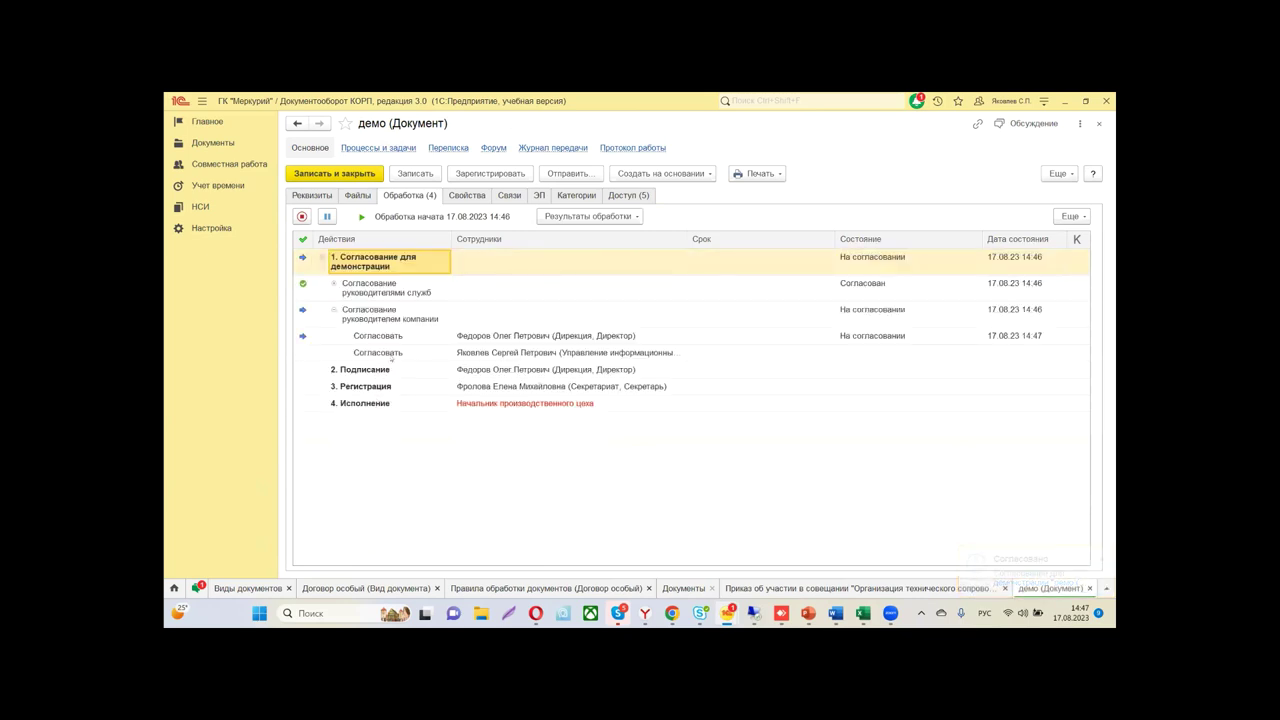
pyautogui.click(335, 285)
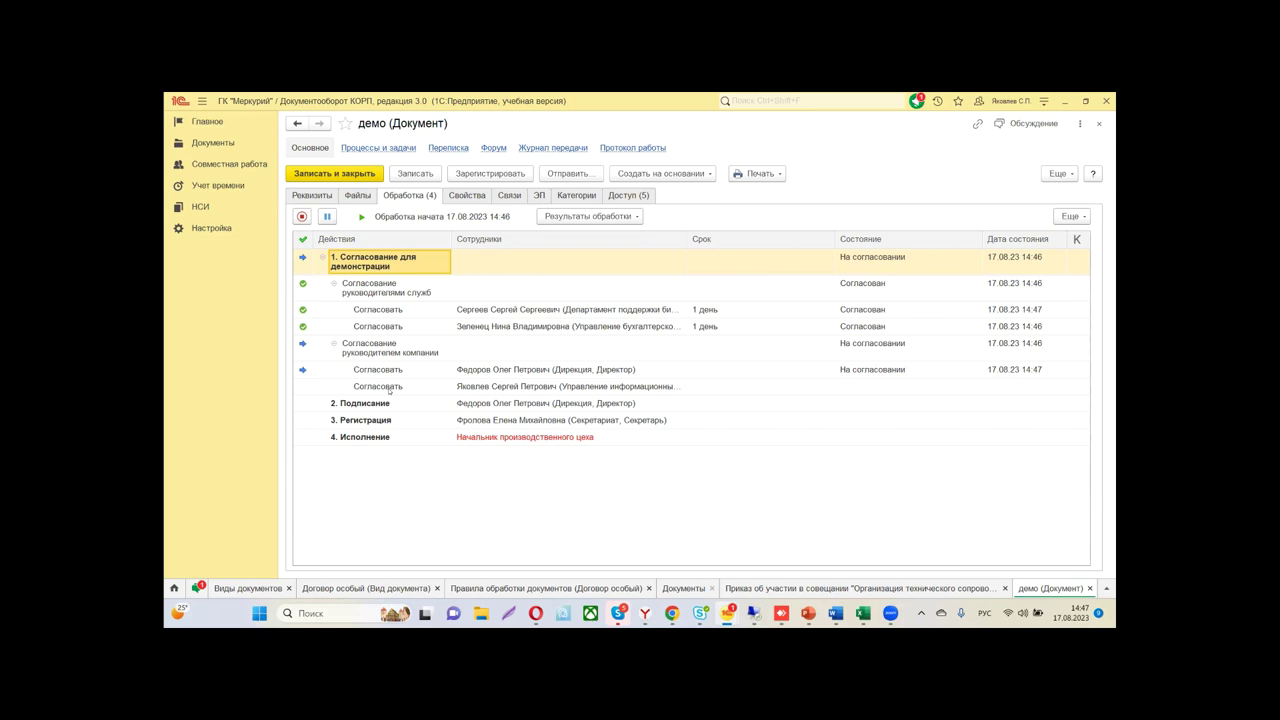
# Enter the comment комментарий in the director's approval task and try to mark it Не согласовано on behalf of its addressee
pyautogui.click(365, 148)
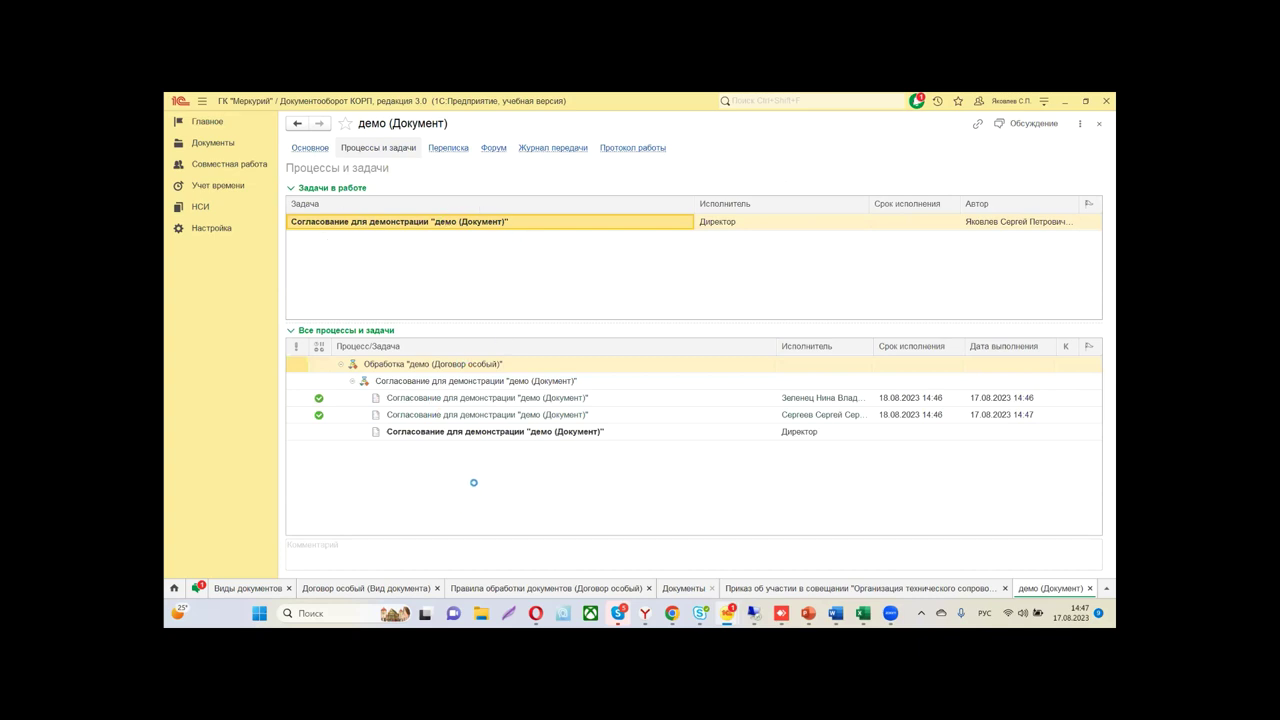
pyautogui.doubleClick(400, 221)
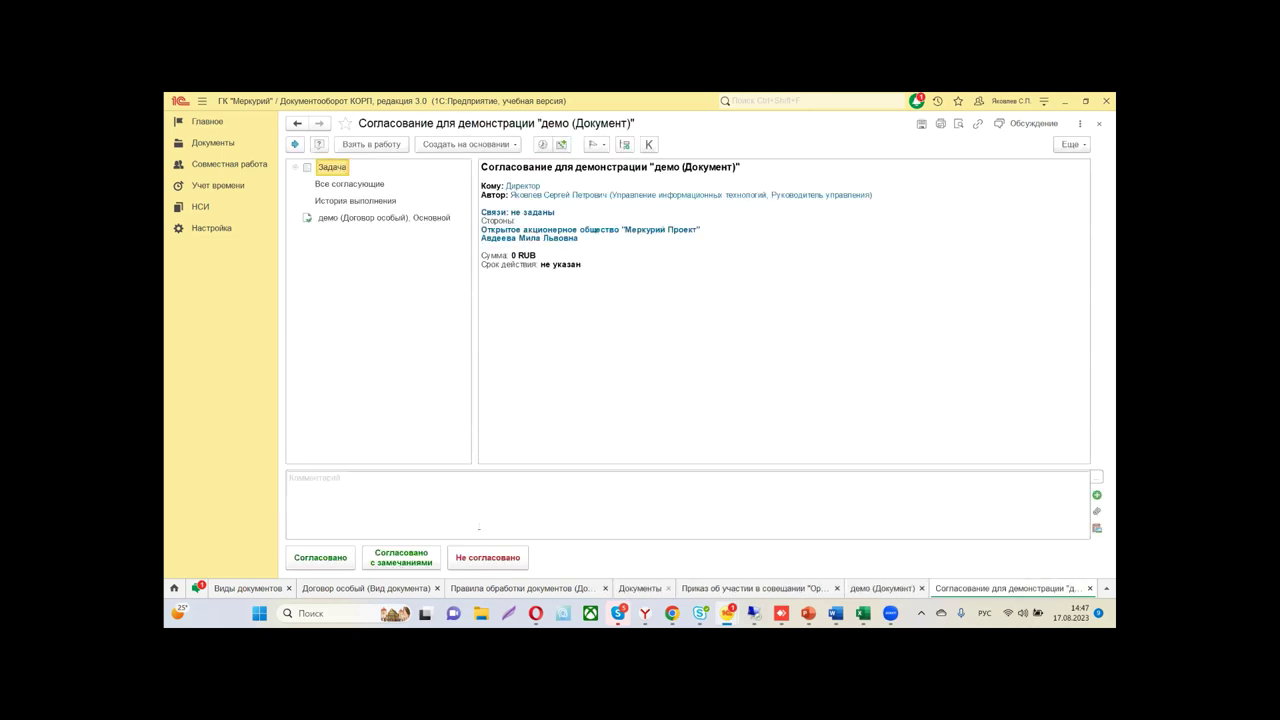
pyautogui.click(456, 556)
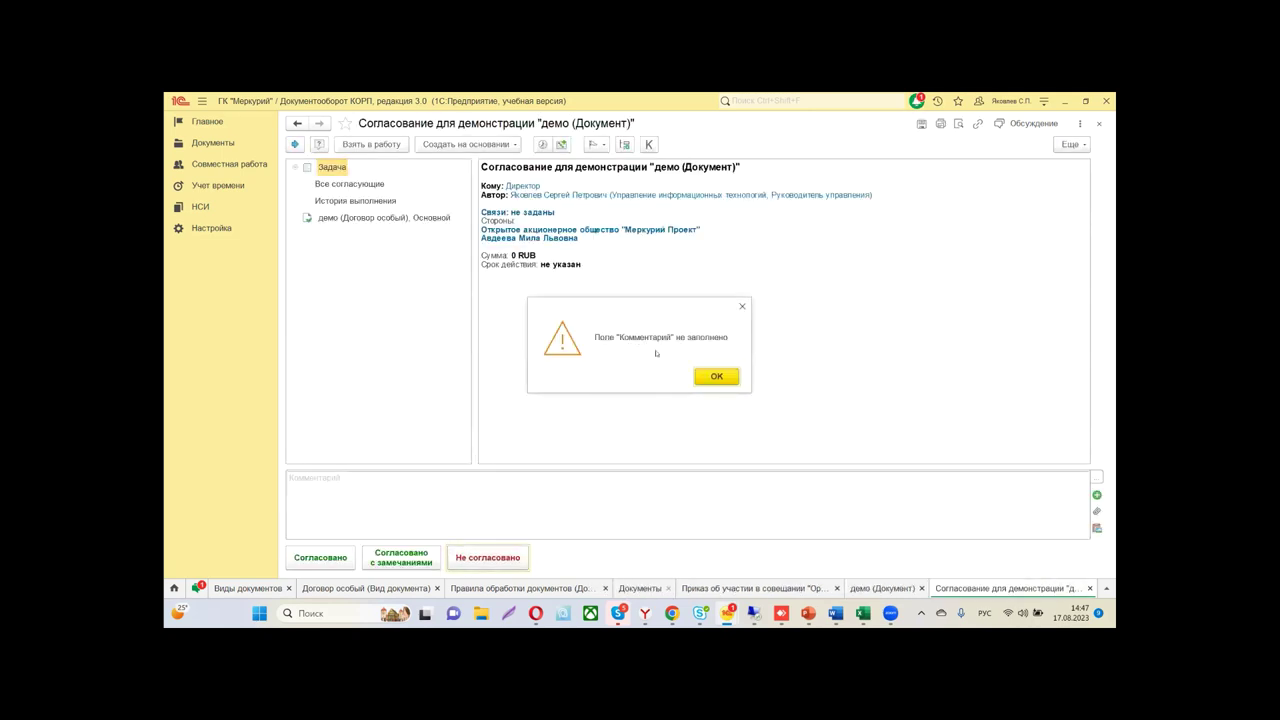
pyautogui.click(716, 376)
pyautogui.click(521, 485)
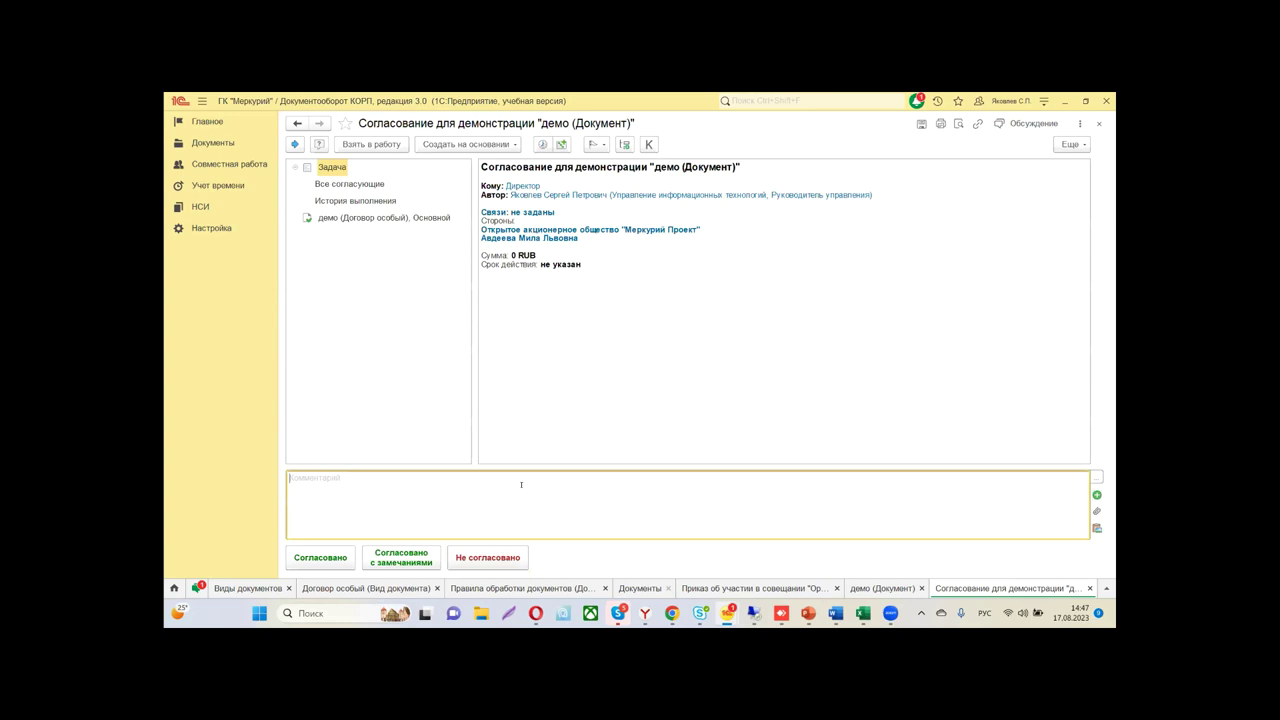
pyautogui.write('коммент')
pyautogui.write('ария')
pyautogui.hotkey('ctrl', 'Return')
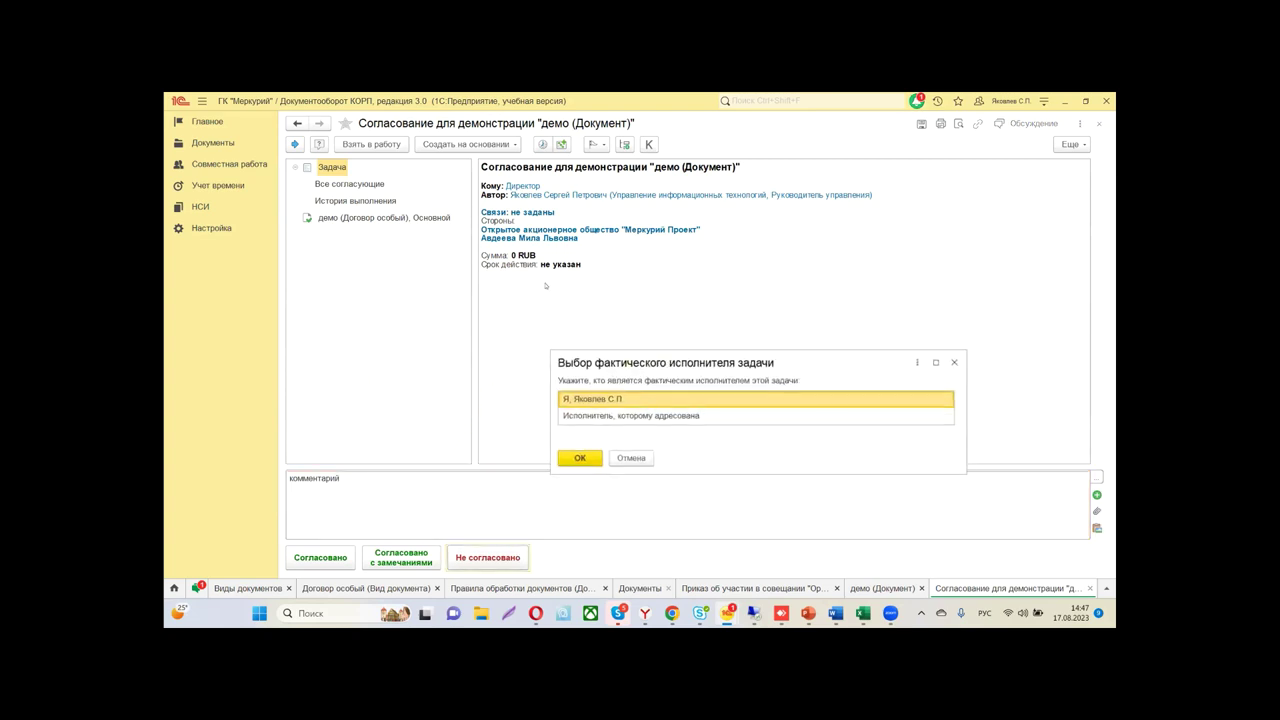
pyautogui.click(598, 415)
pyautogui.click(577, 458)
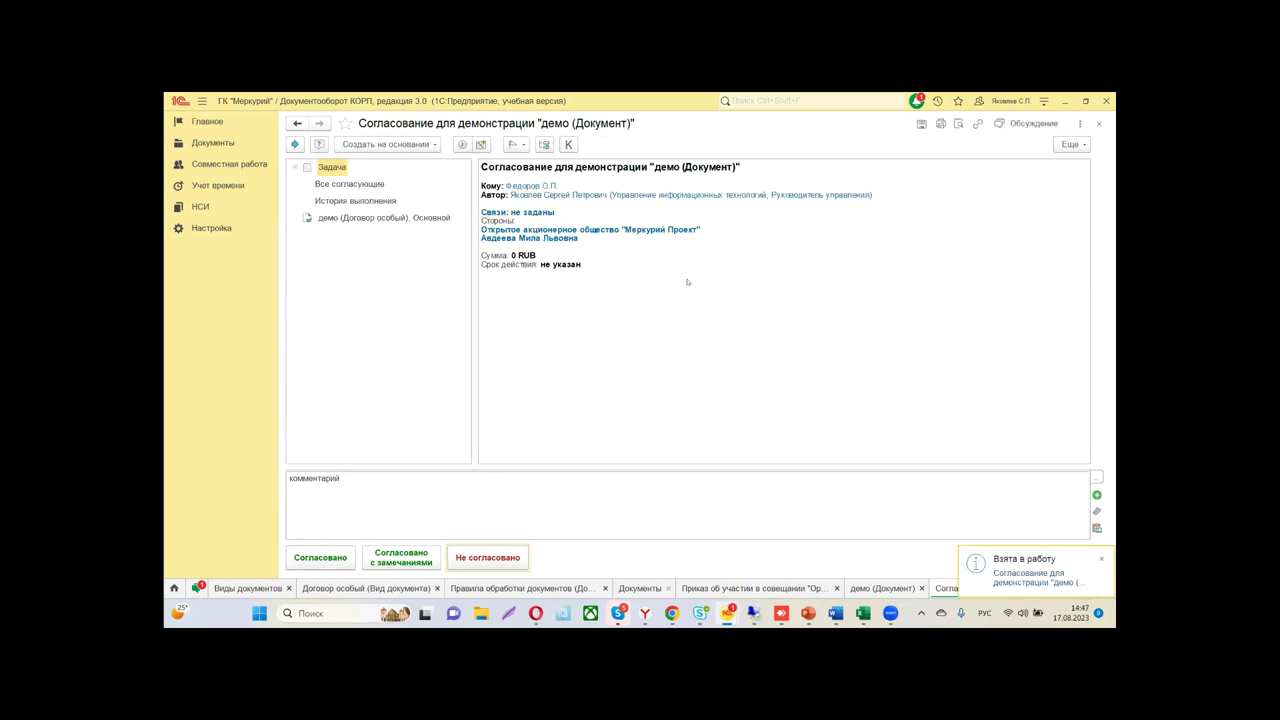
pyautogui.click(1099, 123)
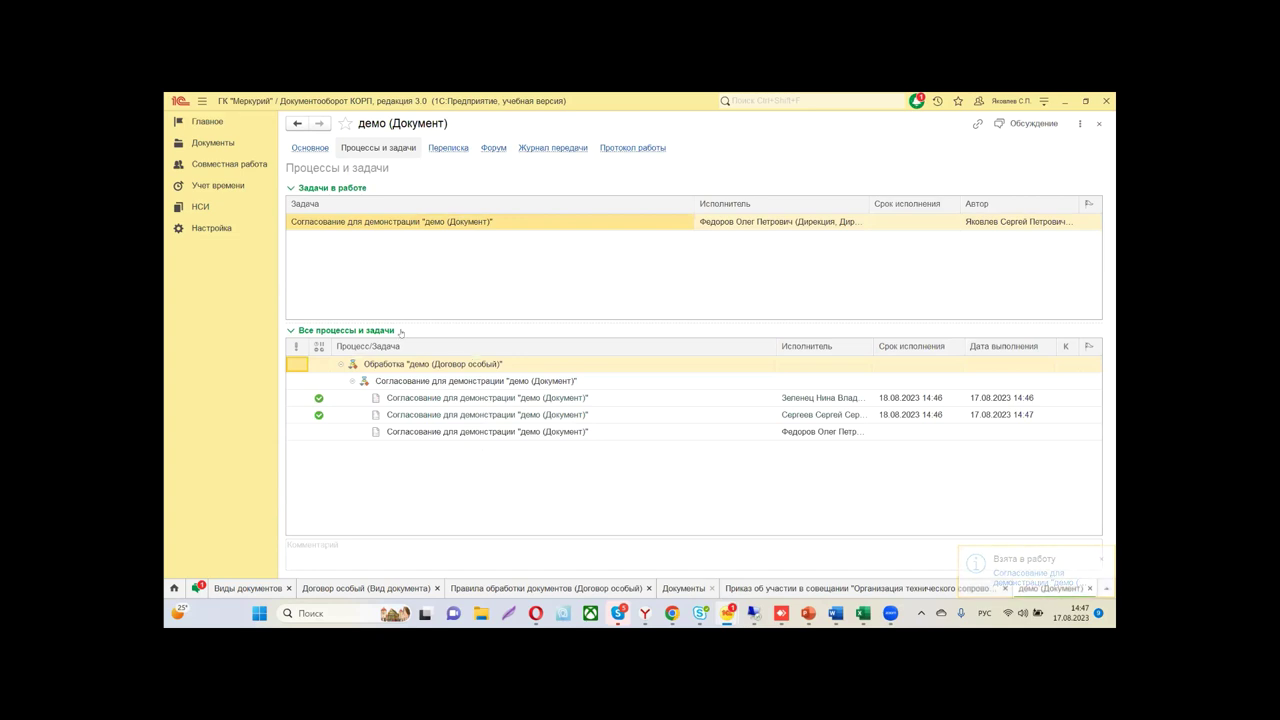
pyautogui.click(310, 148)
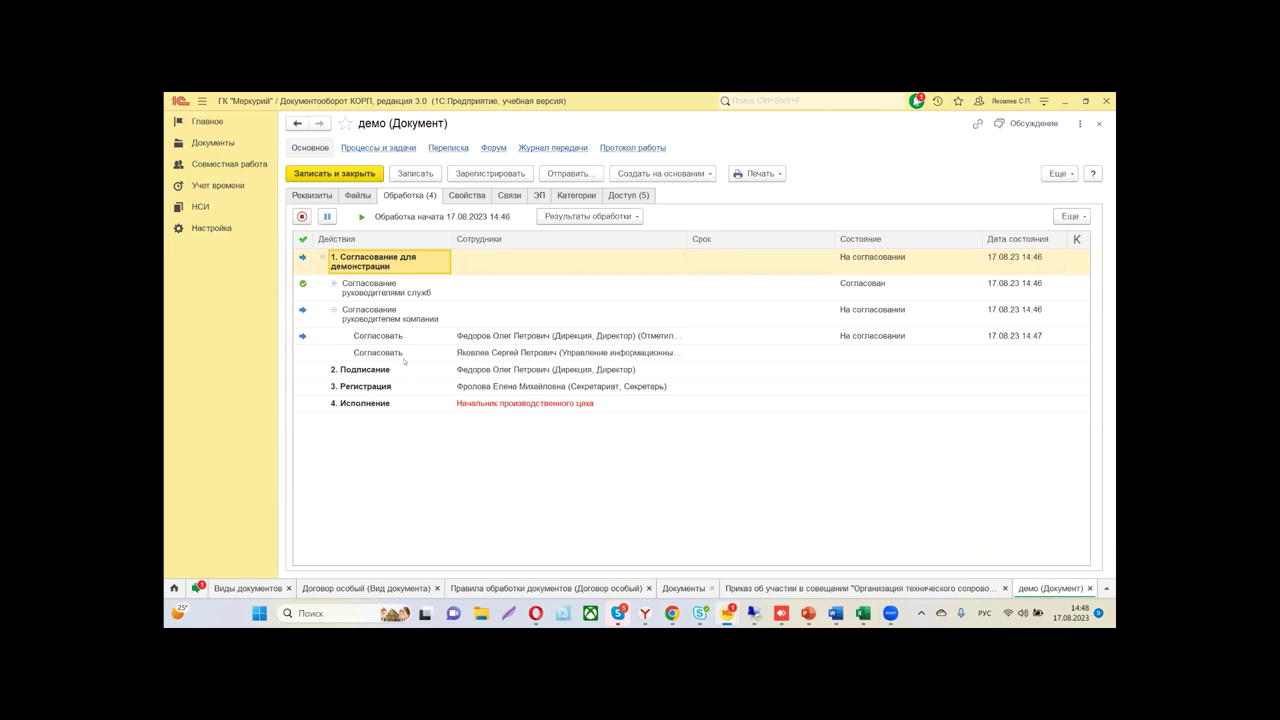
# Mark the director's approval task Не согласовано, with Исполнитель, которому адресована as the actual performer
pyautogui.click(378, 148)
pyautogui.doubleClick(386, 221)
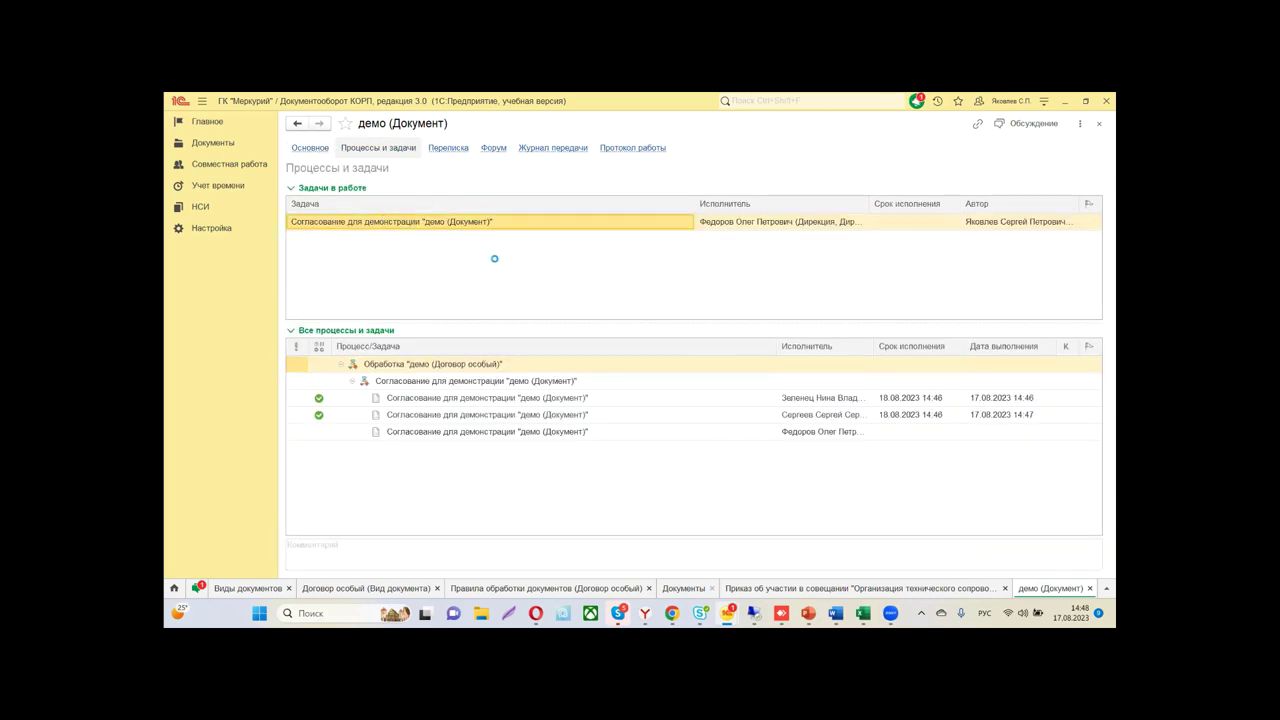
pyautogui.click(483, 552)
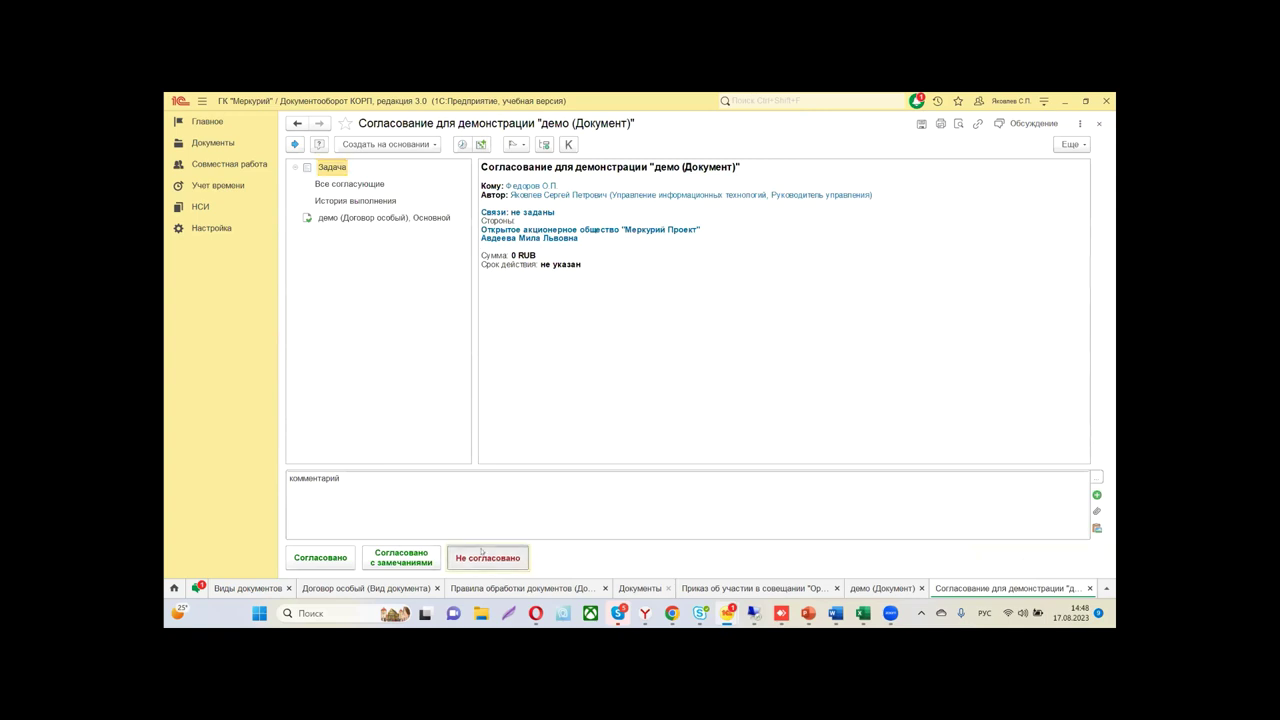
pyautogui.click(588, 413)
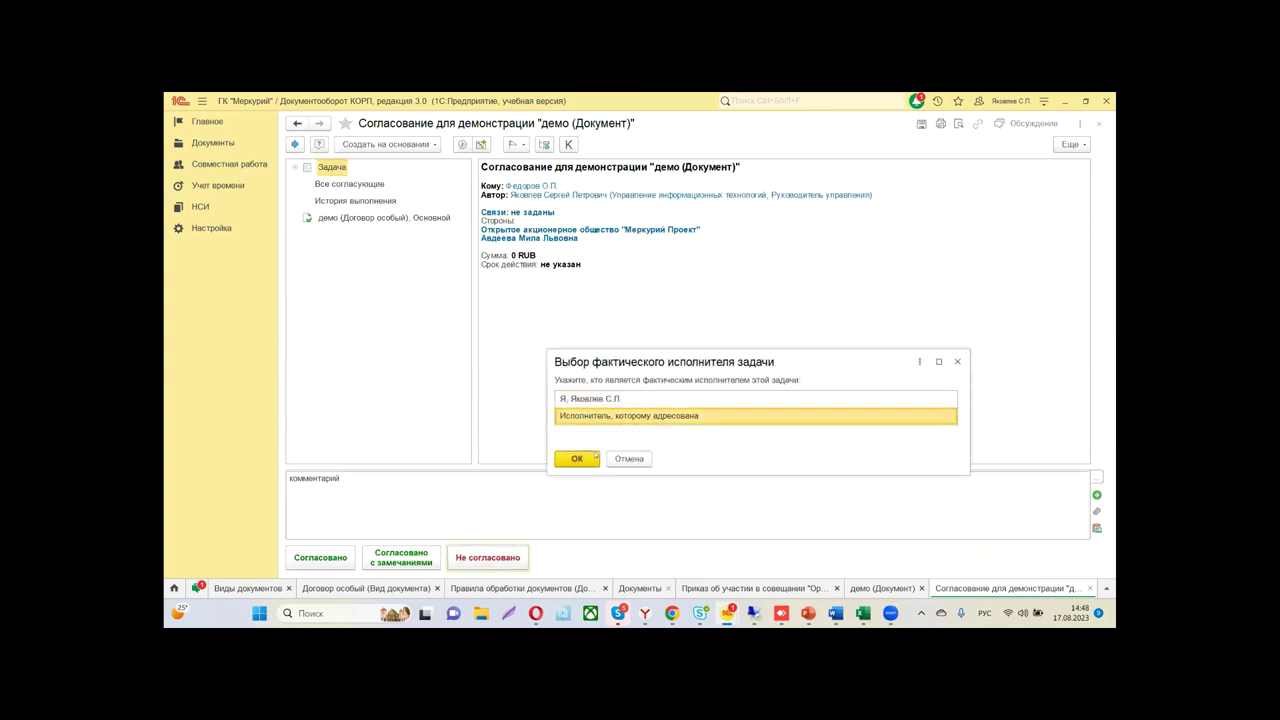
pyautogui.click(588, 456)
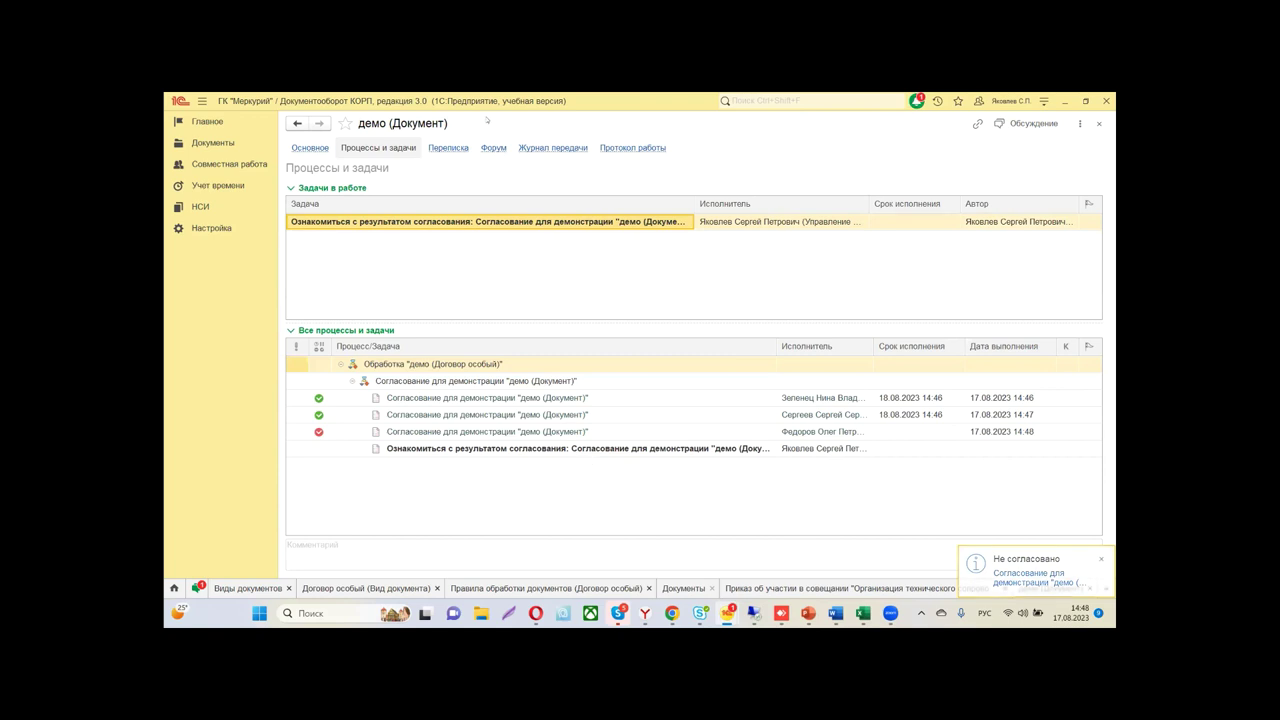
# Examine the document's processing stages, comparing the company heads' second approval action with the action Ознакомиться с результатом согласования and their assigned employees
pyautogui.click(311, 148)
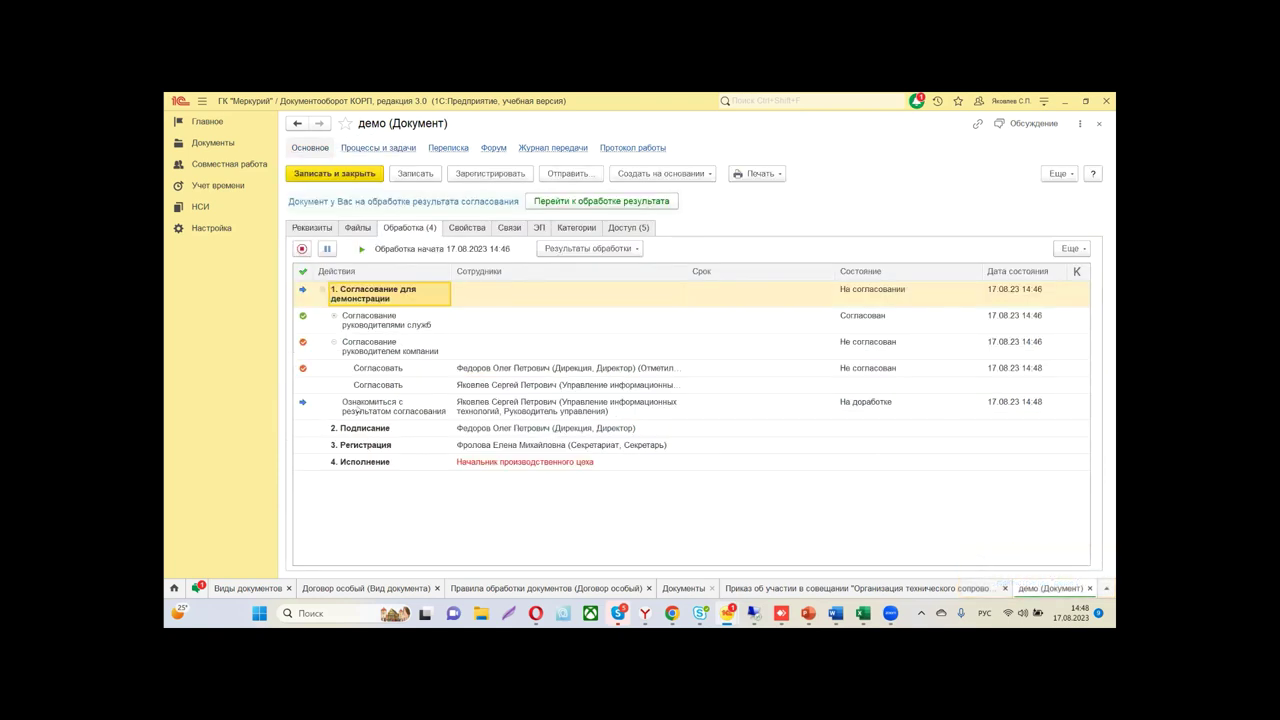
pyautogui.click(368, 406)
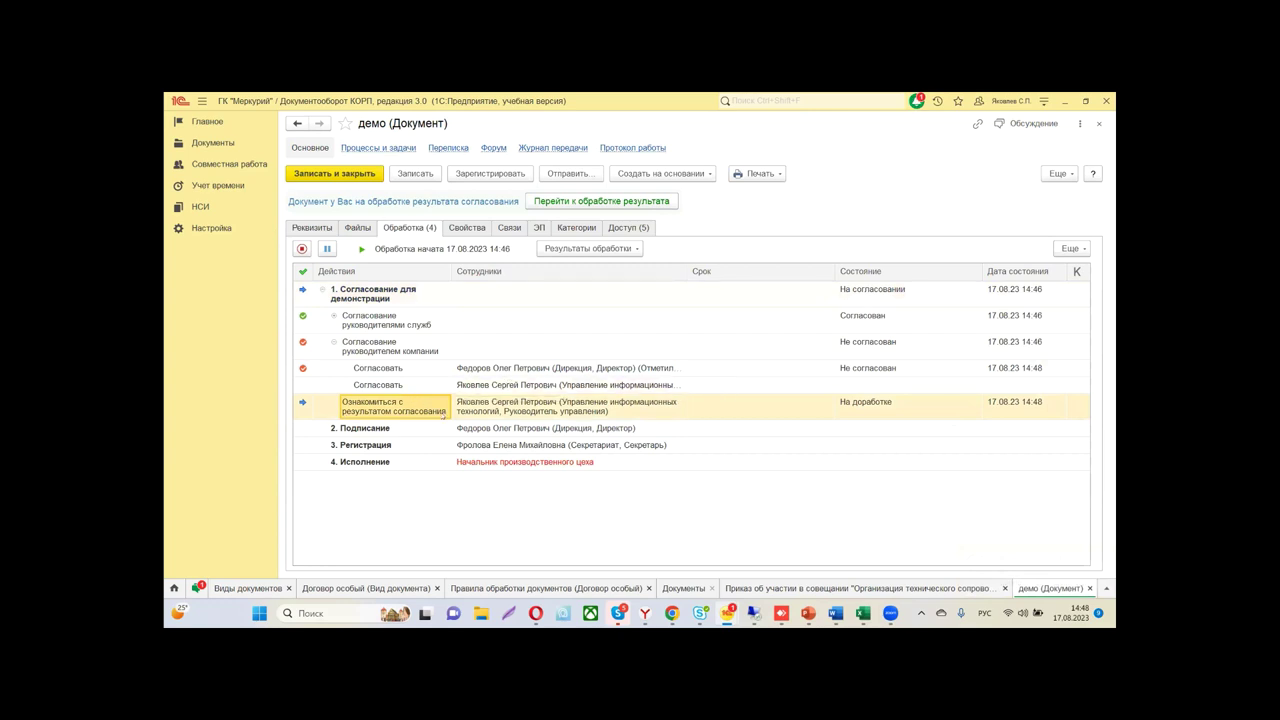
pyautogui.click(370, 385)
pyautogui.click(368, 402)
pyautogui.click(372, 383)
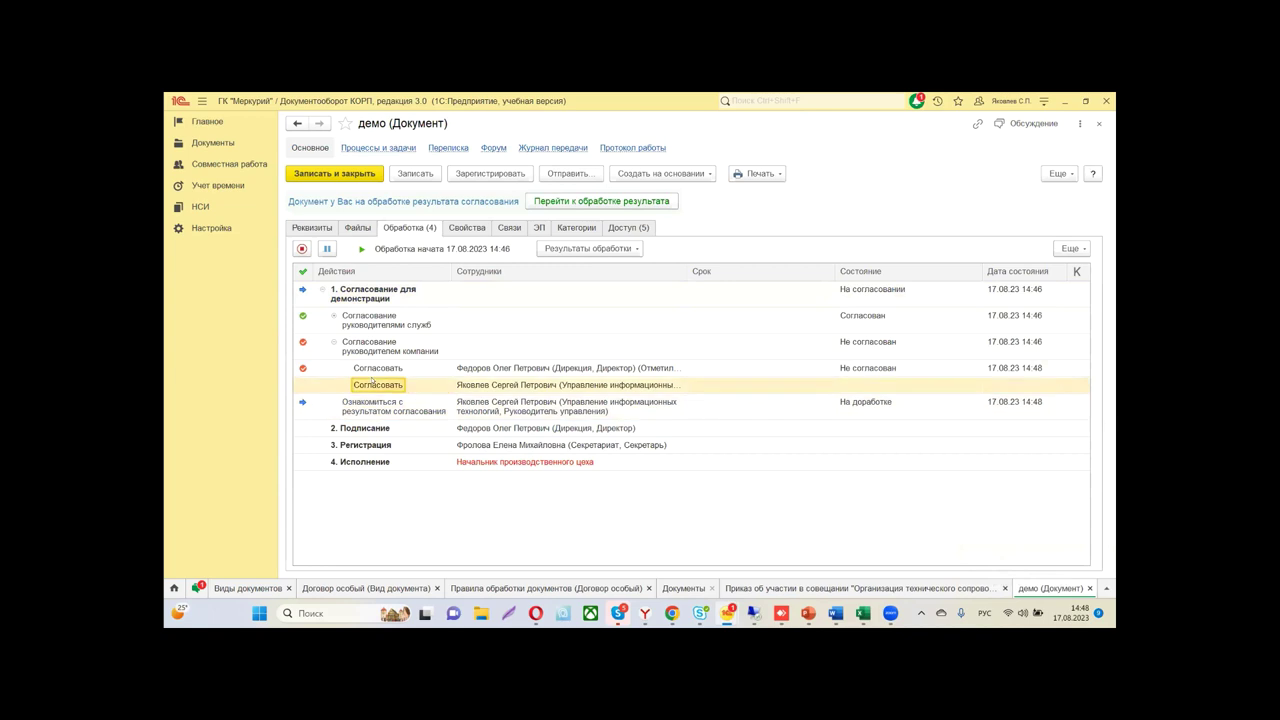
pyautogui.click(372, 402)
pyautogui.click(372, 385)
pyautogui.click(474, 387)
pyautogui.click(476, 402)
pyautogui.click(474, 386)
pyautogui.click(474, 404)
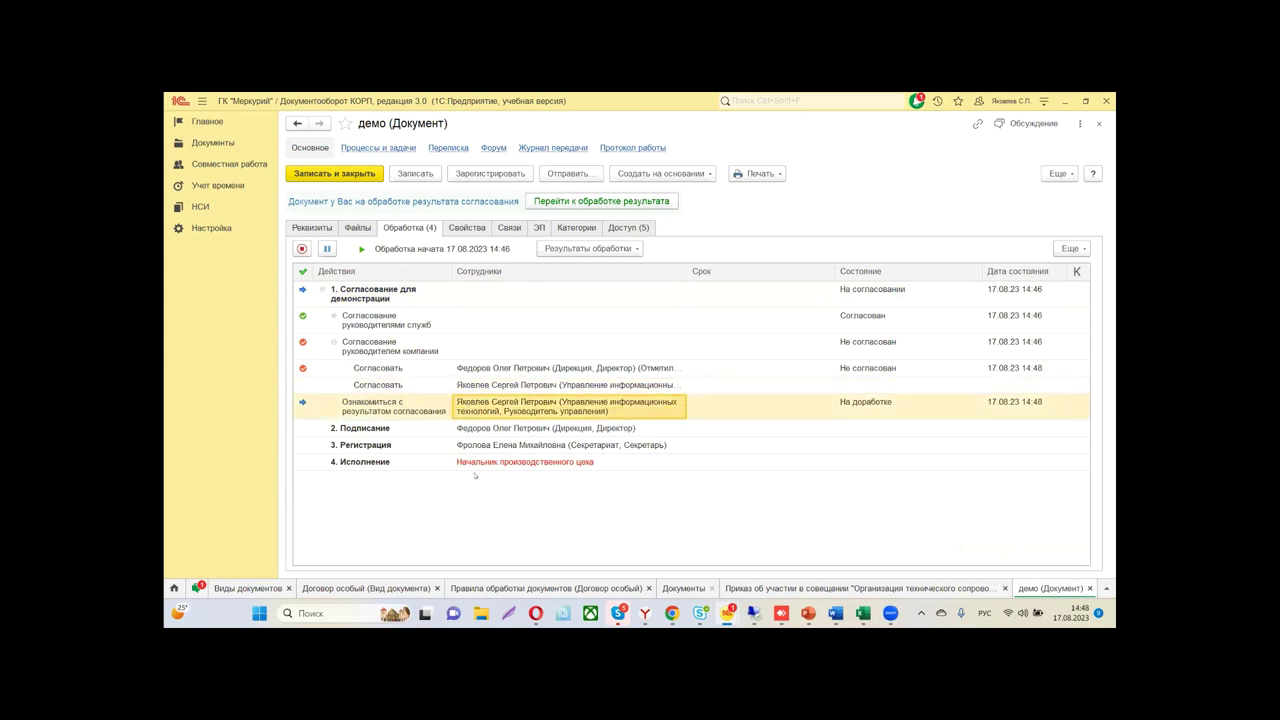
pyautogui.click(515, 386)
pyautogui.click(520, 402)
# Send the document for repeated approval to the same participants from the task Ознакомиться с результатом согласования
pyautogui.click(394, 408)
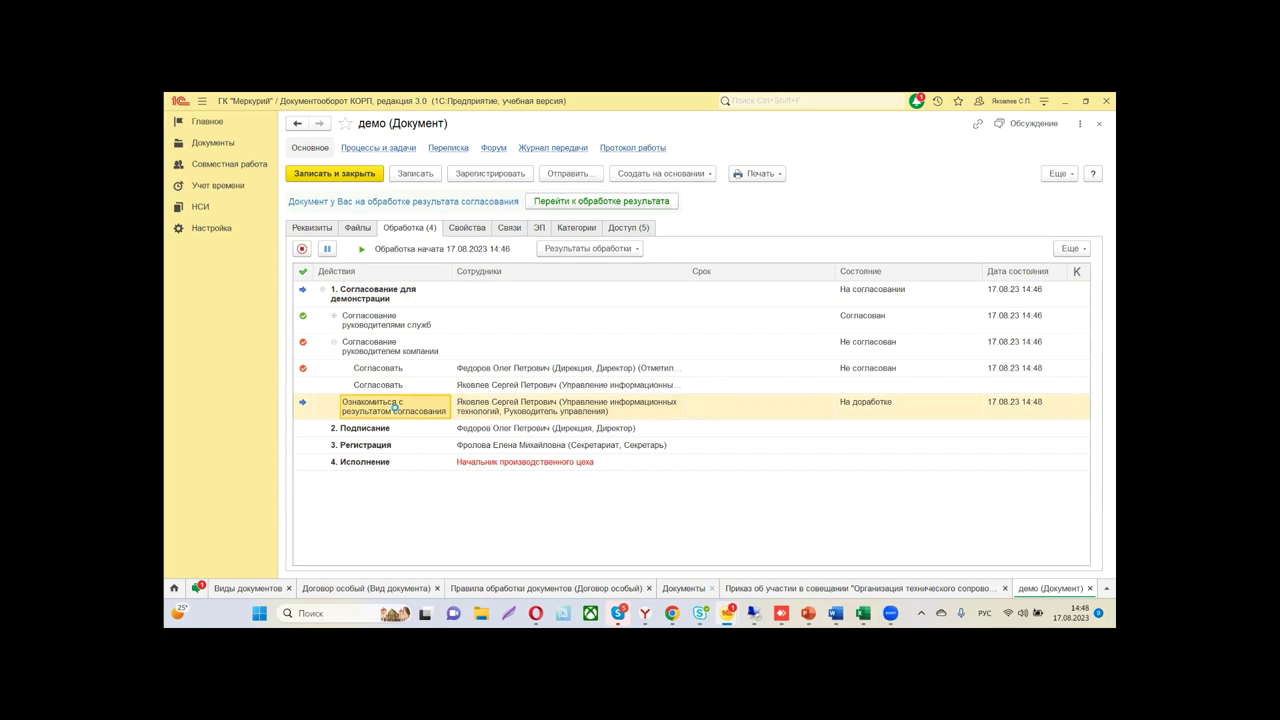
pyautogui.doubleClick(394, 406)
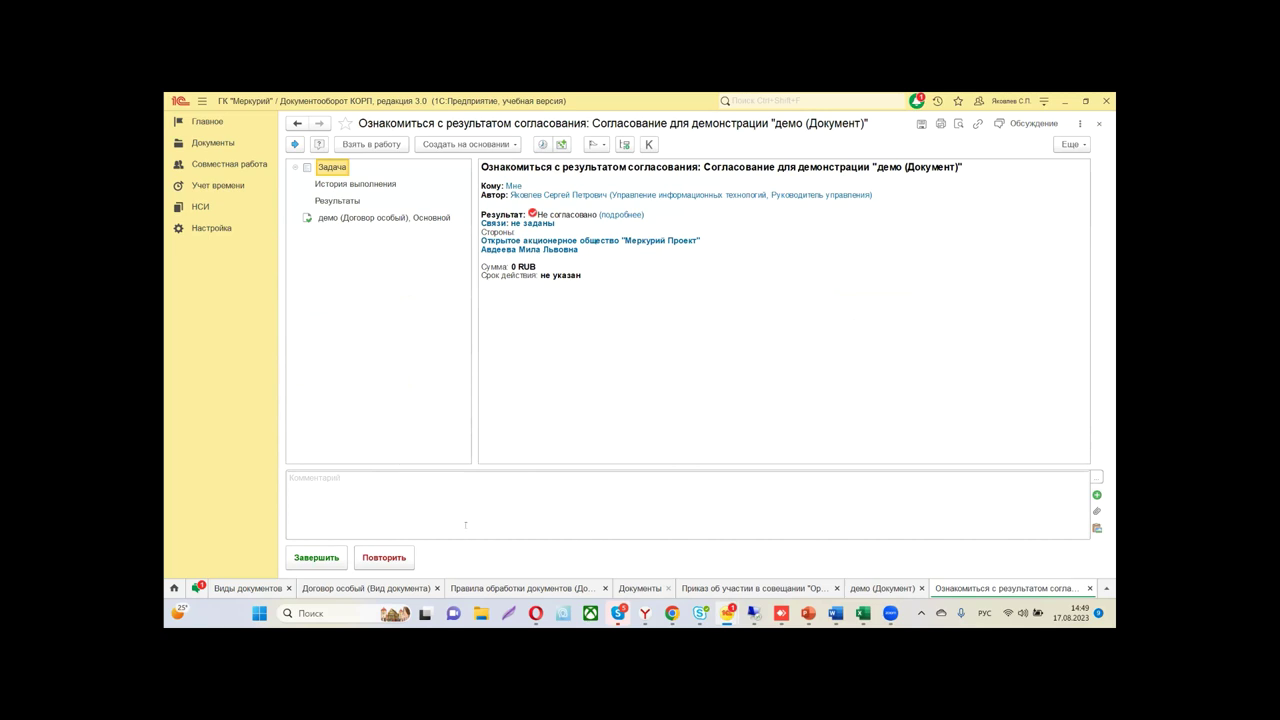
pyautogui.click(383, 558)
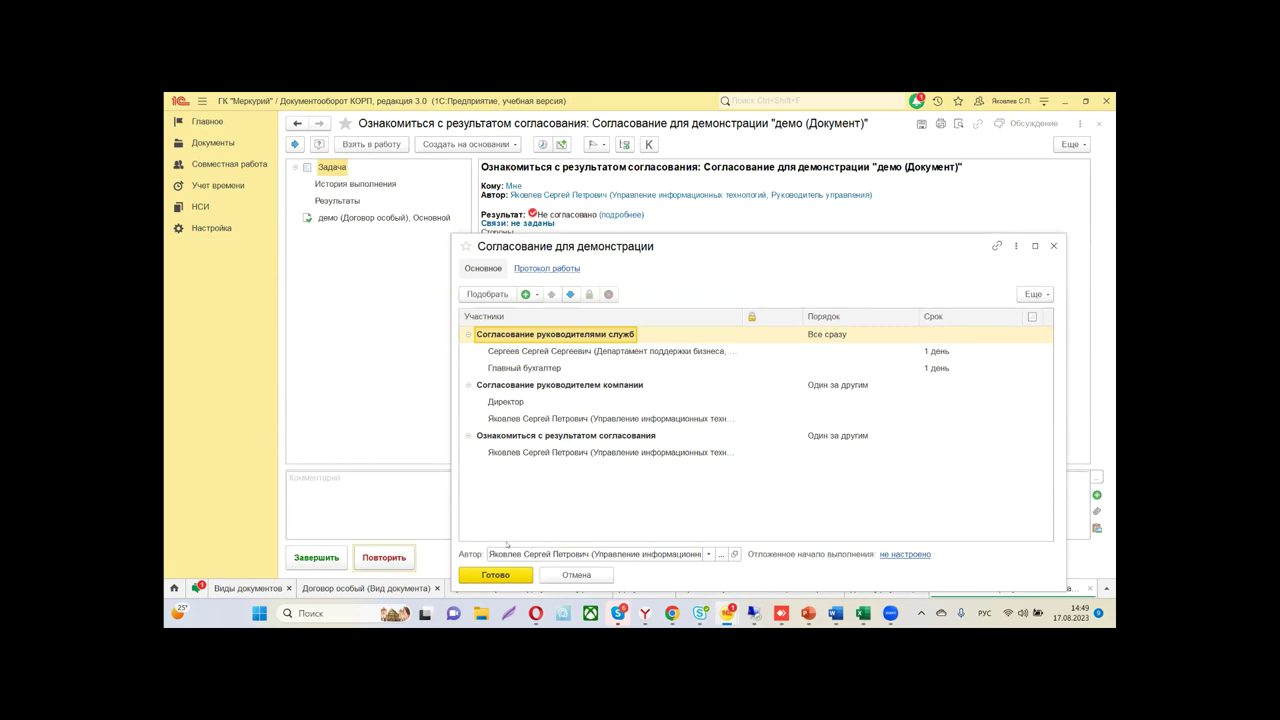
pyautogui.click(493, 576)
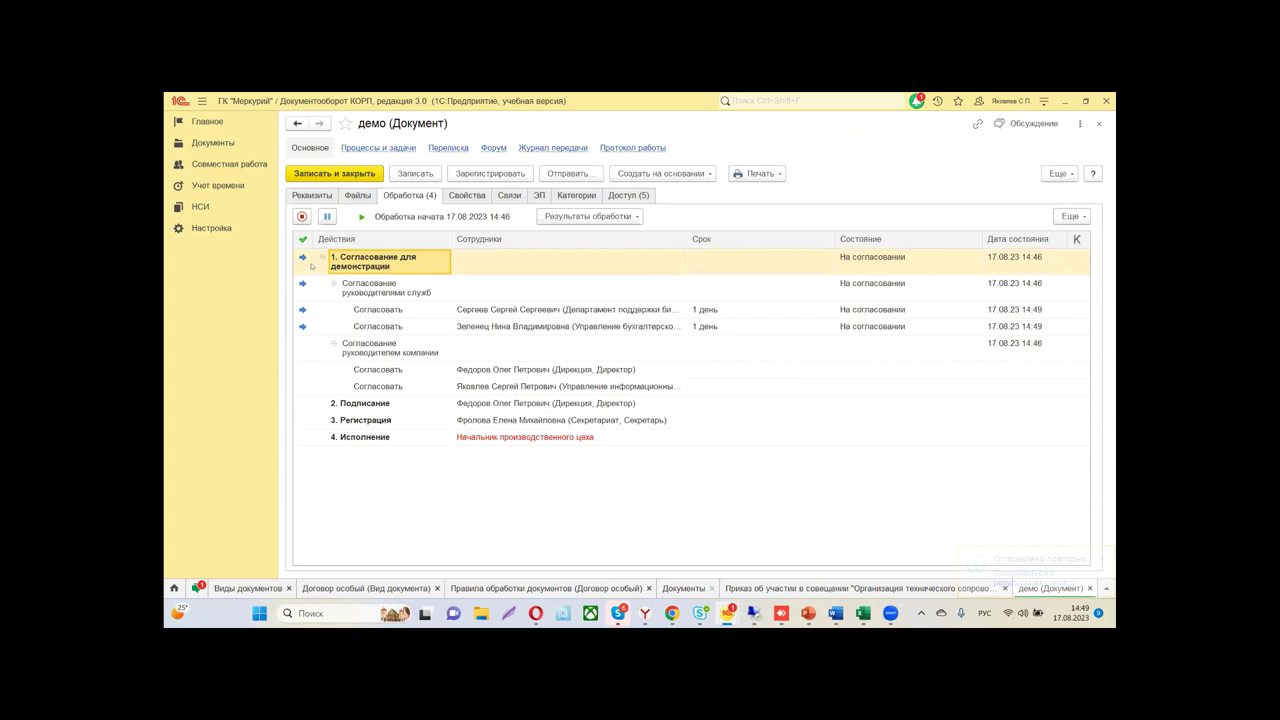
# Approve the second-cycle tasks of the chief accountant and the other service head on behalf of their addressees
pyautogui.click(362, 148)
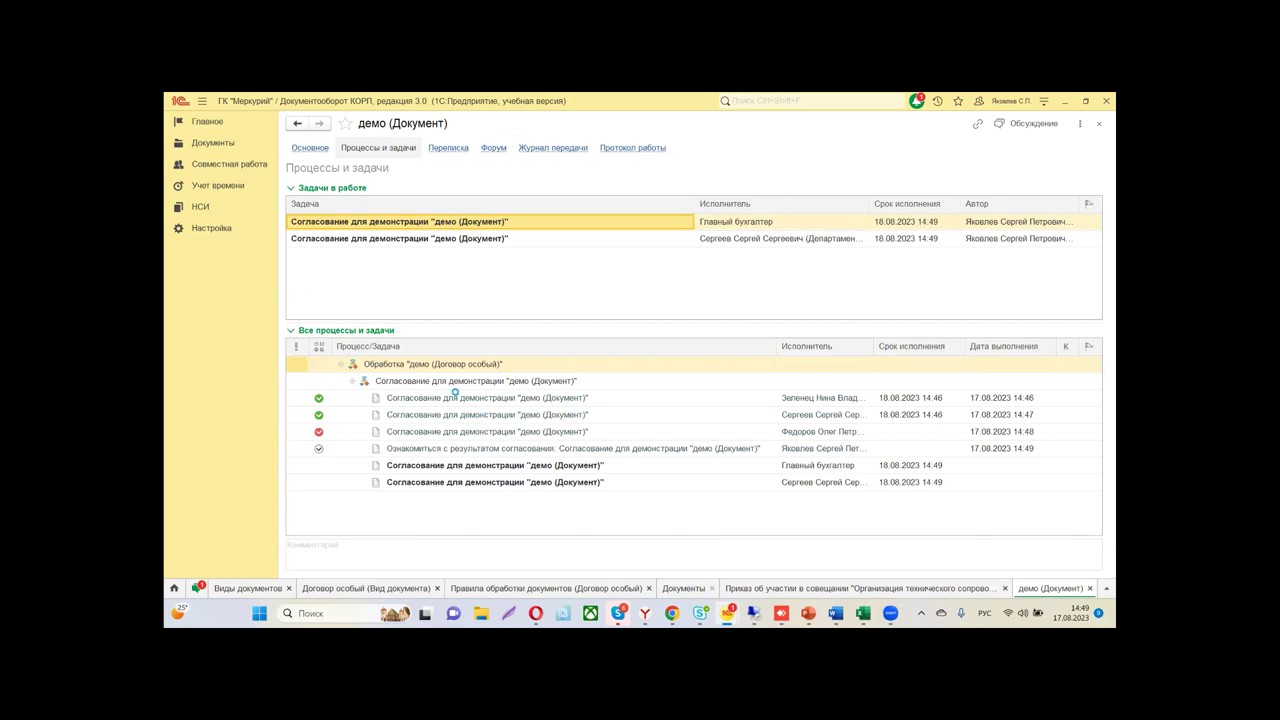
pyautogui.doubleClick(407, 465)
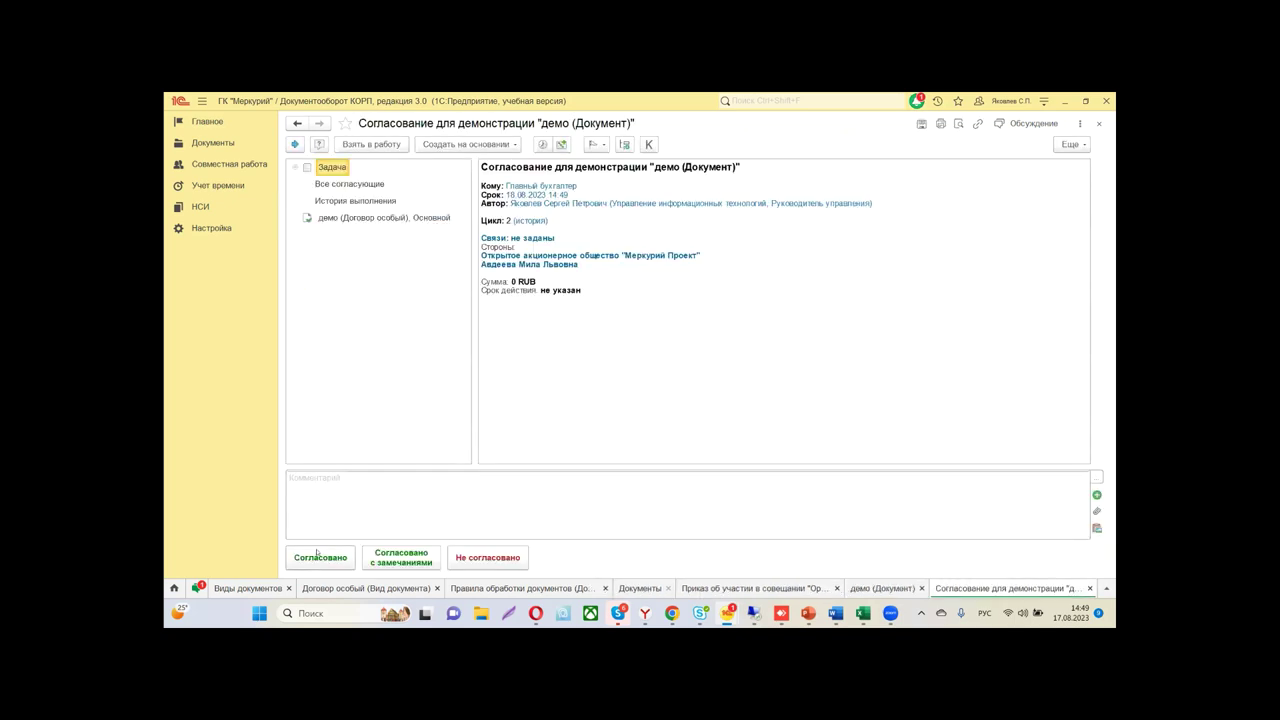
pyautogui.doubleClick(572, 420)
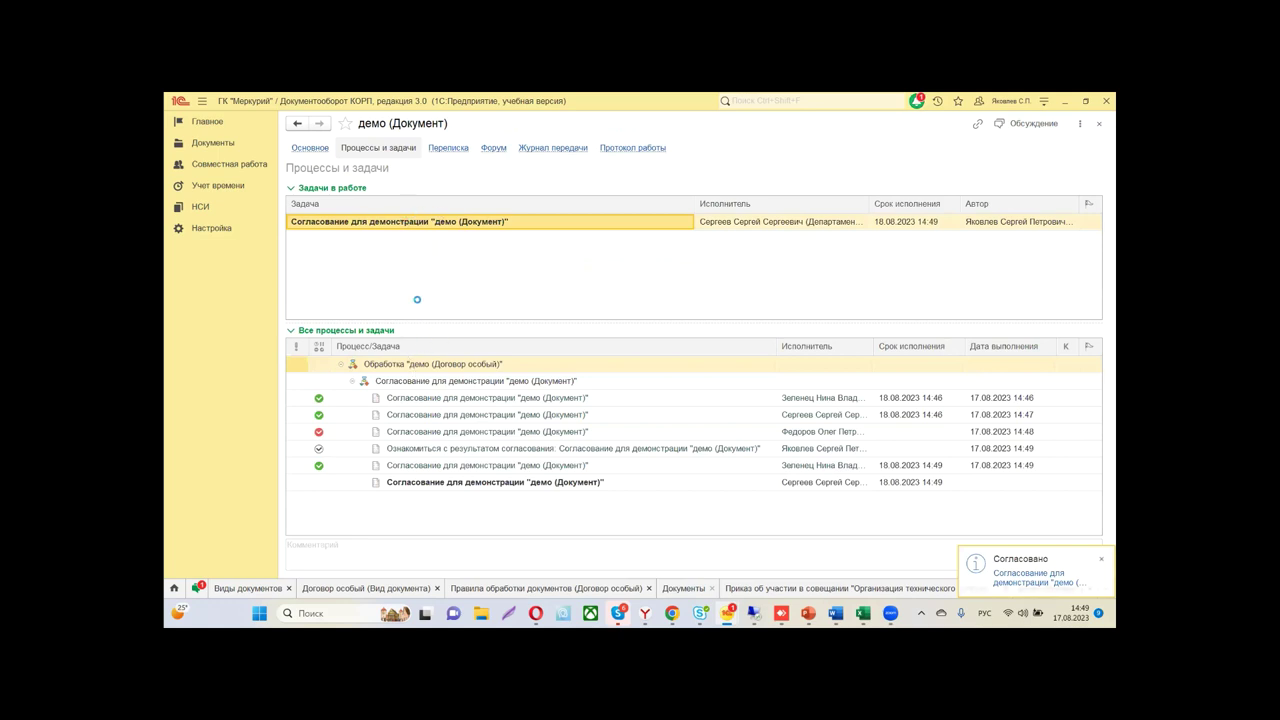
pyautogui.click(320, 557)
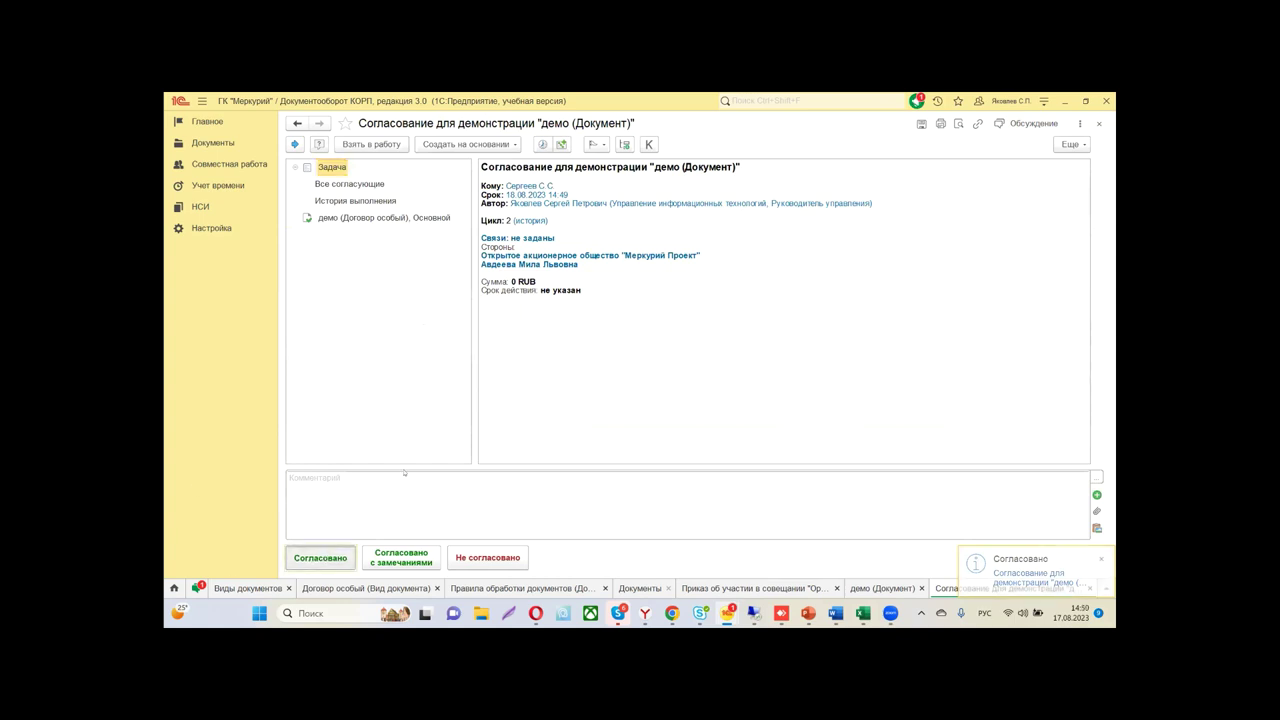
pyautogui.doubleClick(593, 416)
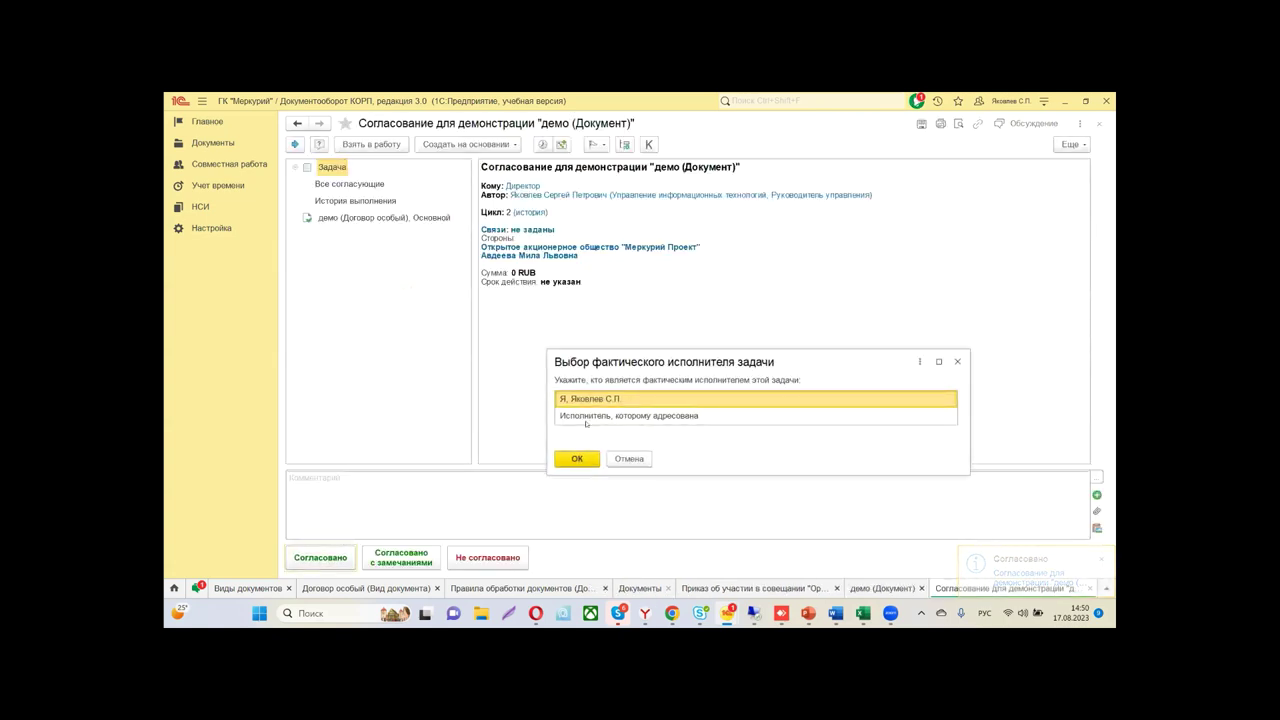
# Approve the director's second-cycle task on behalf of its addressee, and check the expanded approval stages in the document's processing
pyautogui.click(586, 419)
pyautogui.click(576, 458)
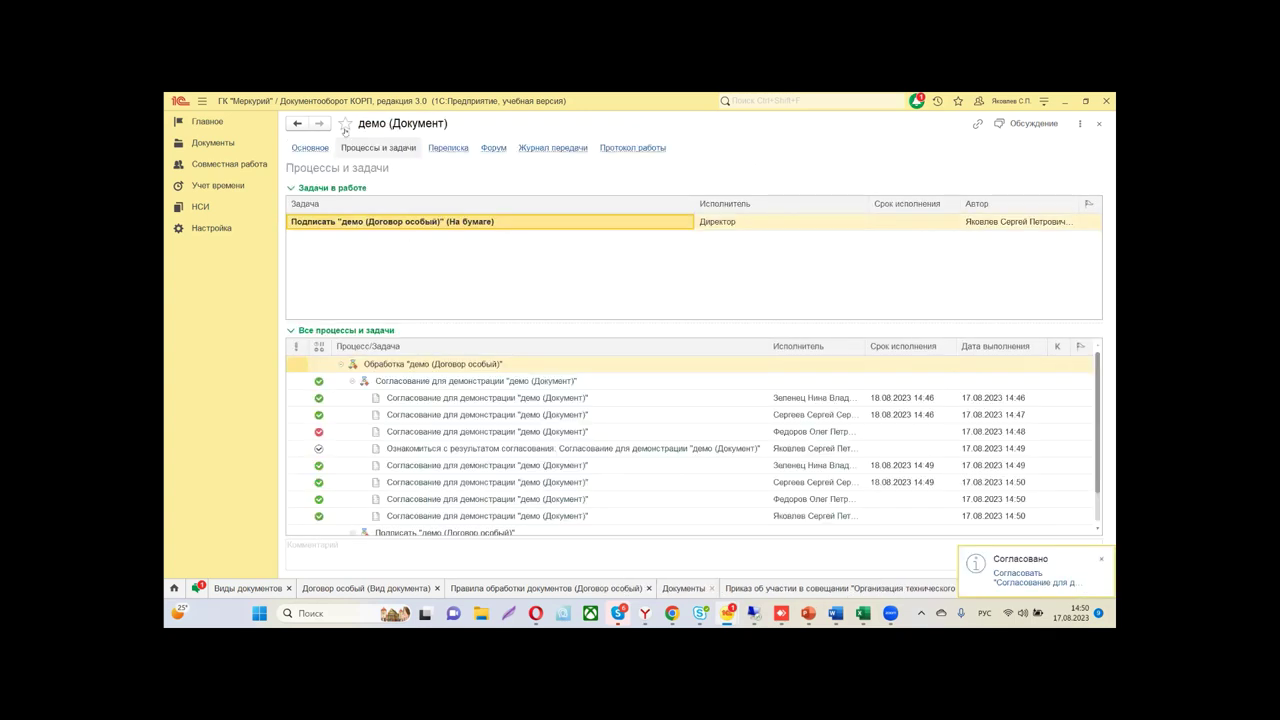
pyautogui.click(309, 148)
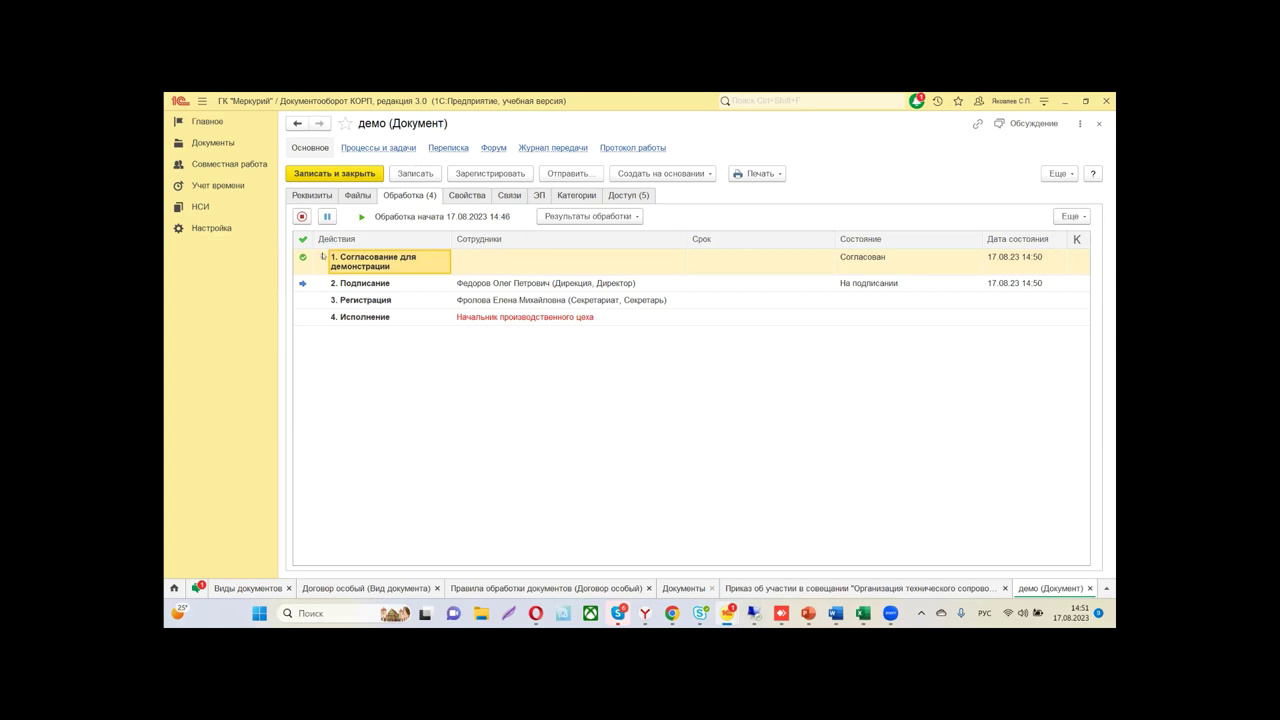
pyautogui.click(323, 257)
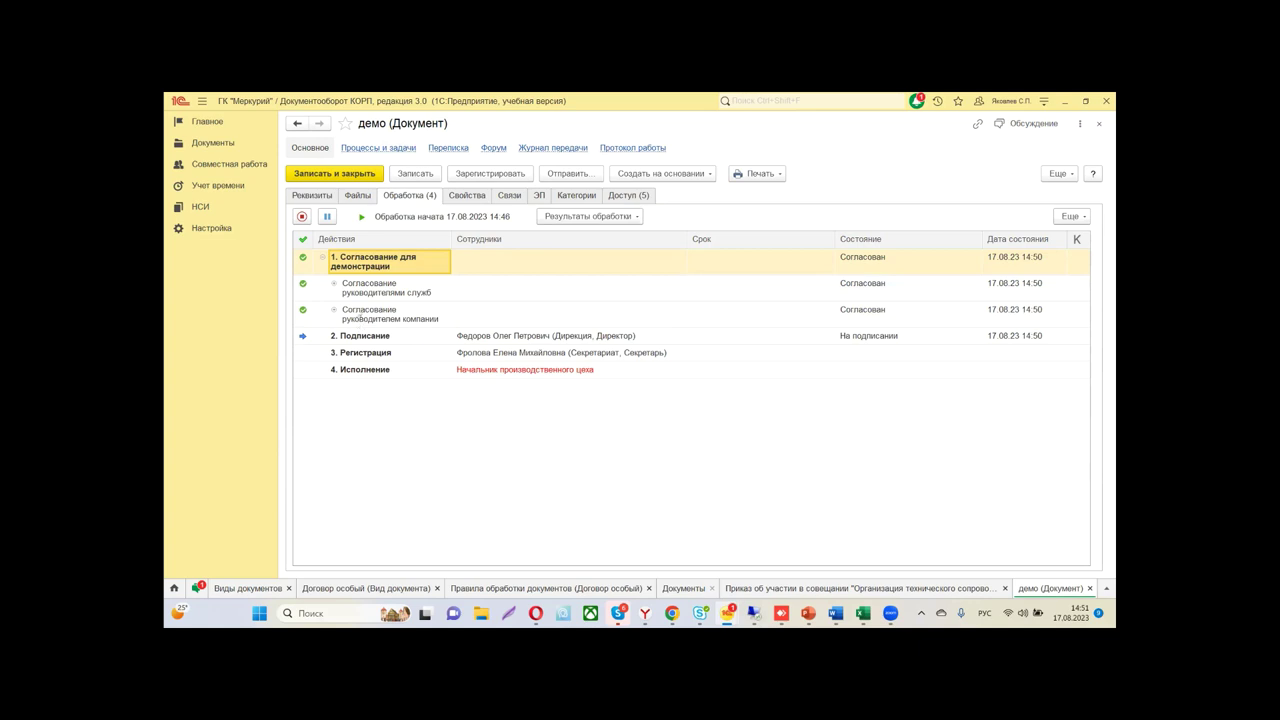
# Mark the director's paper signing task Подписано, with Исполнитель, которому адресована as the actual performer
pyautogui.click(380, 148)
pyautogui.doubleClick(390, 221)
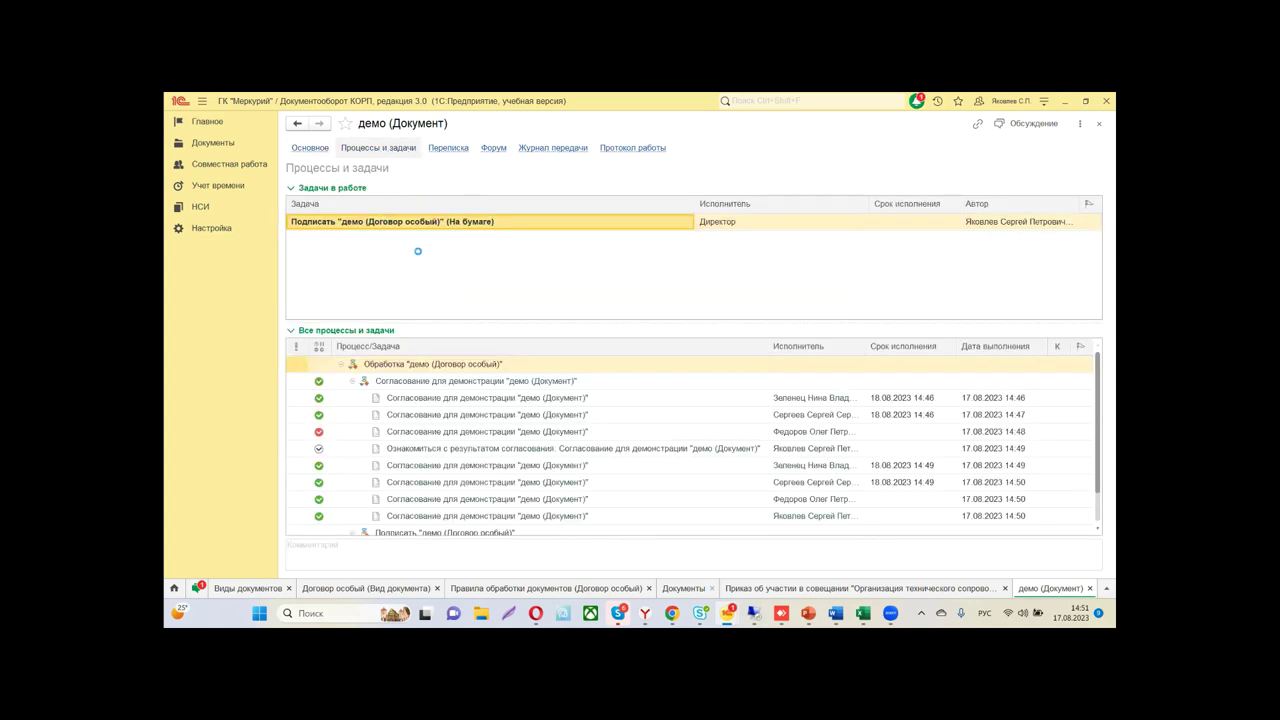
pyautogui.click(330, 557)
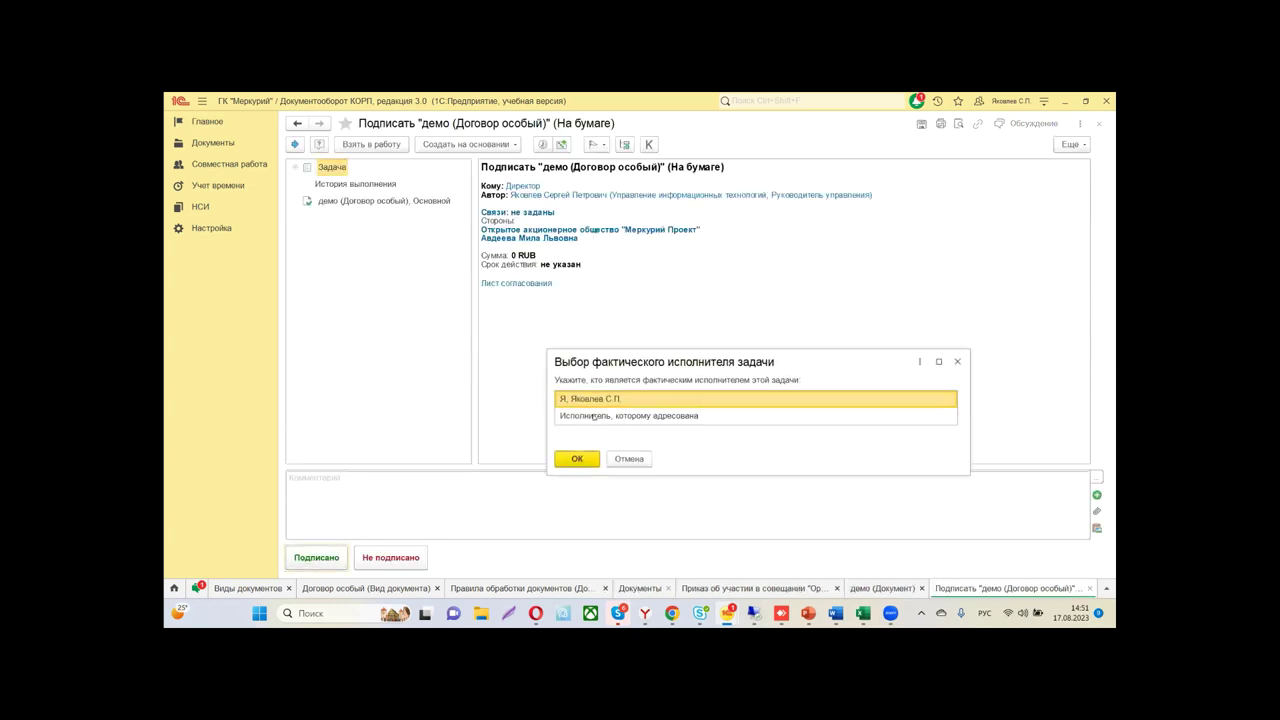
pyautogui.click(595, 415)
pyautogui.click(586, 458)
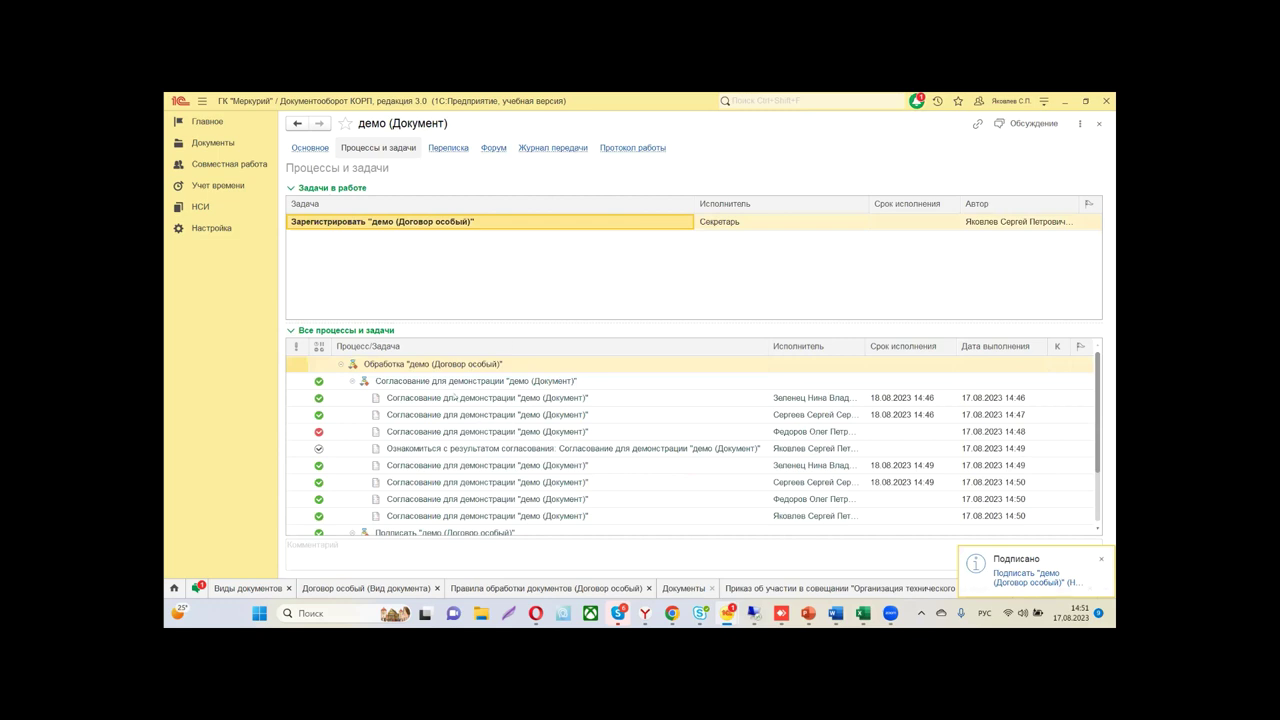
# Try to register the demo document through the secretary's task Зарегистрировать on behalf of its addressee
pyautogui.scroll(-2, 466, 398)
pyautogui.doubleClick(426, 220)
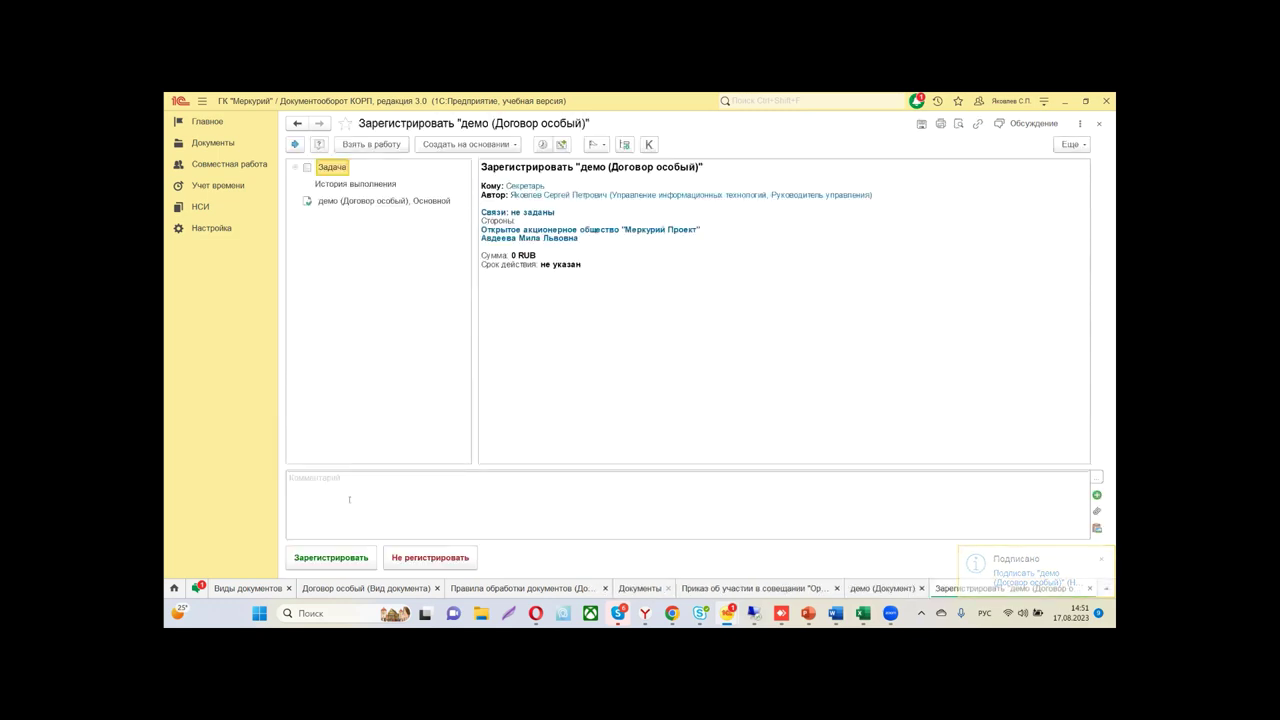
pyautogui.click(330, 557)
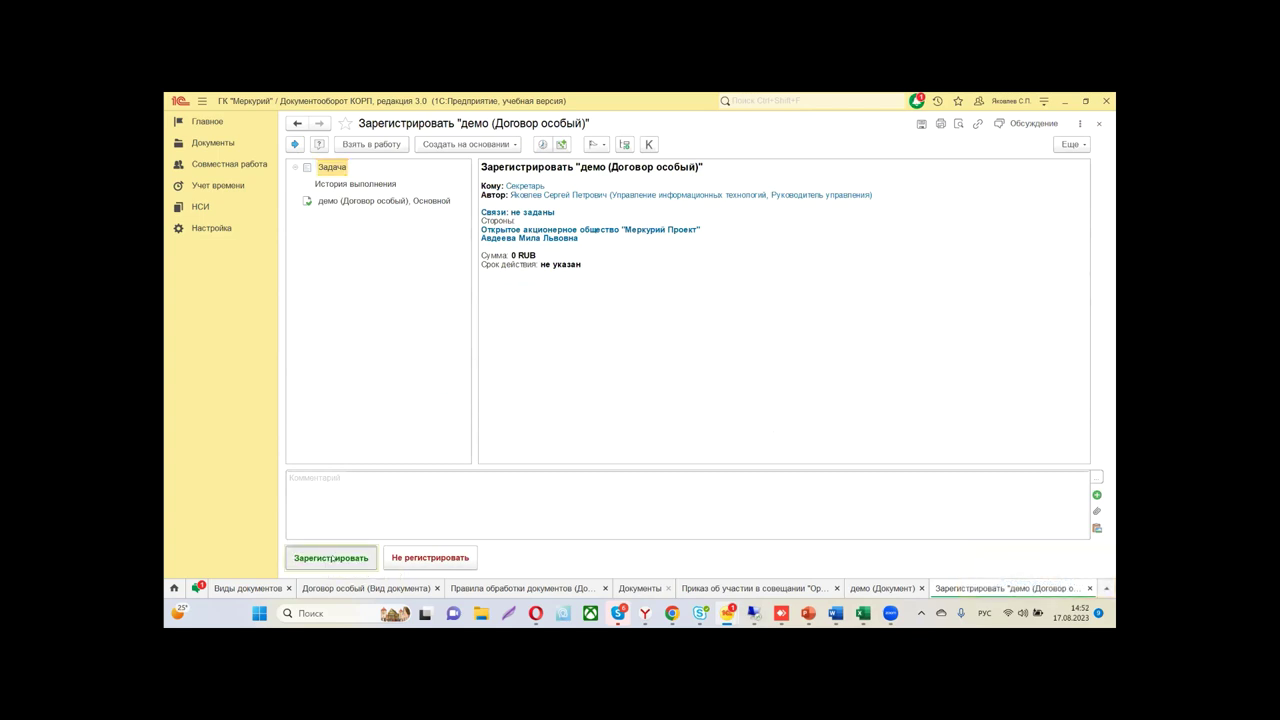
pyautogui.press('Down')
pyautogui.click(577, 459)
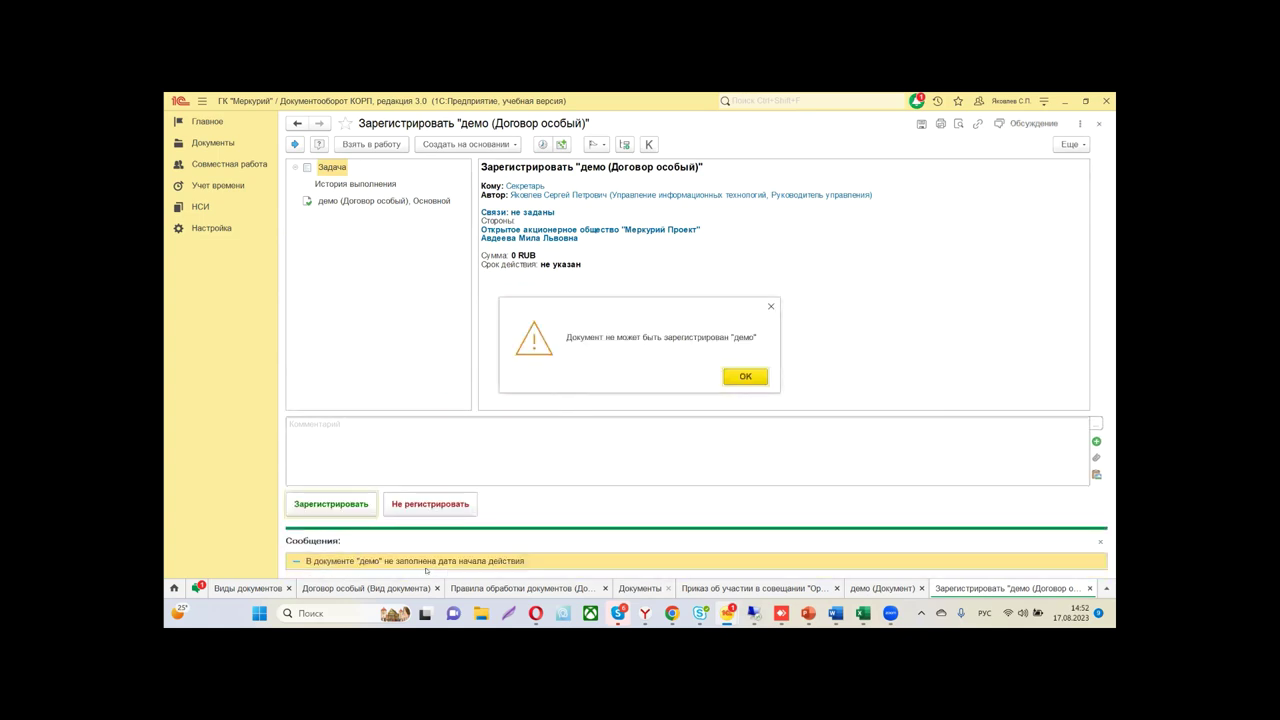
pyautogui.click(745, 377)
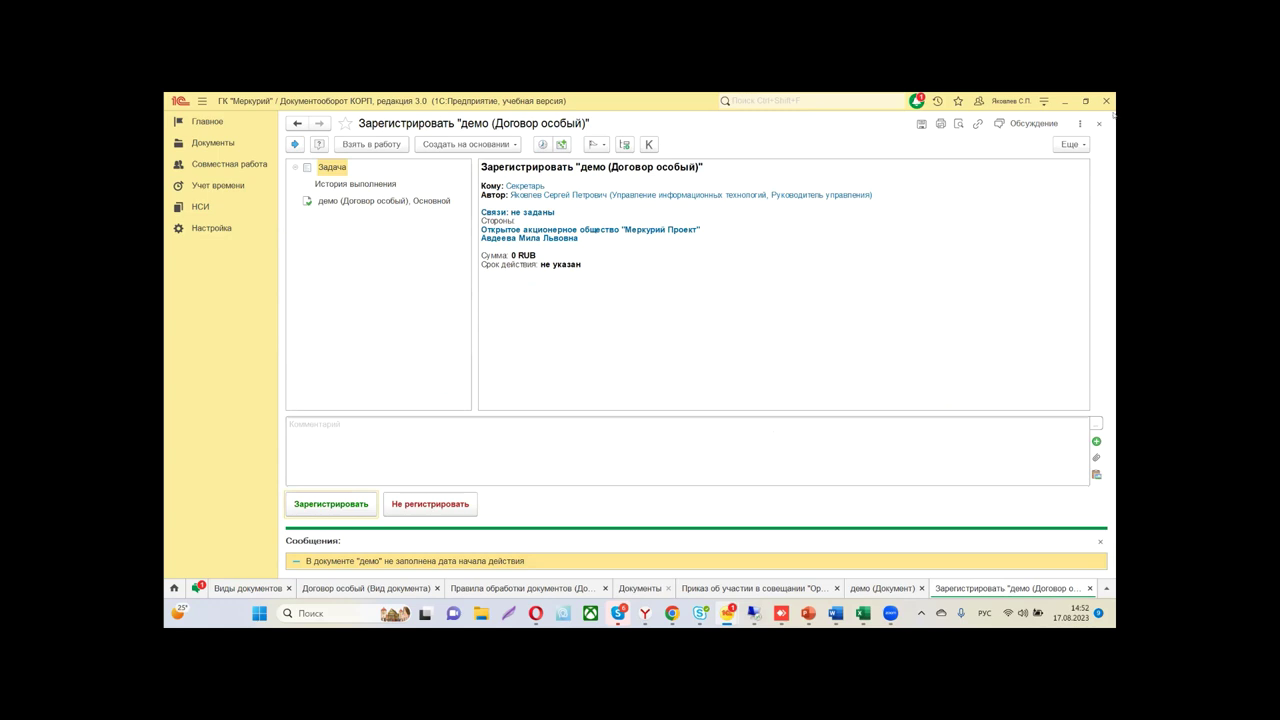
# Set the demo document's validity period from 17.08.2023 to 31.08.2023 with extension Не продлевается, and save the document
pyautogui.click(1099, 123)
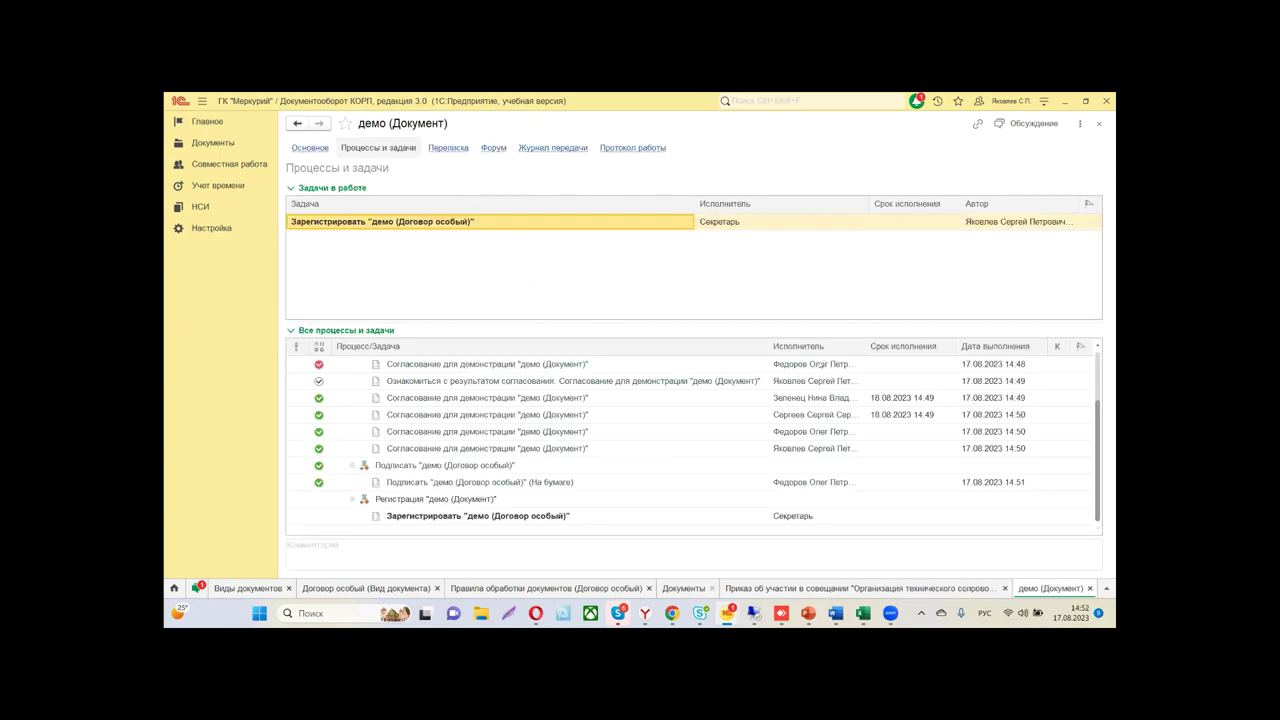
pyautogui.click(325, 148)
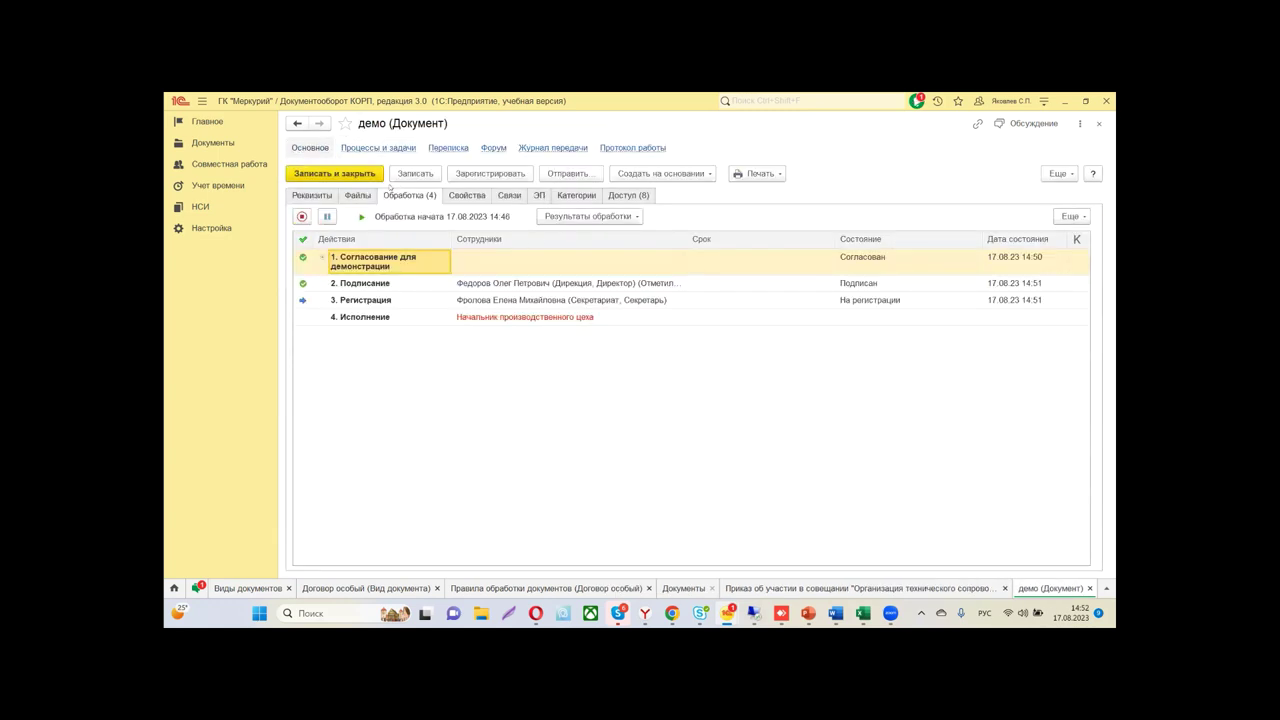
pyautogui.click(312, 196)
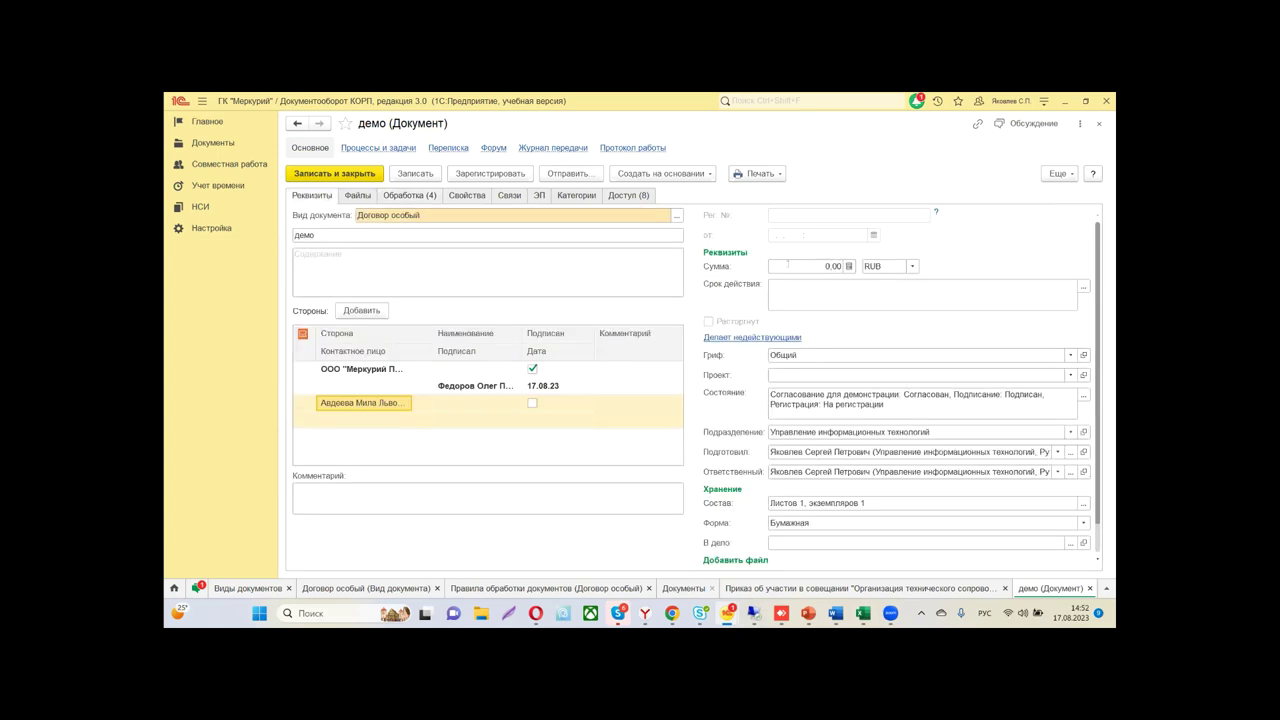
pyautogui.click(795, 287)
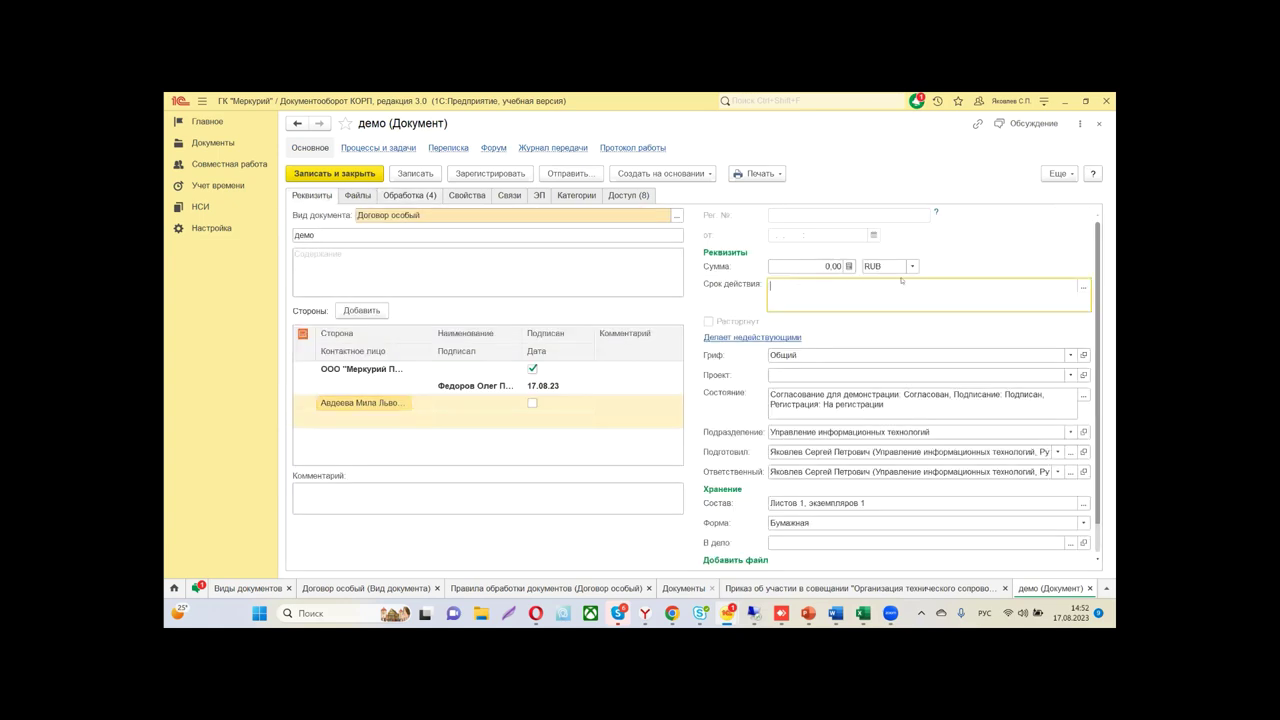
pyautogui.click(1083, 287)
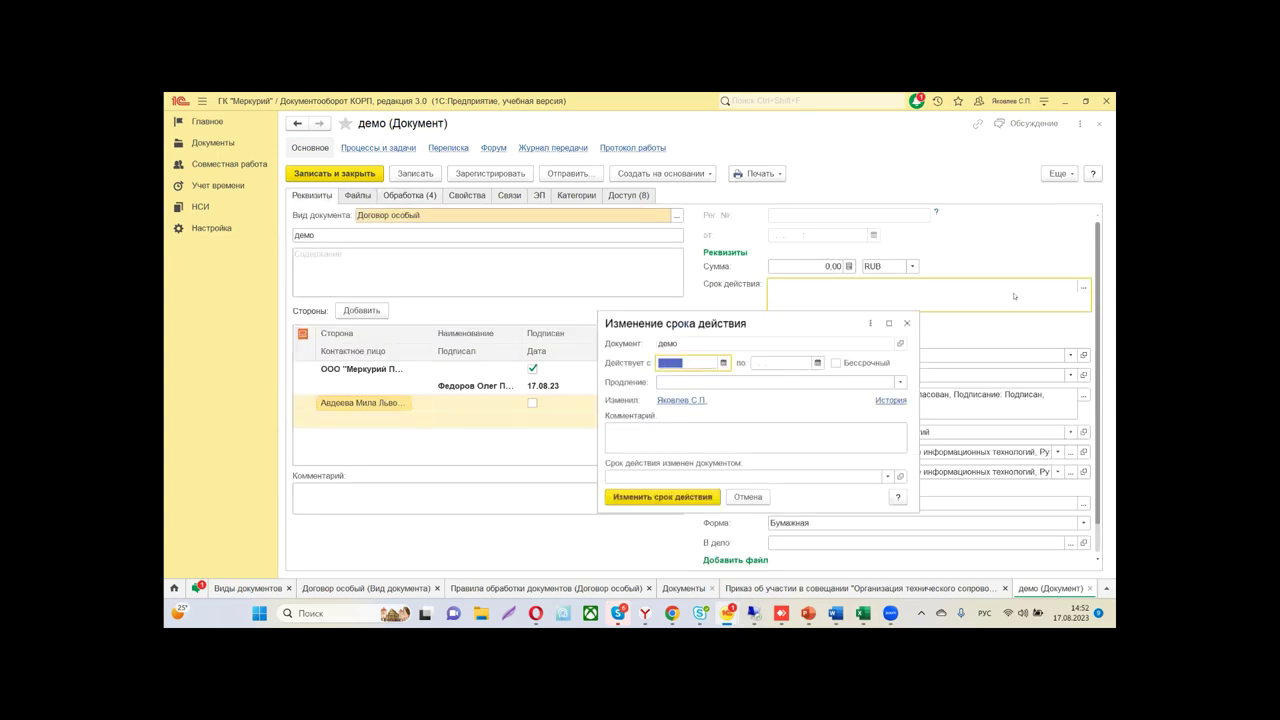
pyautogui.click(722, 362)
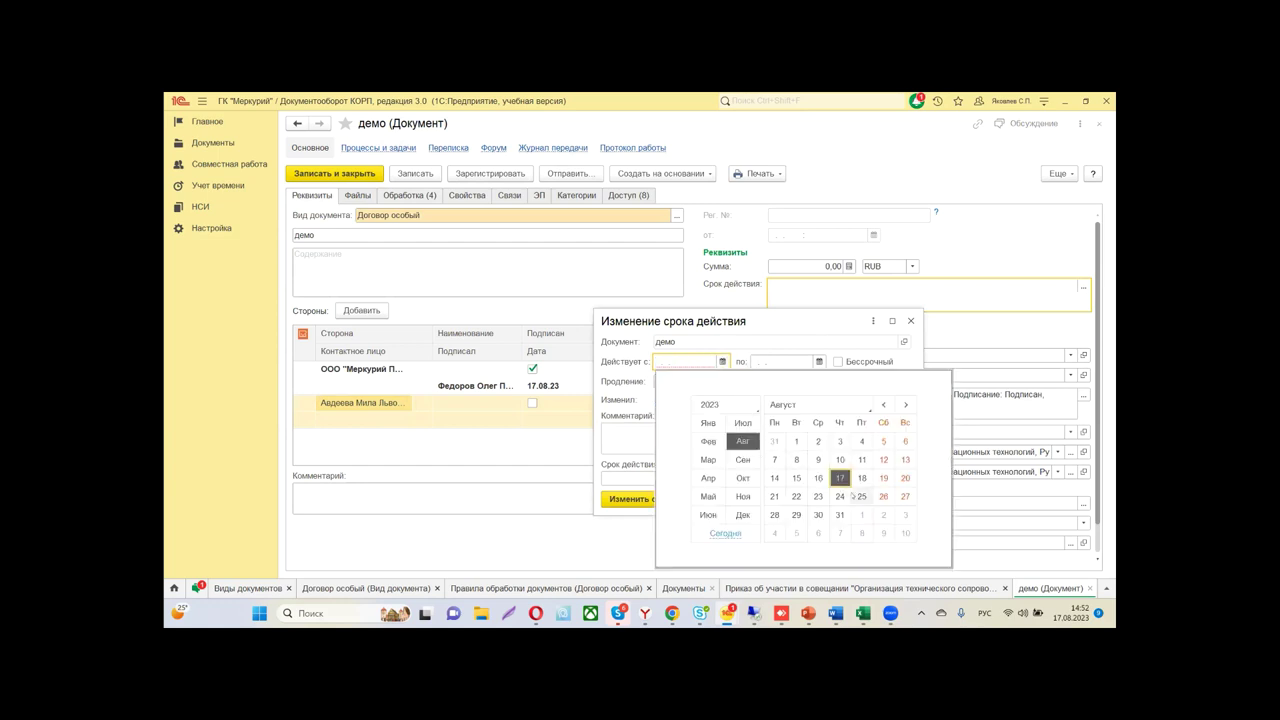
pyautogui.click(840, 478)
pyautogui.click(819, 362)
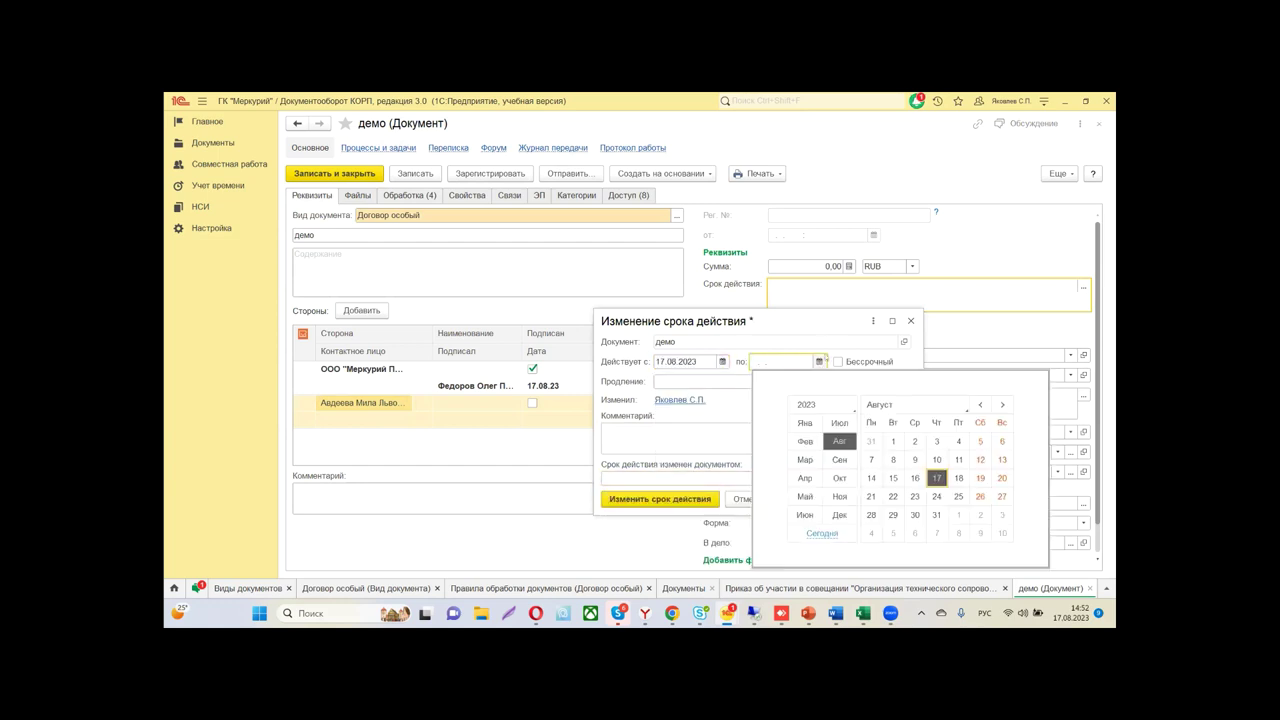
pyautogui.click(937, 515)
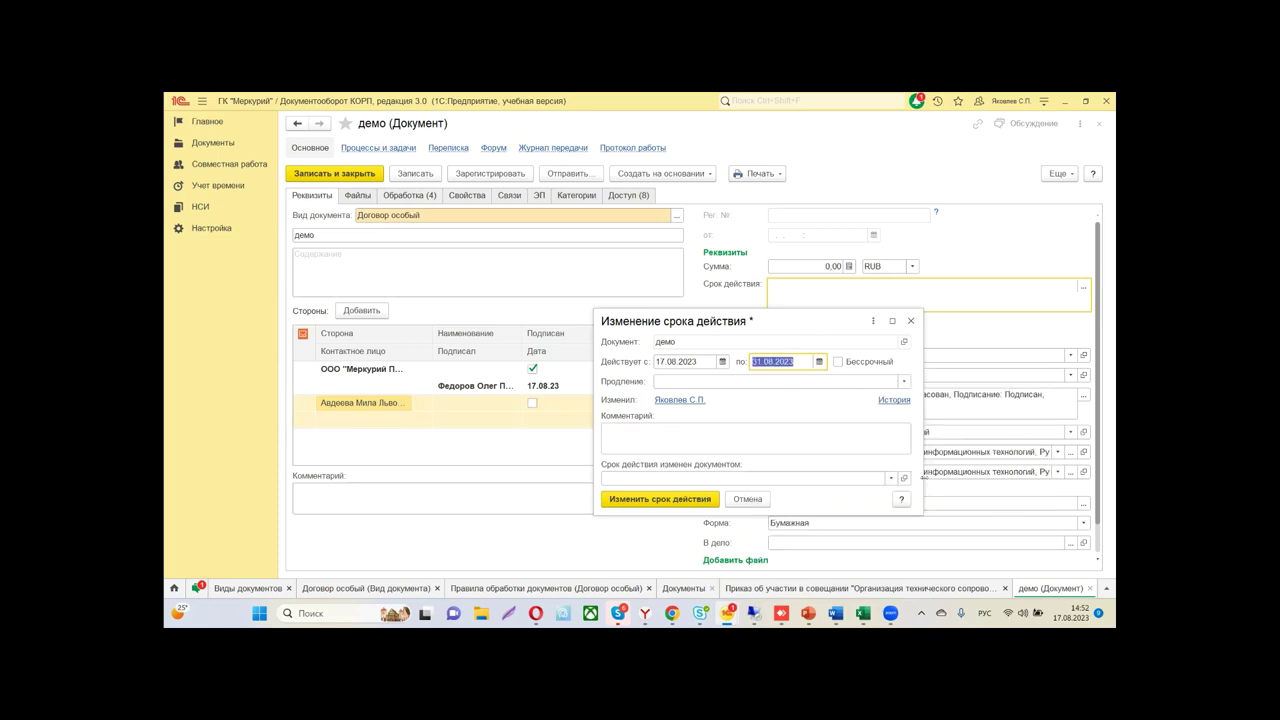
pyautogui.click(904, 381)
pyautogui.click(729, 399)
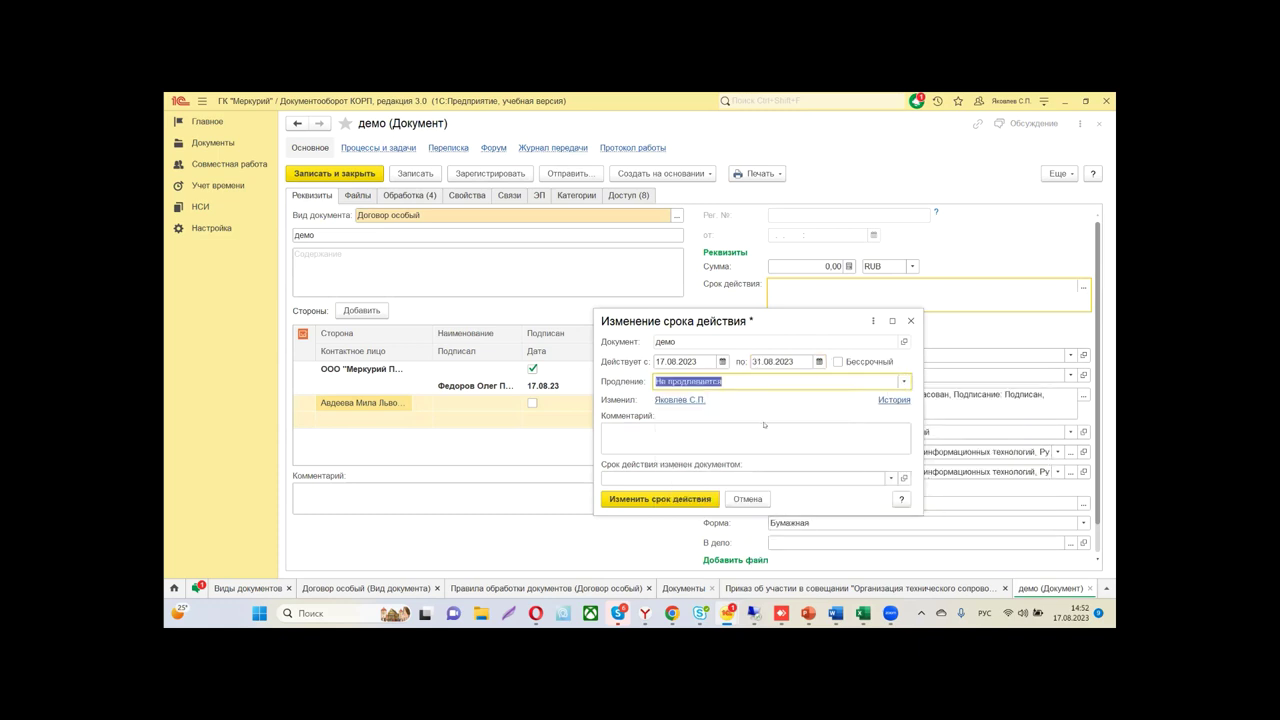
pyautogui.click(668, 498)
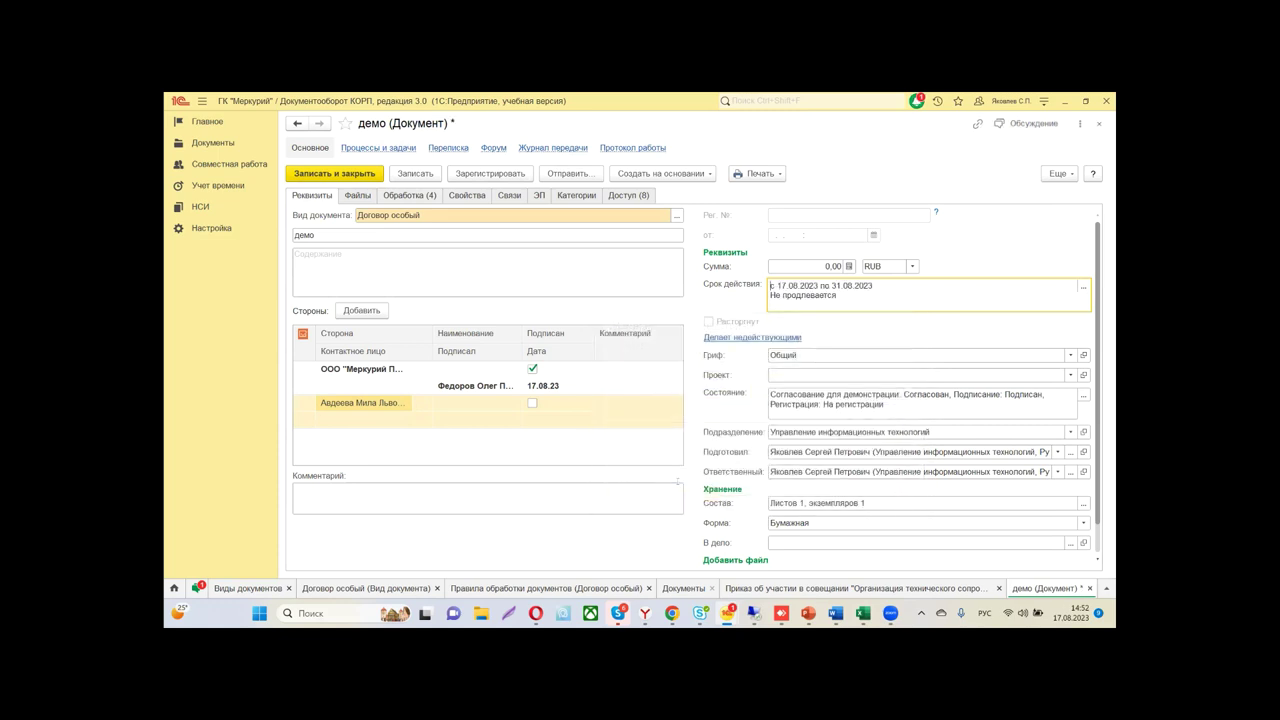
pyautogui.click(430, 175)
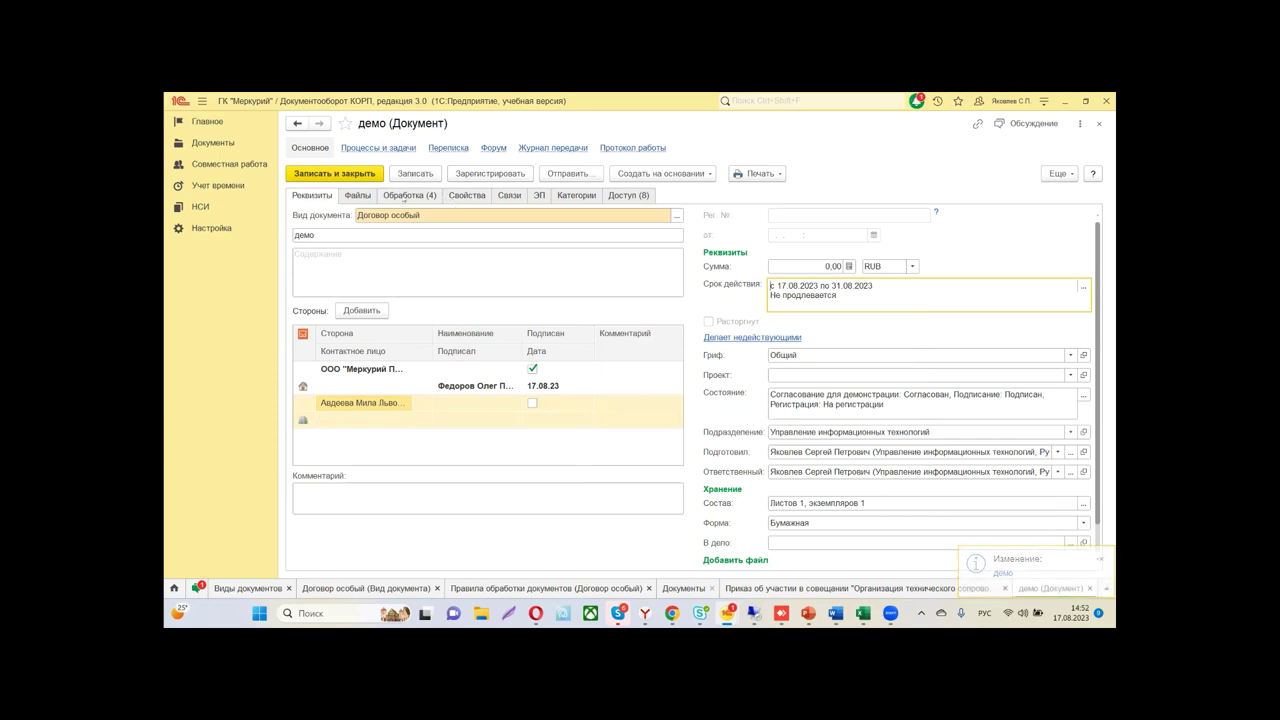
# Reopen the secretary's task Зарегистрировать and try to register the document with Исполнитель, которому адресована as the actual performer
pyautogui.click(423, 193)
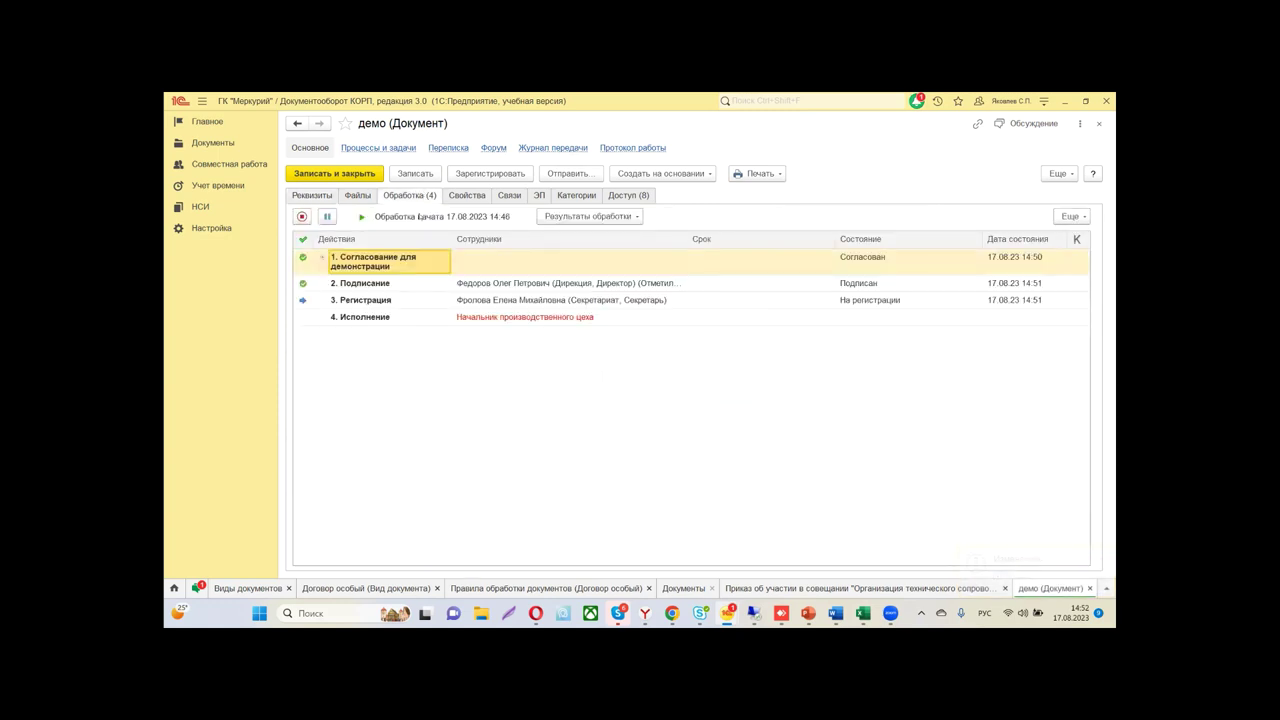
pyautogui.click(368, 147)
pyautogui.doubleClick(434, 217)
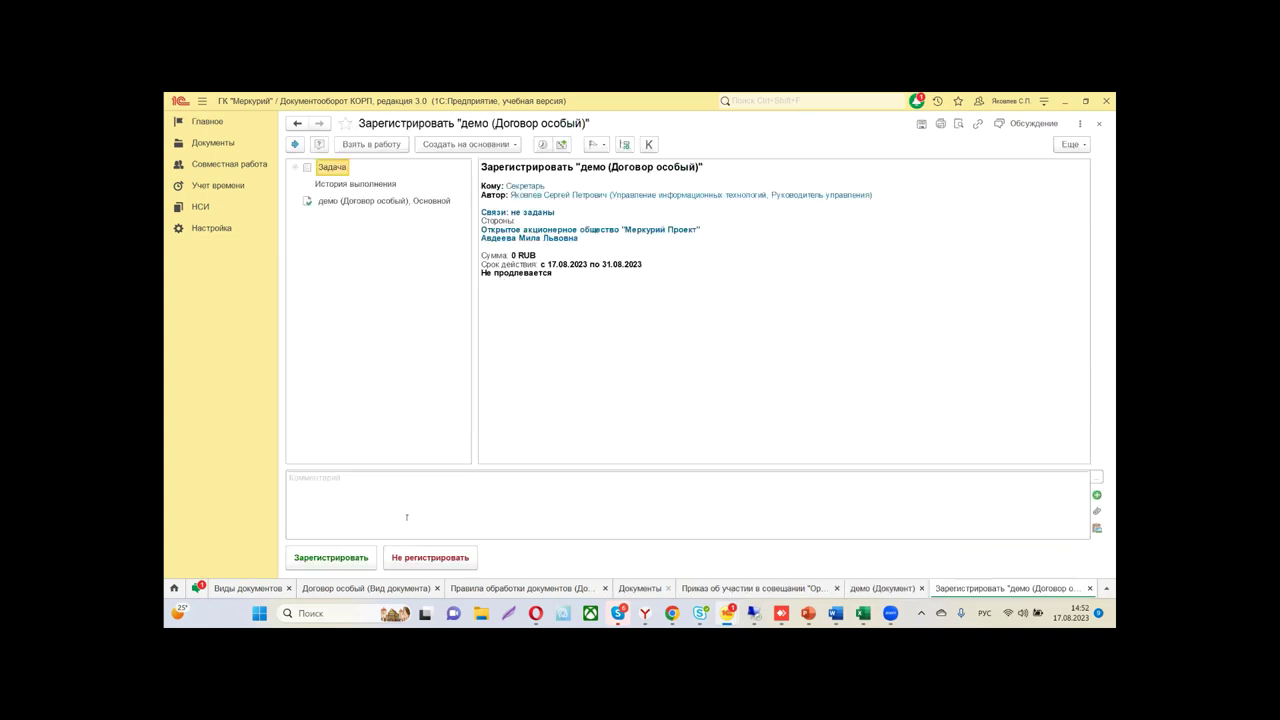
pyautogui.click(331, 557)
pyautogui.click(593, 416)
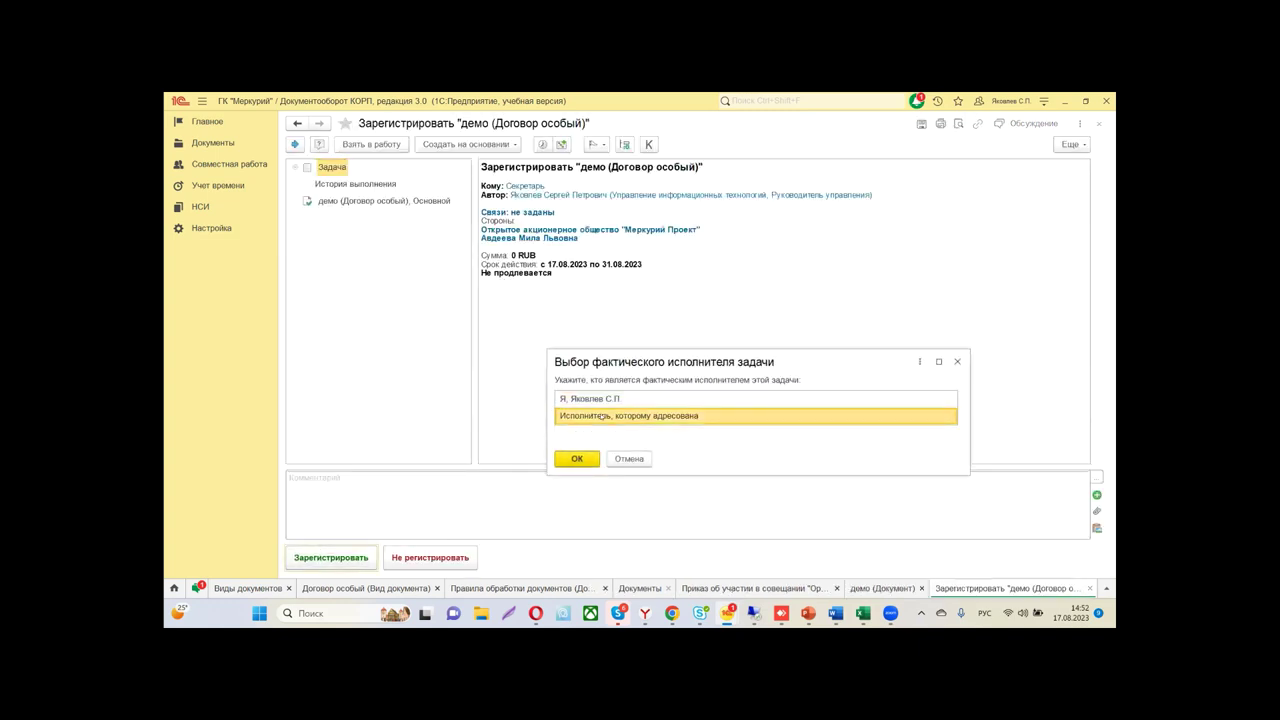
pyautogui.click(585, 459)
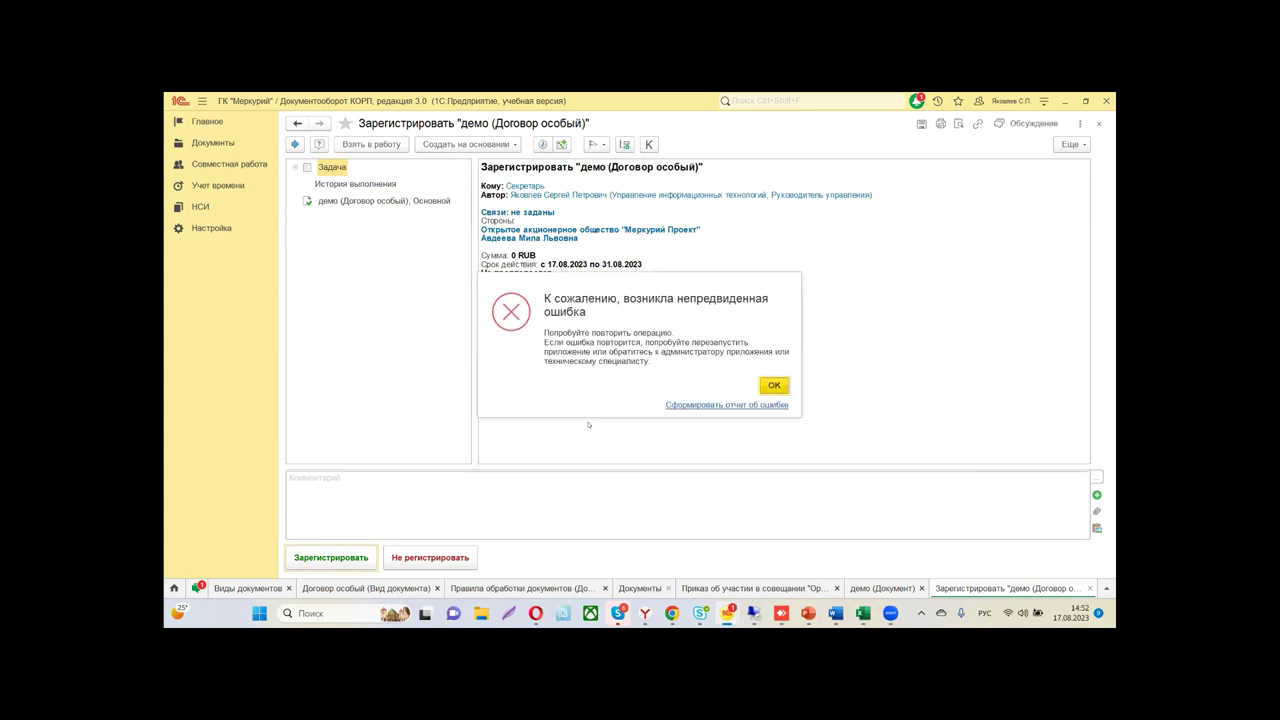
pyautogui.click(774, 385)
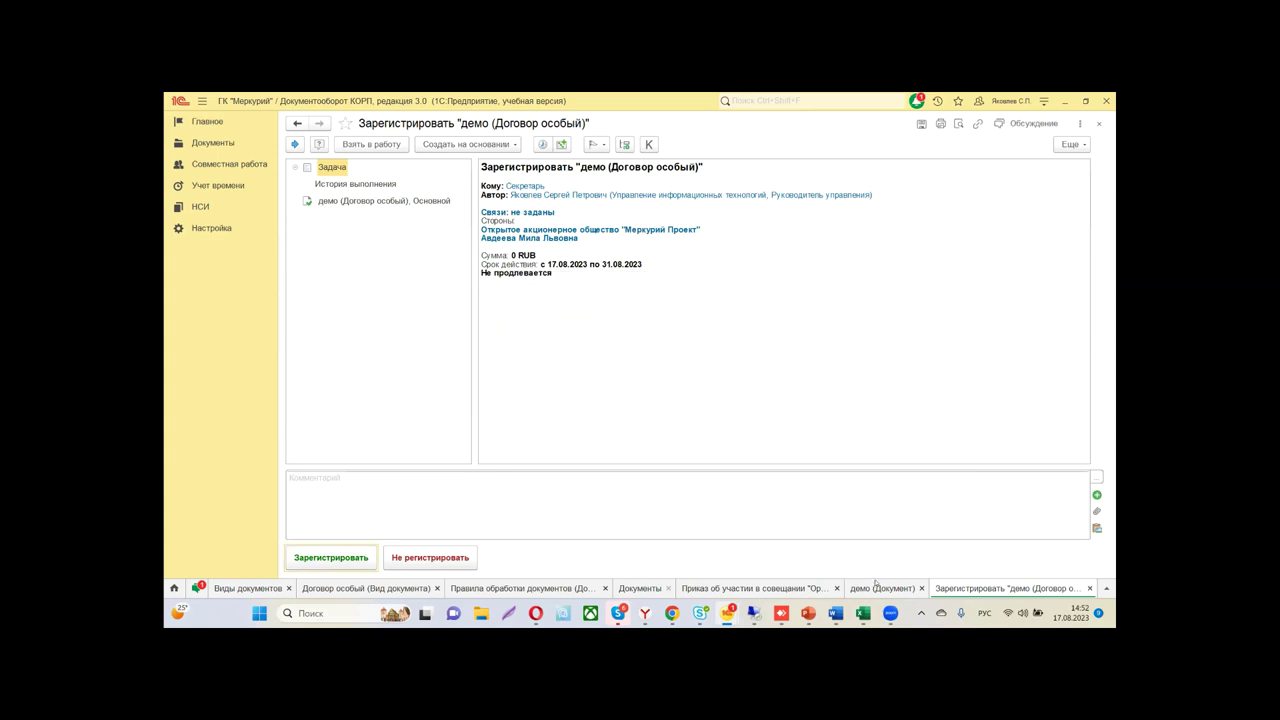
# Close the demo document's form and register the document through the open secretary's task on behalf of its addressee
pyautogui.click(878, 588)
pyautogui.click(1099, 123)
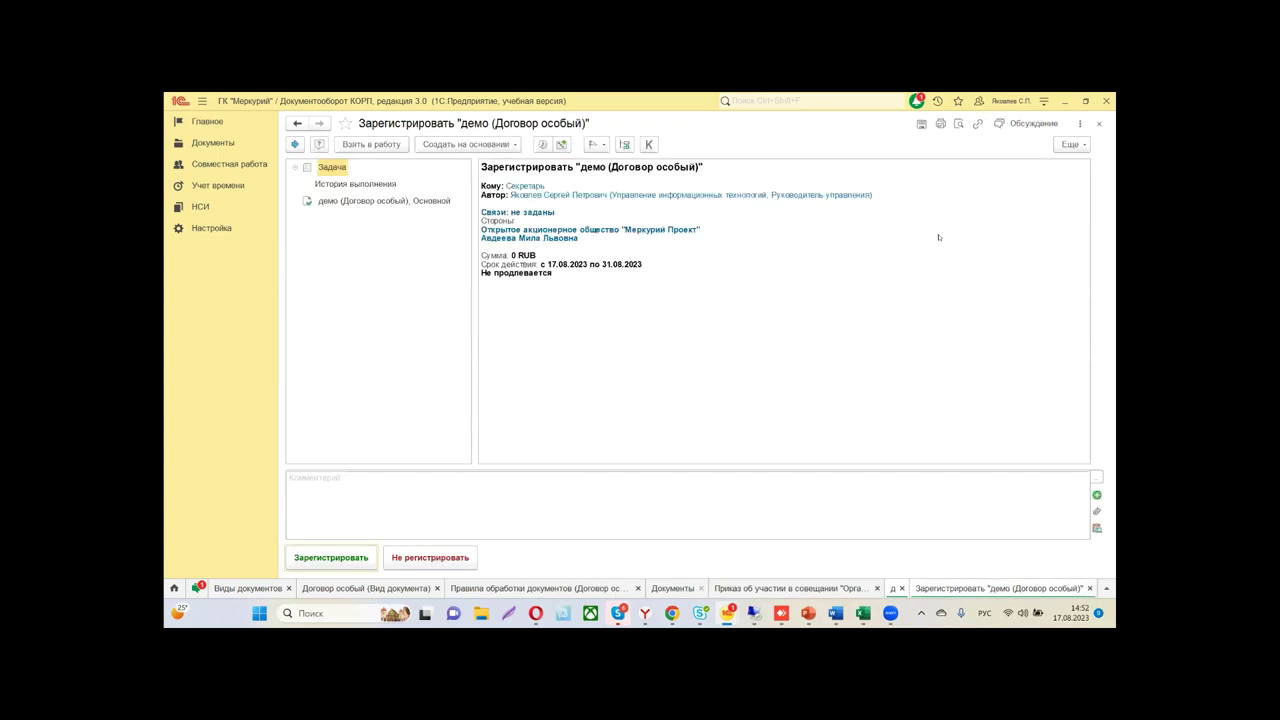
pyautogui.click(331, 557)
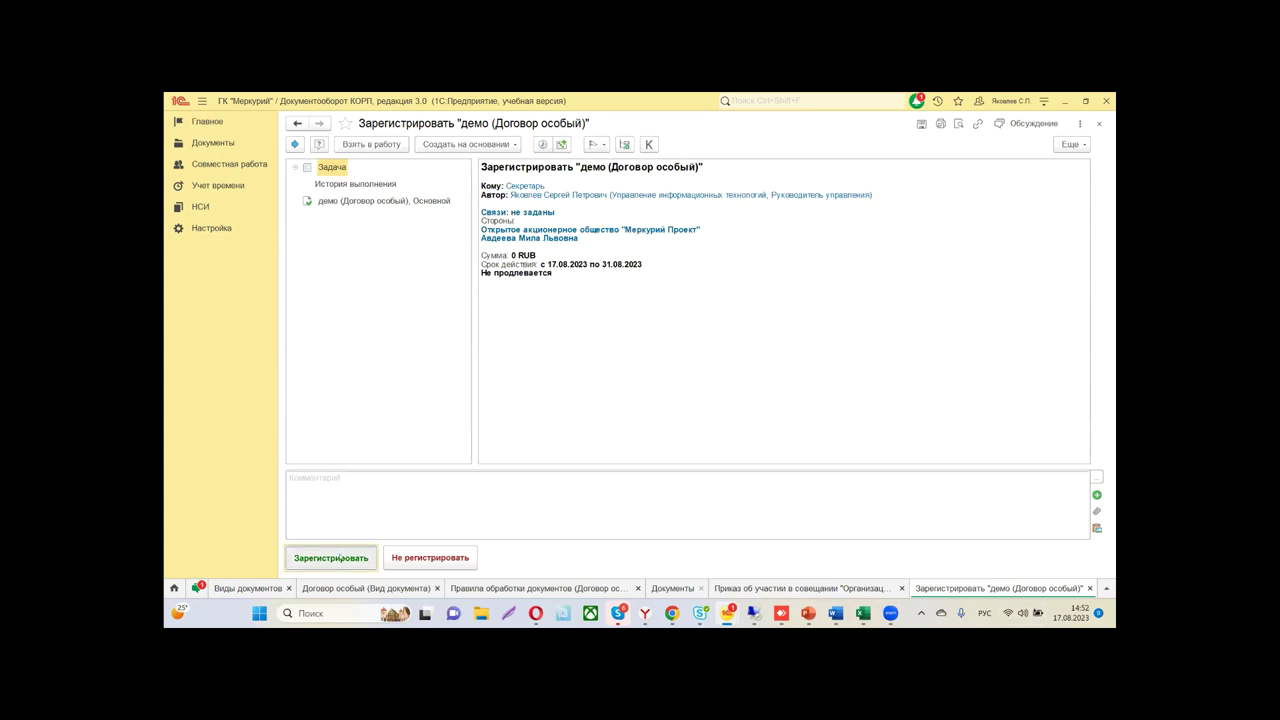
pyautogui.click(596, 418)
pyautogui.click(578, 457)
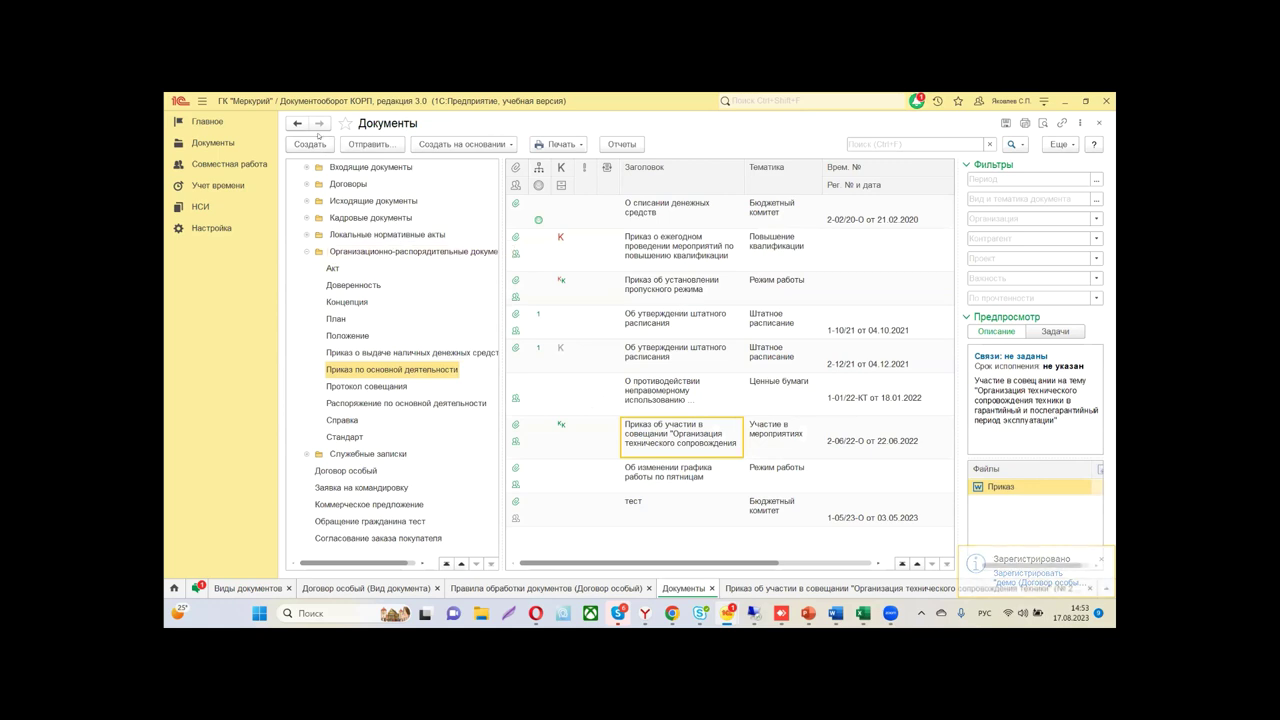
# Open the registered demo document from the list covering all document types, and review its overview, details and processing stages
pyautogui.scroll(1, 389, 198)
pyautogui.click(337, 167)
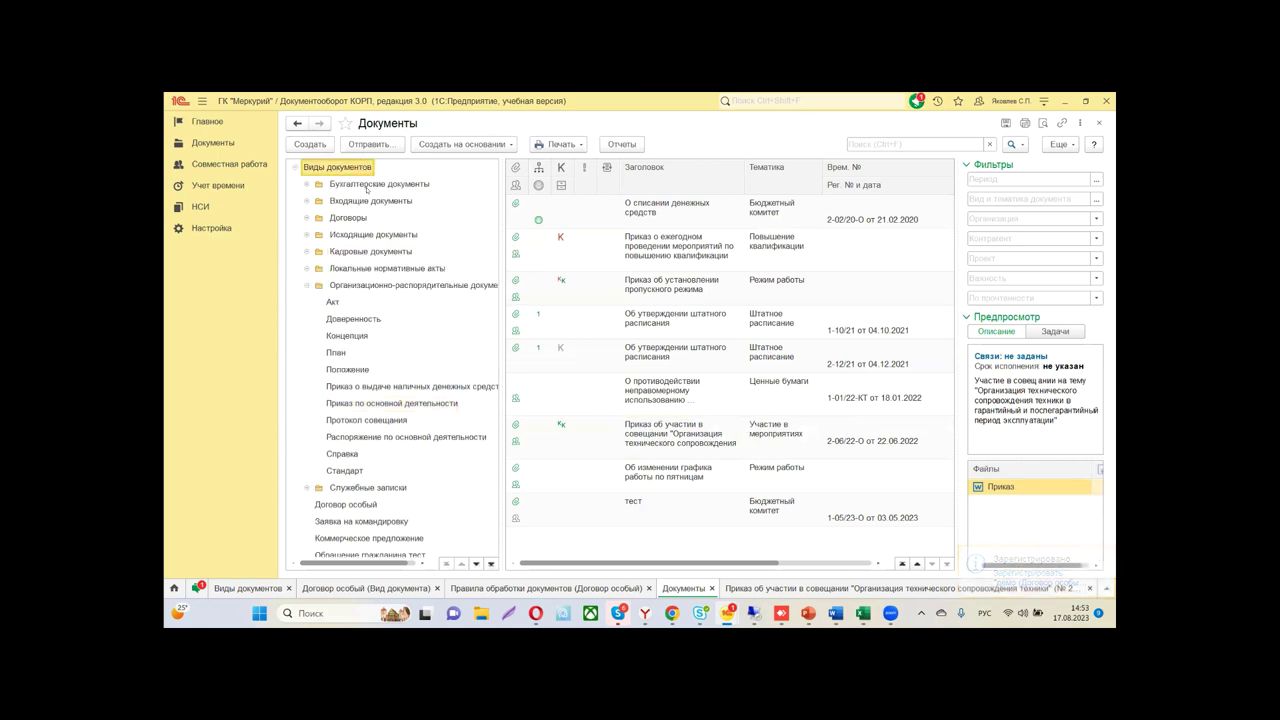
pyautogui.scroll(-10, 645, 470)
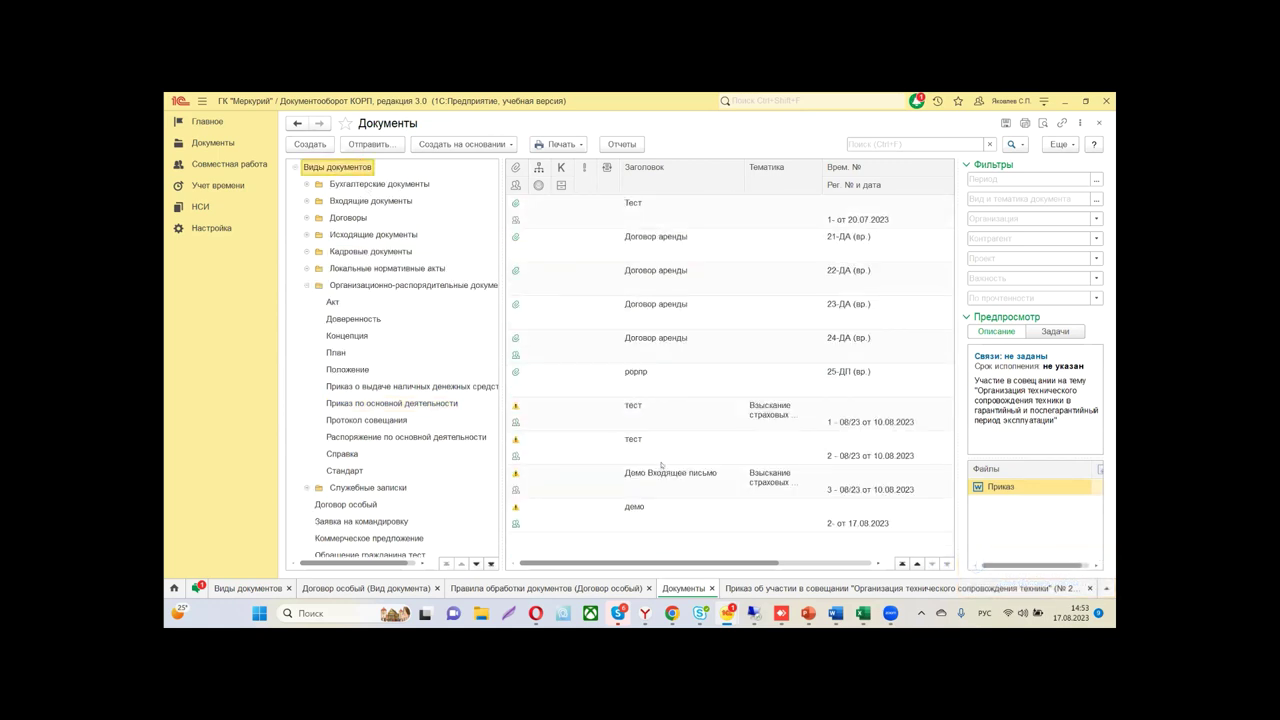
pyautogui.click(659, 517)
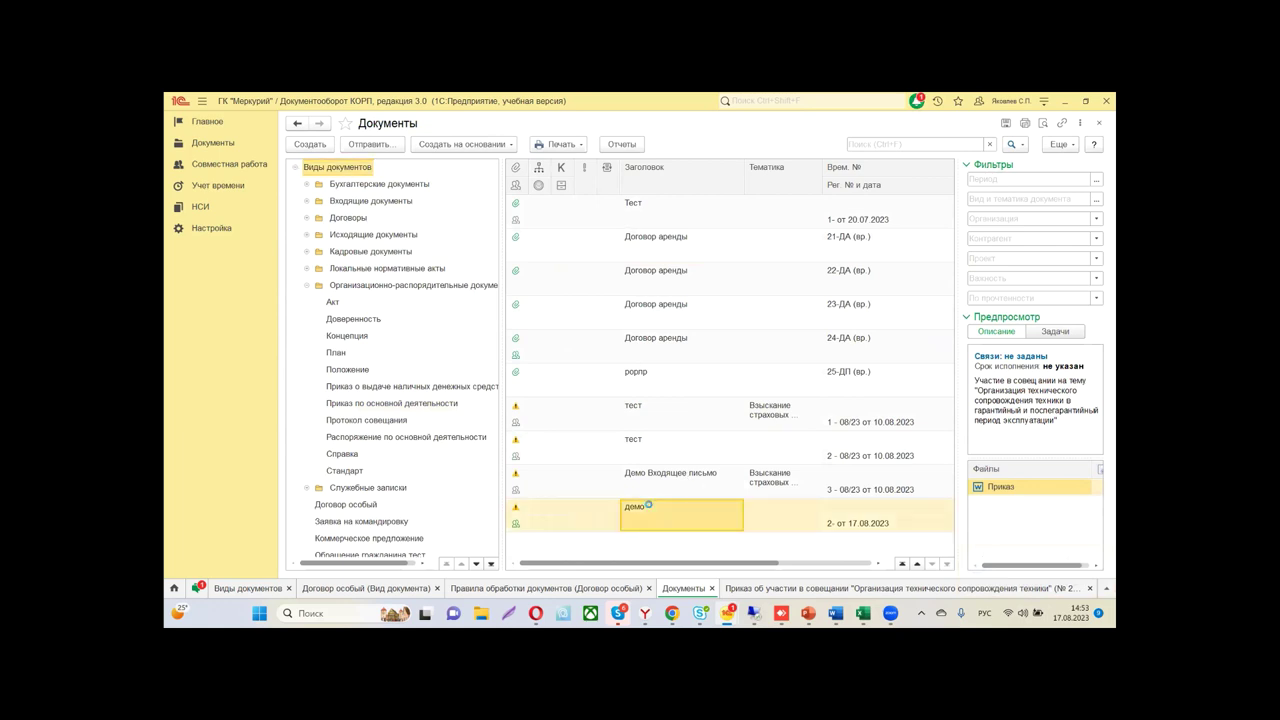
pyautogui.doubleClick(648, 505)
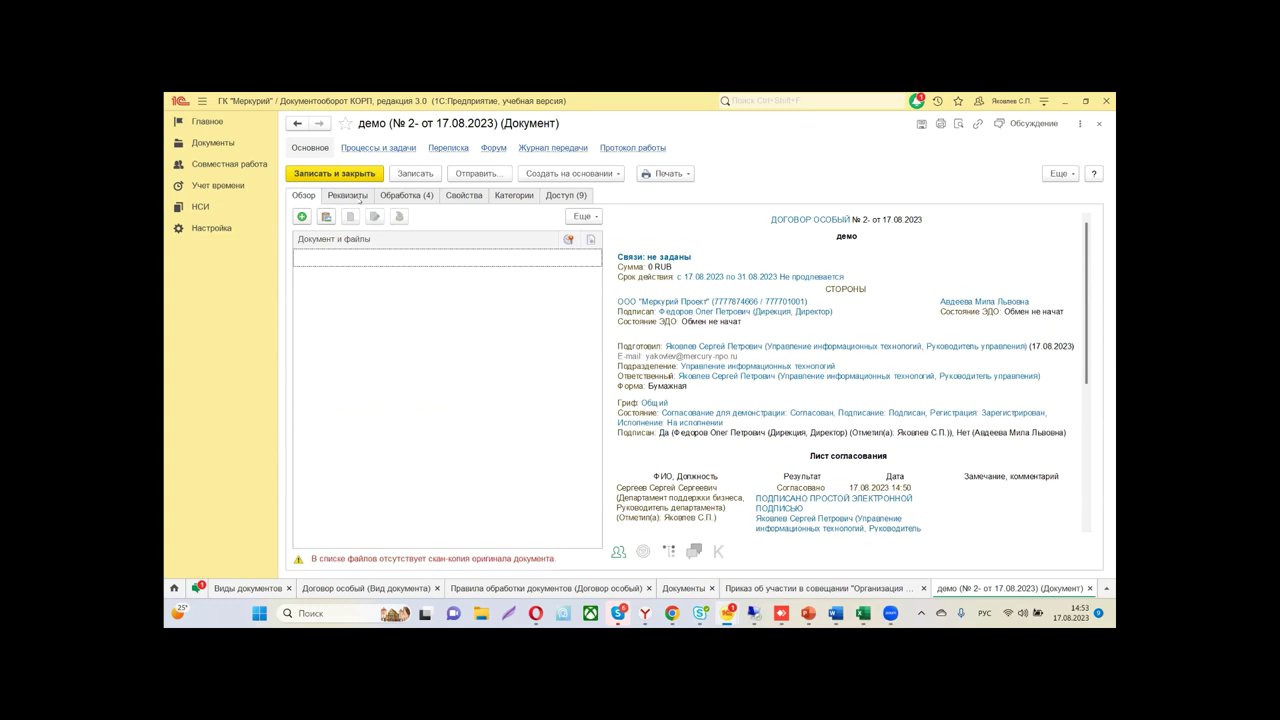
pyautogui.click(362, 198)
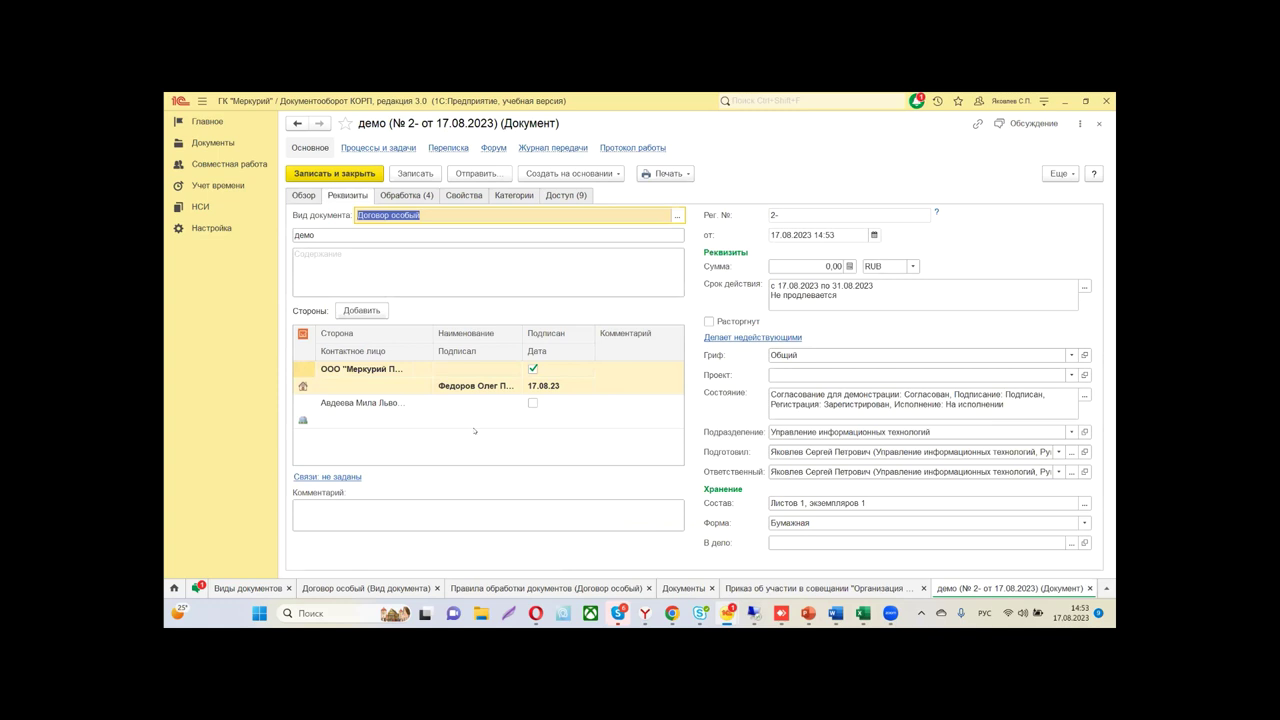
pyautogui.click(406, 195)
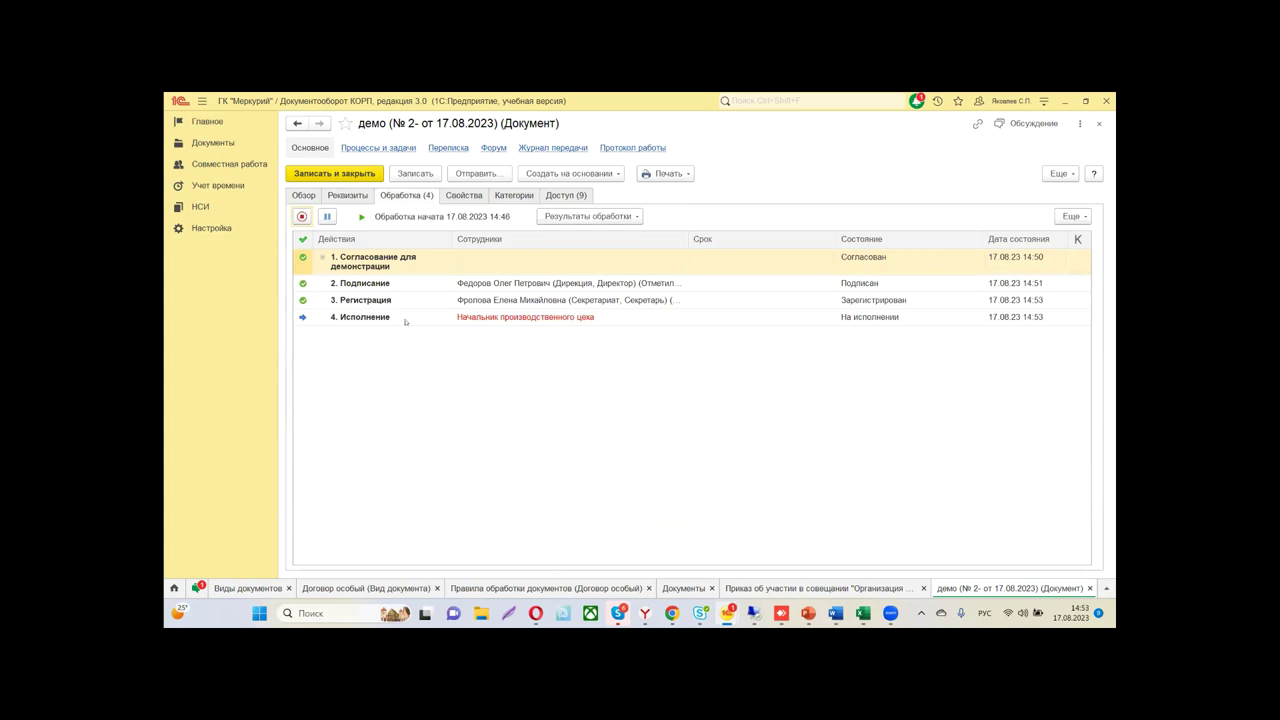
# Mark the production shop head's Исполнить task Выполнена on behalf of its addressee, and check the execution stage in the document's processing
pyautogui.click(378, 147)
pyautogui.doubleClick(397, 213)
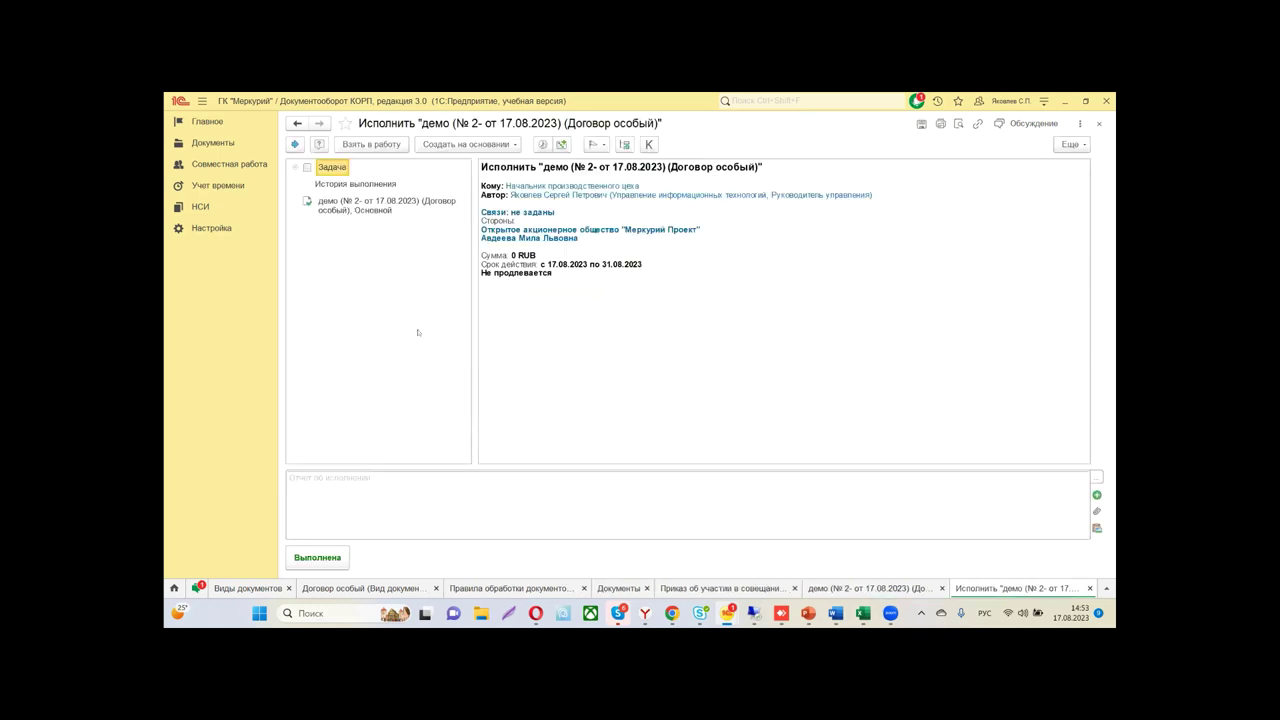
pyautogui.click(317, 557)
pyautogui.doubleClick(587, 417)
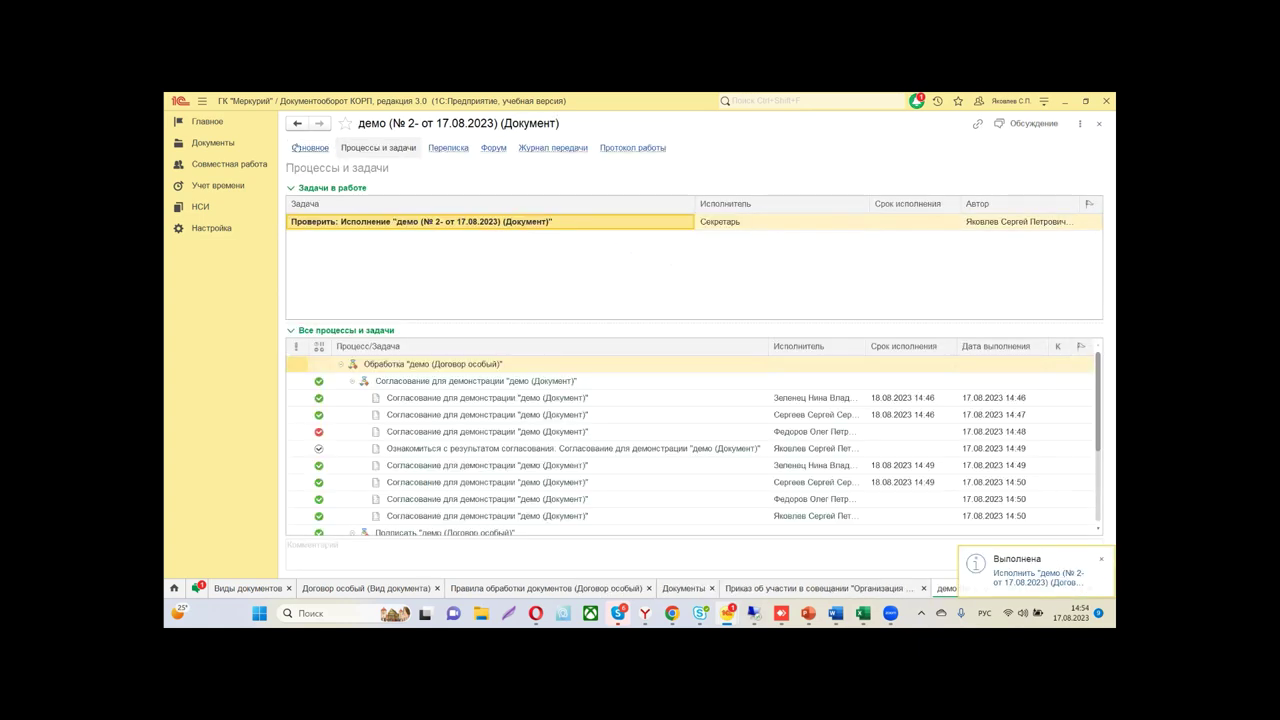
pyautogui.click(309, 147)
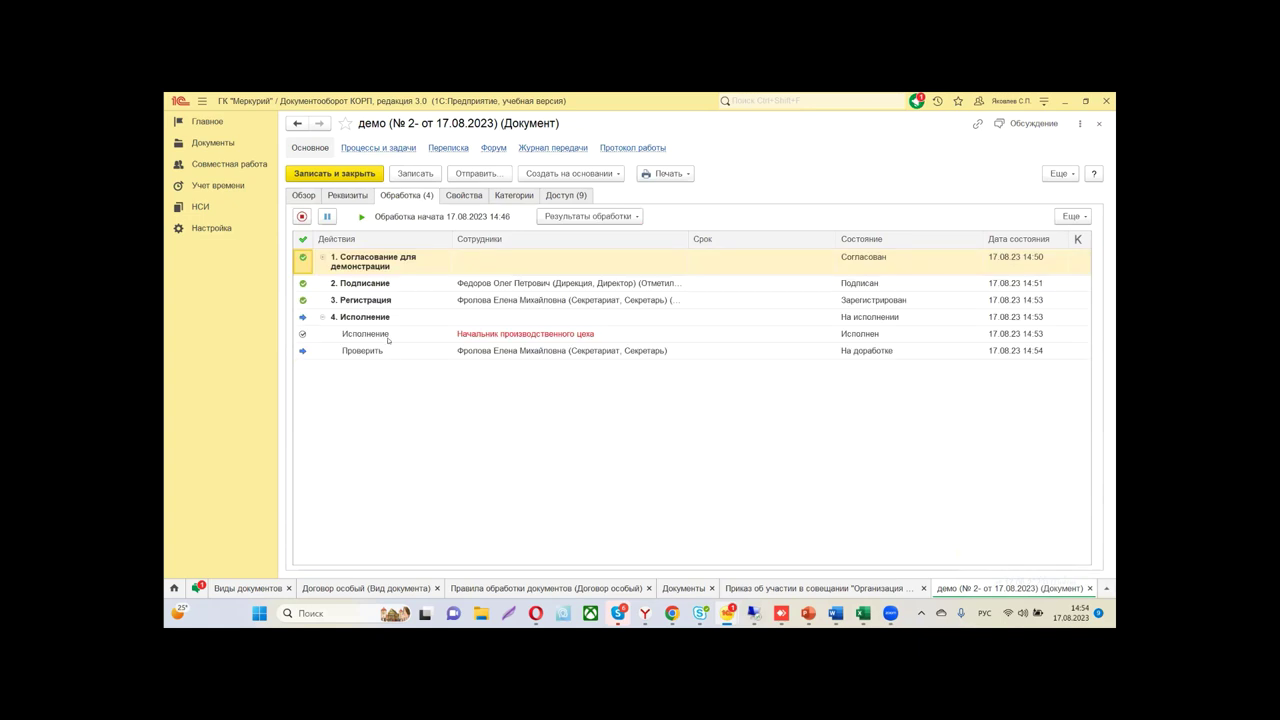
# Mark the secretary's task Проверить: Исполнение as Проверено on behalf of its addressee, and check the document's processing
pyautogui.click(378, 147)
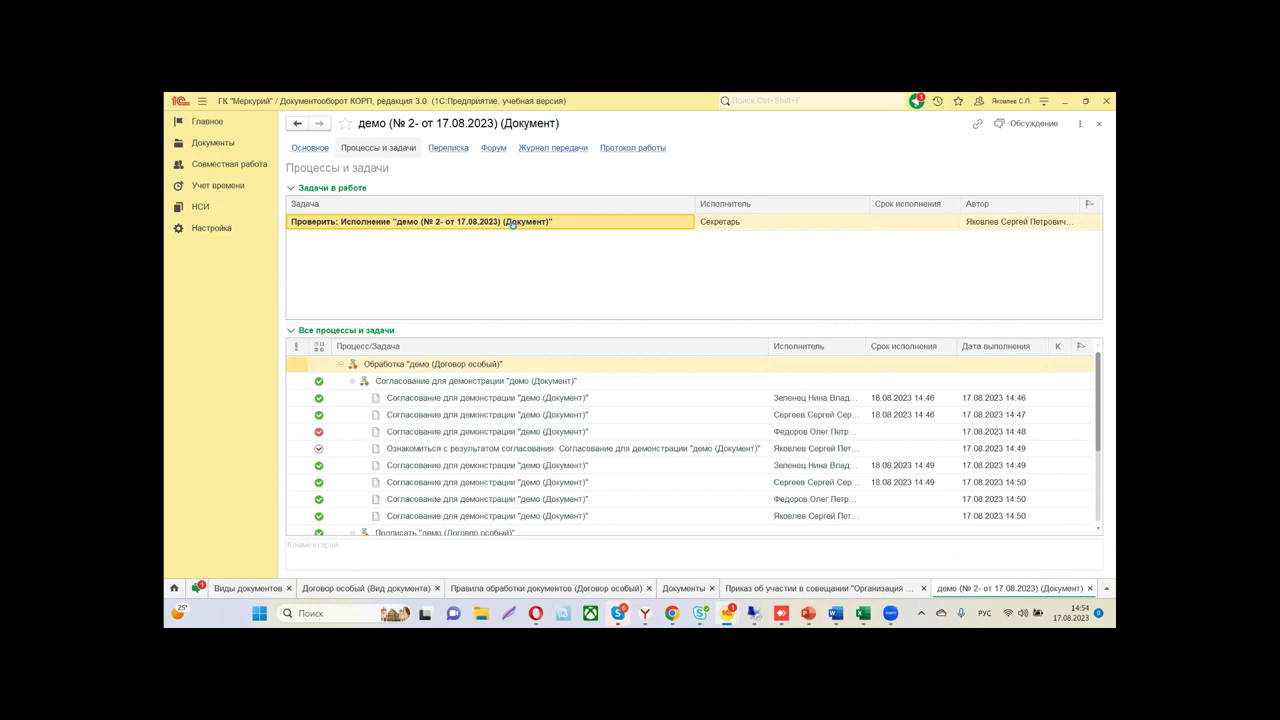
pyautogui.doubleClick(362, 221)
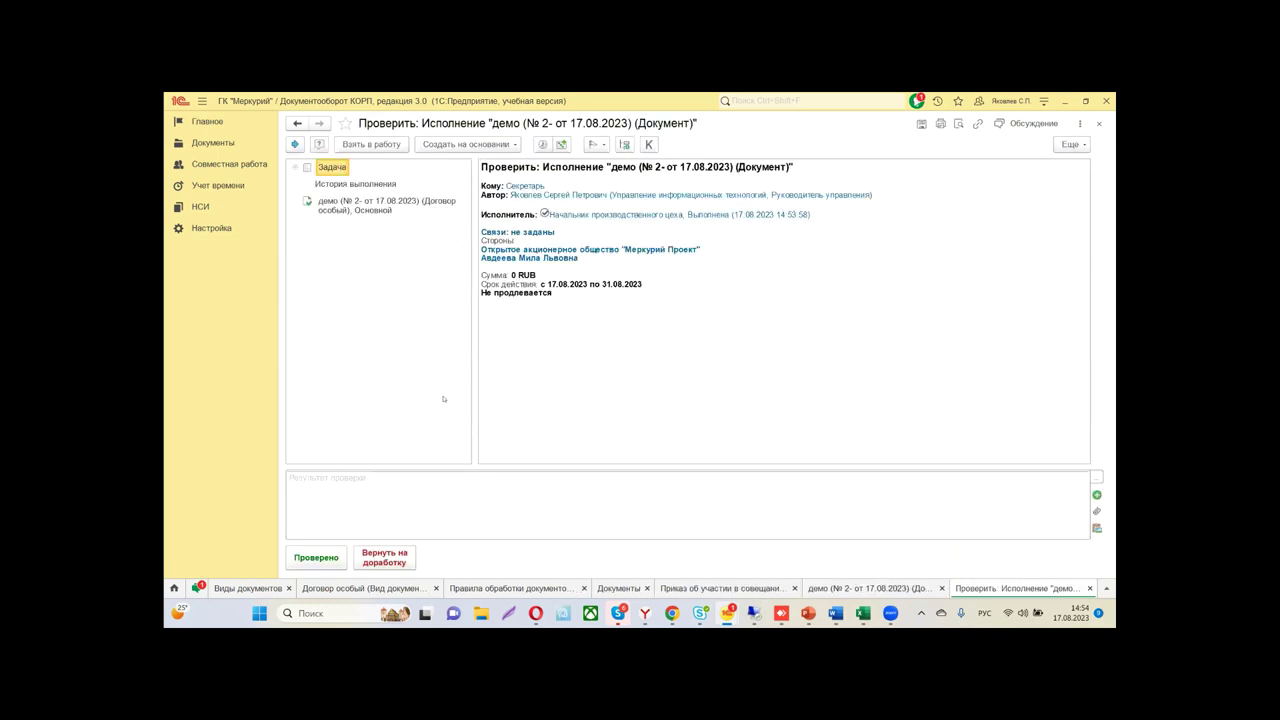
pyautogui.click(301, 557)
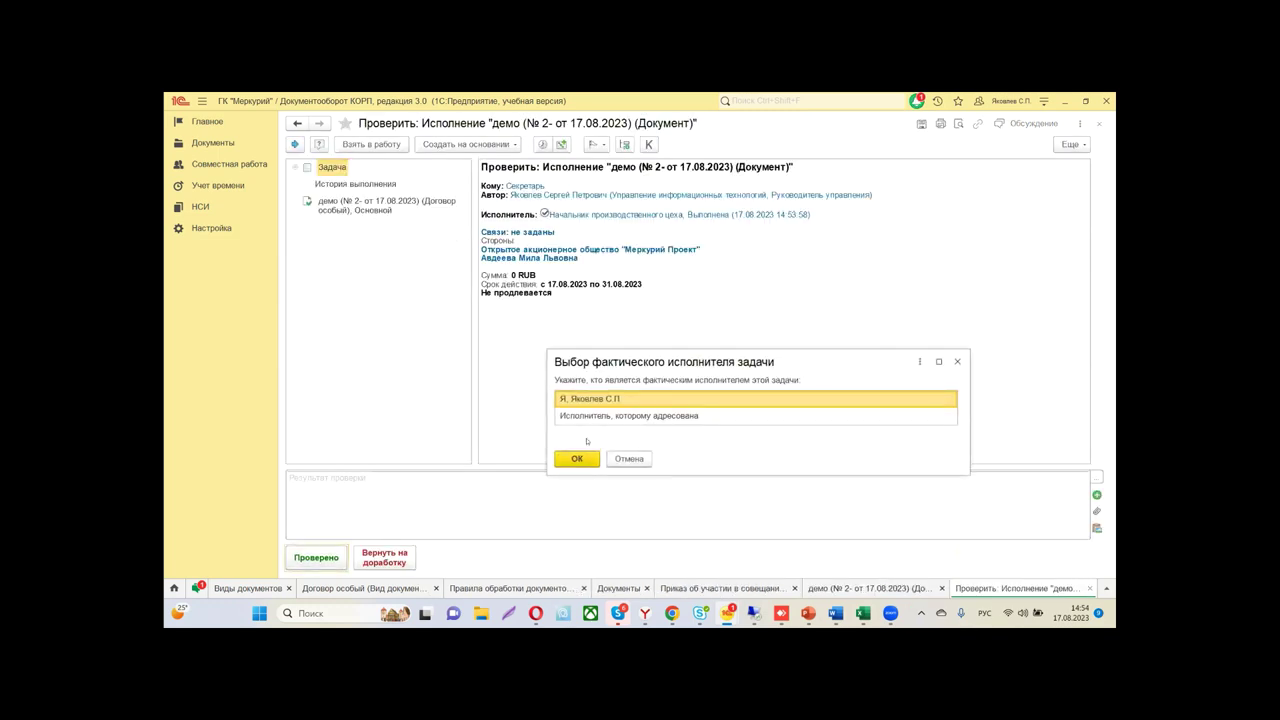
pyautogui.press('Down')
pyautogui.press('Return')
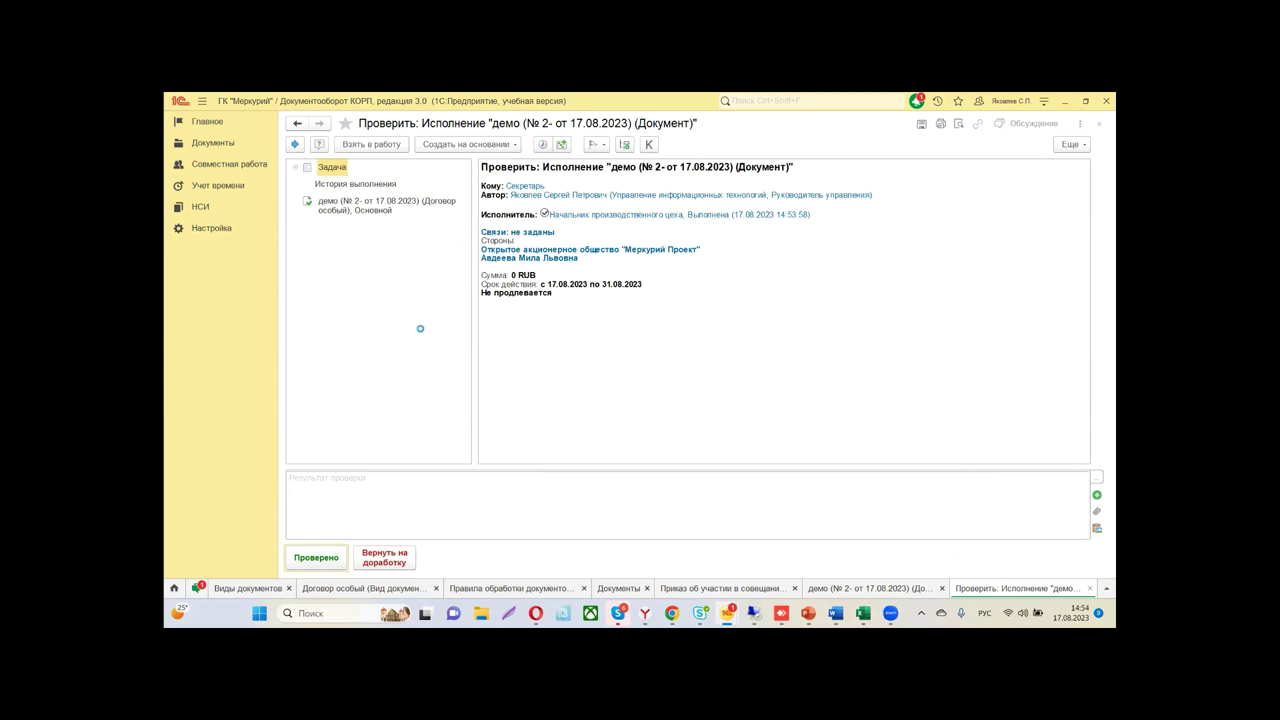
pyautogui.click(325, 146)
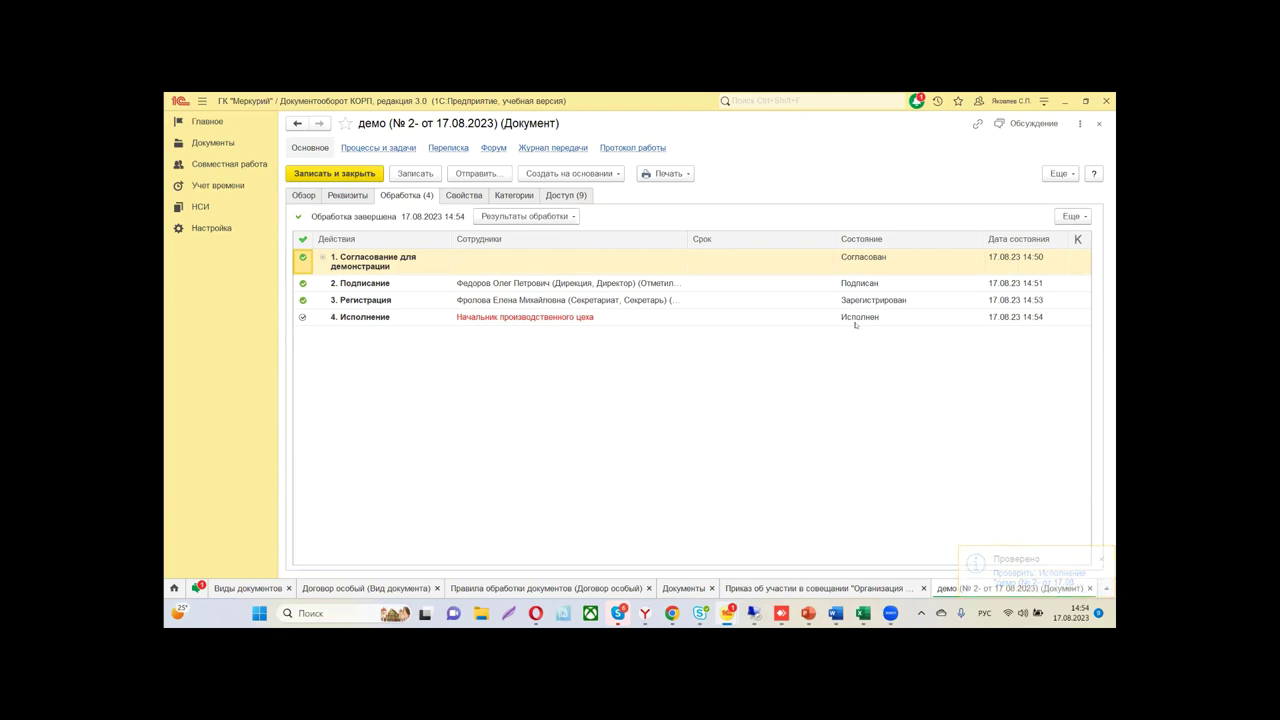
# Check the demo document's details, and view its approval sheet (Лист согласования) from the processing results
pyautogui.hotkey('ctrl', 'pageup')
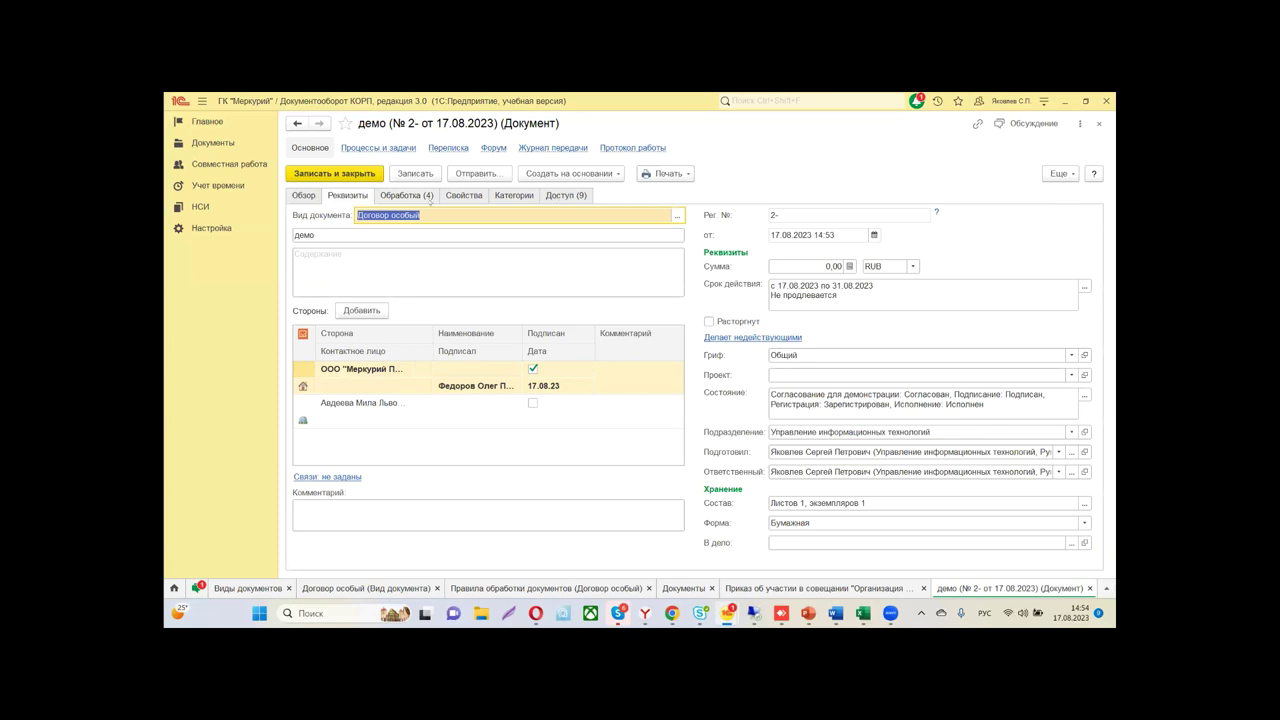
pyautogui.click(431, 200)
pyautogui.click(544, 215)
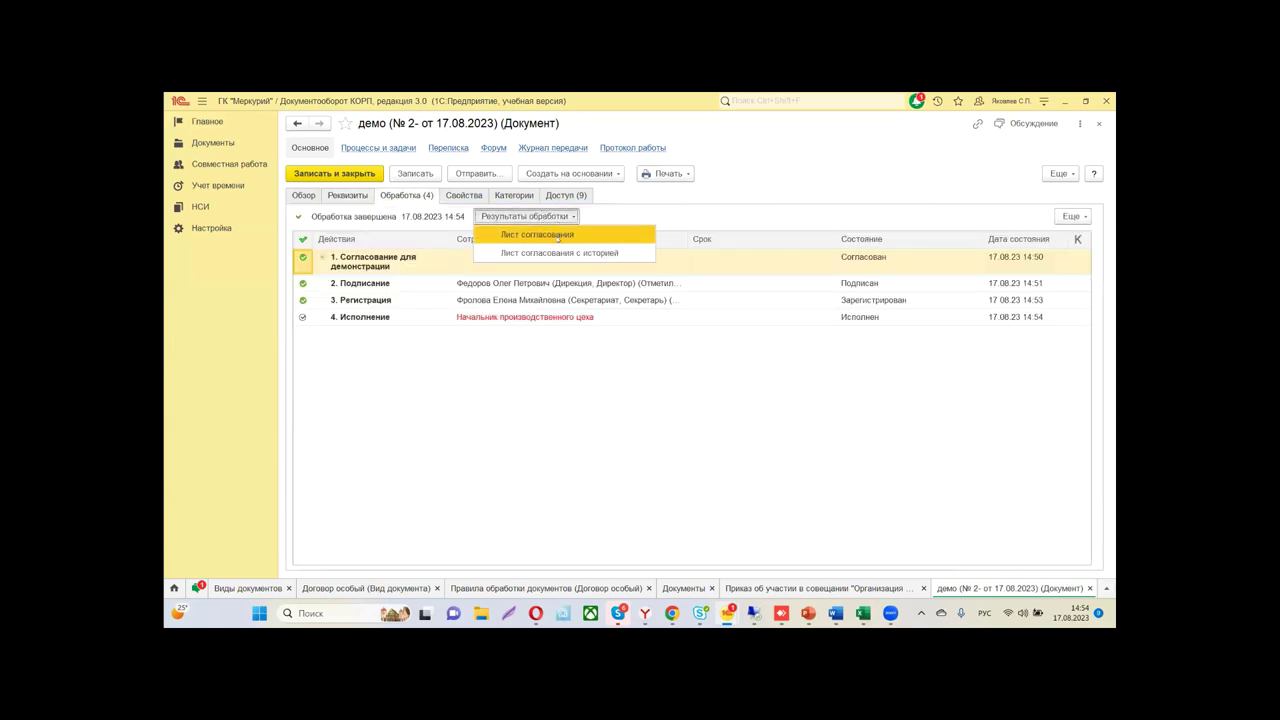
pyautogui.click(557, 236)
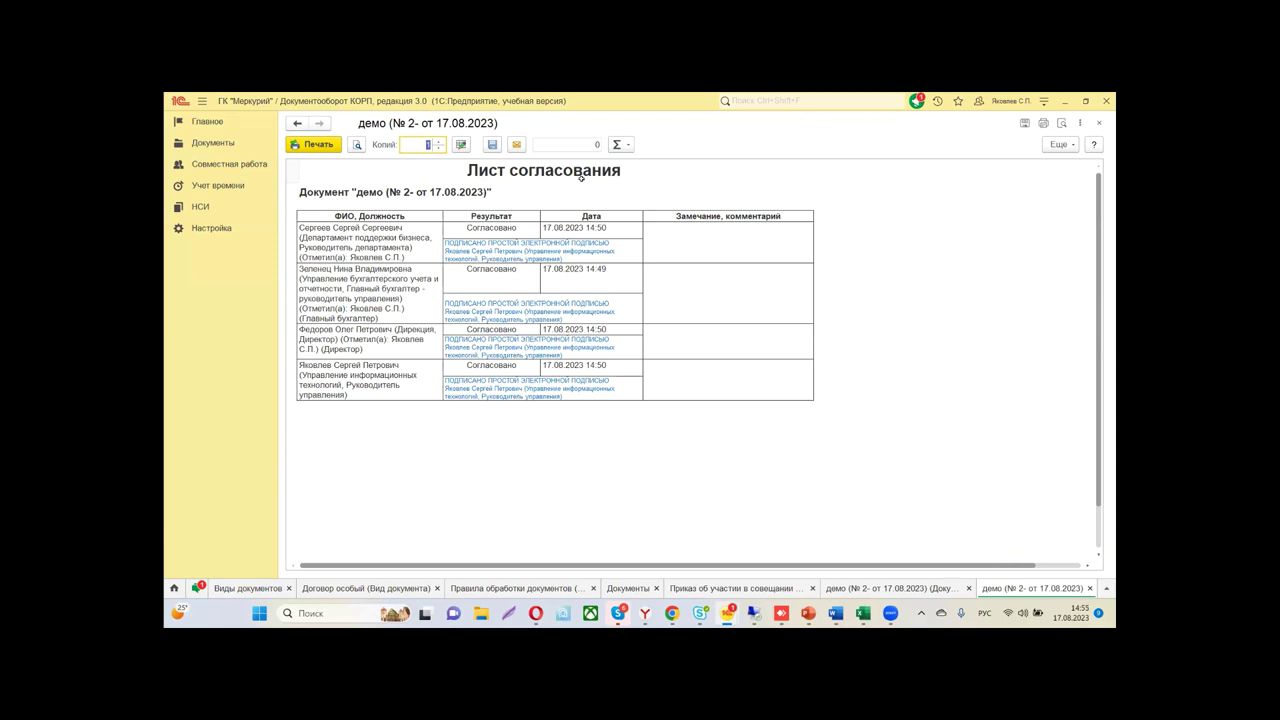
pyautogui.click(1098, 122)
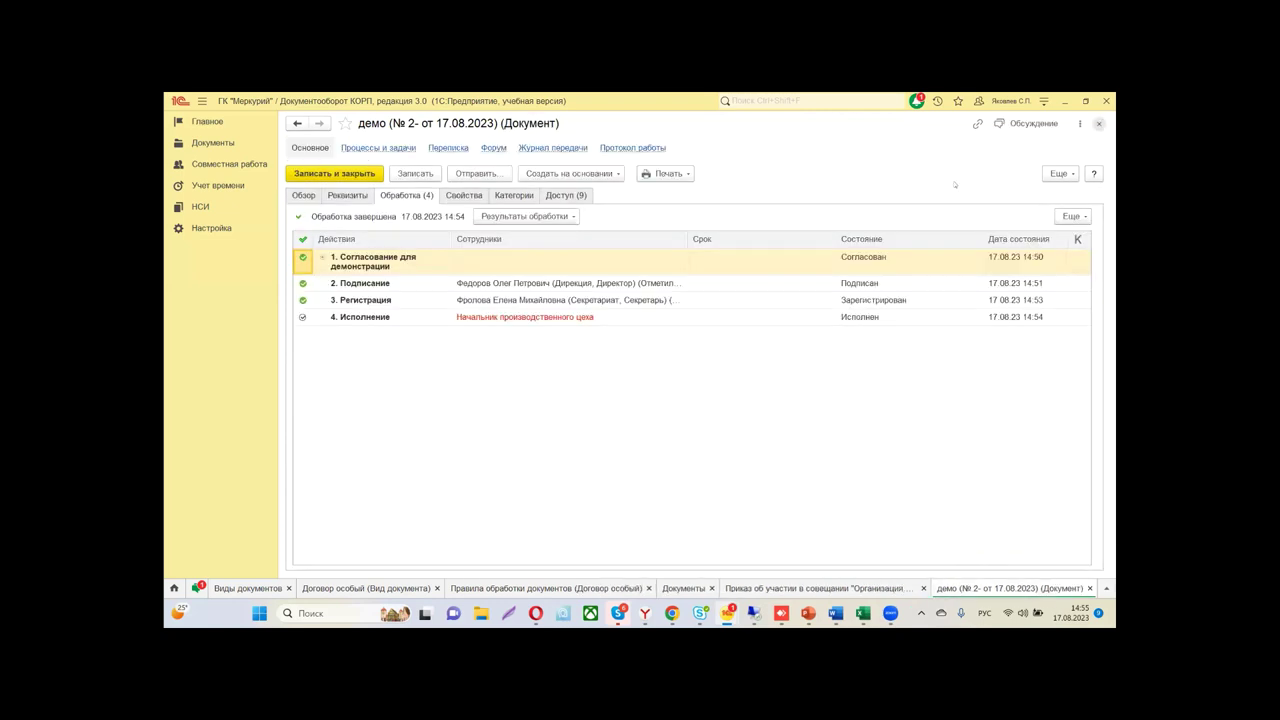
# View the demo document's approval sheet with history (Лист согласования с историей), examining both approval rounds, and close it
pyautogui.click(562, 213)
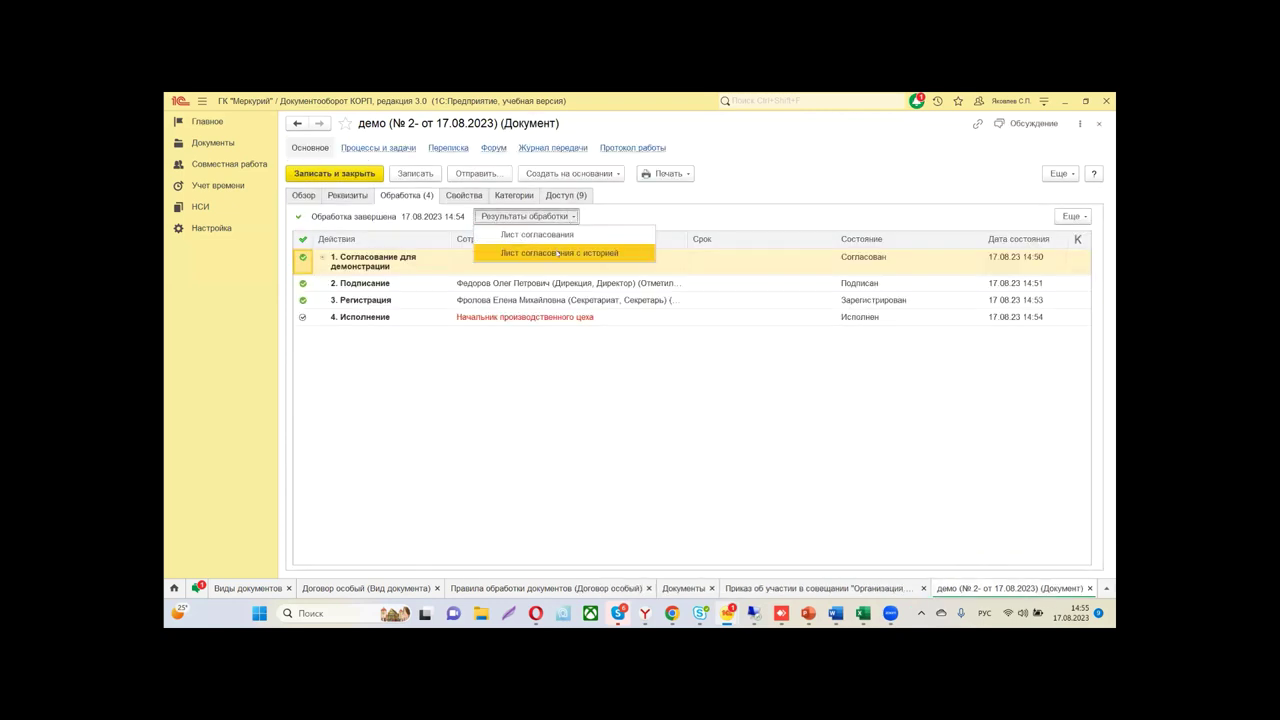
pyautogui.click(560, 251)
pyautogui.scroll(-5, 637, 375)
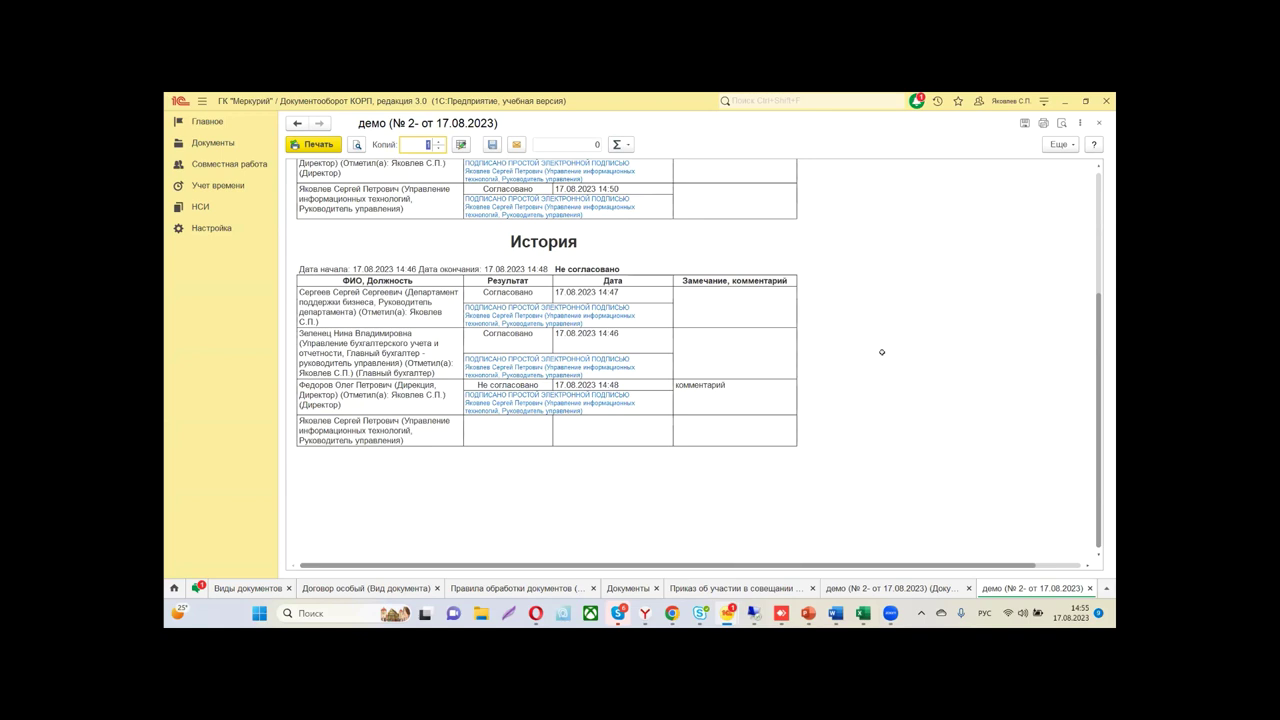
pyautogui.scroll(3, 785, 310)
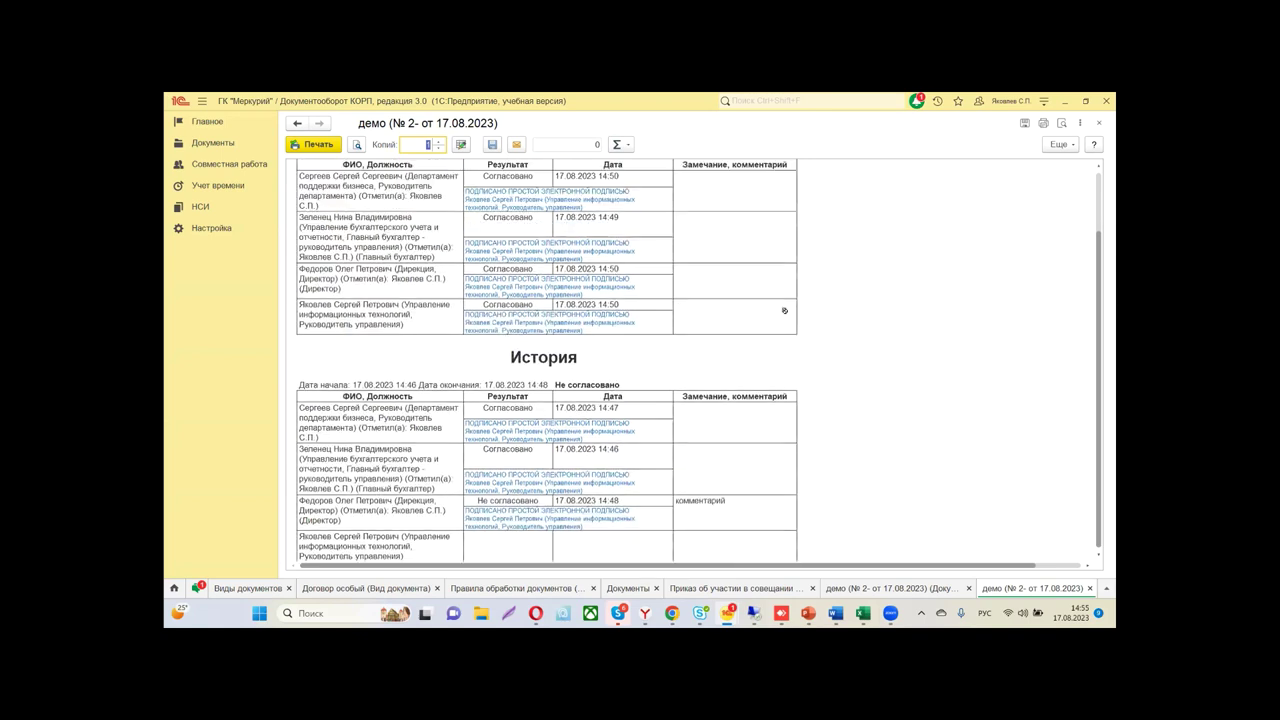
pyautogui.scroll(2, 785, 310)
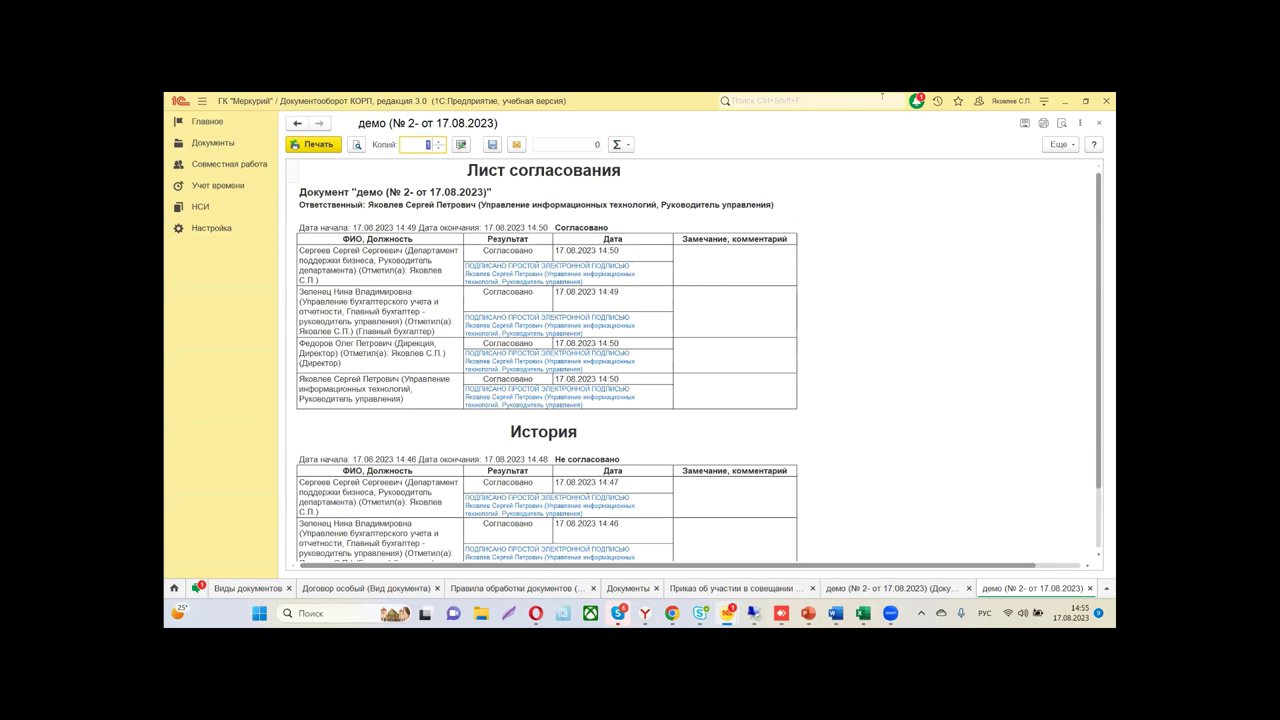
pyautogui.click(1099, 122)
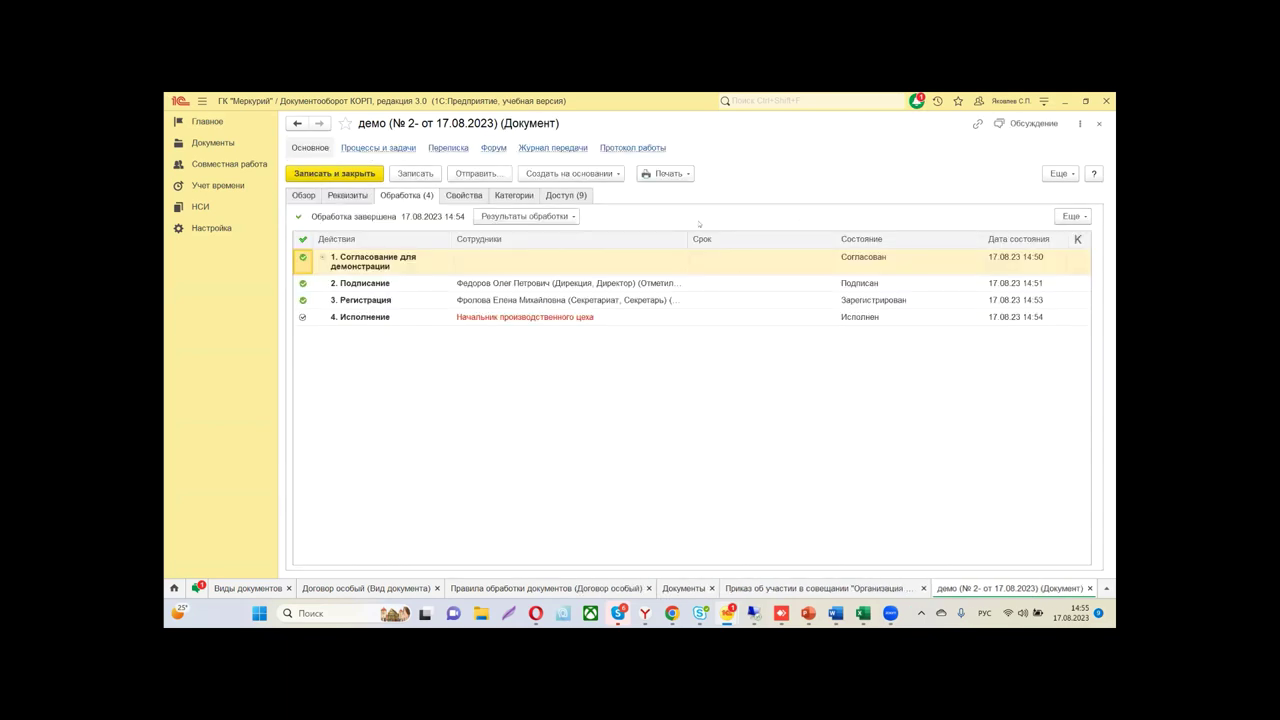
# Create a new document of type Договор особый with the title тест
pyautogui.click(213, 143)
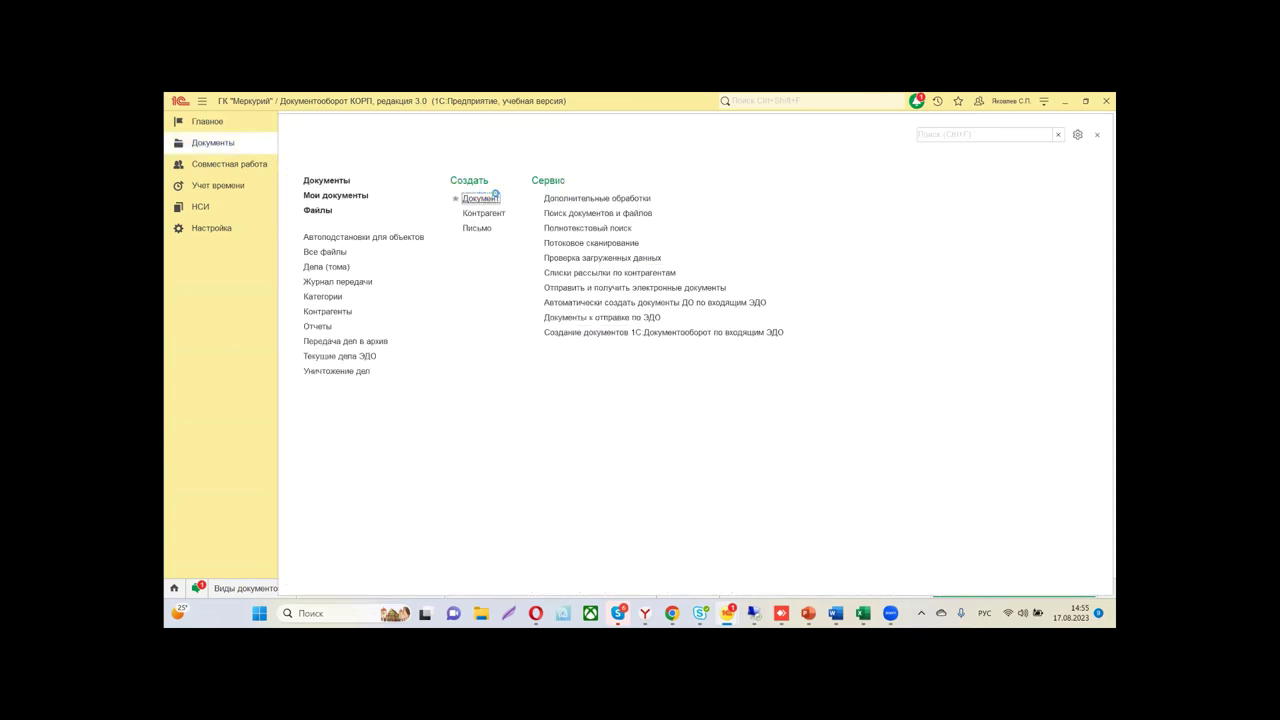
pyautogui.click(481, 196)
pyautogui.click(313, 123)
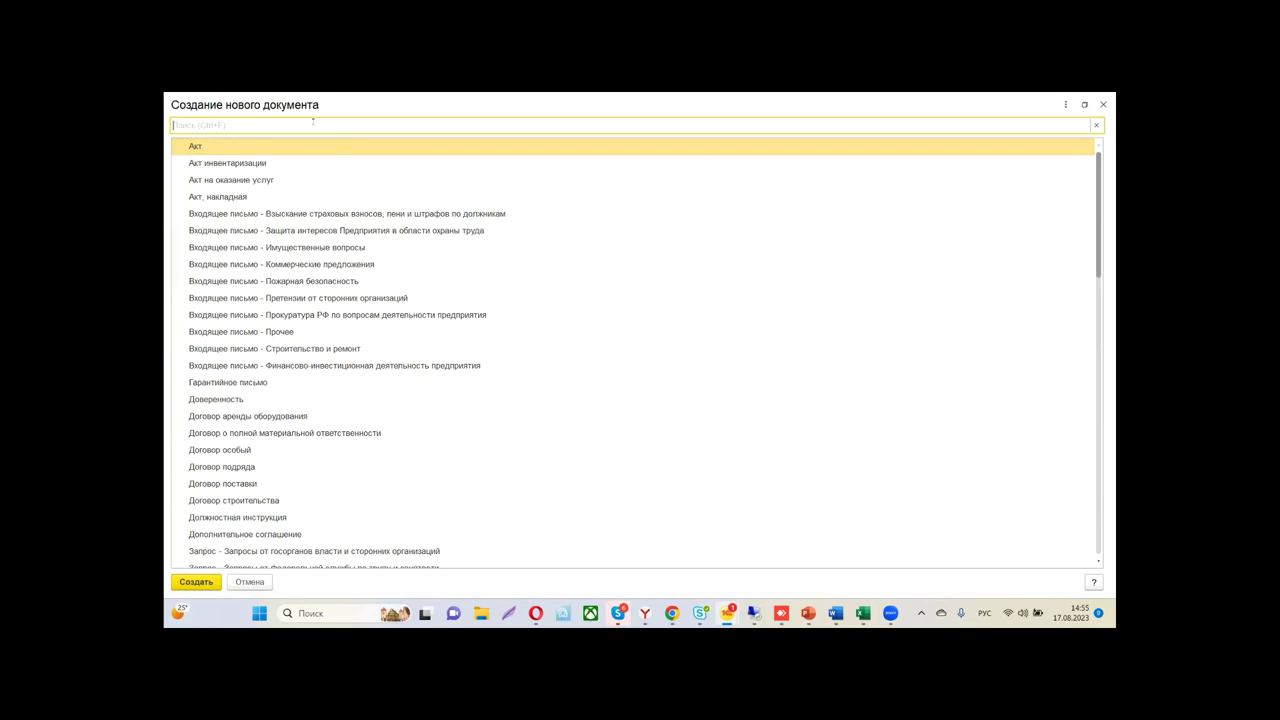
pyautogui.write('Дого')
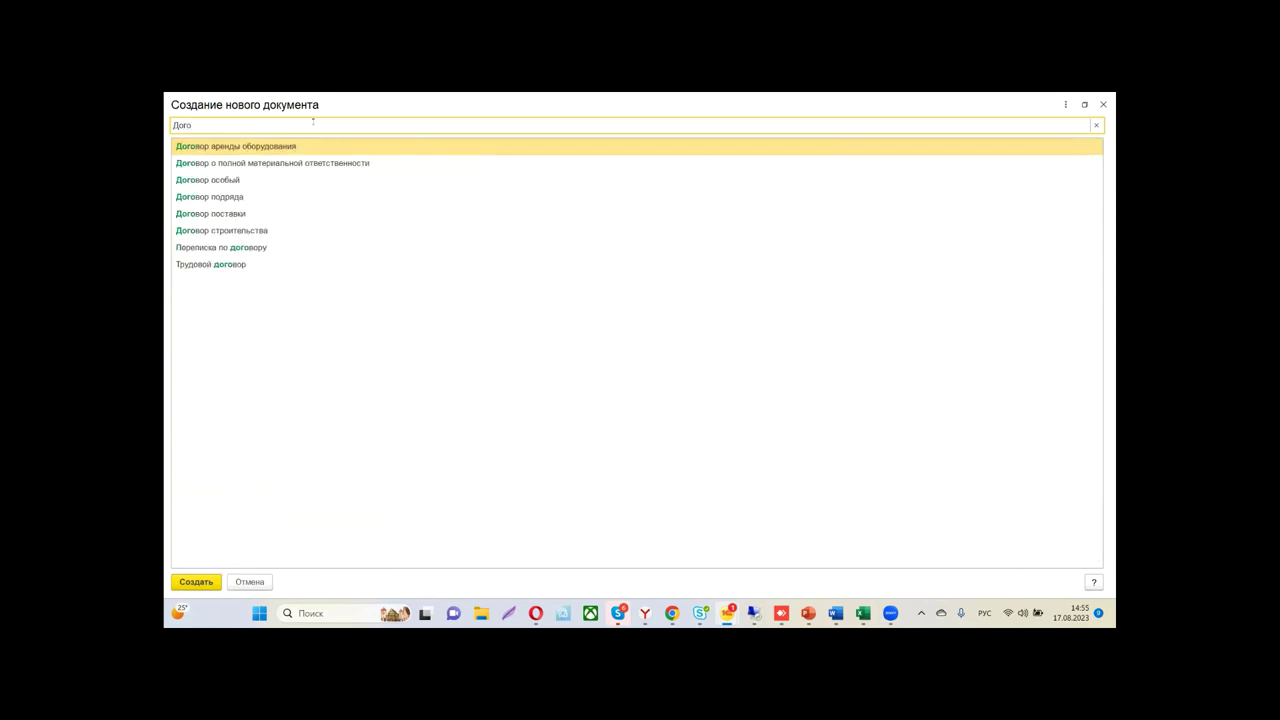
pyautogui.doubleClick(215, 180)
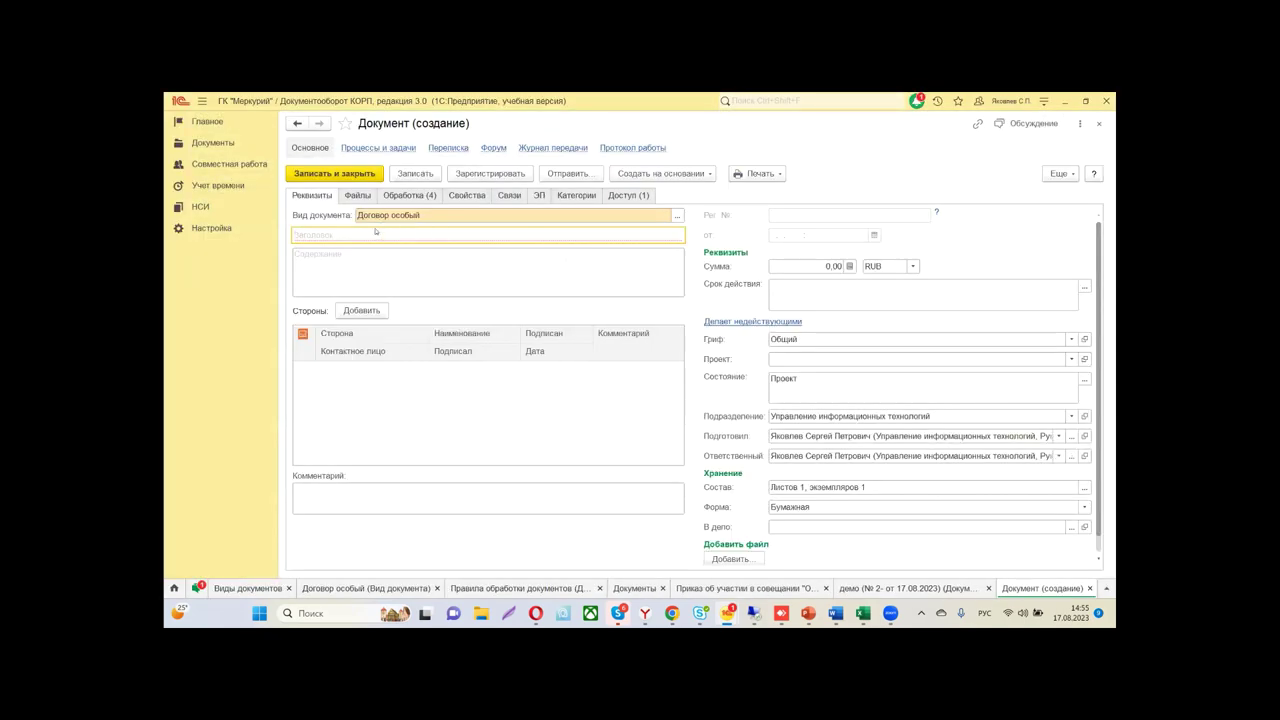
pyautogui.write('тест')
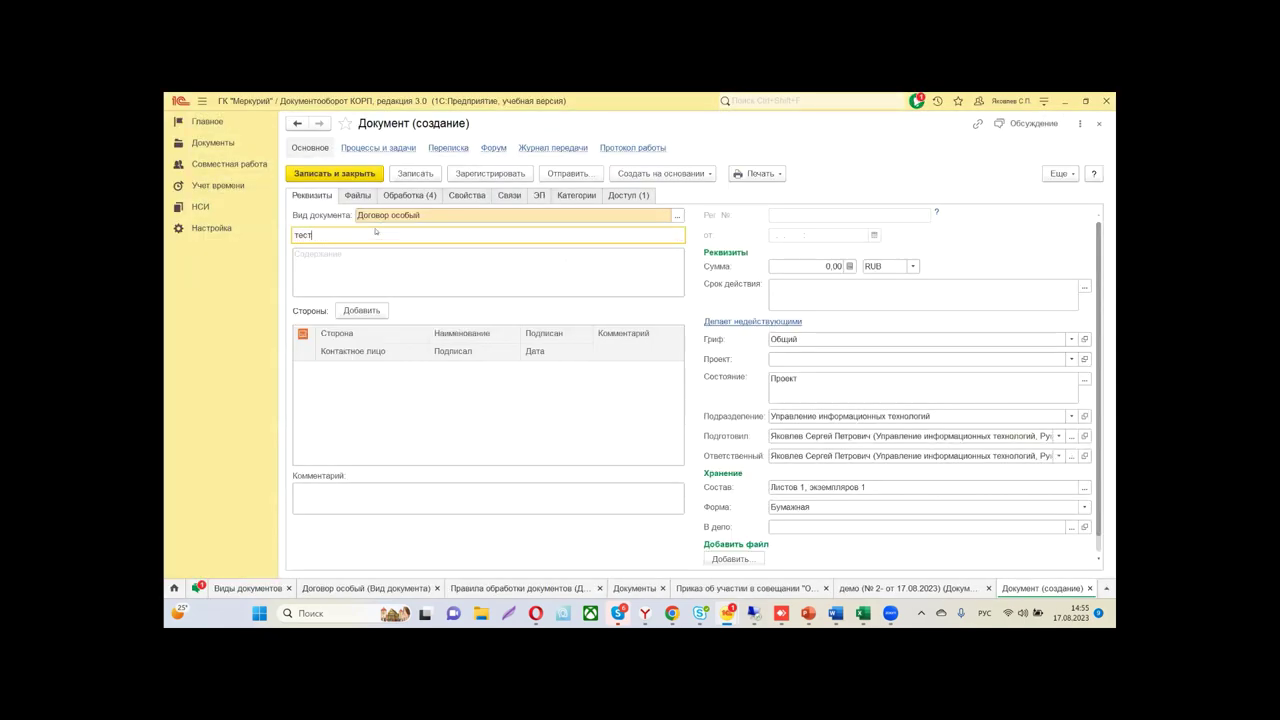
# Add two parties to the тест document: the organisation ООО "Меркурий П..." and the first counterparty in the list
pyautogui.click(396, 288)
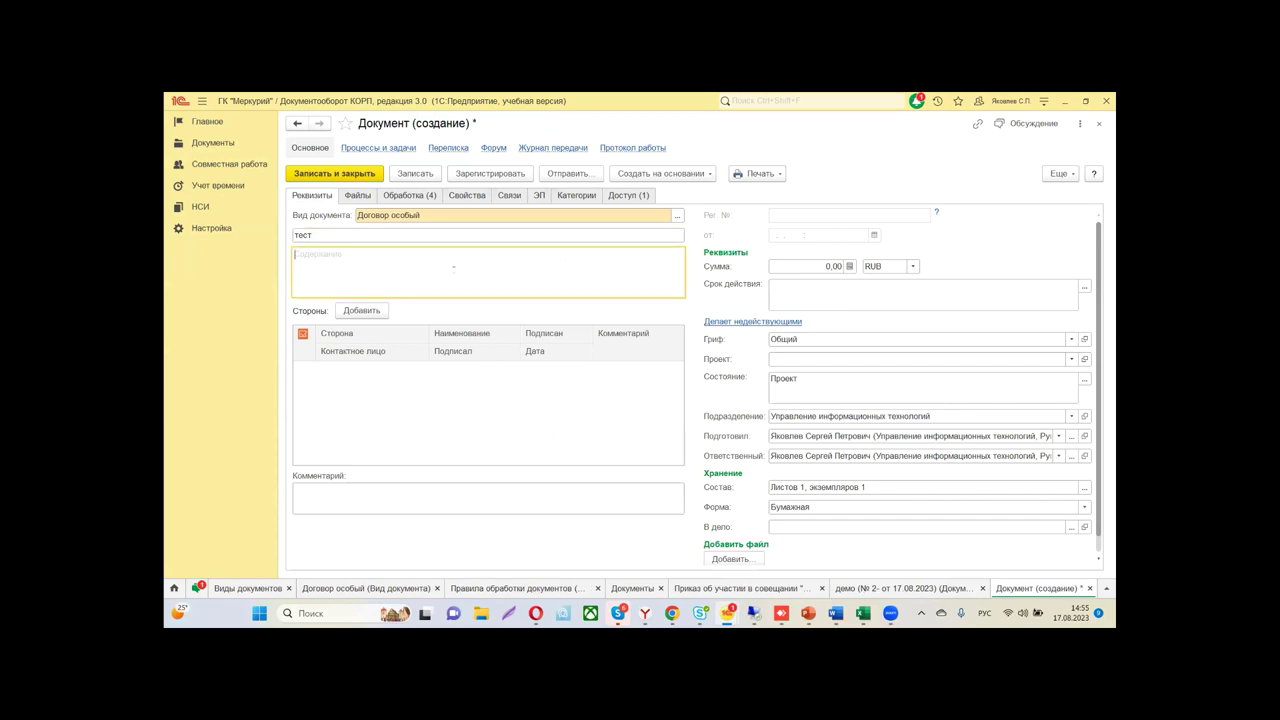
pyautogui.click(361, 310)
pyautogui.click(372, 387)
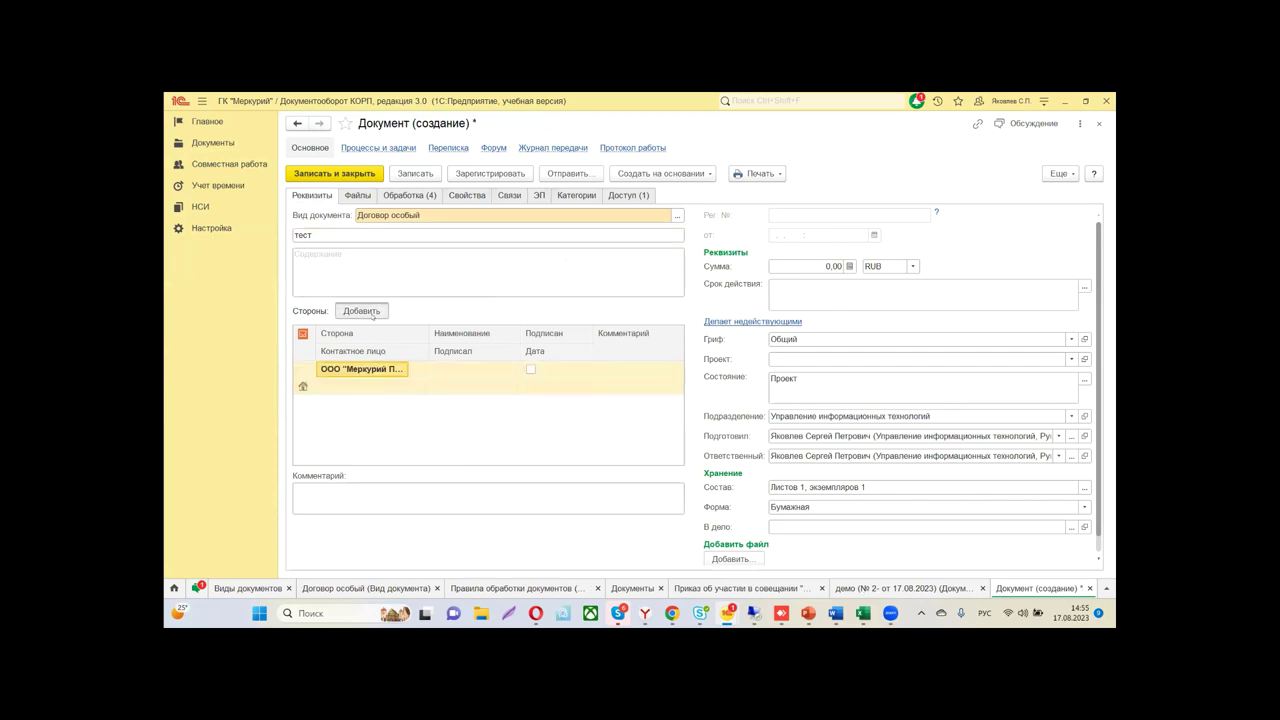
pyautogui.click(361, 310)
pyautogui.click(388, 402)
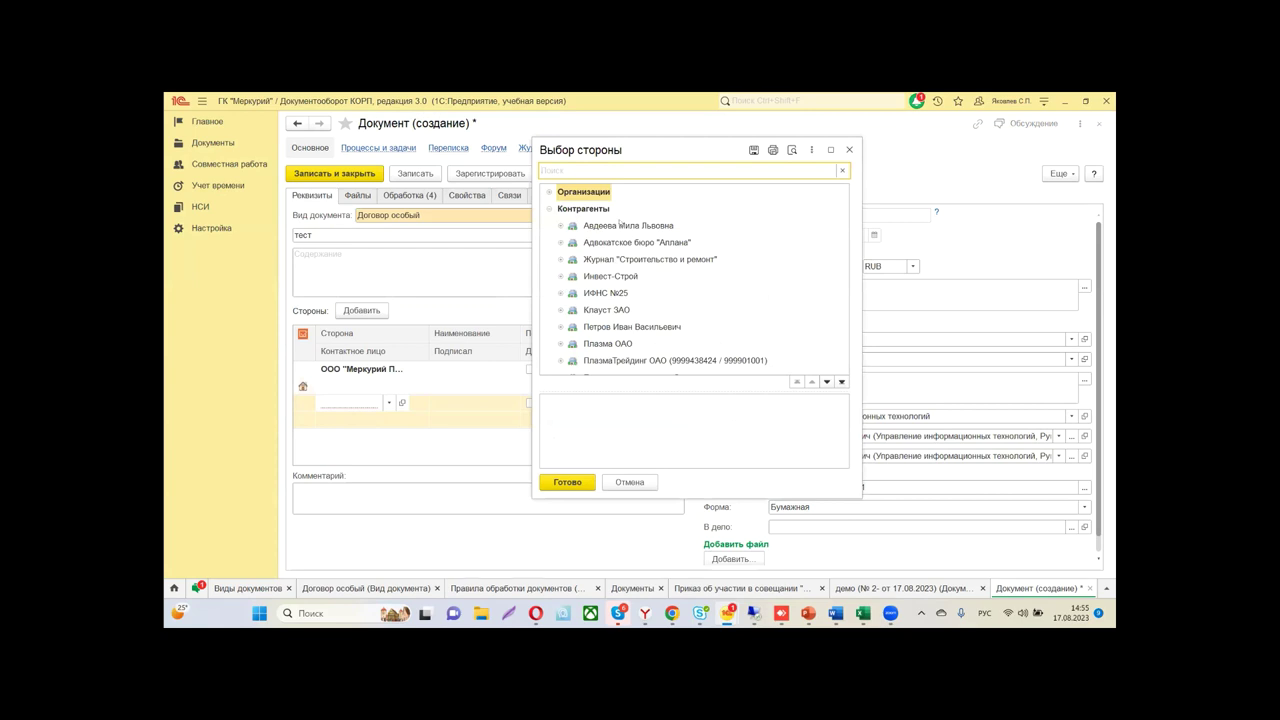
pyautogui.doubleClick(604, 226)
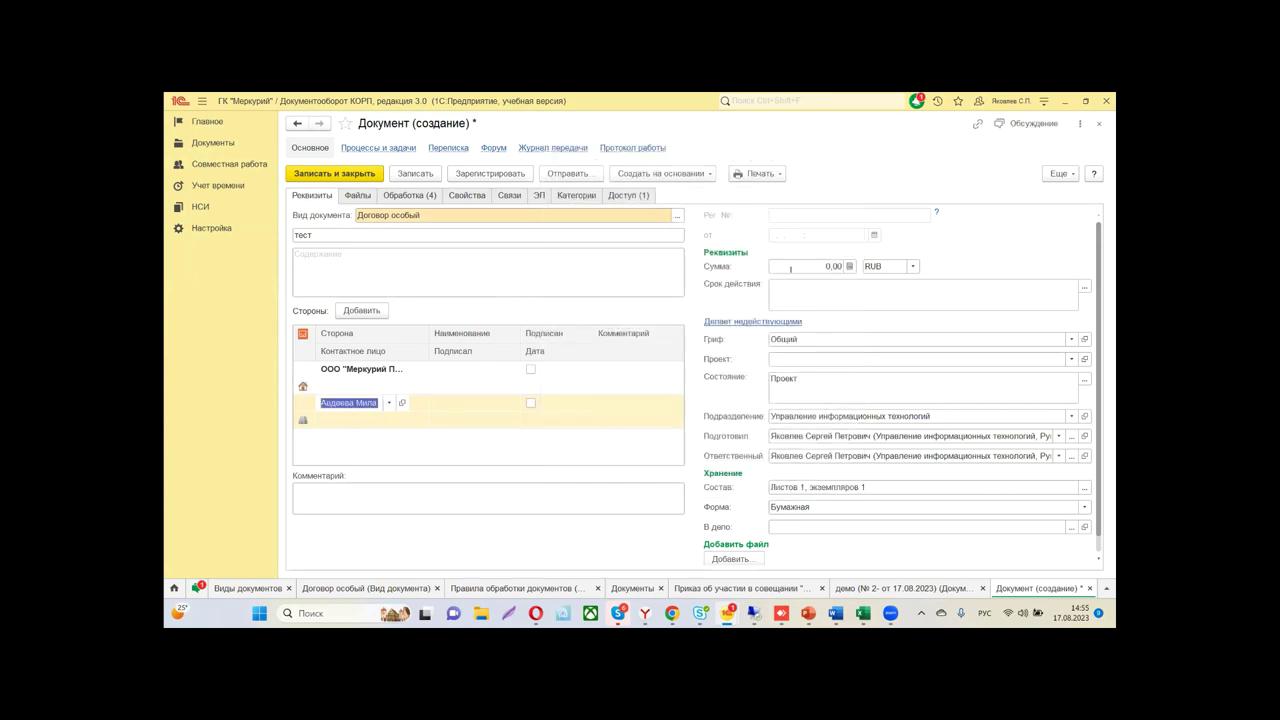
# Save the тест document and start its processing
pyautogui.click(418, 172)
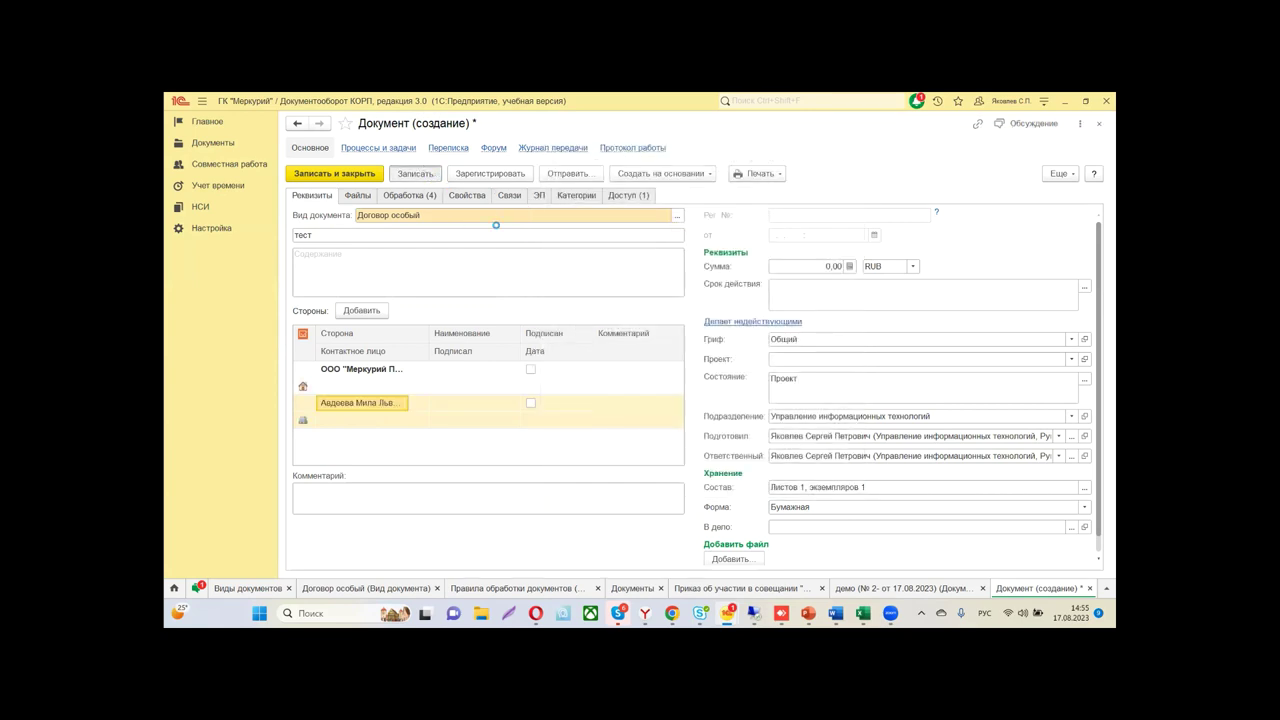
pyautogui.click(410, 196)
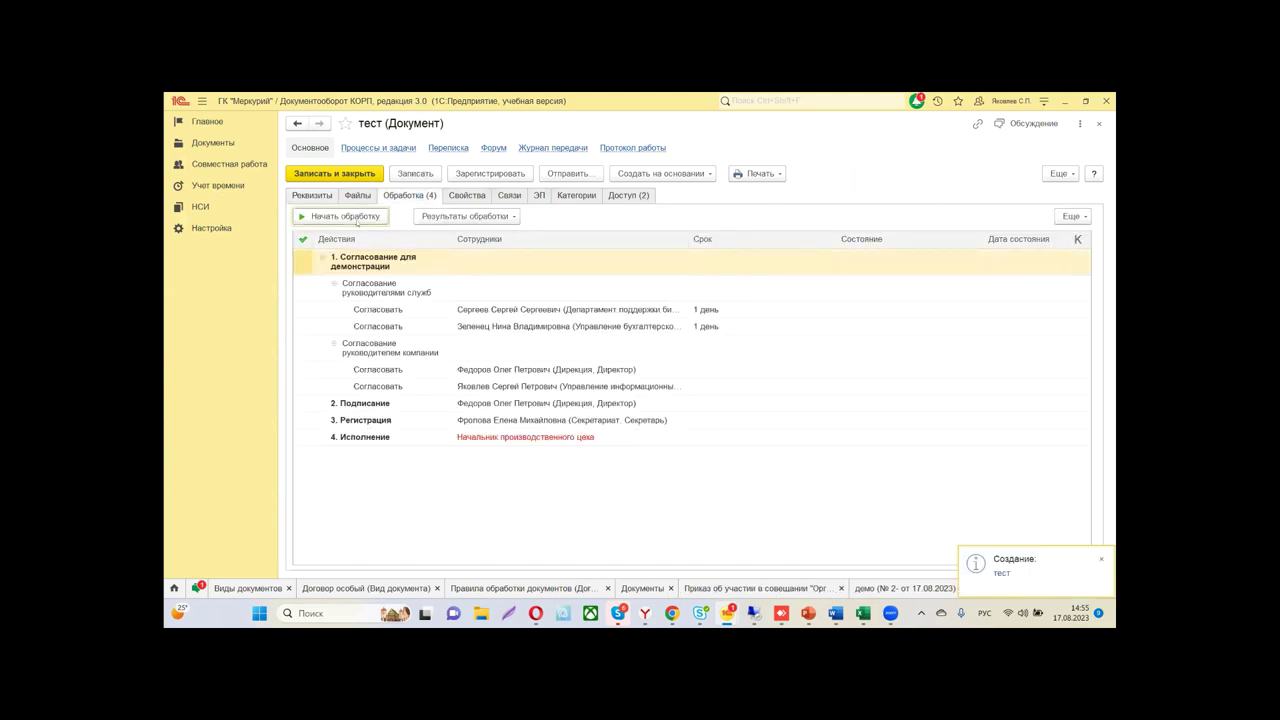
pyautogui.click(375, 218)
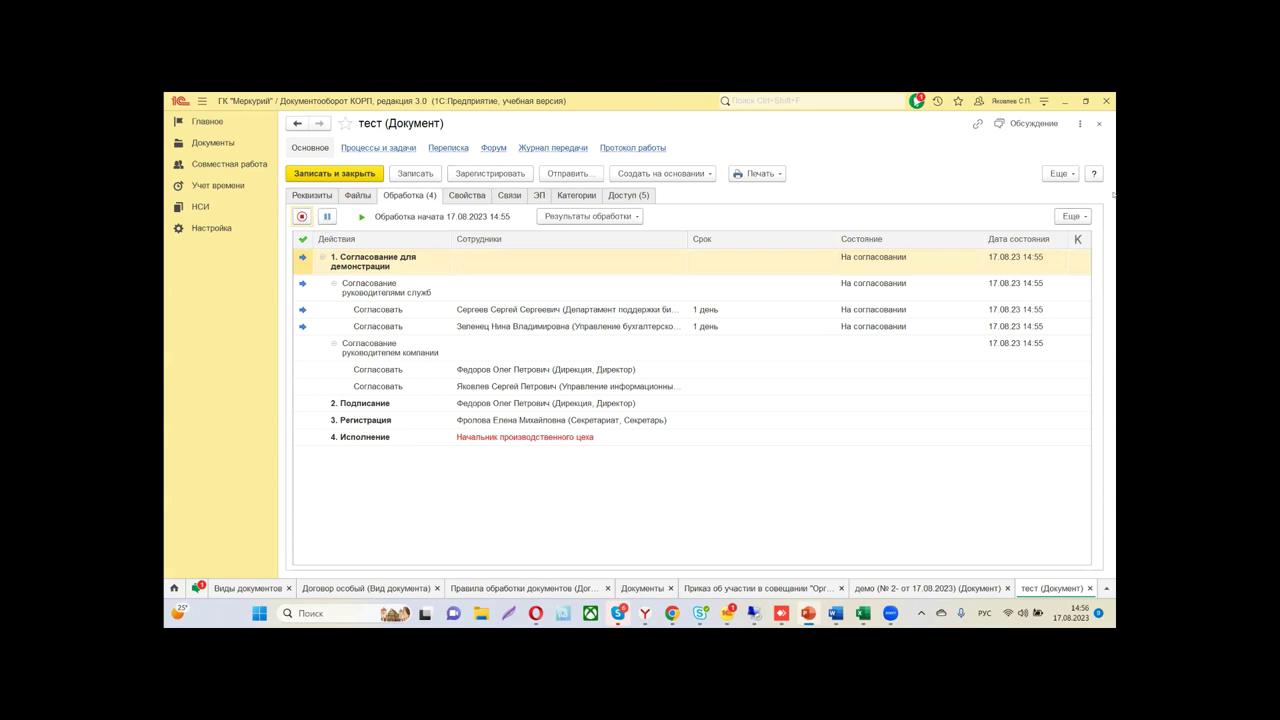
# View the processing scheme (Схема обработки) of the тест document and close it
pyautogui.click(1070, 216)
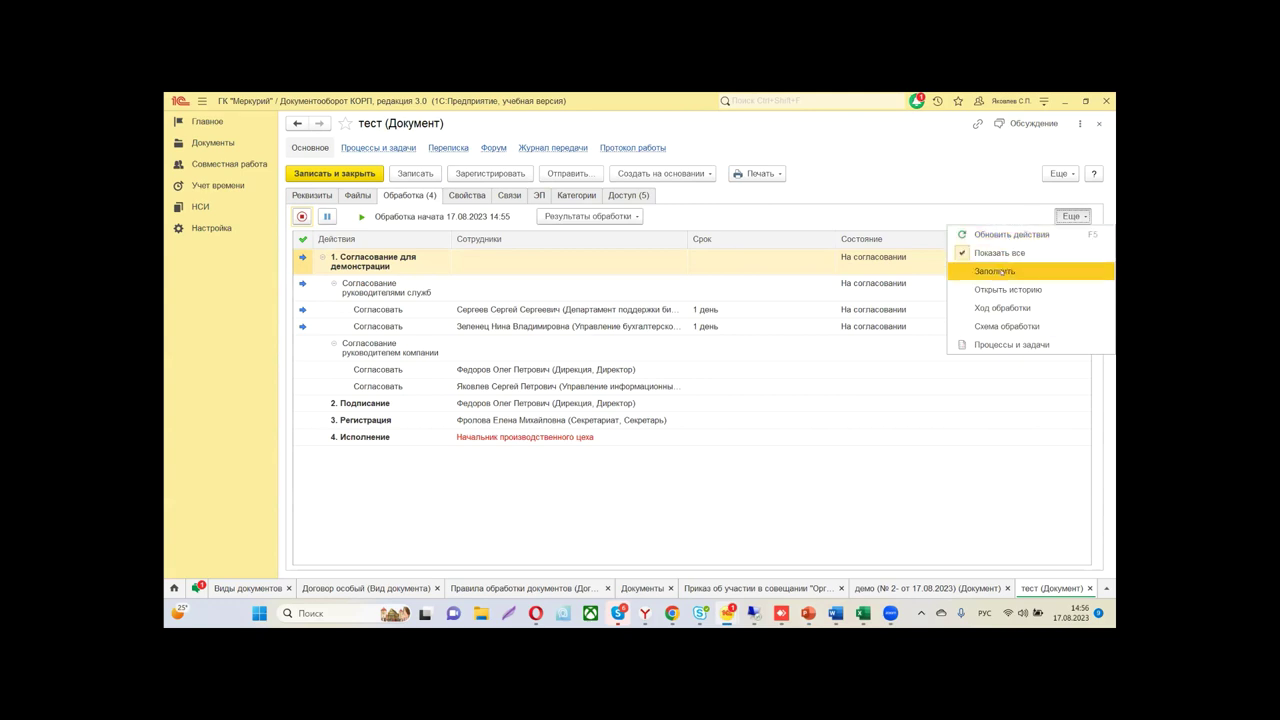
pyautogui.click(1001, 328)
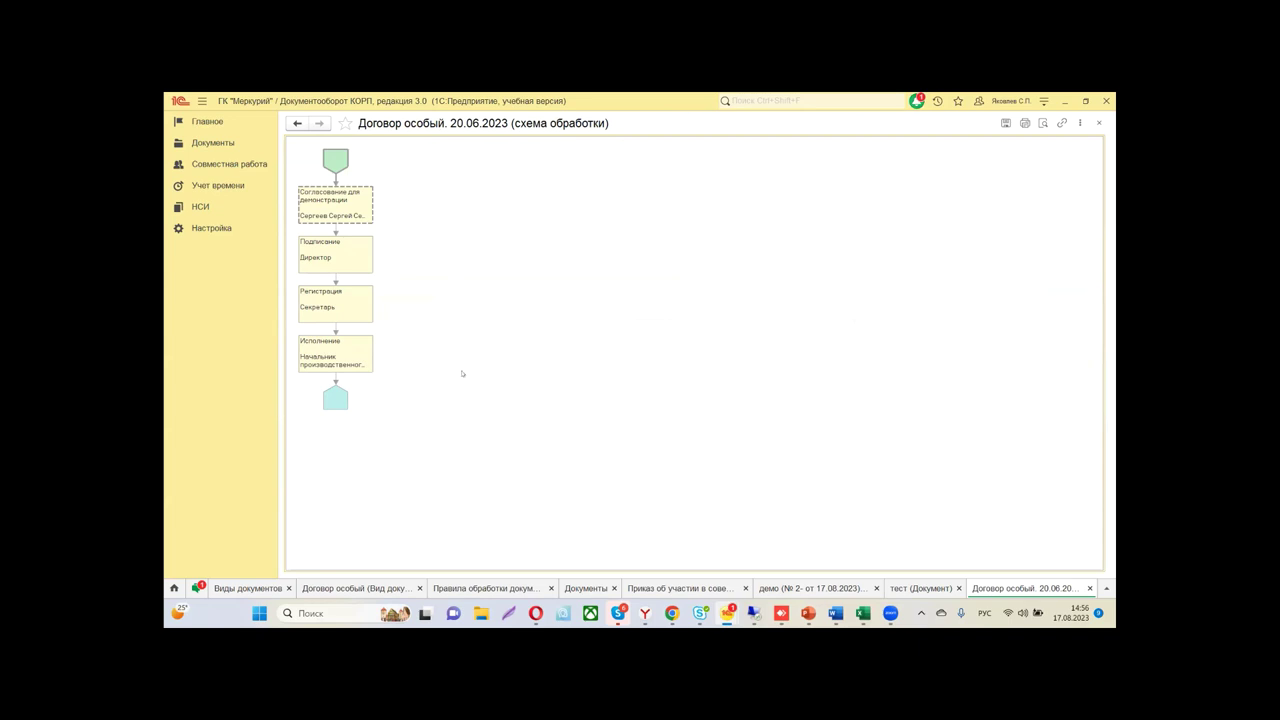
pyautogui.click(1099, 122)
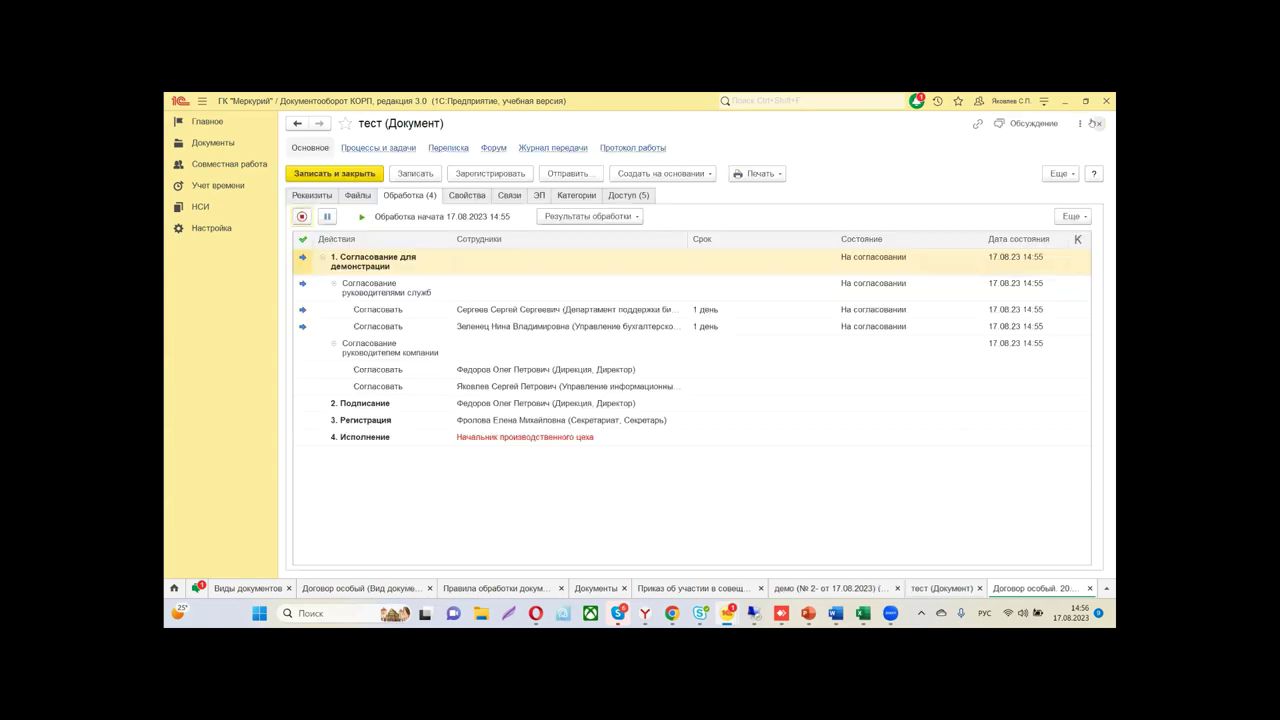
# Refill the processing actions of the тест document with Заполнить, and review its processing progress (Ход обработки)
pyautogui.click(1072, 216)
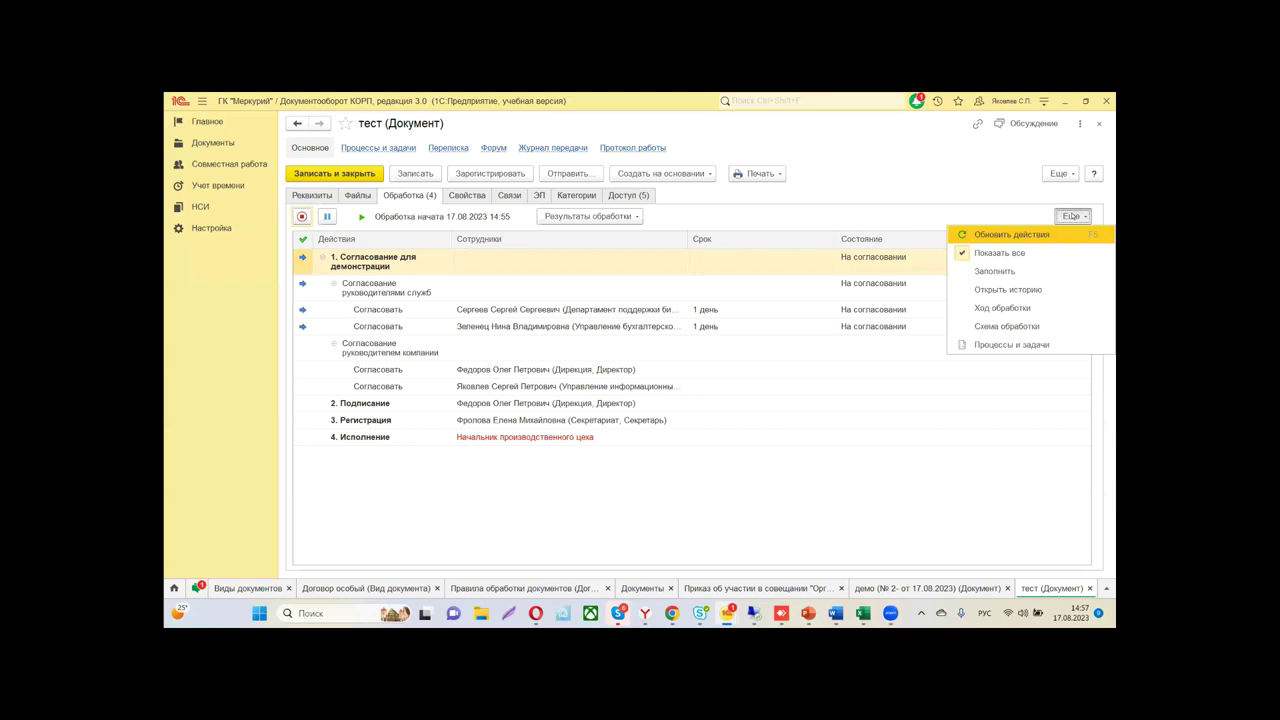
pyautogui.click(995, 272)
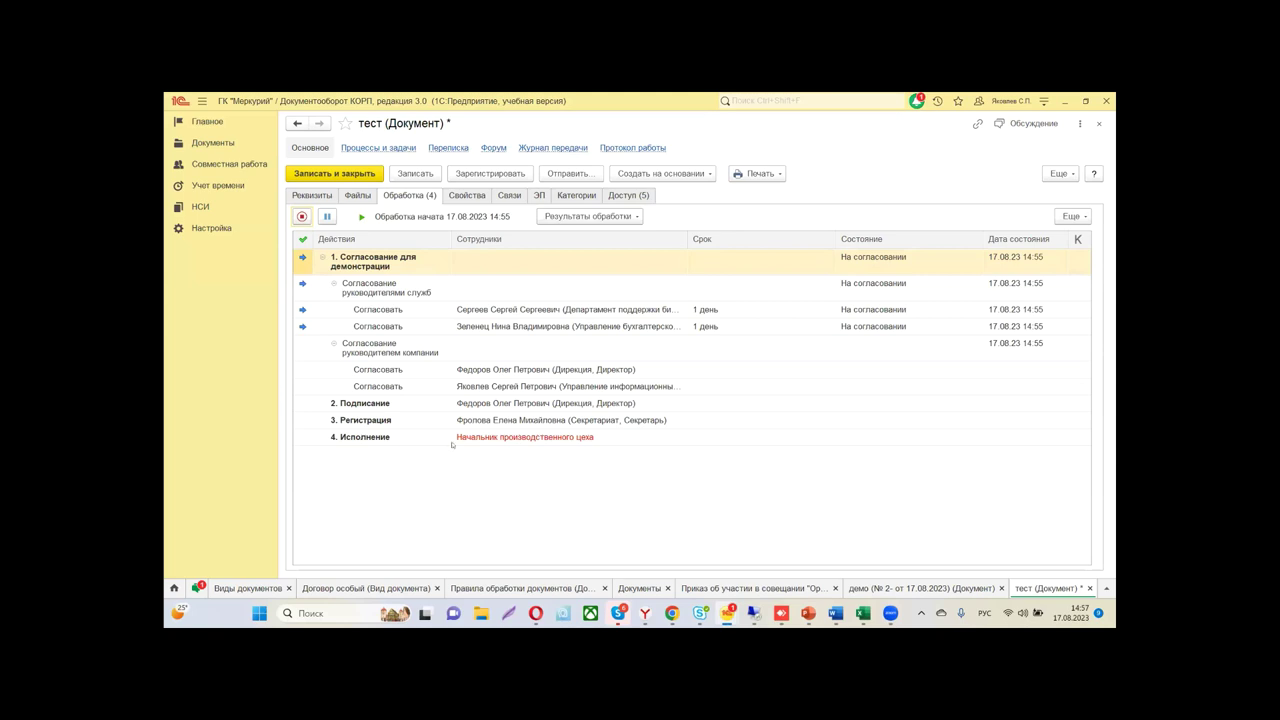
pyautogui.click(1076, 216)
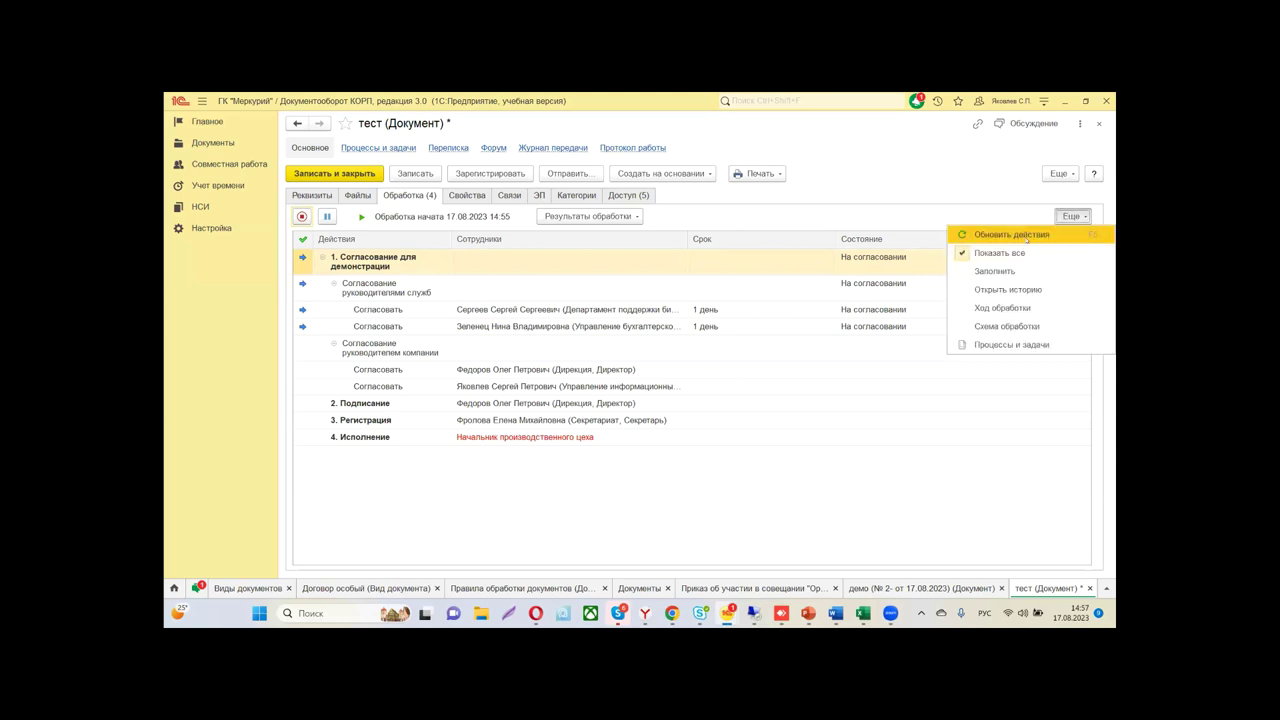
pyautogui.click(1003, 308)
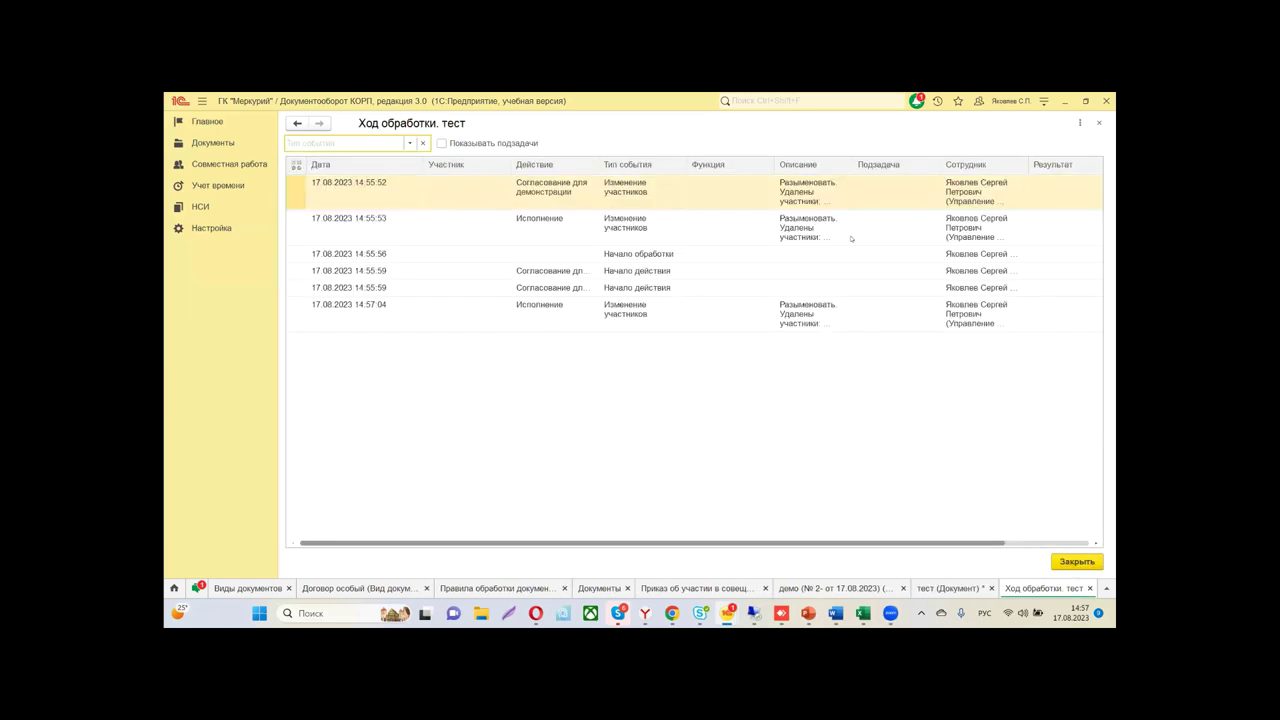
pyautogui.click(1099, 122)
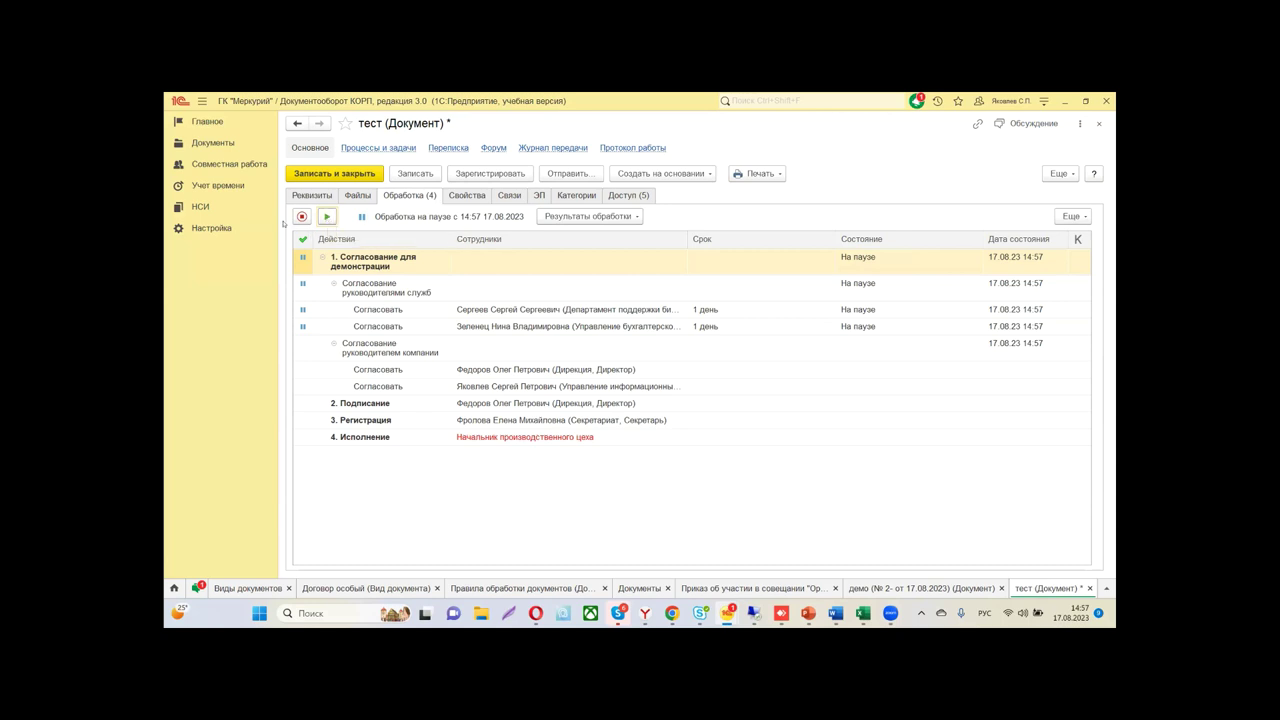
# Interrupt the paused processing of the тест document, giving тест as the reason
pyautogui.click(301, 216)
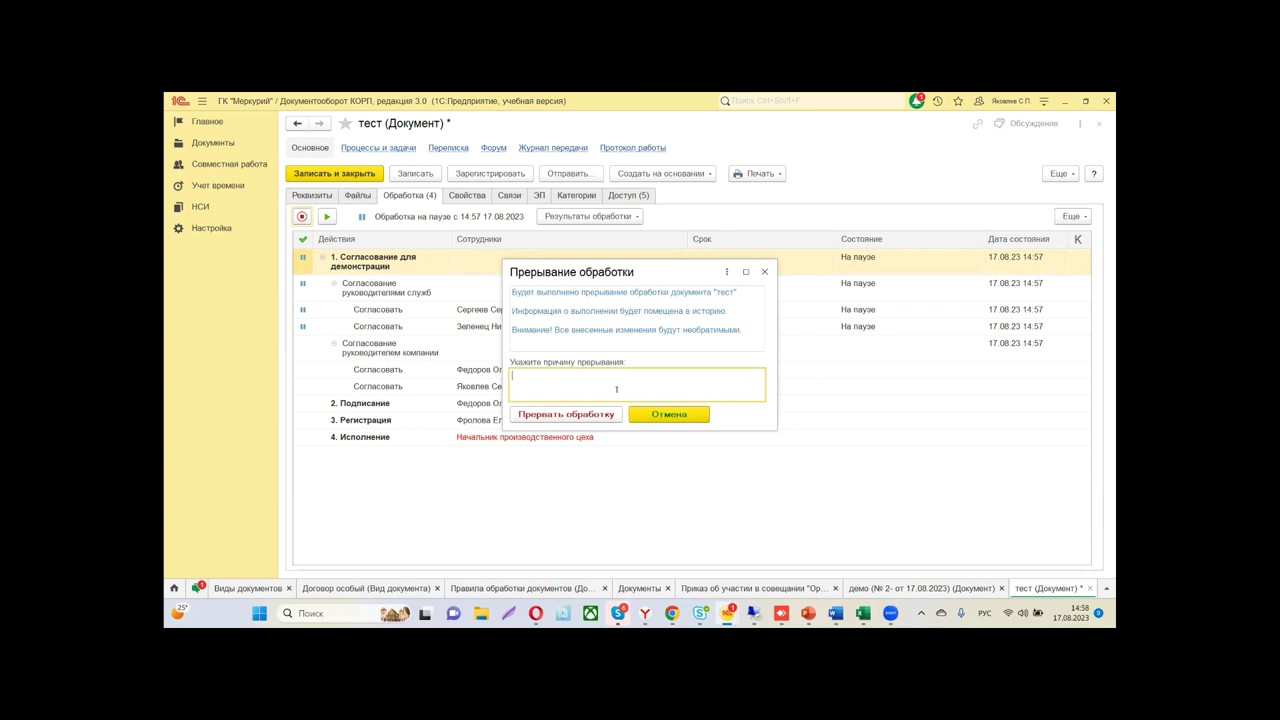
pyautogui.write('тест')
pyautogui.click(590, 412)
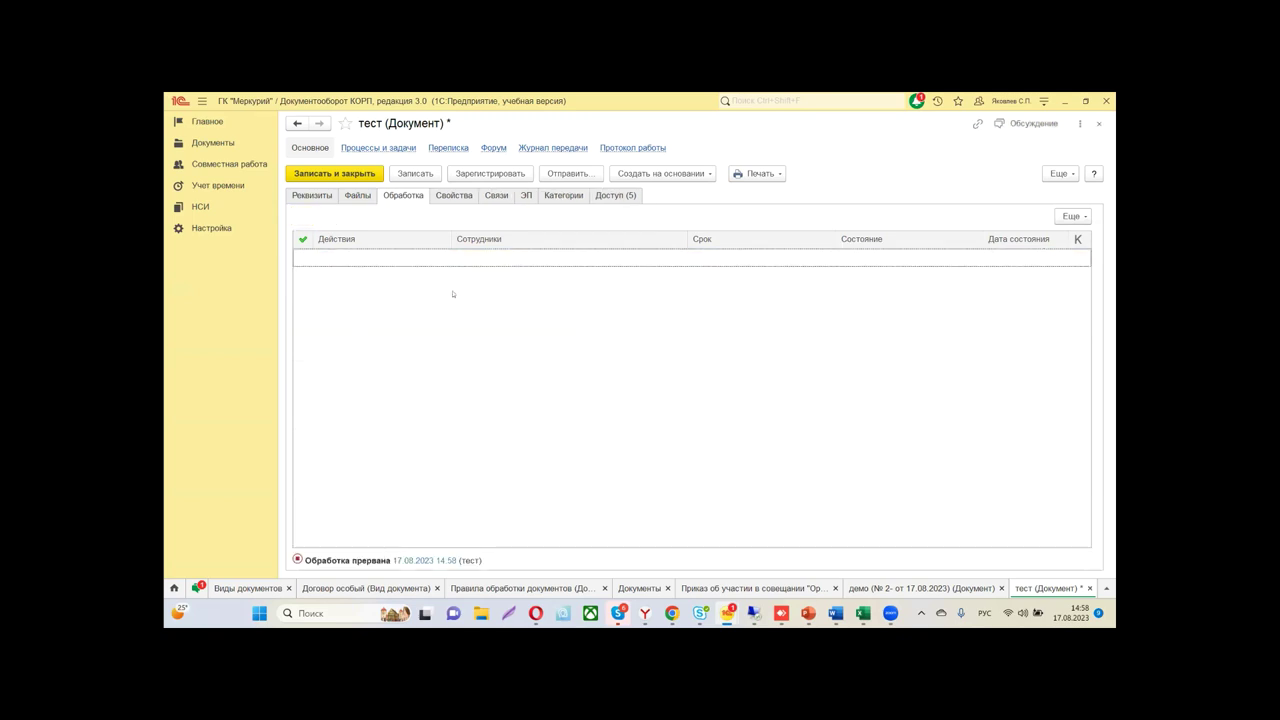
# Check the interrupted тест document's details and its processing stages
pyautogui.click(357, 195)
pyautogui.click(312, 195)
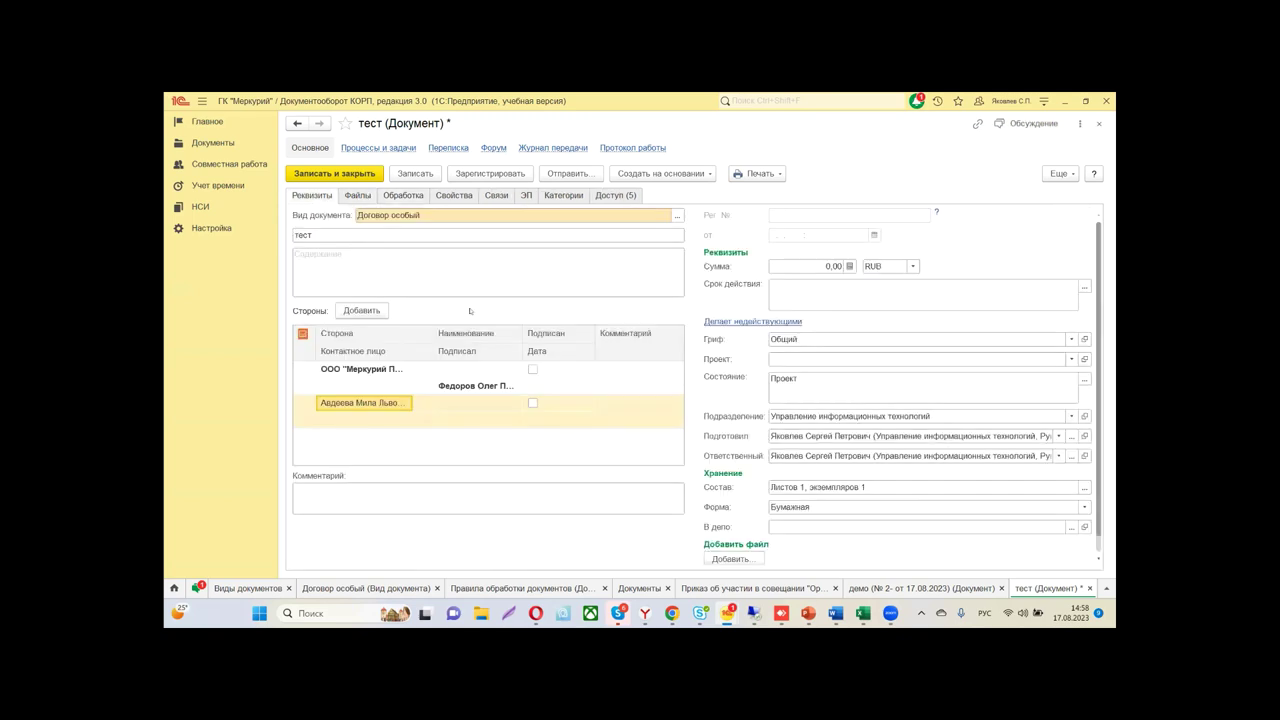
pyautogui.click(1060, 174)
pyautogui.click(391, 197)
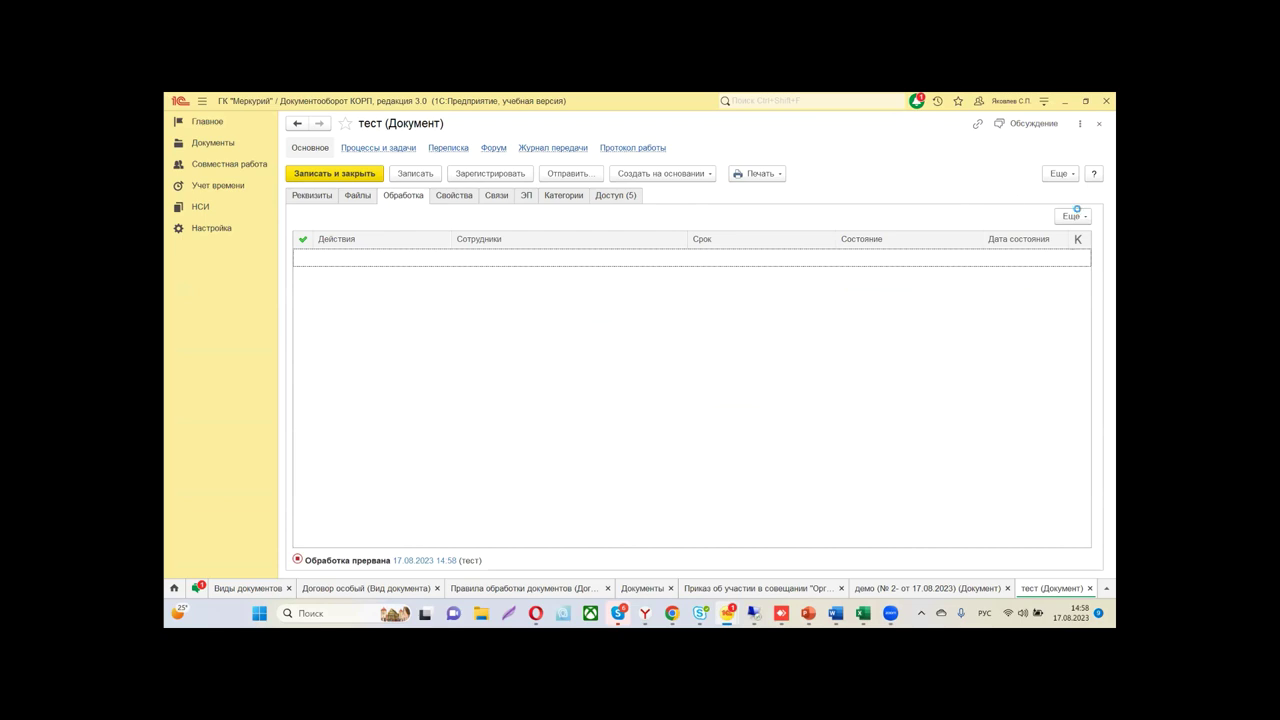
pyautogui.click(1071, 216)
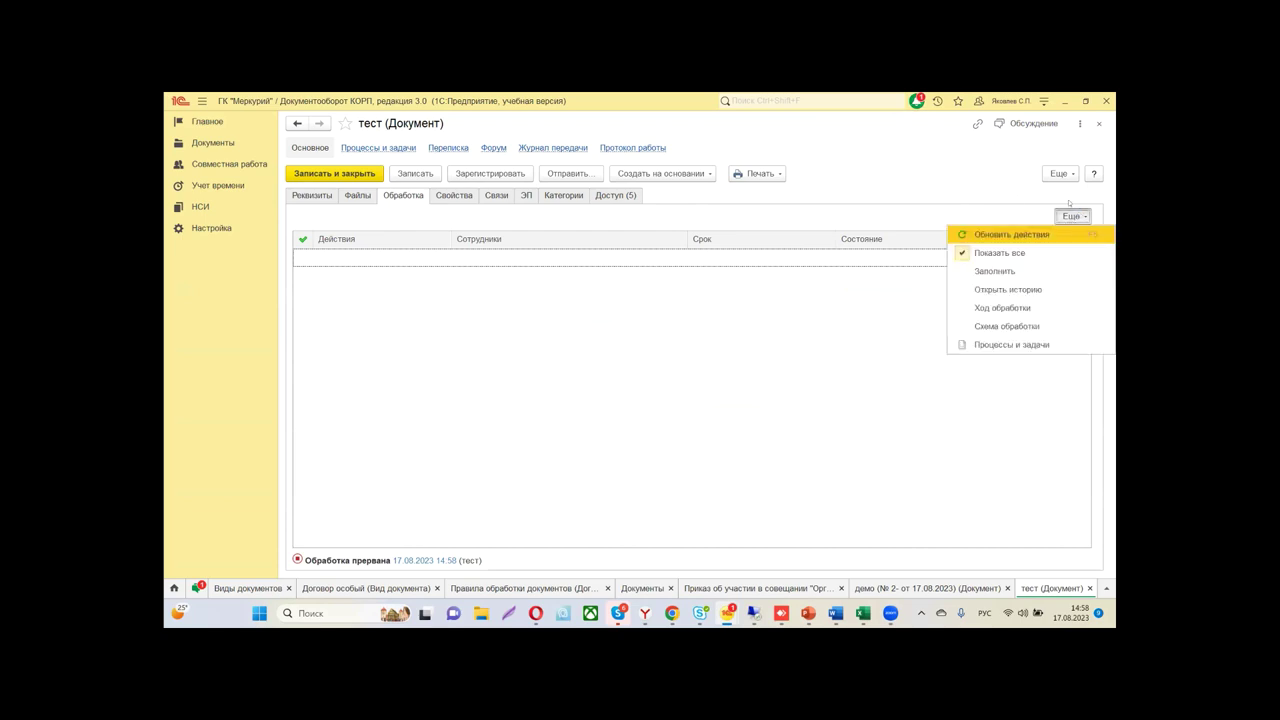
pyautogui.click(865, 305)
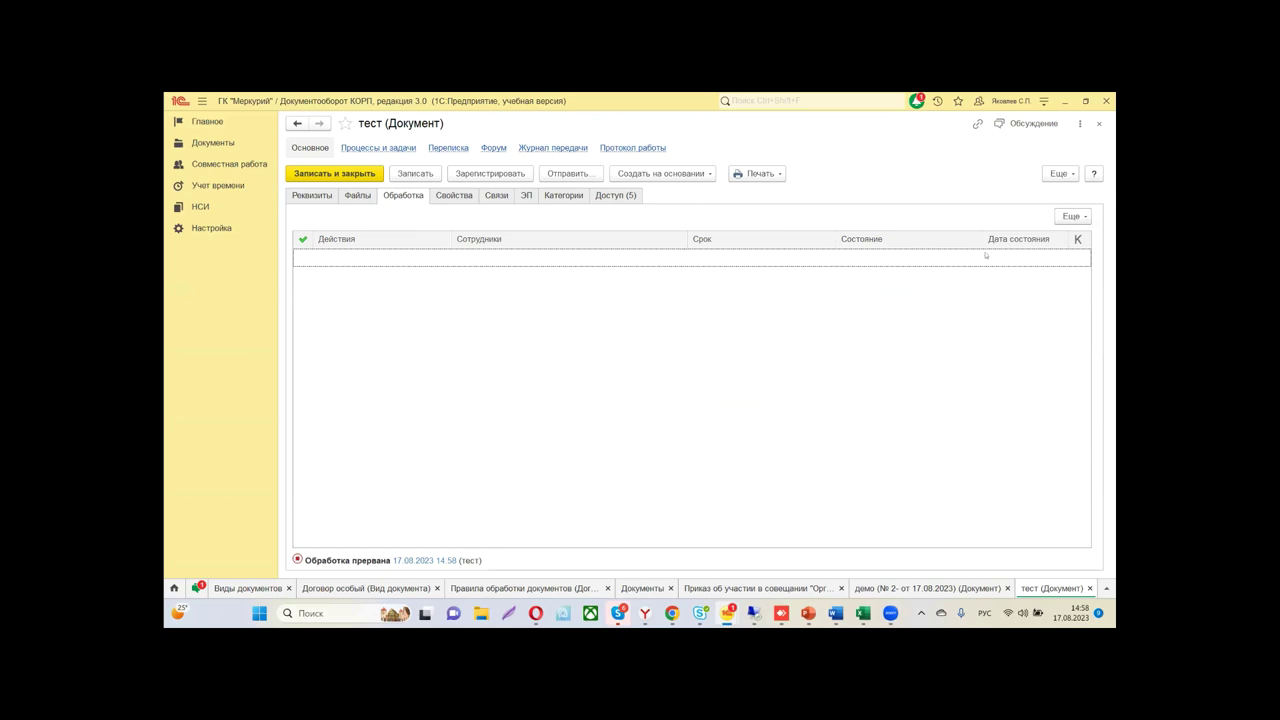
# Review the processes and tasks (Процессы и задачи) of the interrupted тест document, and return to its details
pyautogui.click(1071, 216)
pyautogui.click(986, 344)
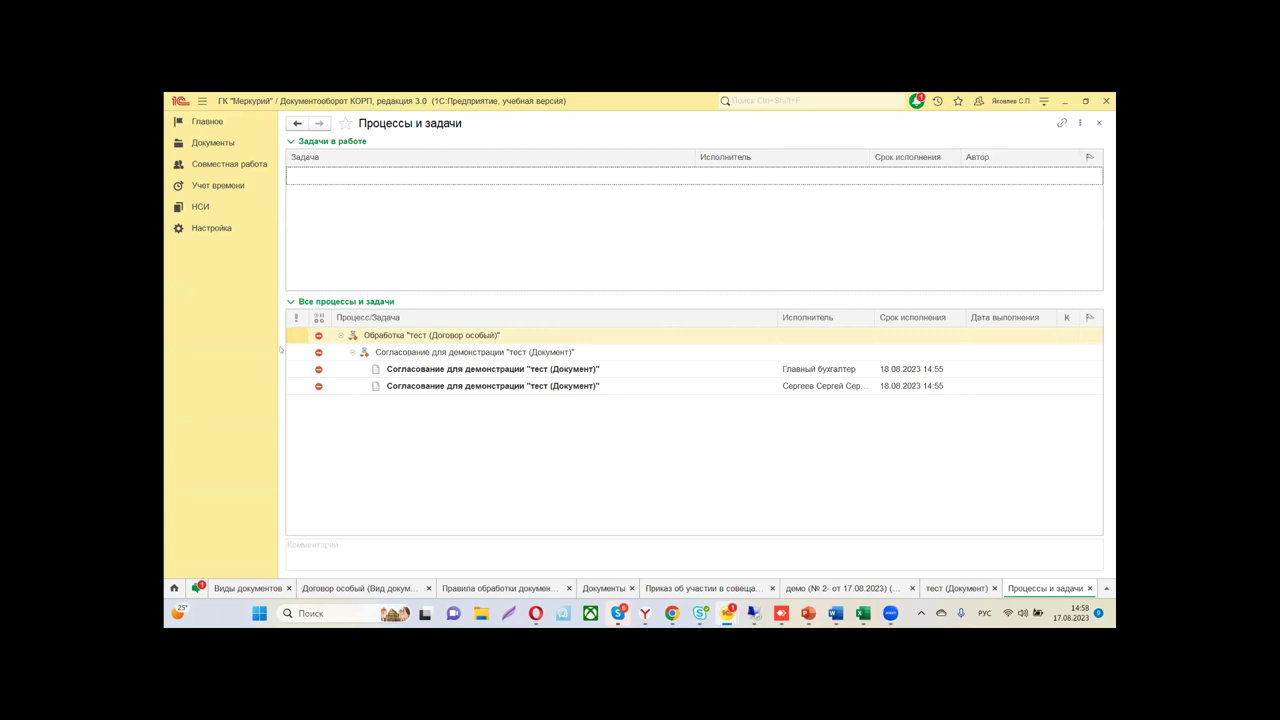
pyautogui.click(1099, 123)
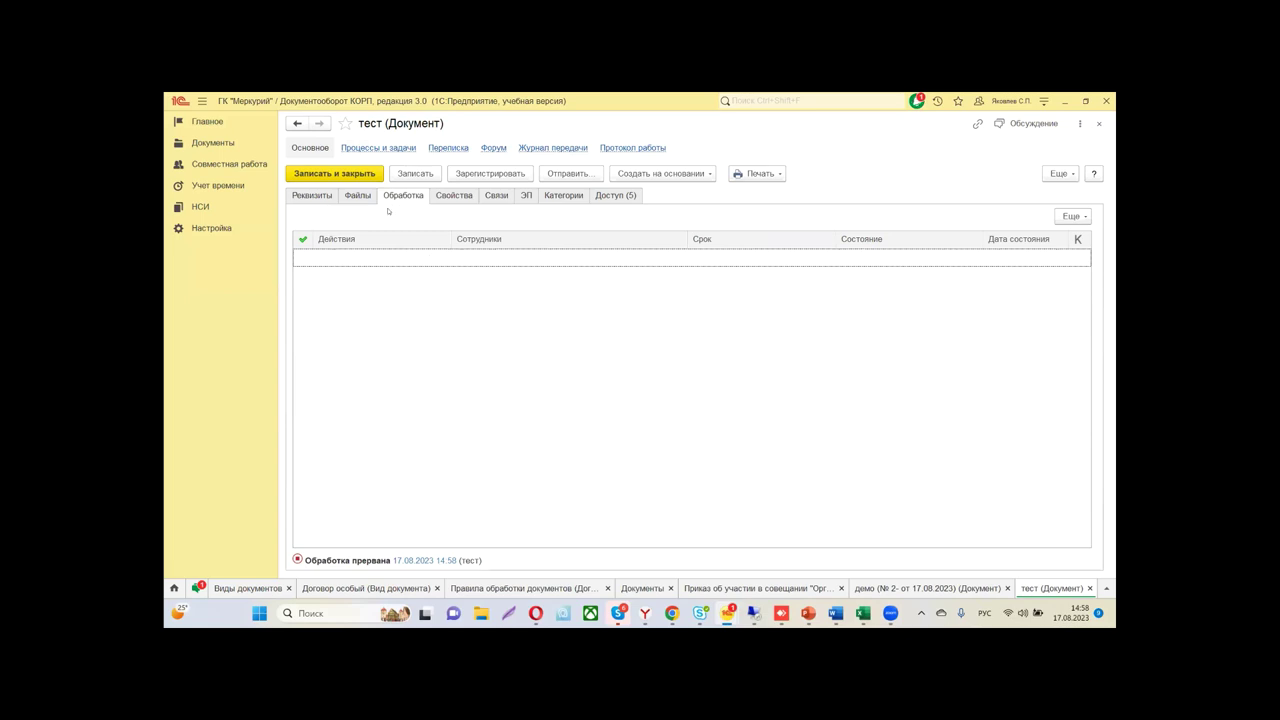
pyautogui.click(354, 199)
pyautogui.click(311, 196)
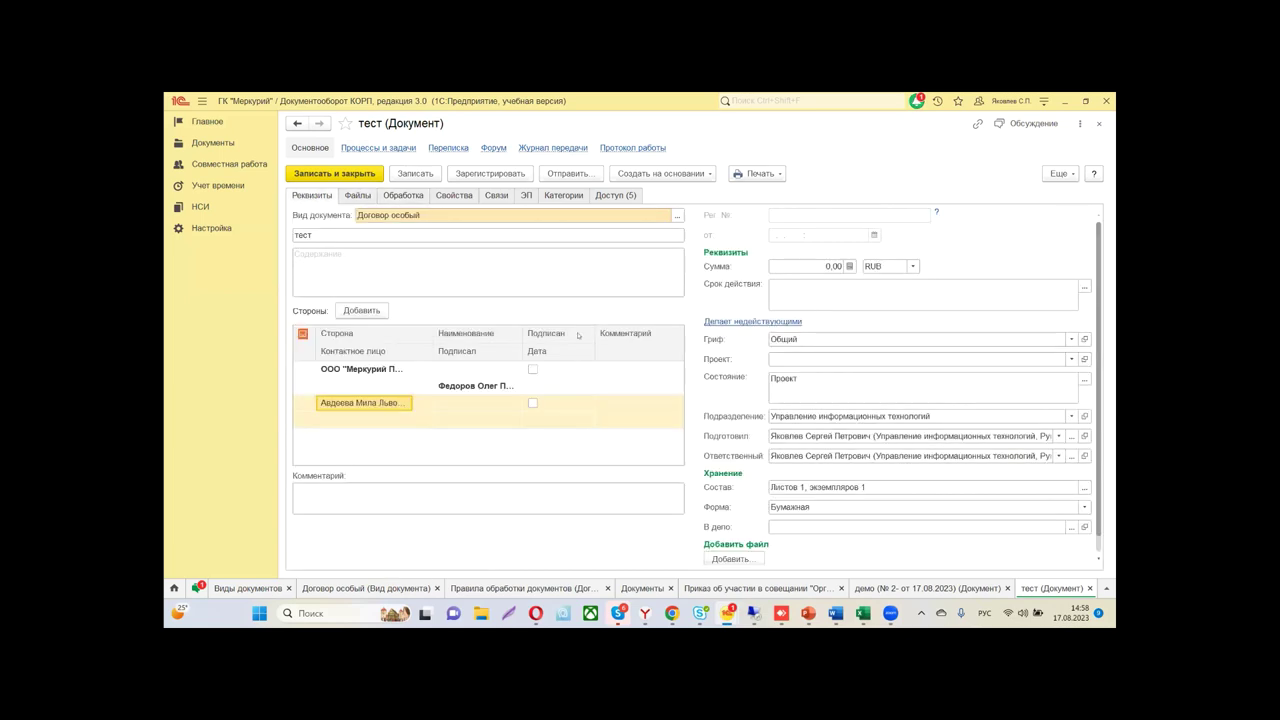